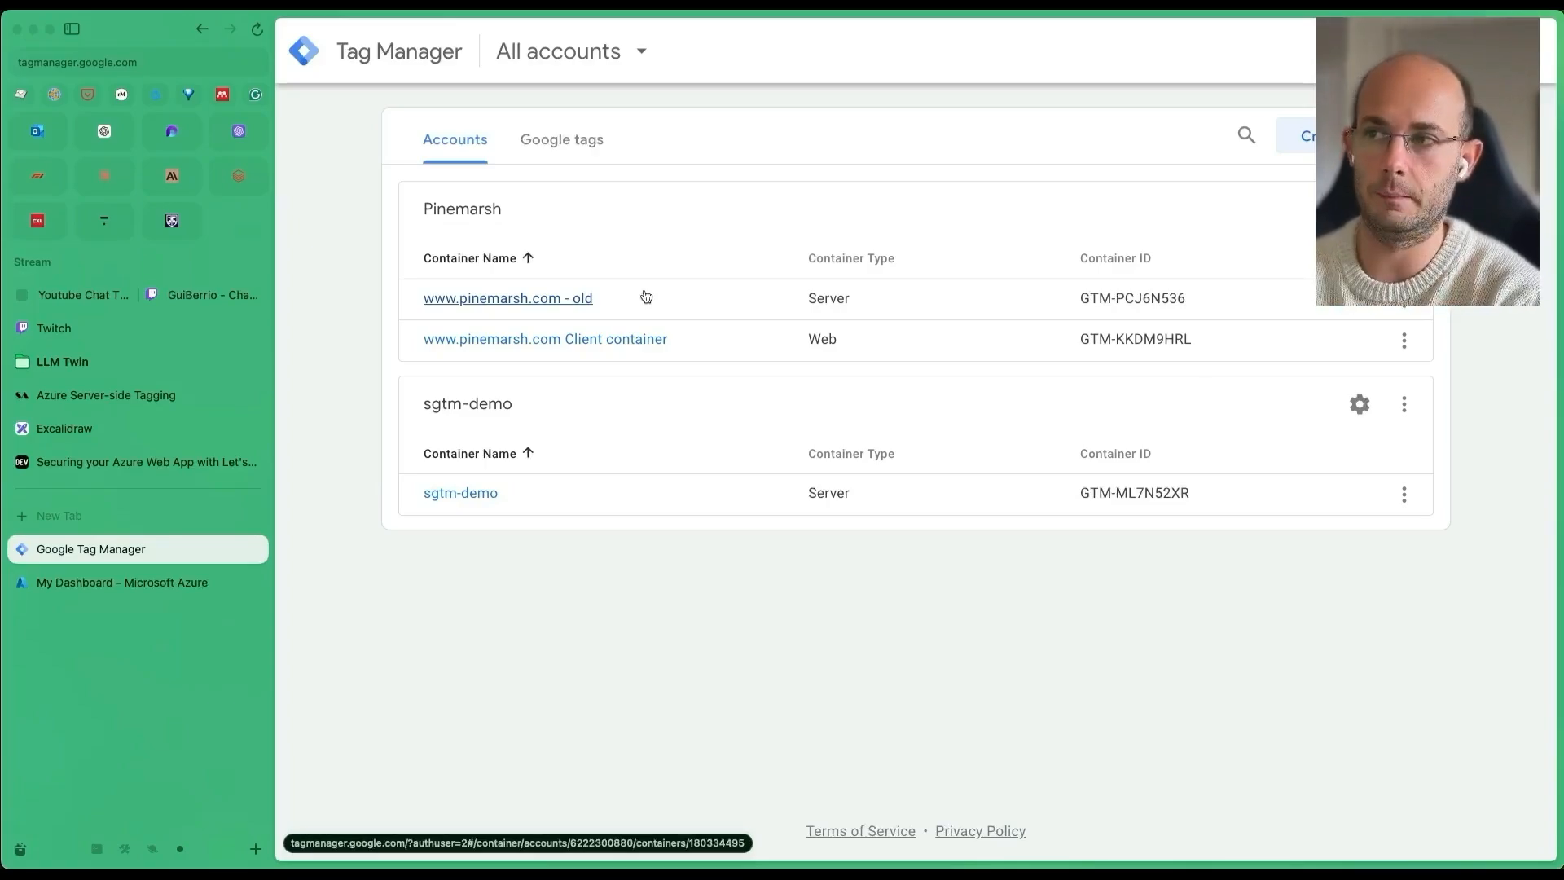
pyautogui.click(1404, 208)
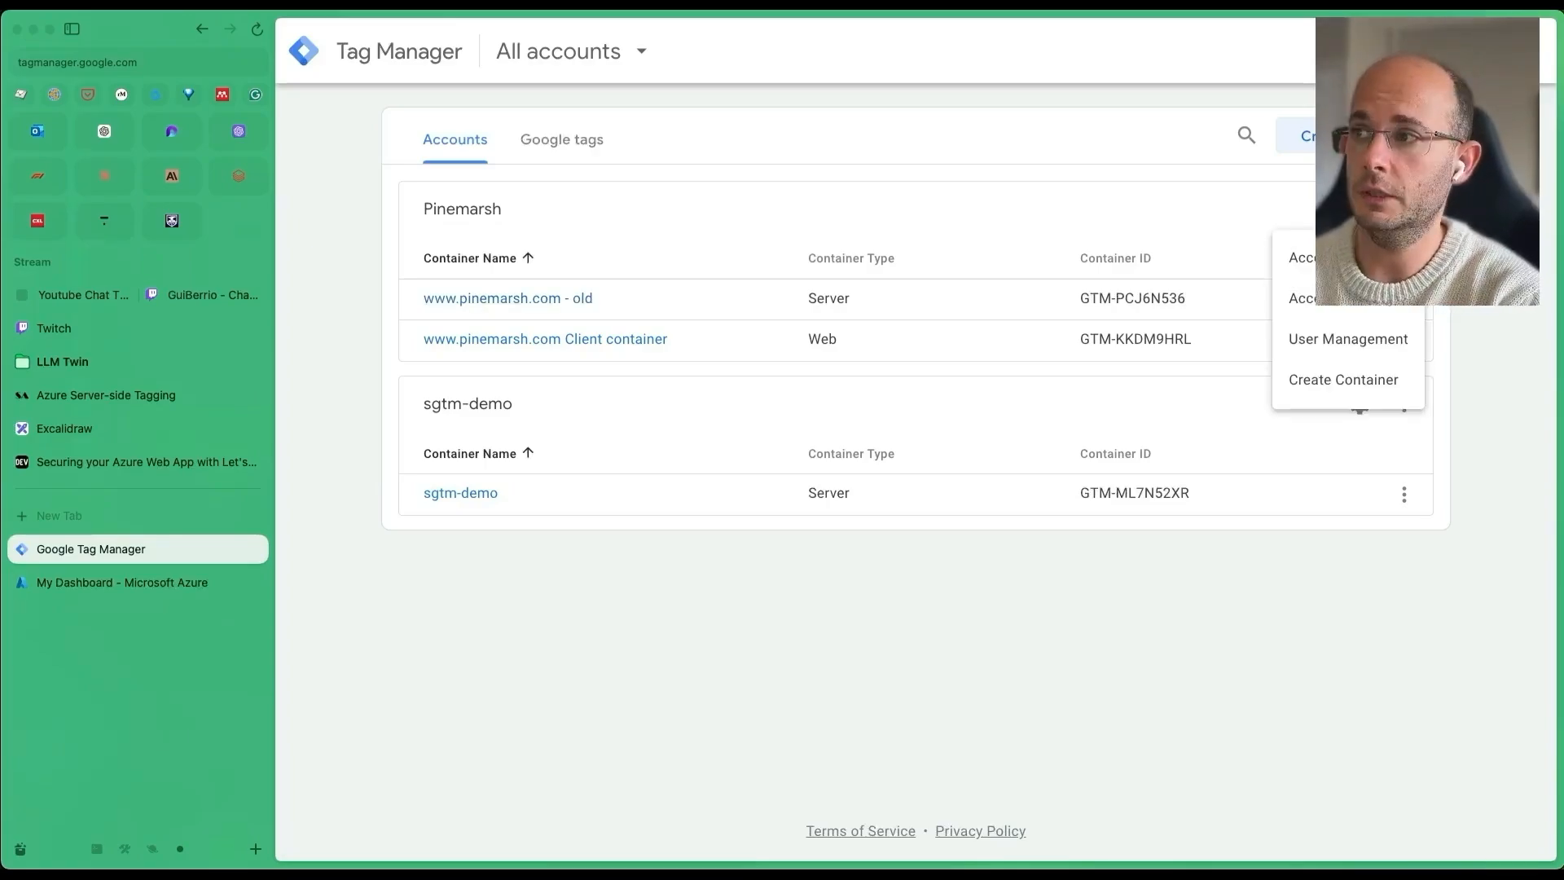
pyautogui.click(1358, 384)
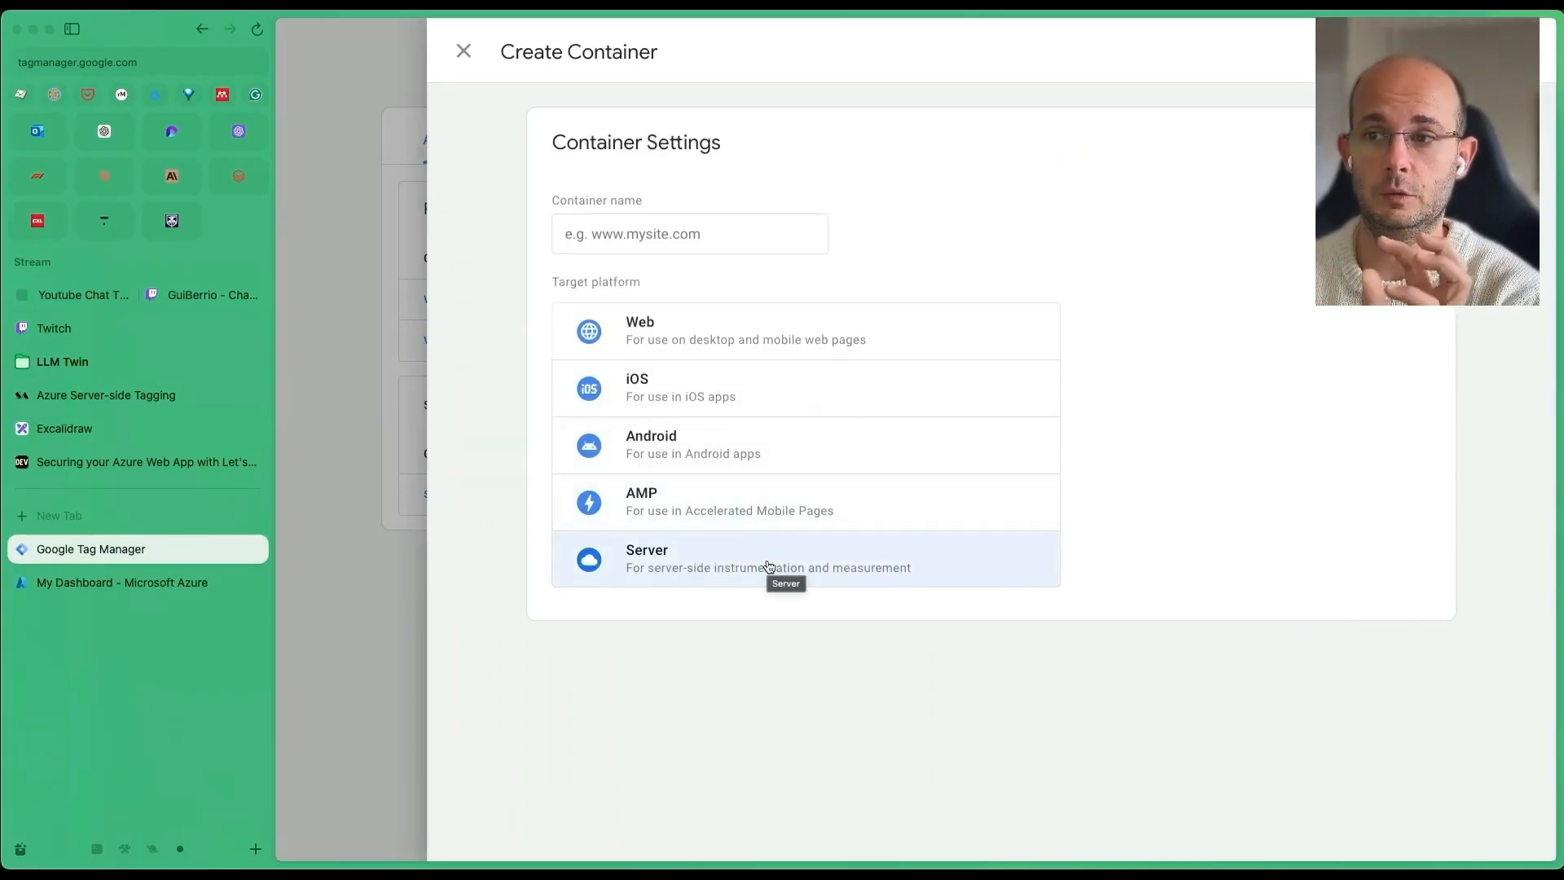
pyautogui.click(980, 569)
pyautogui.click(632, 236)
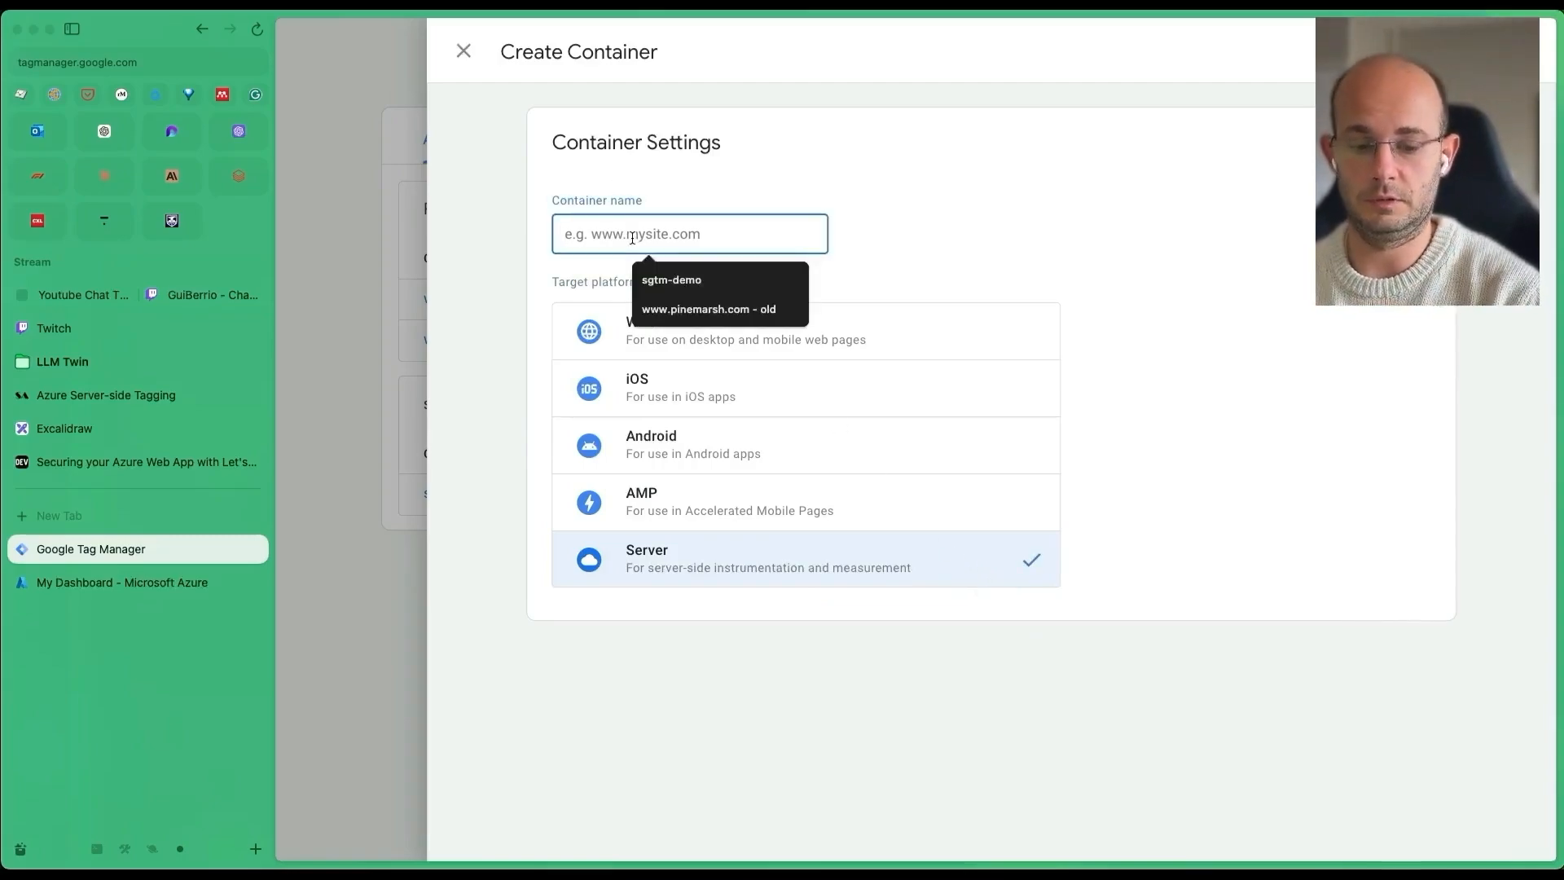
pyautogui.write('www.')
pyautogui.press('Down')
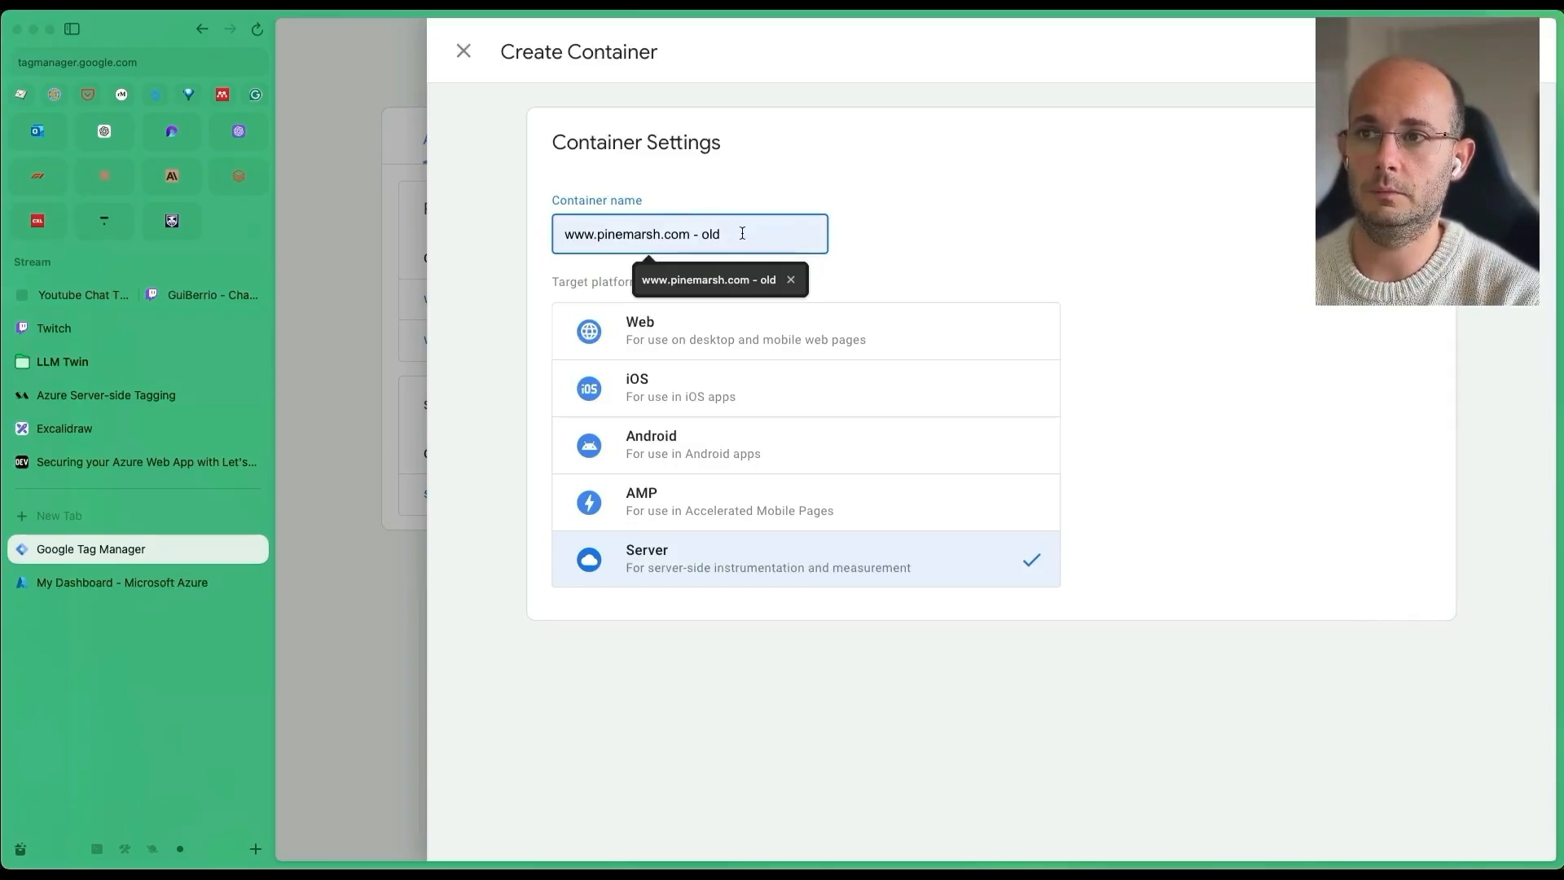
pyautogui.press('Escape')
pyautogui.write('pinemarsh.')
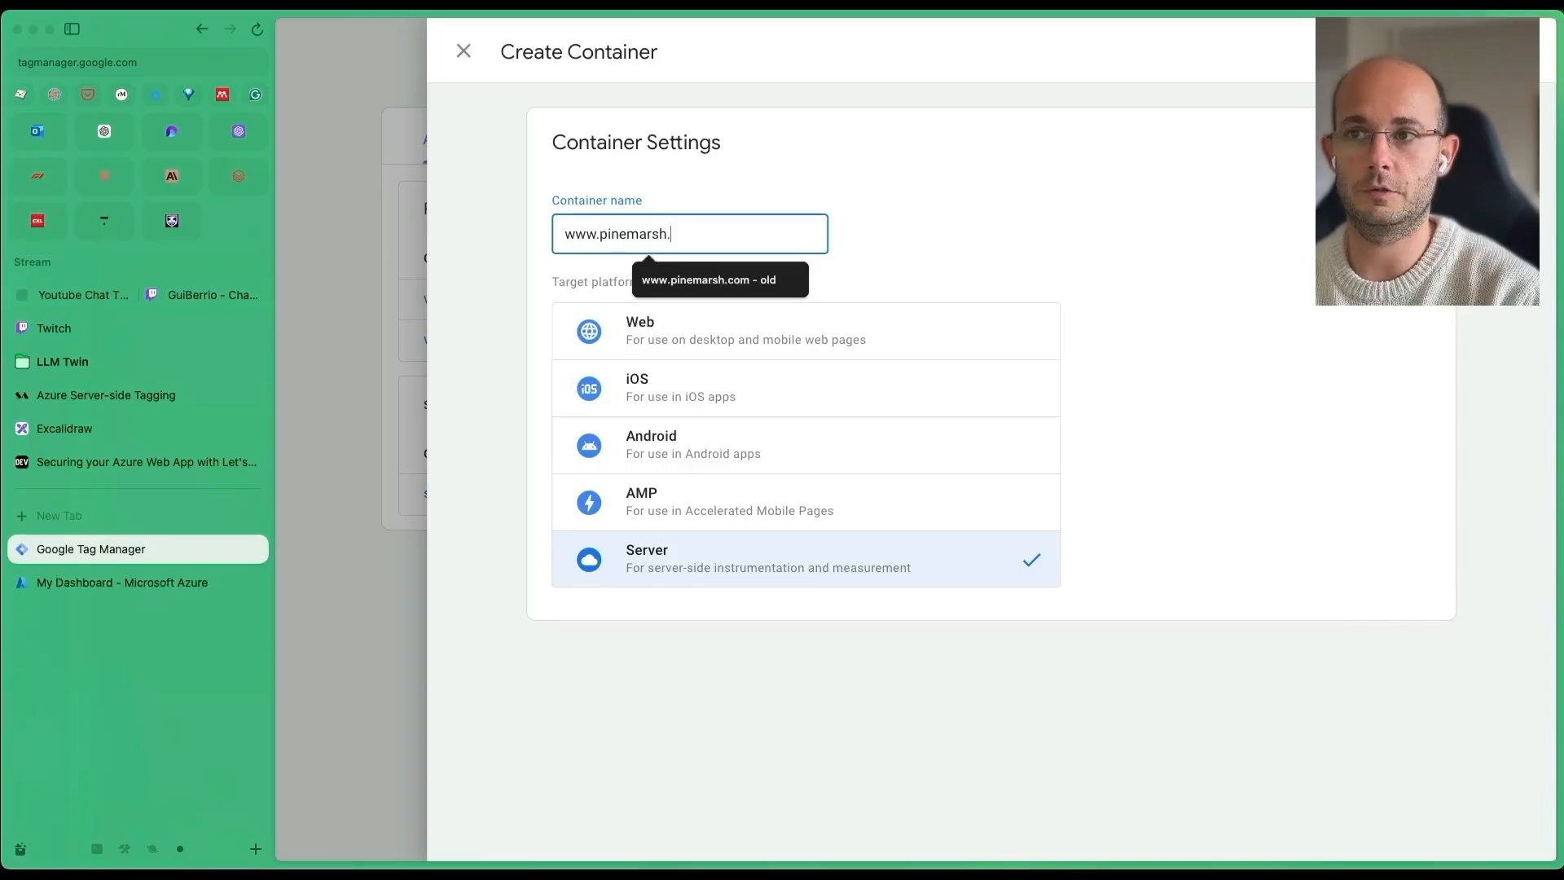
pyautogui.write('com')
pyautogui.press('Tab')
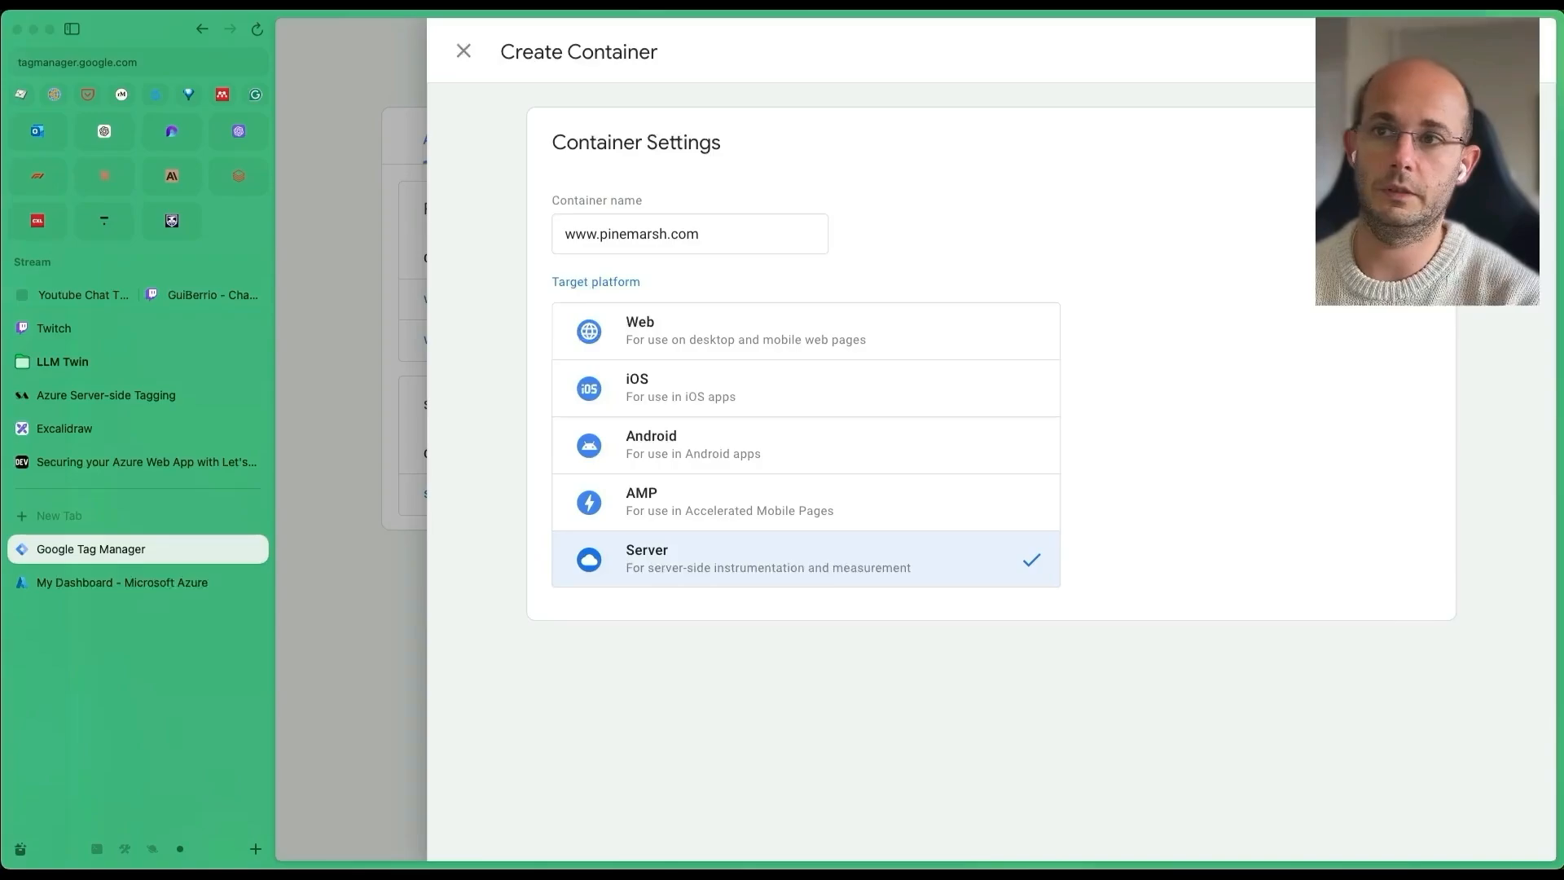
pyautogui.click(1495, 52)
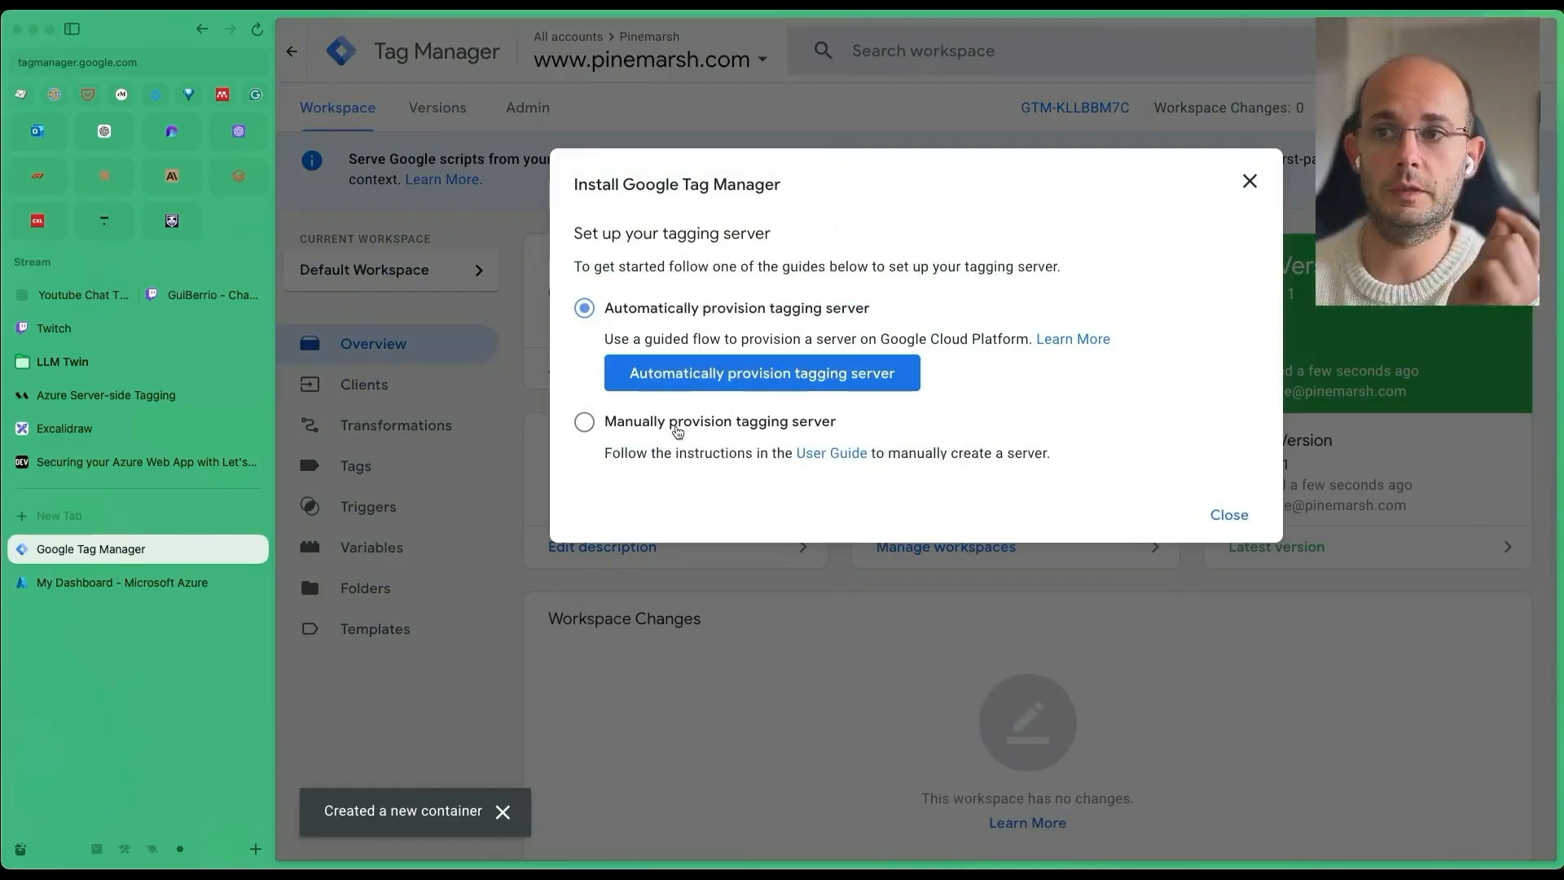
# Choose manual tagging-server provisioning, copy the Container Config string, and close the setup dialog.
pyautogui.click(677, 423)
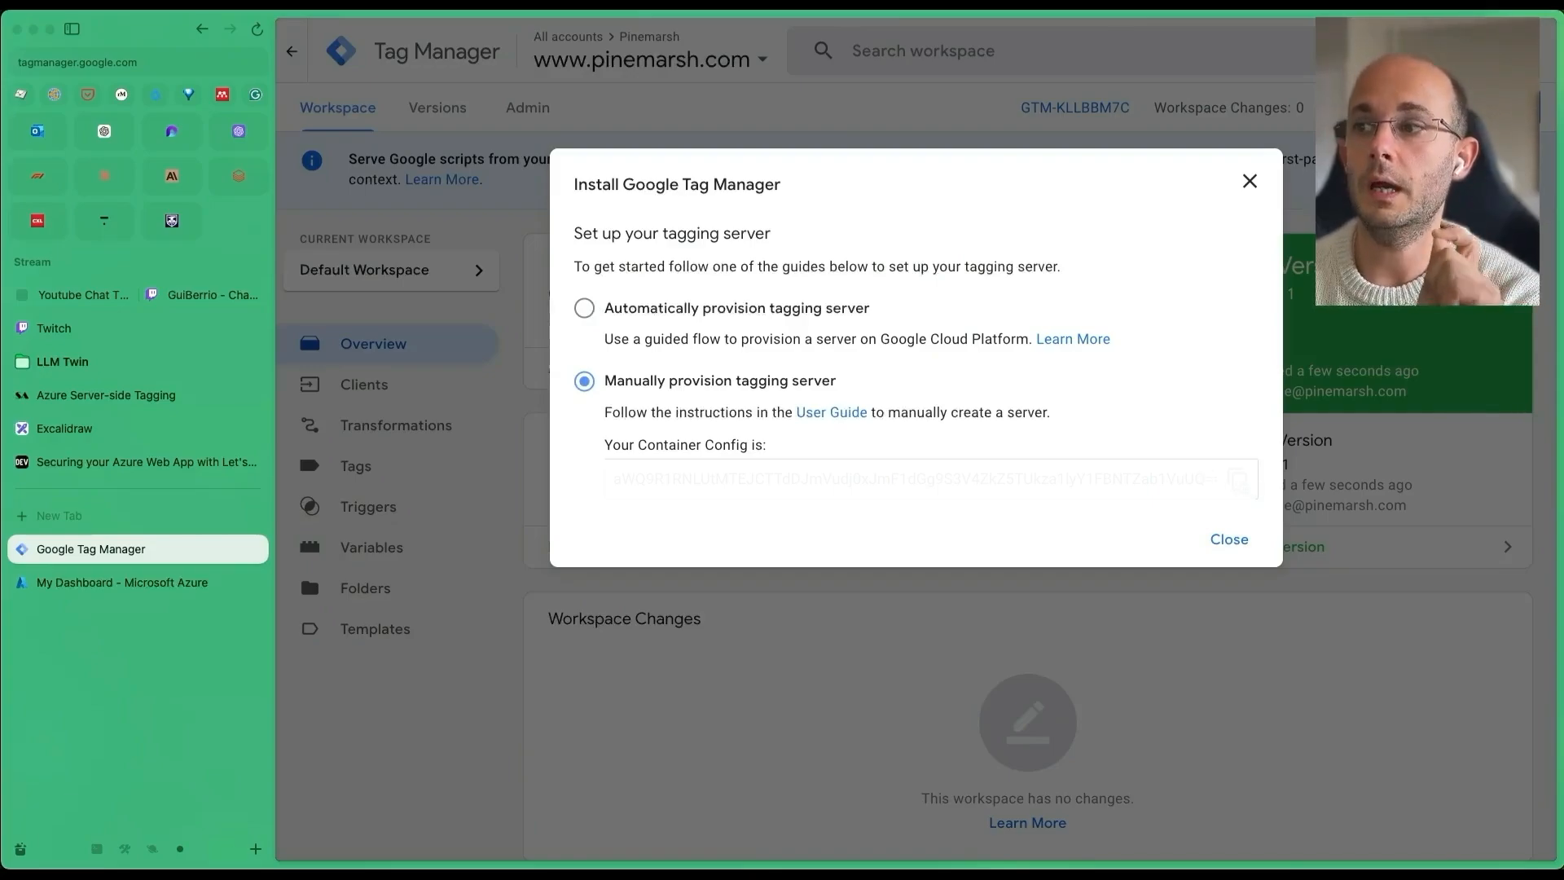
pyautogui.click(1238, 479)
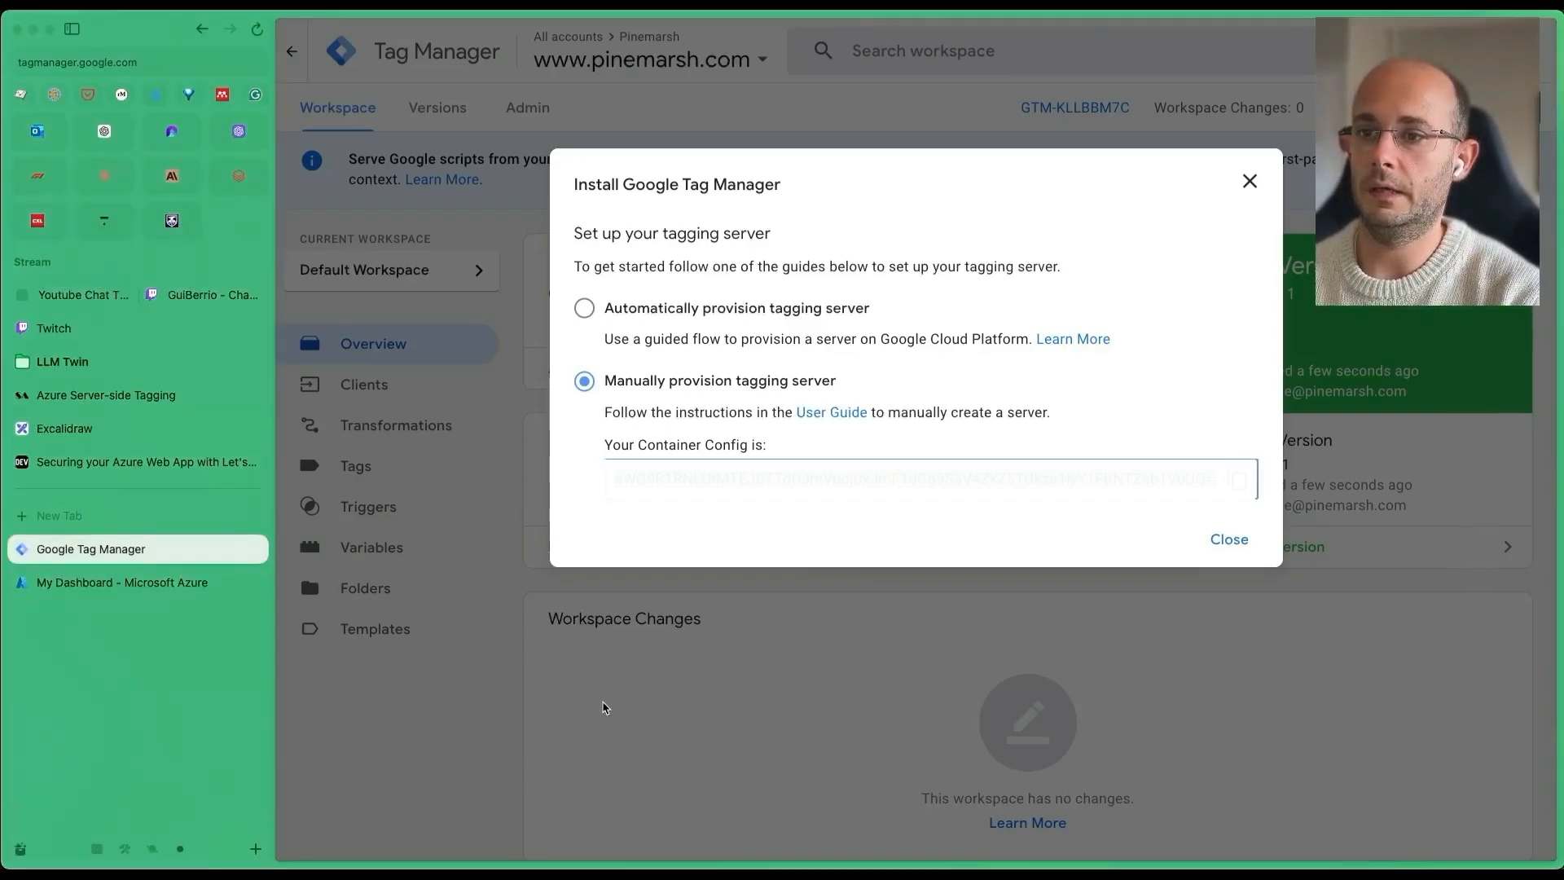
pyautogui.click(1229, 540)
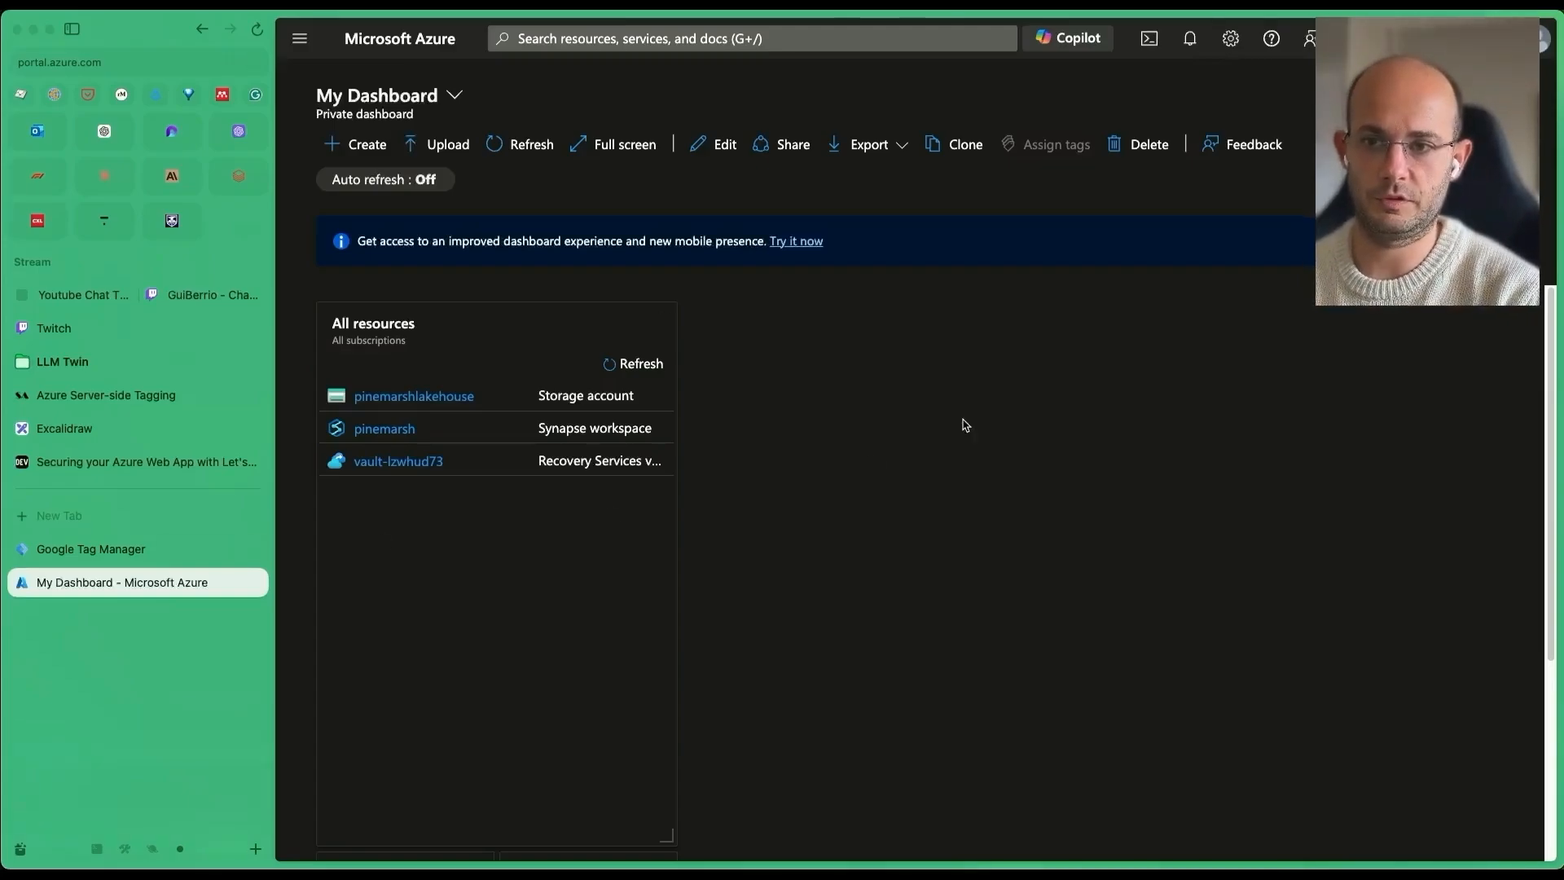
# Toggle the Arc sidebar off to widen the Azure dashboard.
pyautogui.press('super+s')
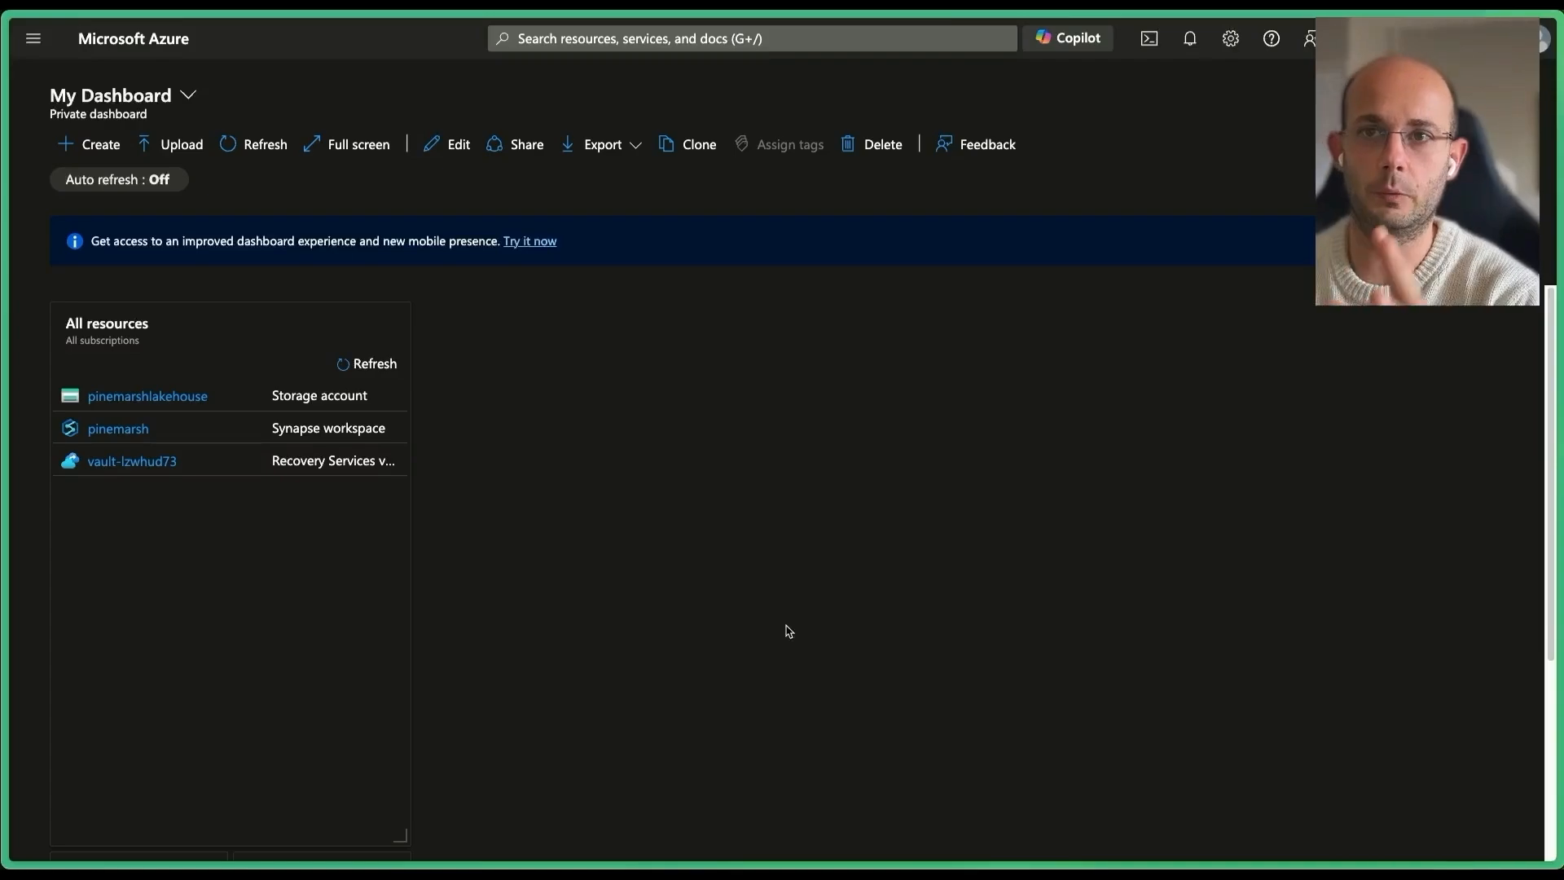
# Search the portal for resource groups and open the Resource groups list.
pyautogui.click(594, 39)
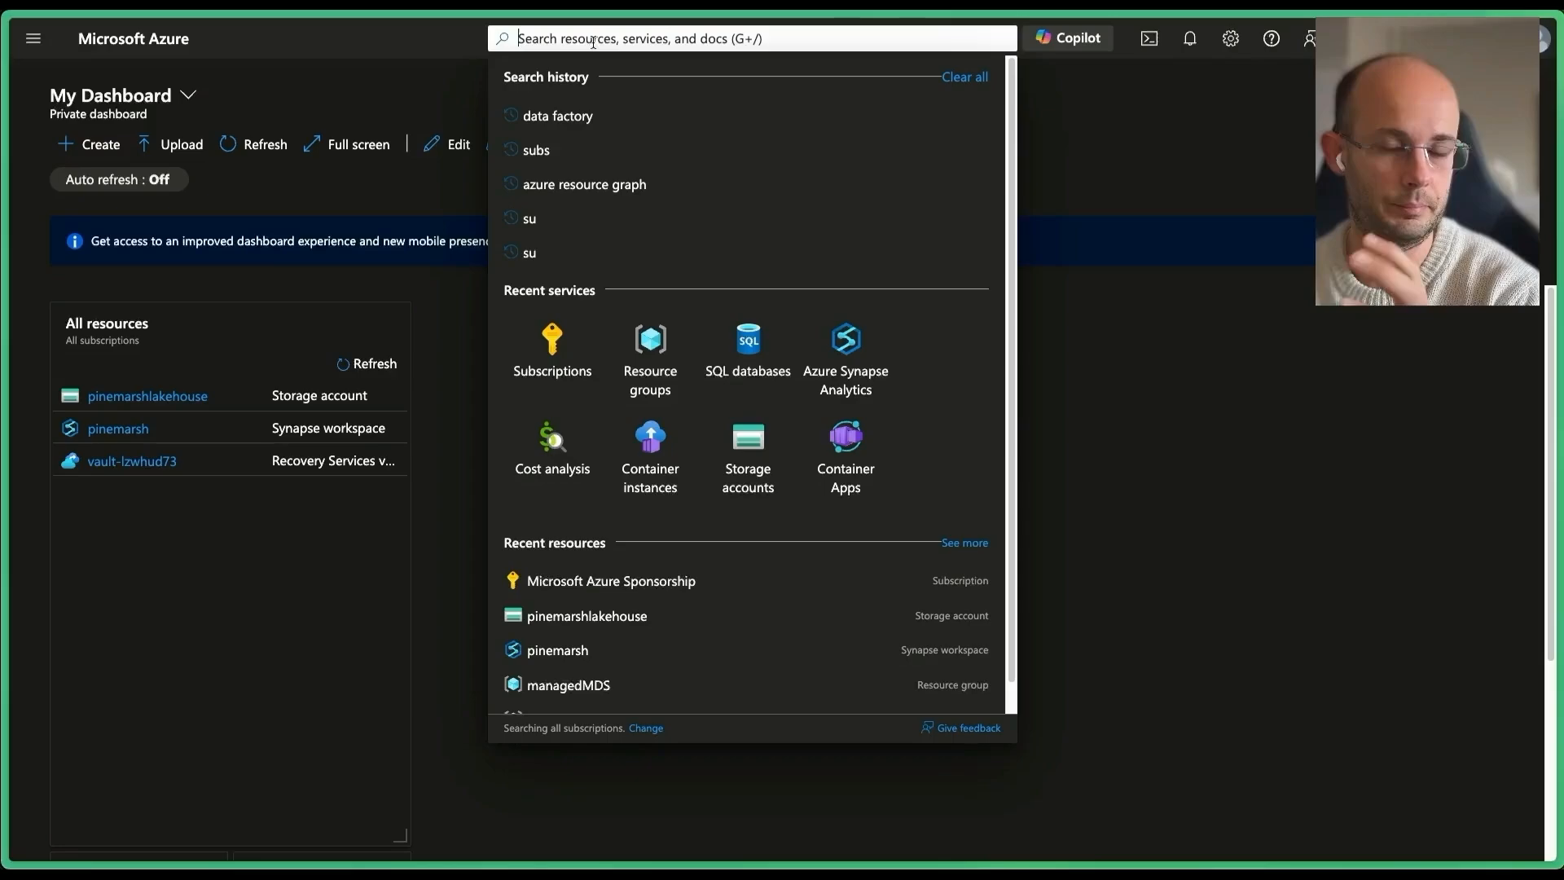
pyautogui.write('reosou')
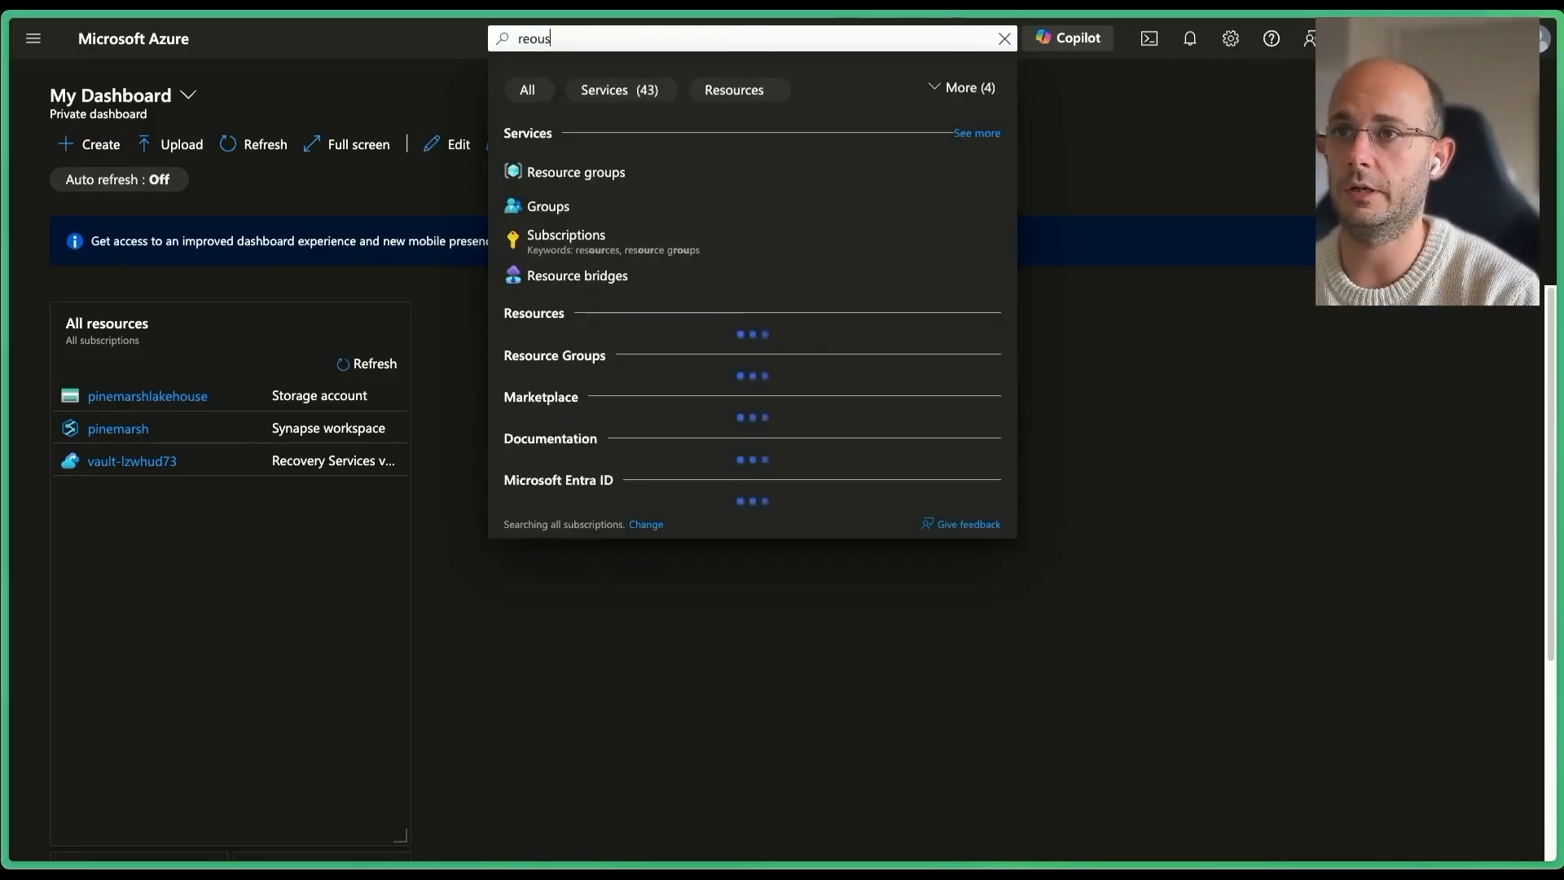
pyautogui.press('BackSpace')
pyautogui.press('BackSpace')
pyautogui.press('BackSpace')
pyautogui.press('BackSpace')
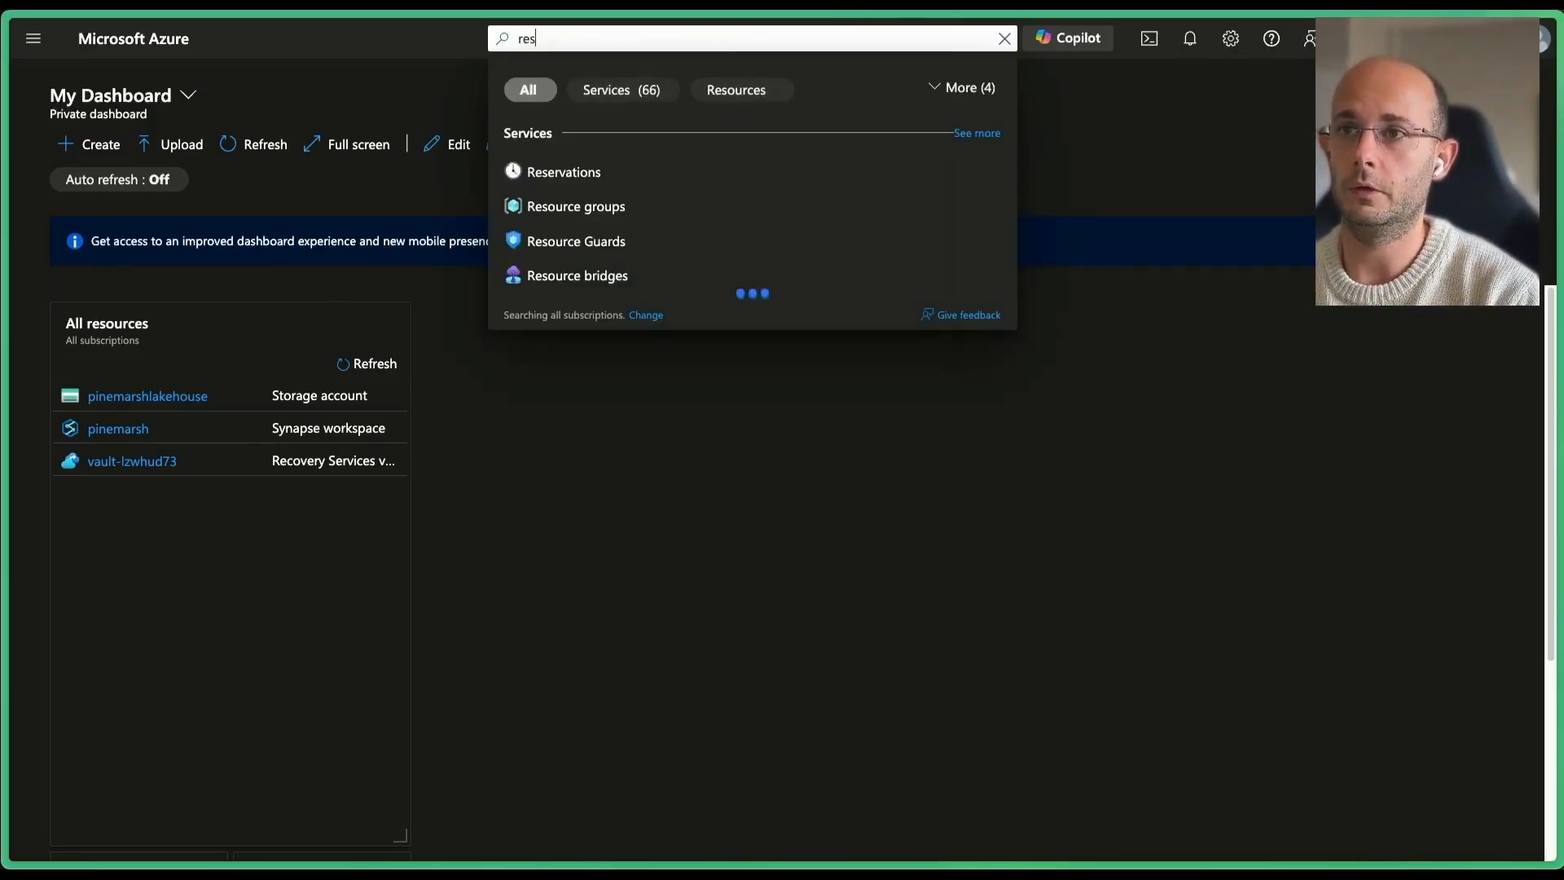
pyautogui.write('souc')
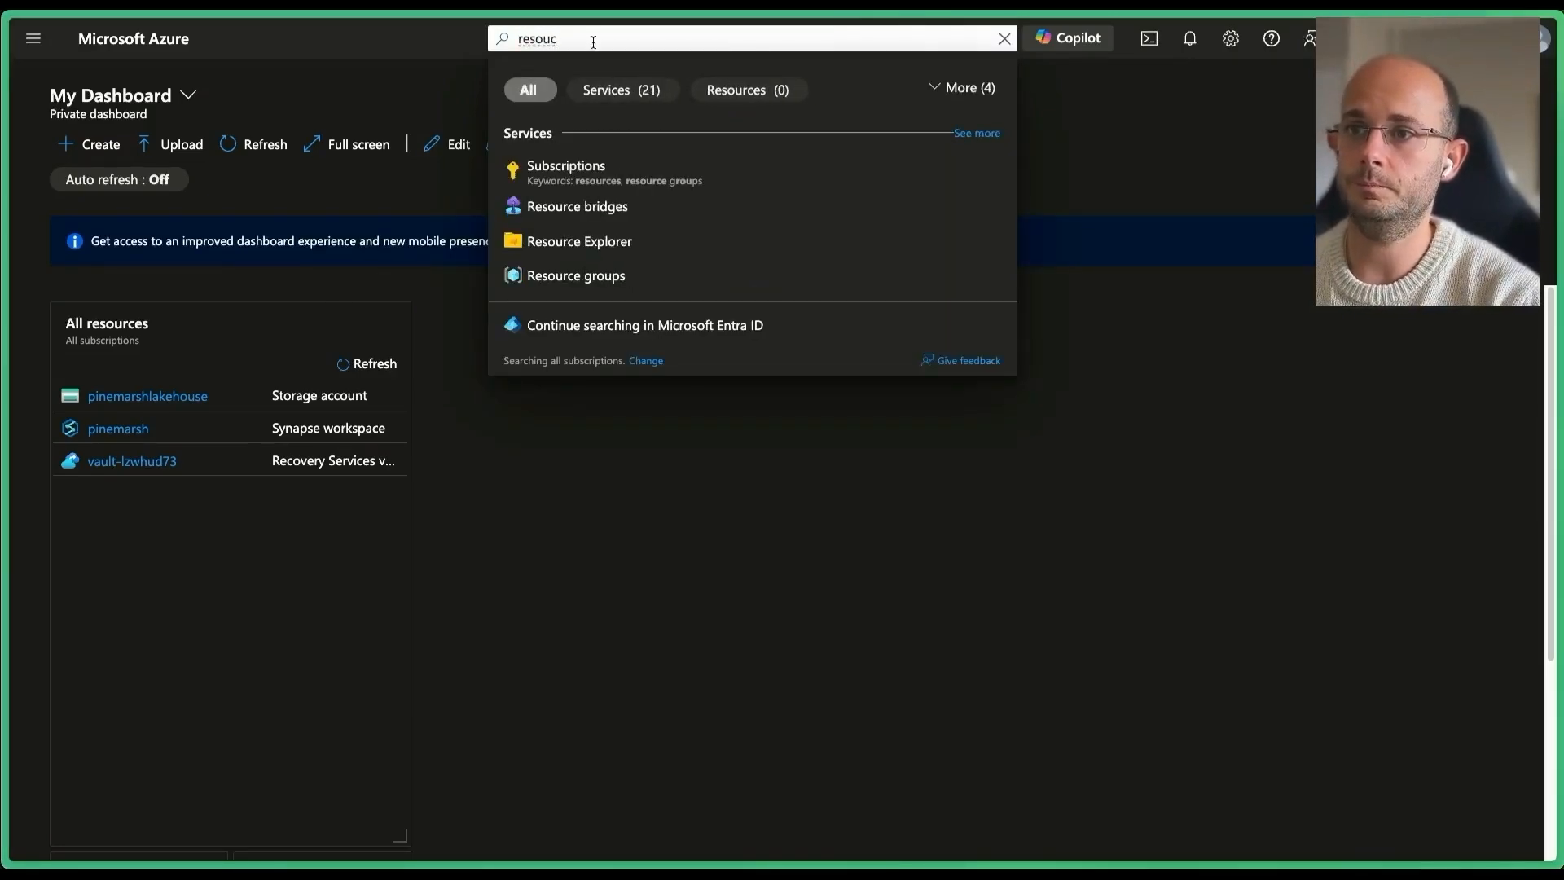
pyautogui.click(576, 275)
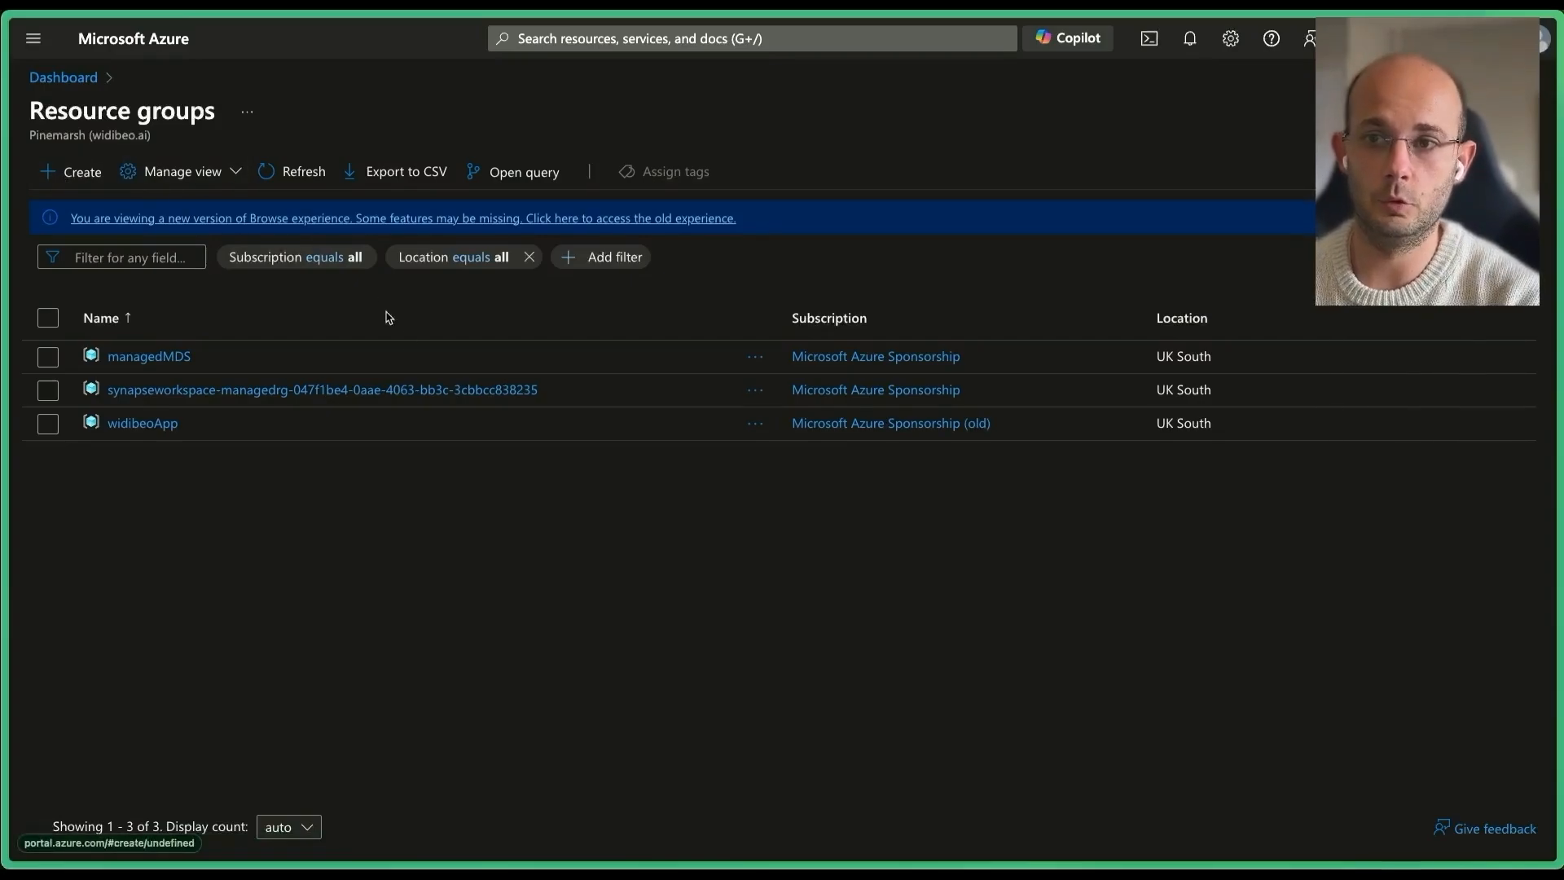
# Start a new resource group named sGTM with region UK South.
pyautogui.click(408, 372)
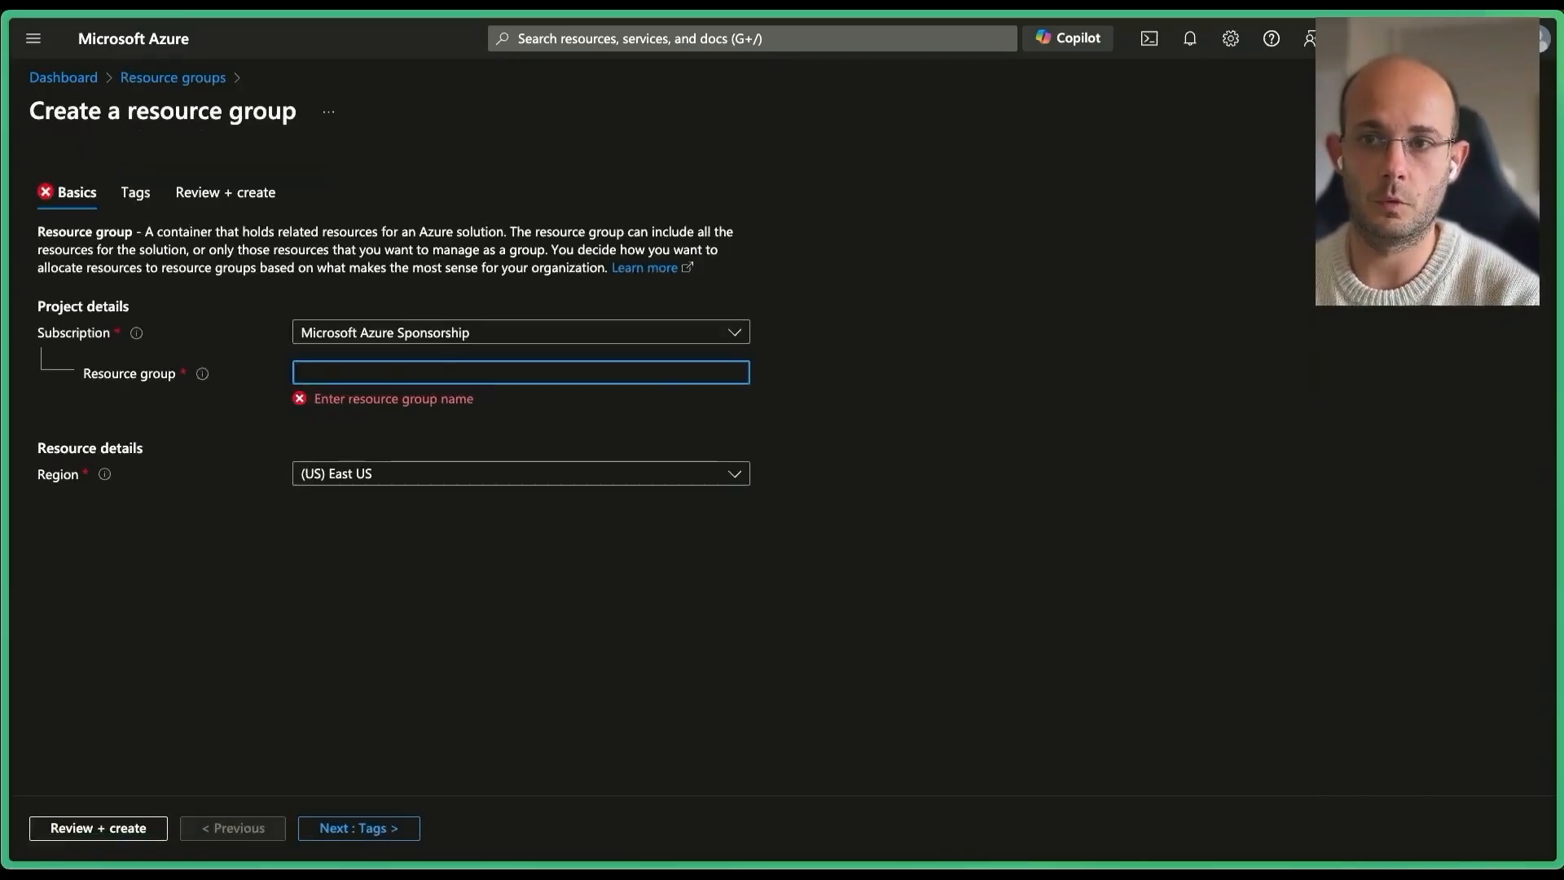
pyautogui.write('sGTM')
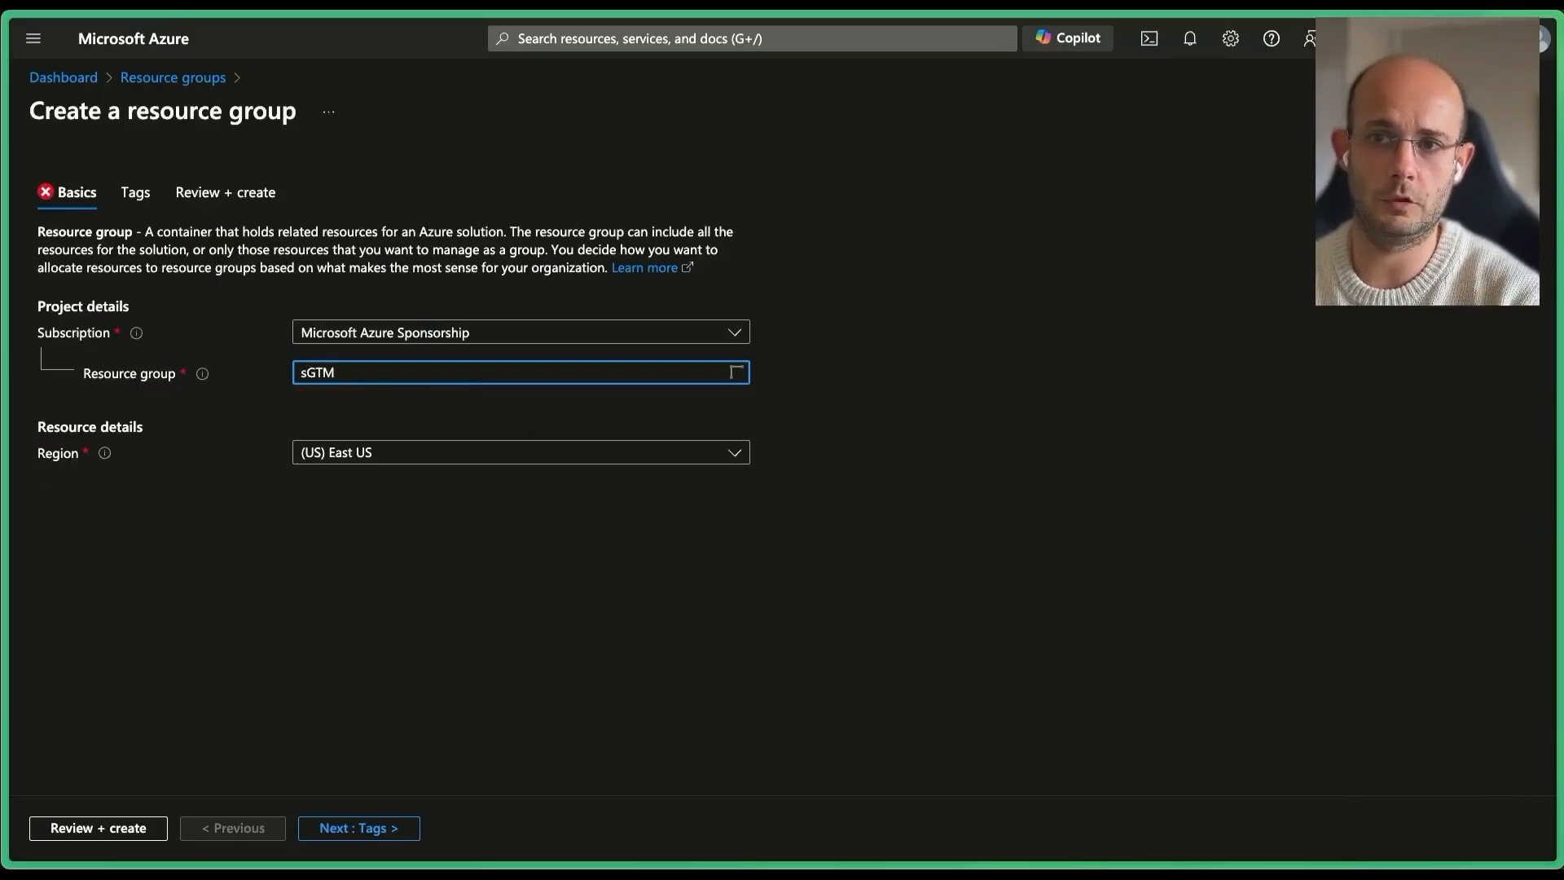
pyautogui.click(397, 453)
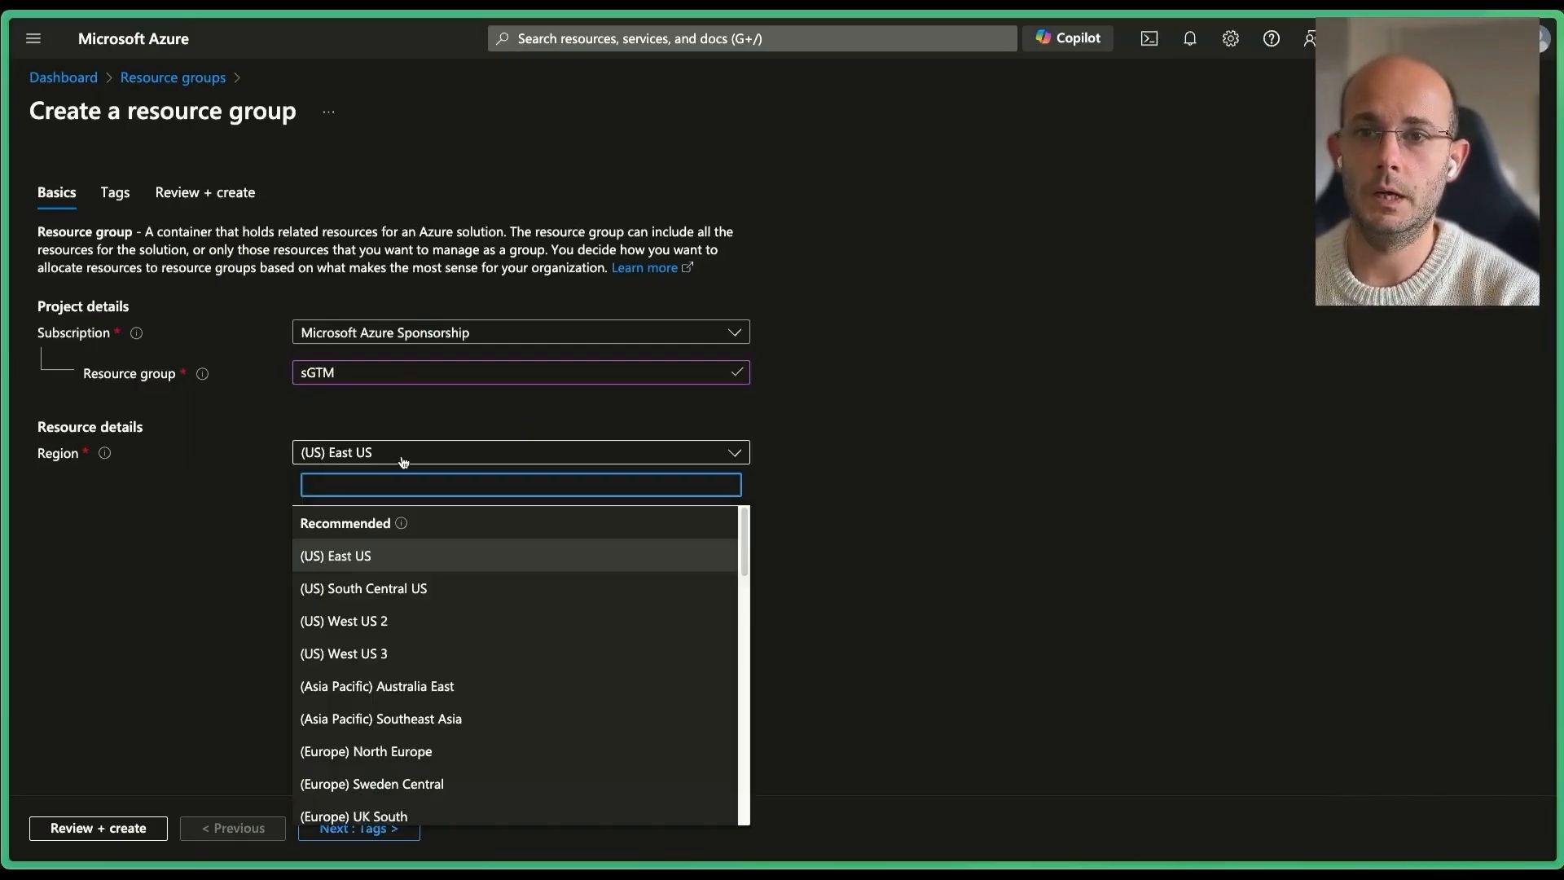
pyautogui.scroll(-2, 412, 563)
pyautogui.scroll(-3, 414, 562)
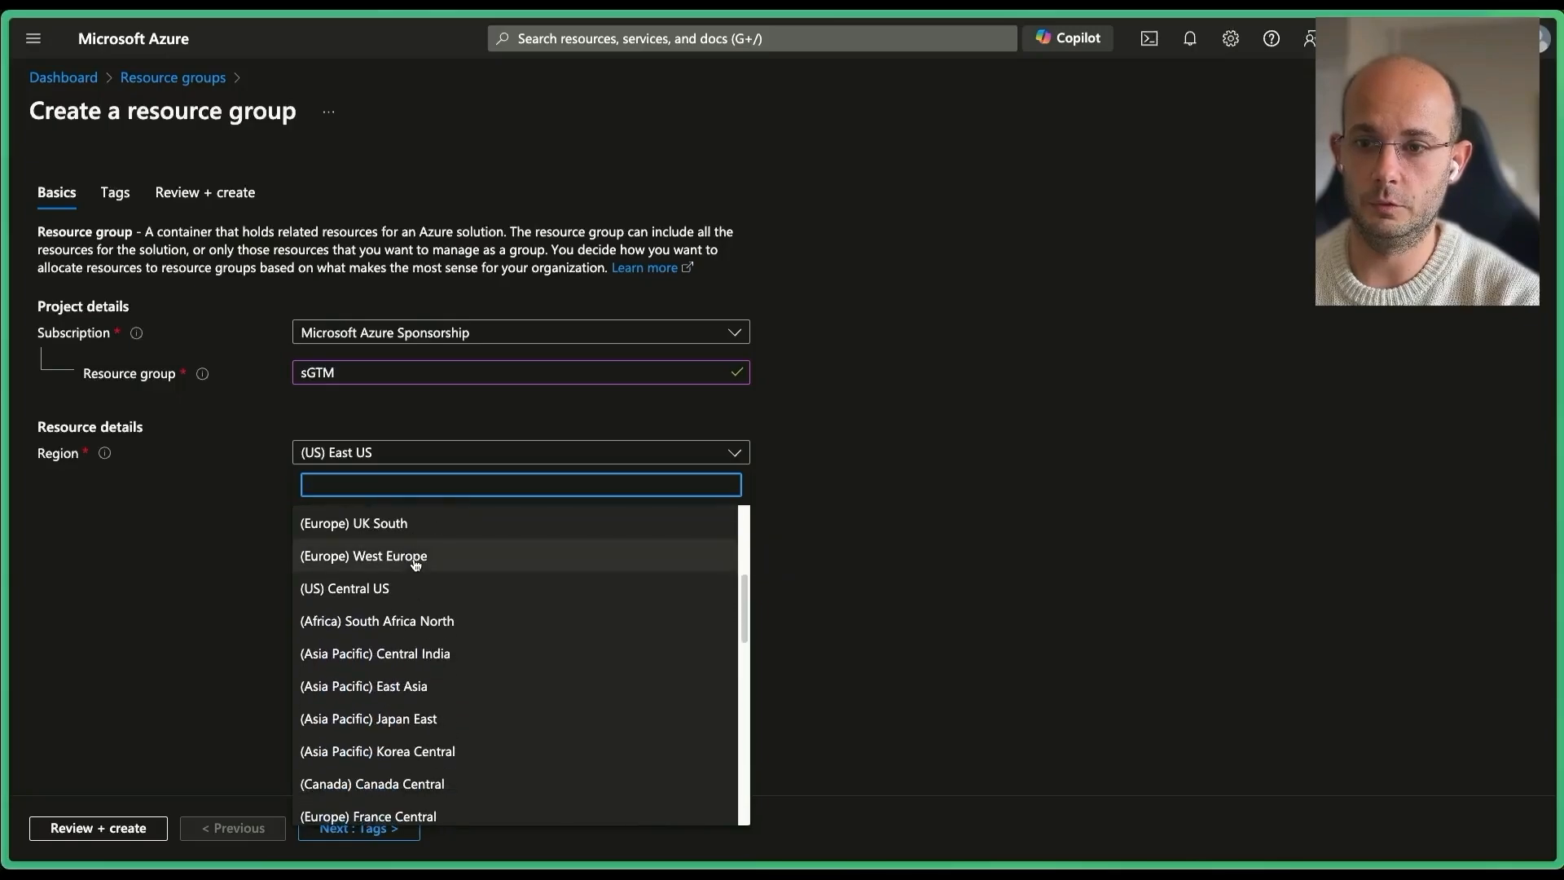
pyautogui.scroll(2, 415, 562)
pyautogui.scroll(2, 414, 561)
pyautogui.write('europe')
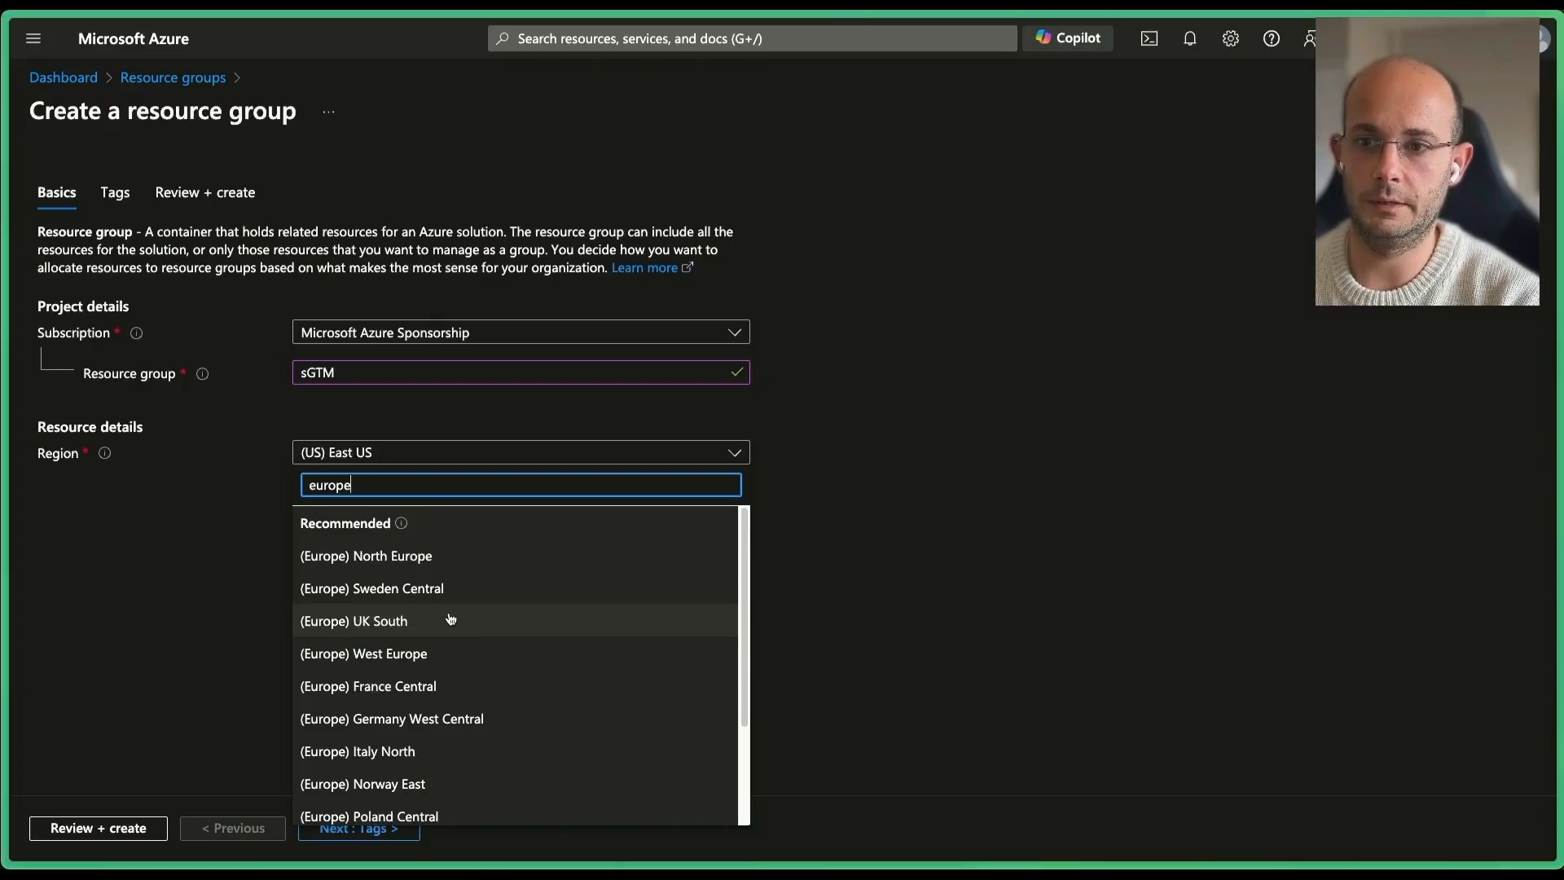
pyautogui.scroll(-2, 450, 619)
pyautogui.scroll(2, 447, 618)
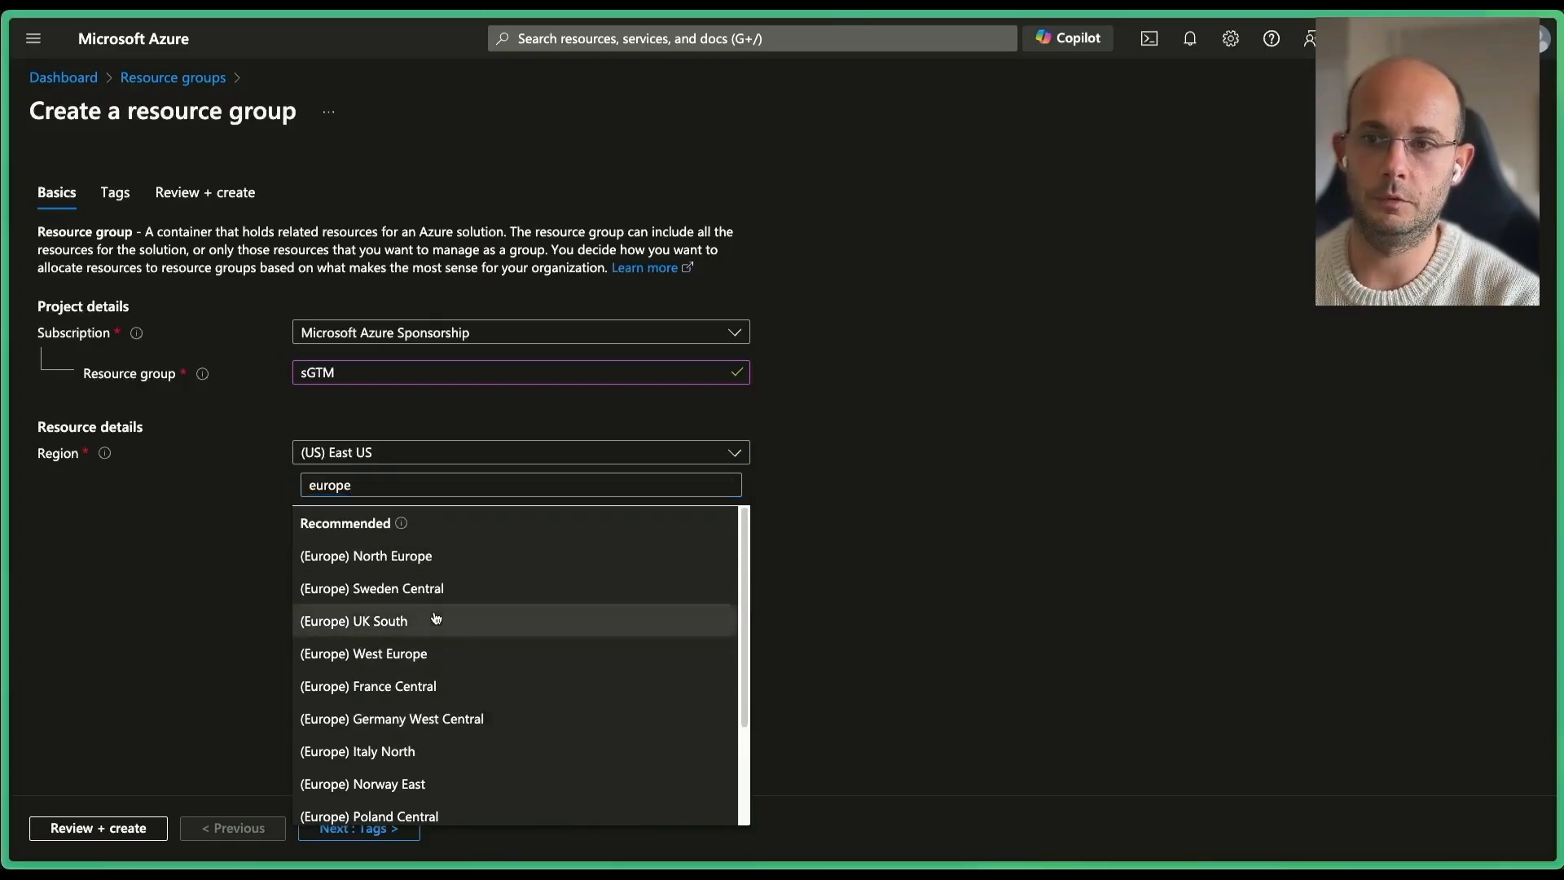
pyautogui.click(436, 620)
# Pass through Tags and Review + create, then create the sGTM resource group.
pyautogui.click(339, 828)
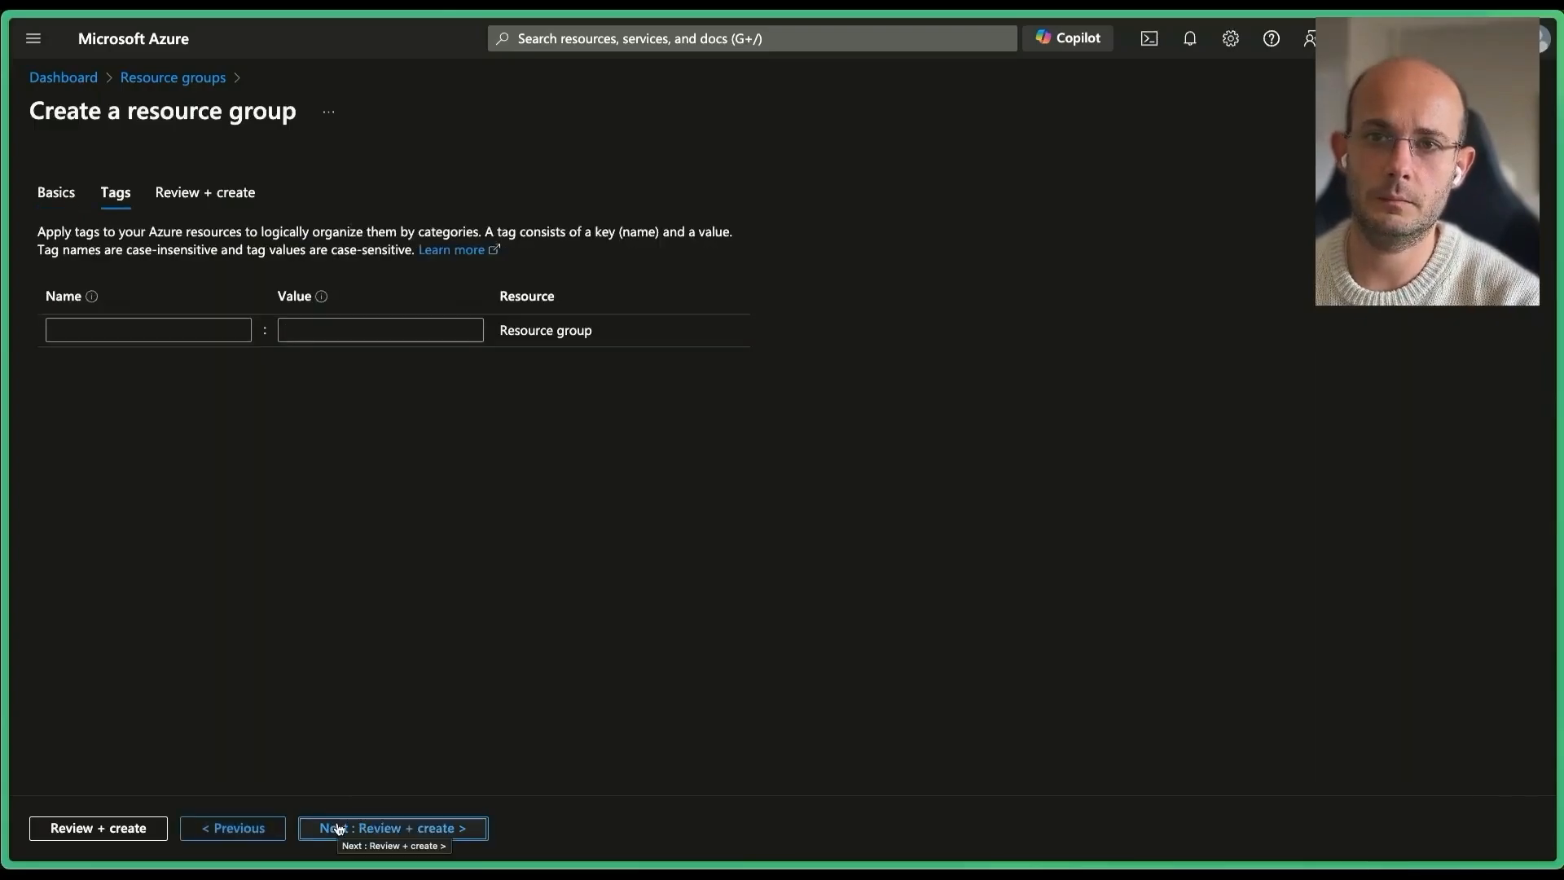
pyautogui.click(370, 831)
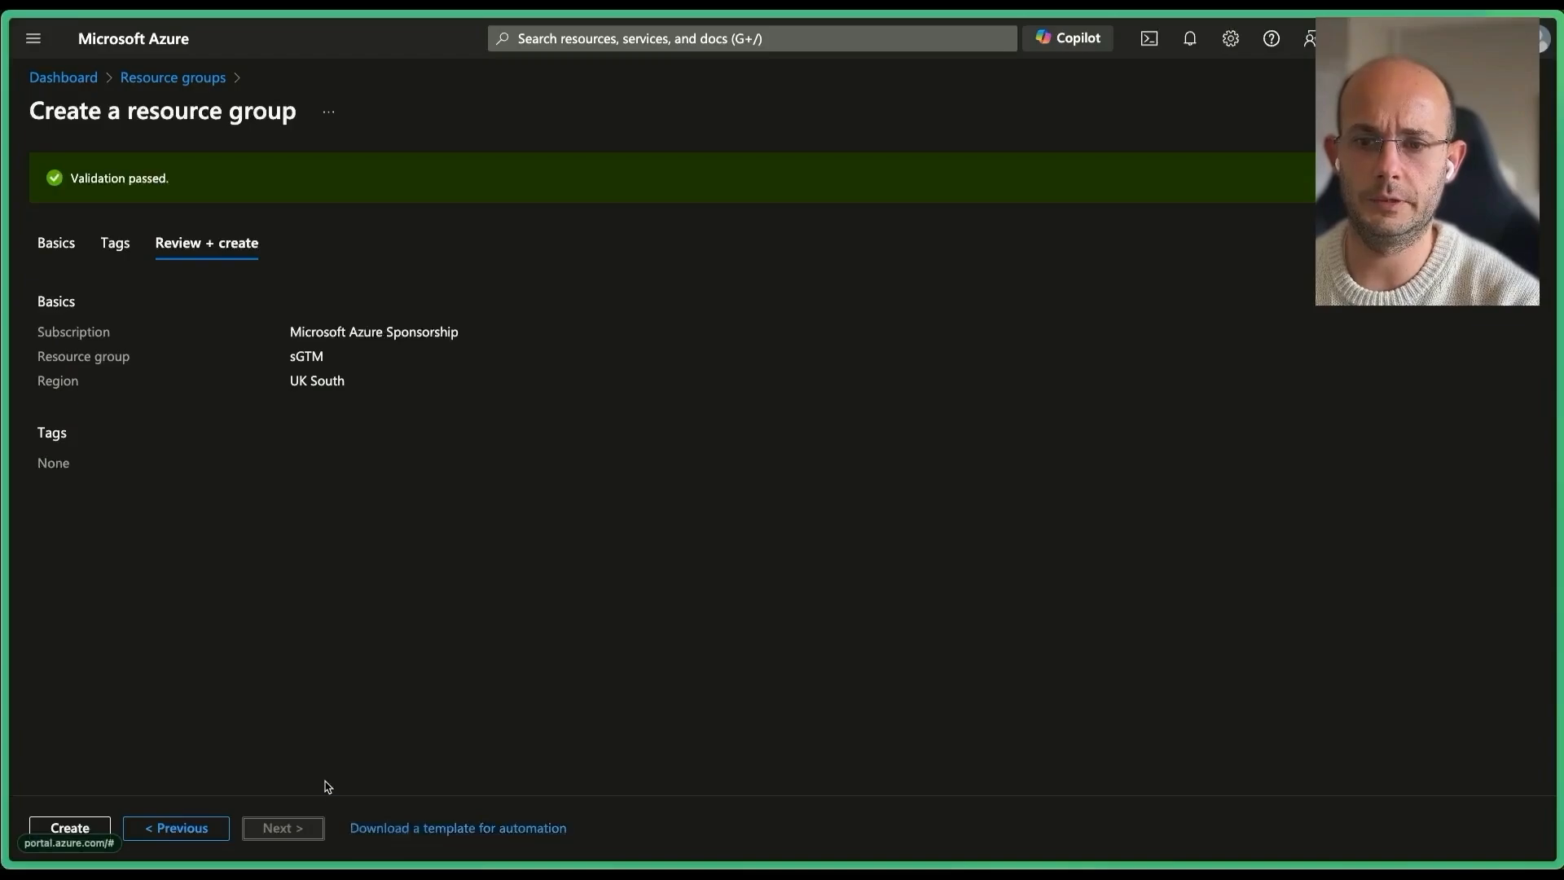
pyautogui.click(71, 827)
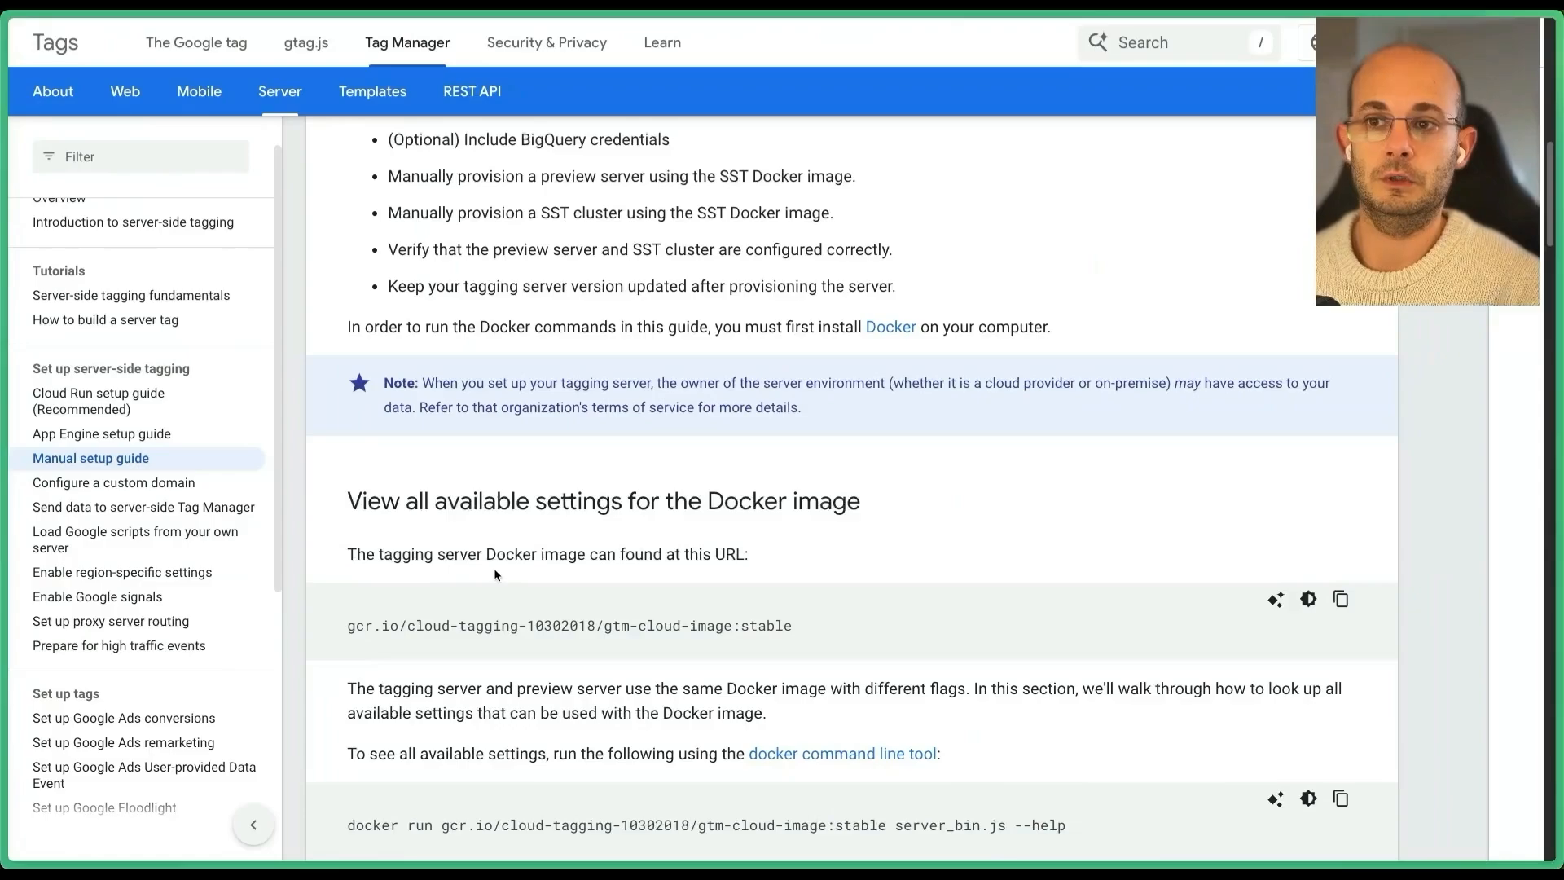
# Highlight the gcr.io tagging-server Docker image URL in the Manual setup guide.
pyautogui.moveTo(793, 625); pyautogui.dragTo(346, 625)
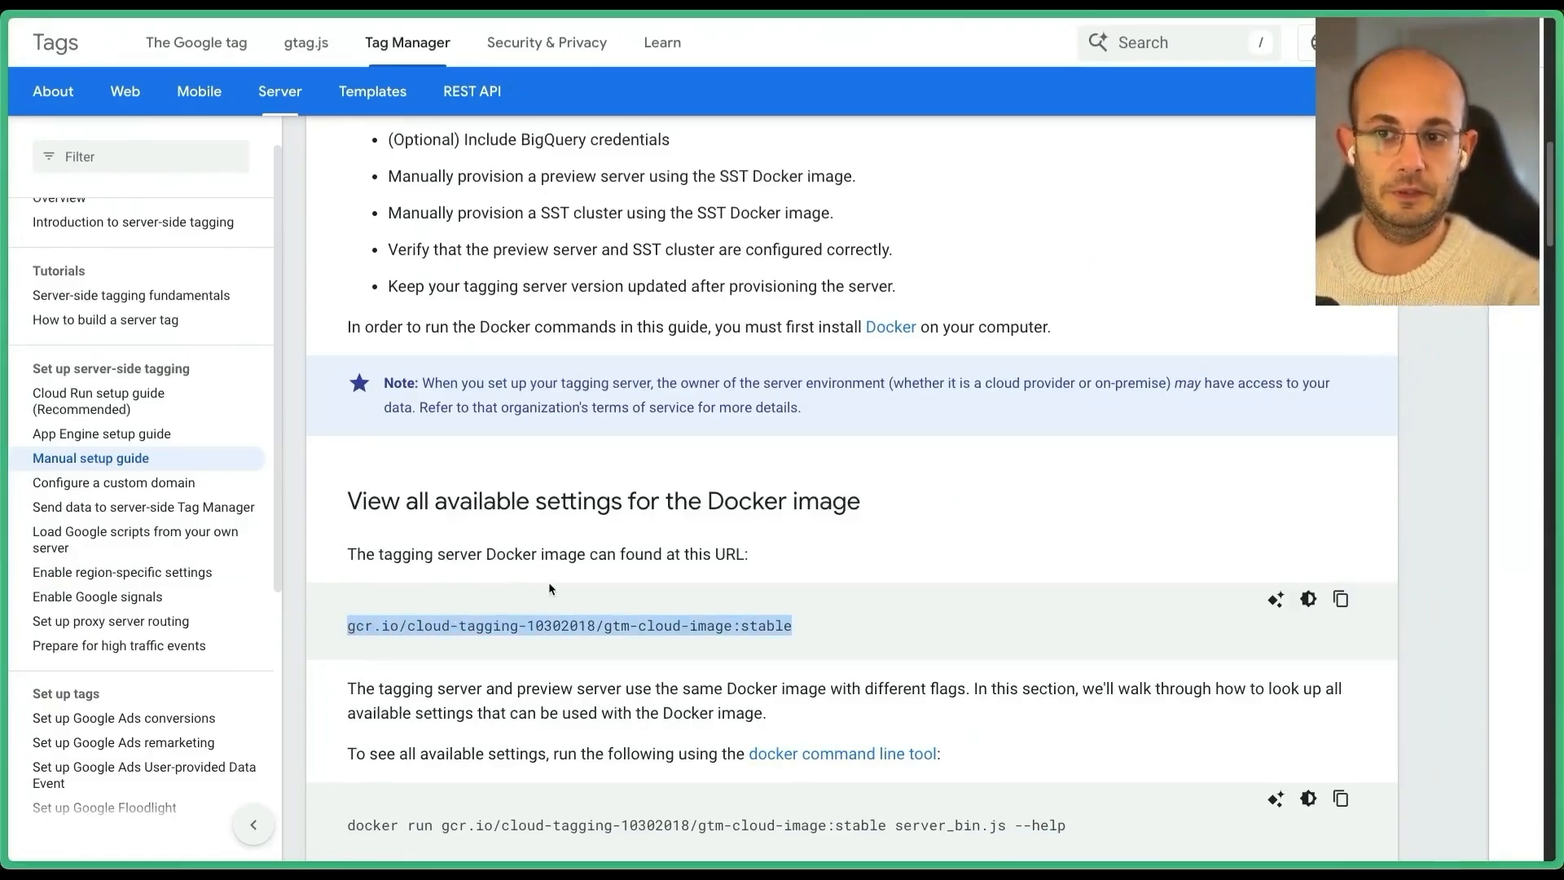
pyautogui.click(467, 616)
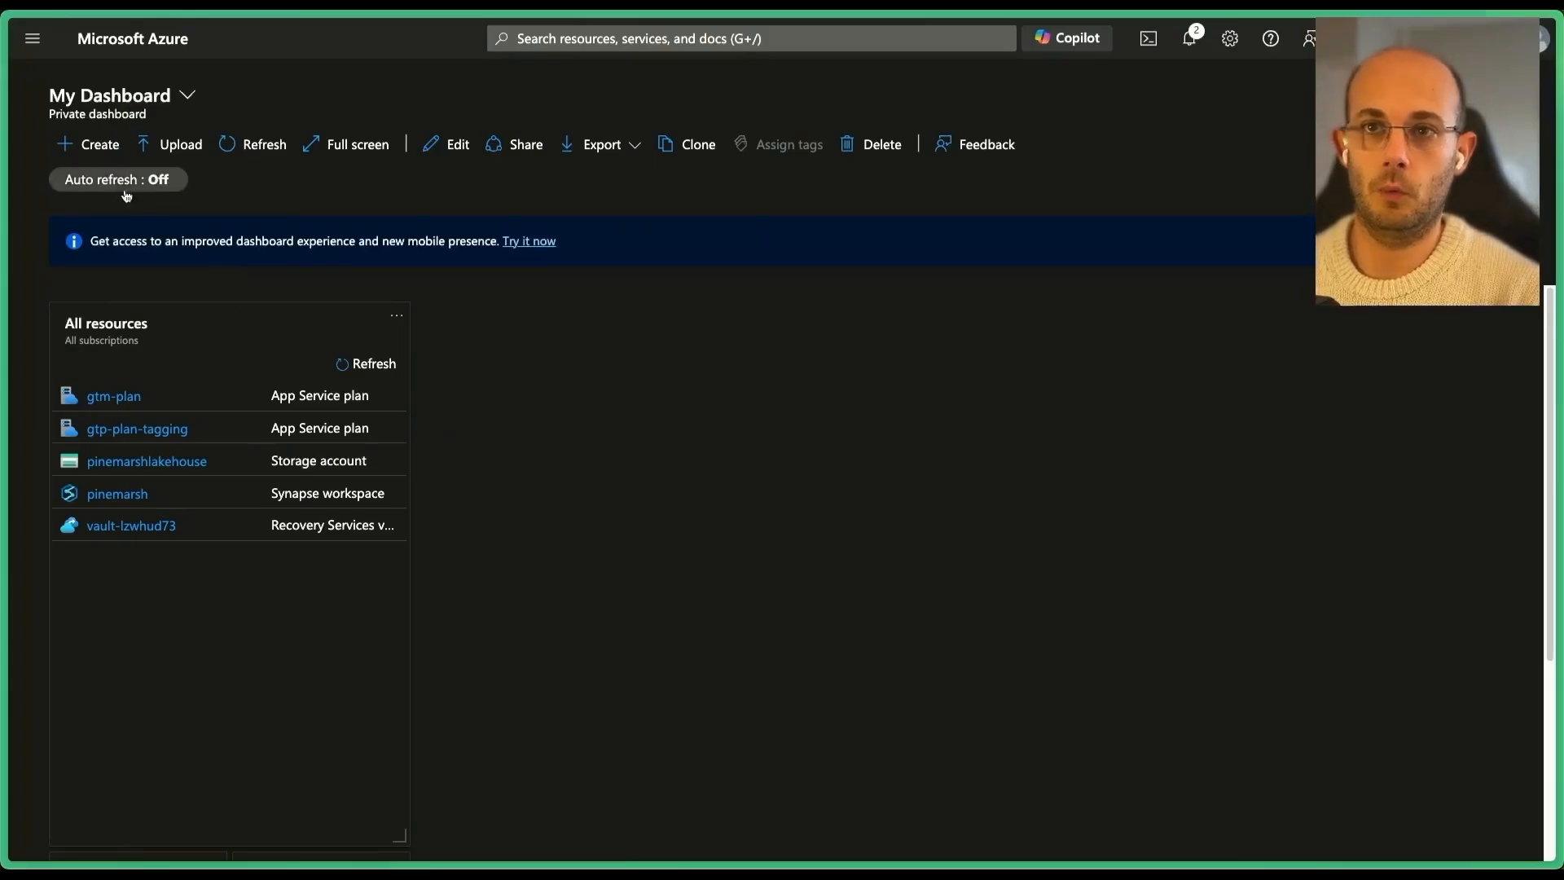
# Start creating a new Web App from the App Services list.
pyautogui.click(596, 45)
pyautogui.write('app')
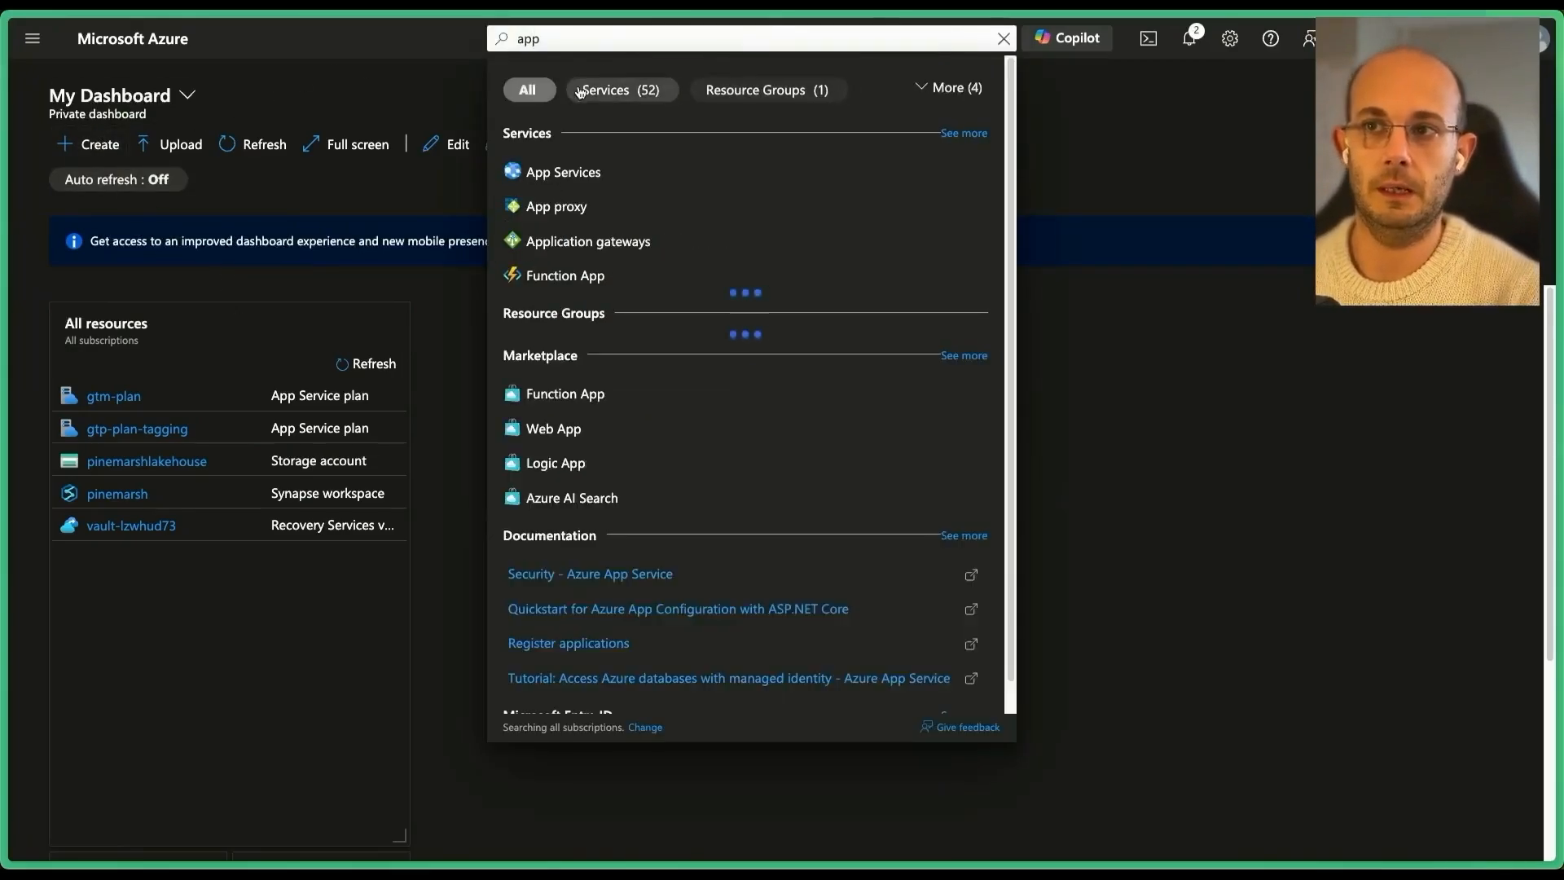
pyautogui.click(563, 172)
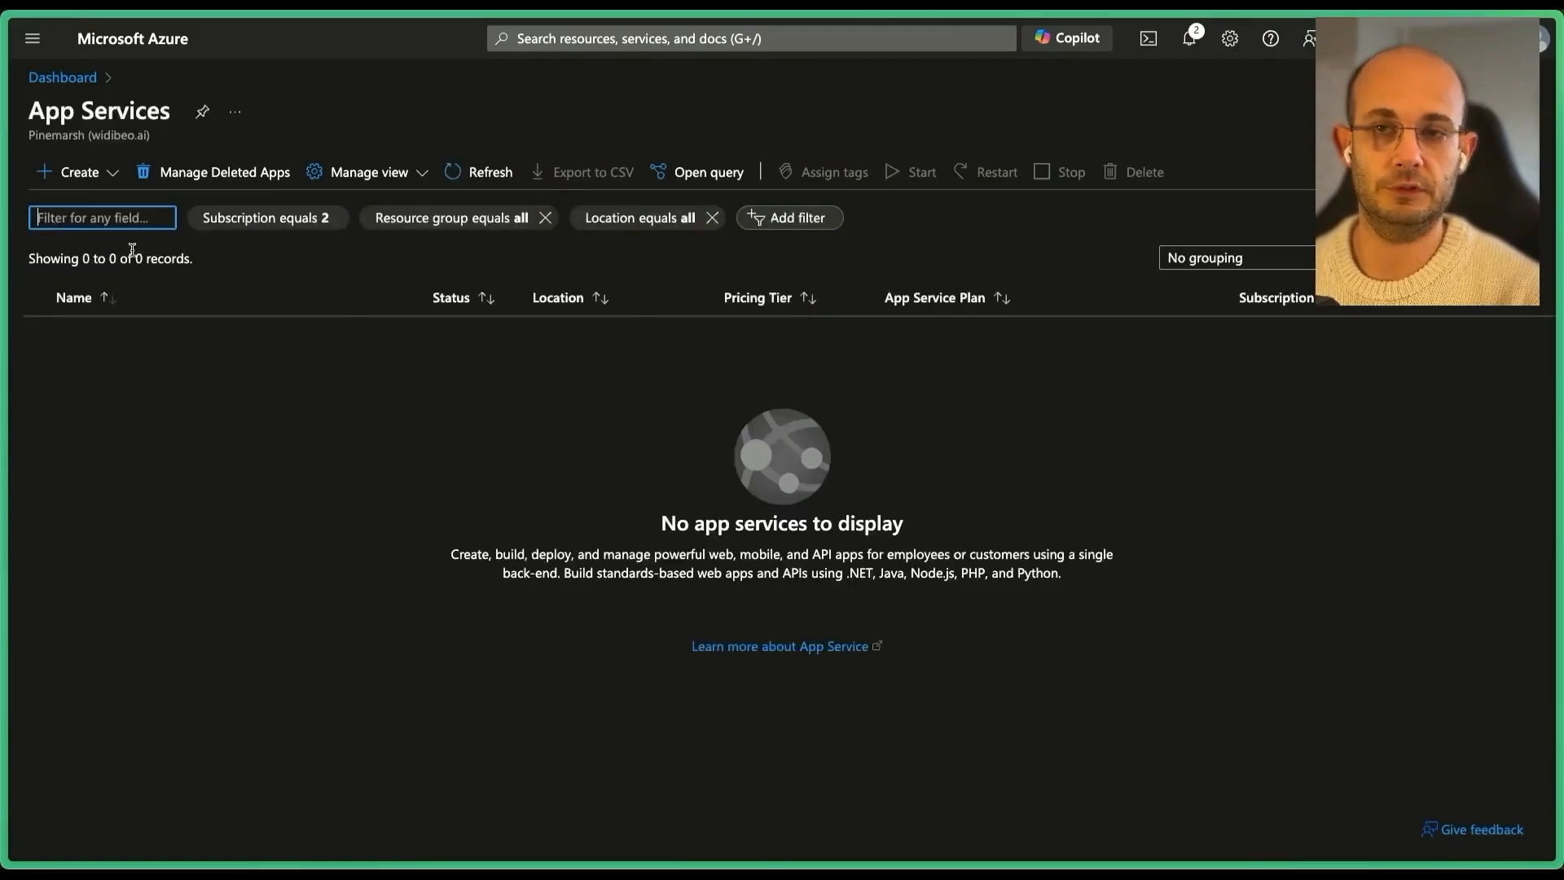
pyautogui.click(87, 172)
pyautogui.click(106, 208)
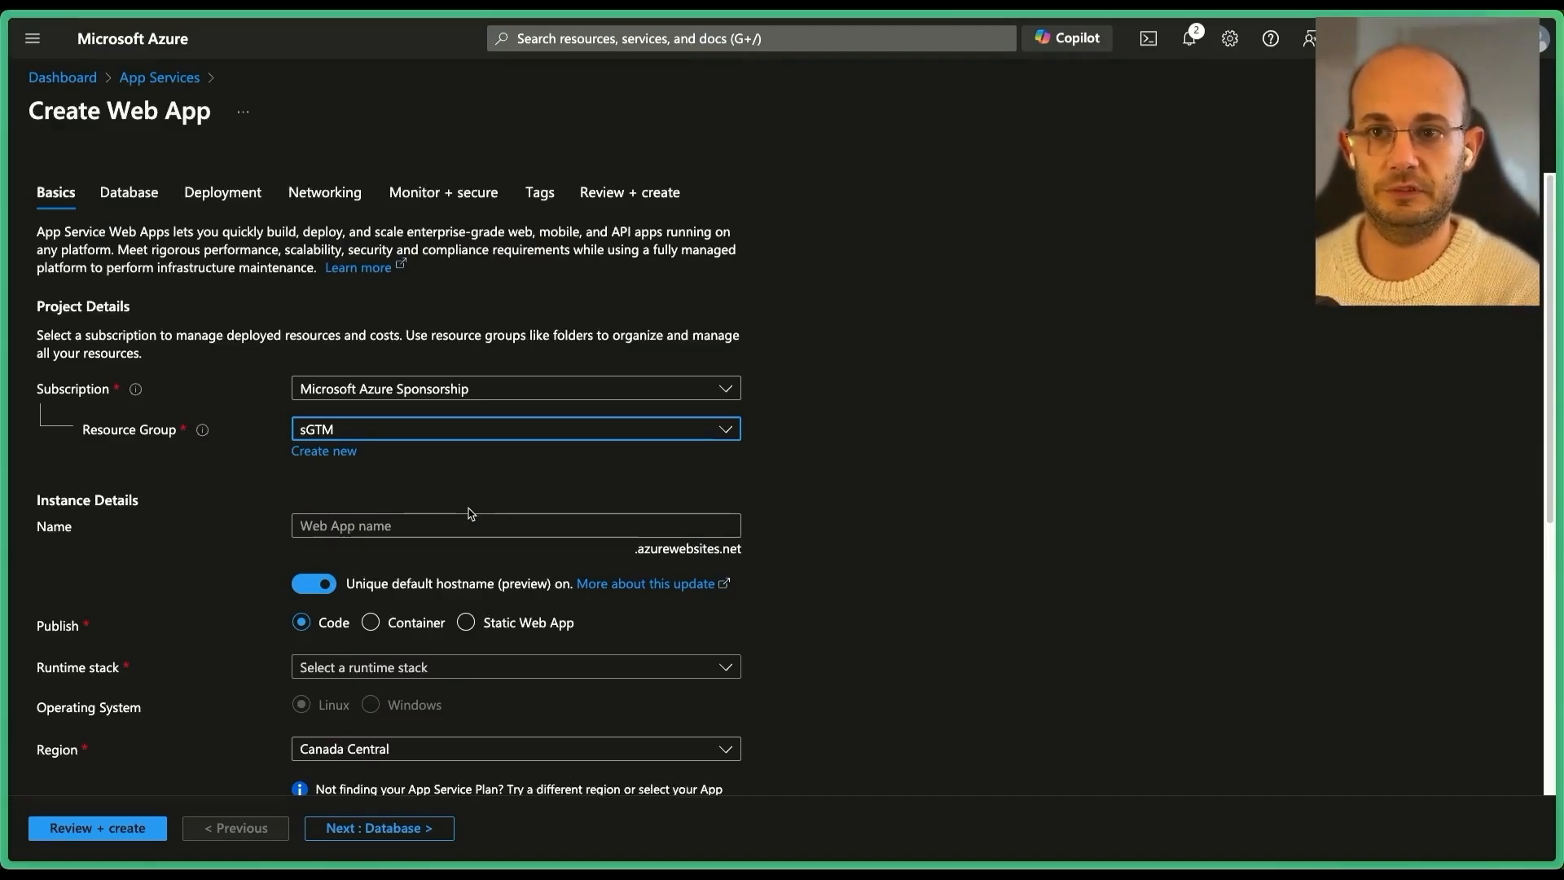
# Name the web app preview-server, publish it as a Container, and choose UK South.
pyautogui.click(461, 514)
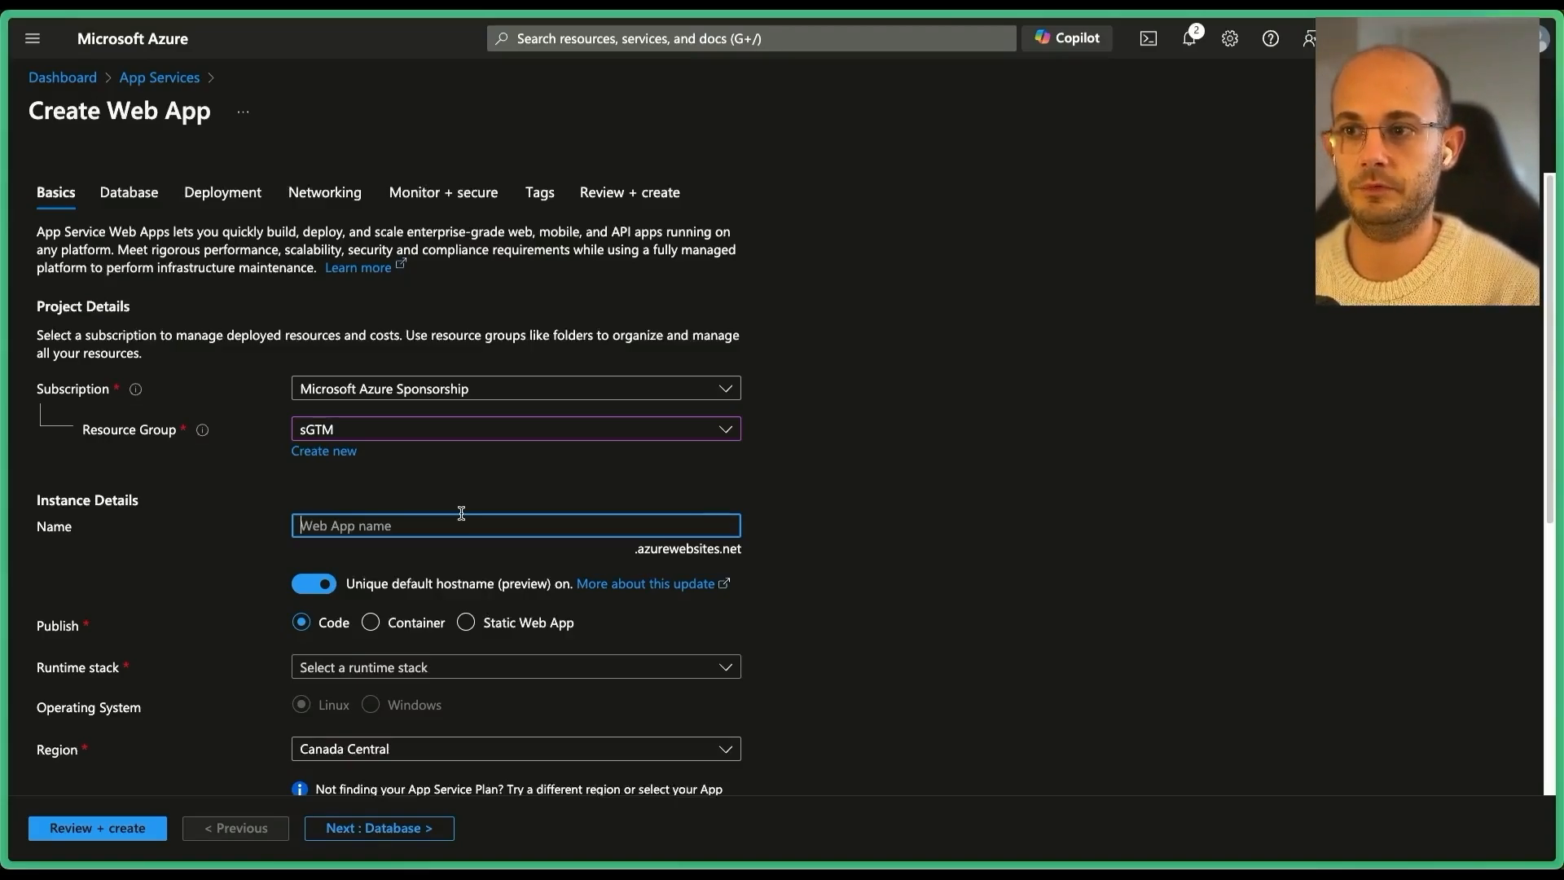
pyautogui.write('pre')
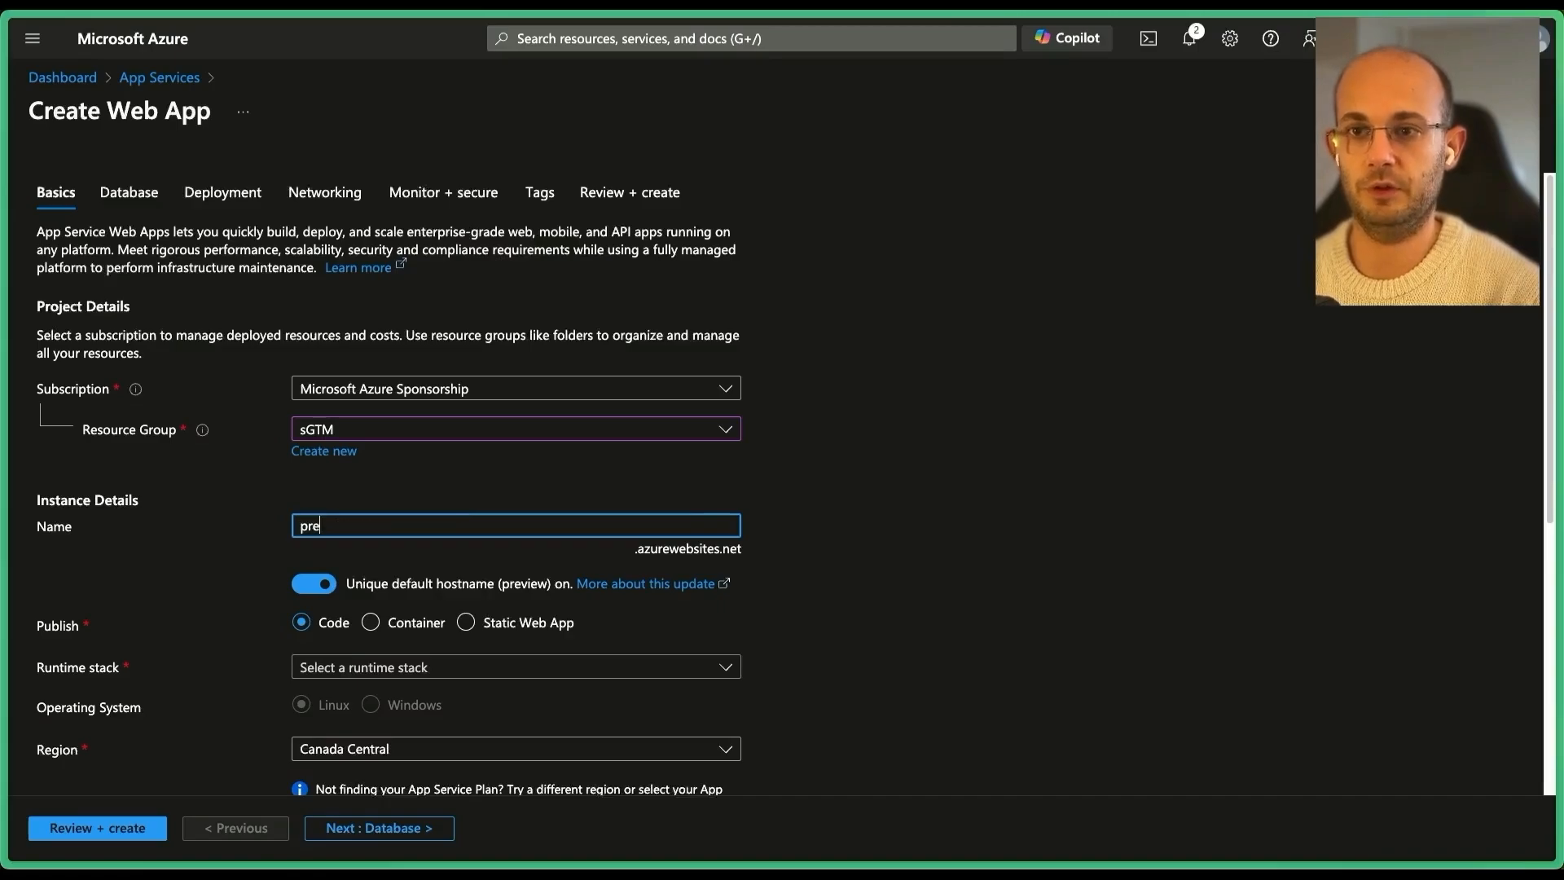
pyautogui.write('view-server')
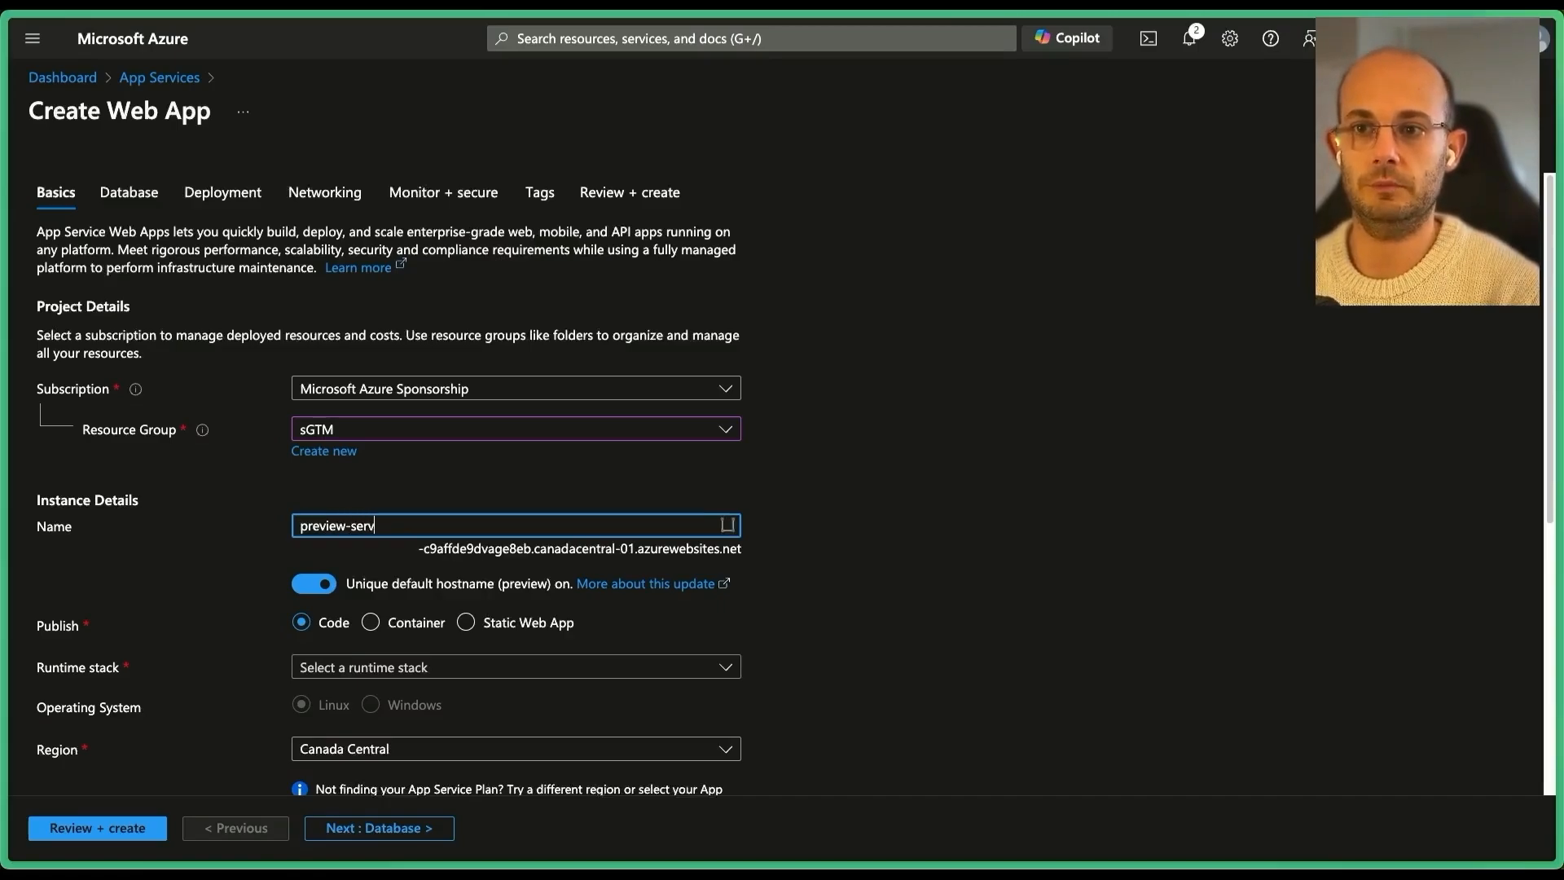
pyautogui.click(396, 633)
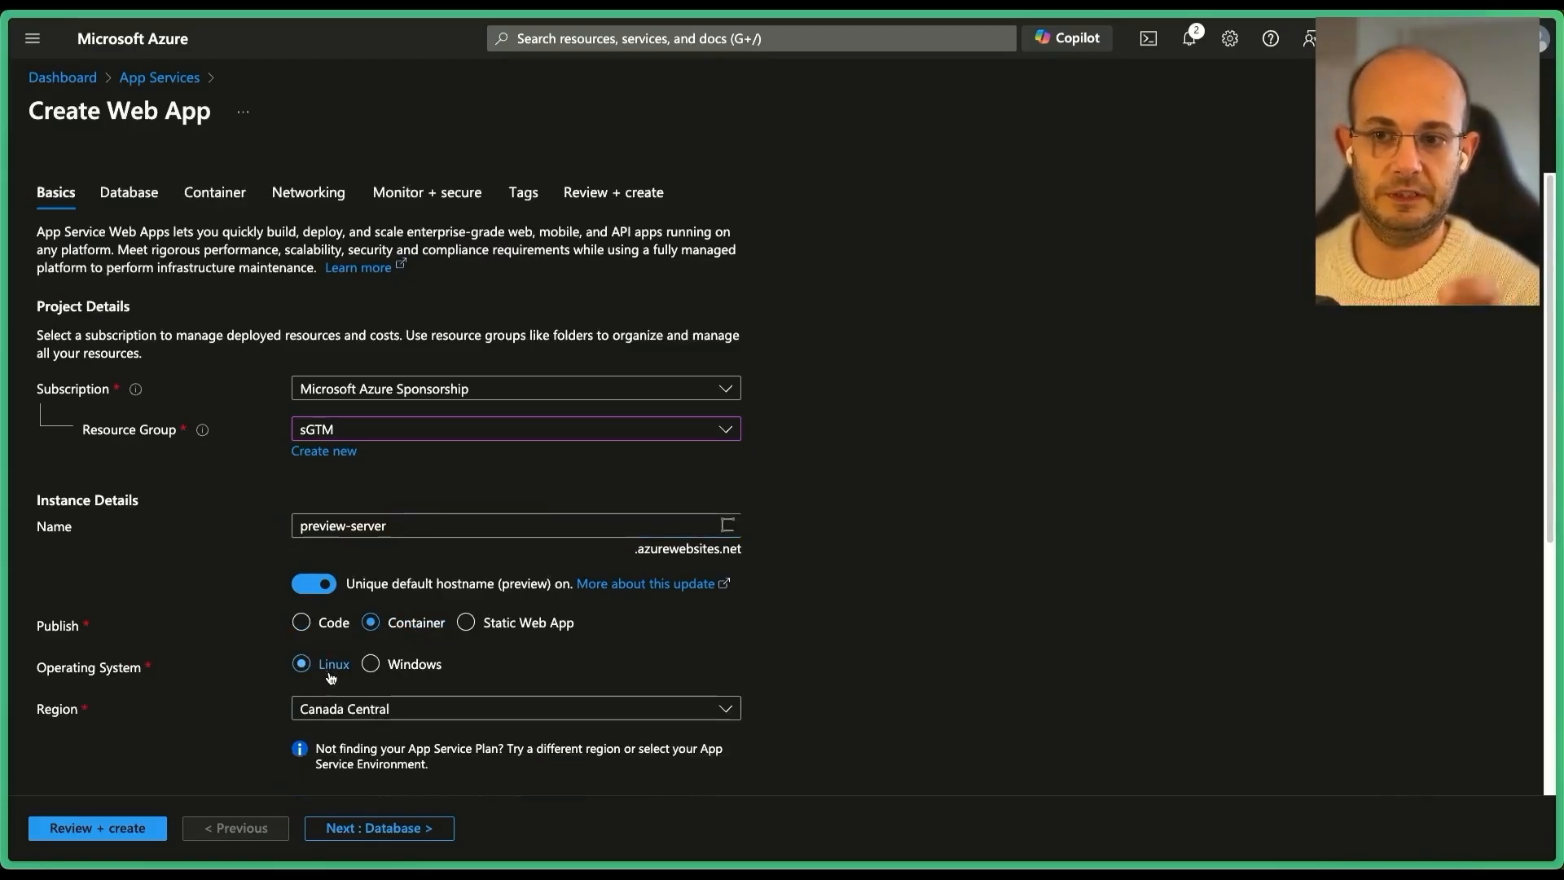
pyautogui.scroll(-3, 333, 677)
pyautogui.click(371, 515)
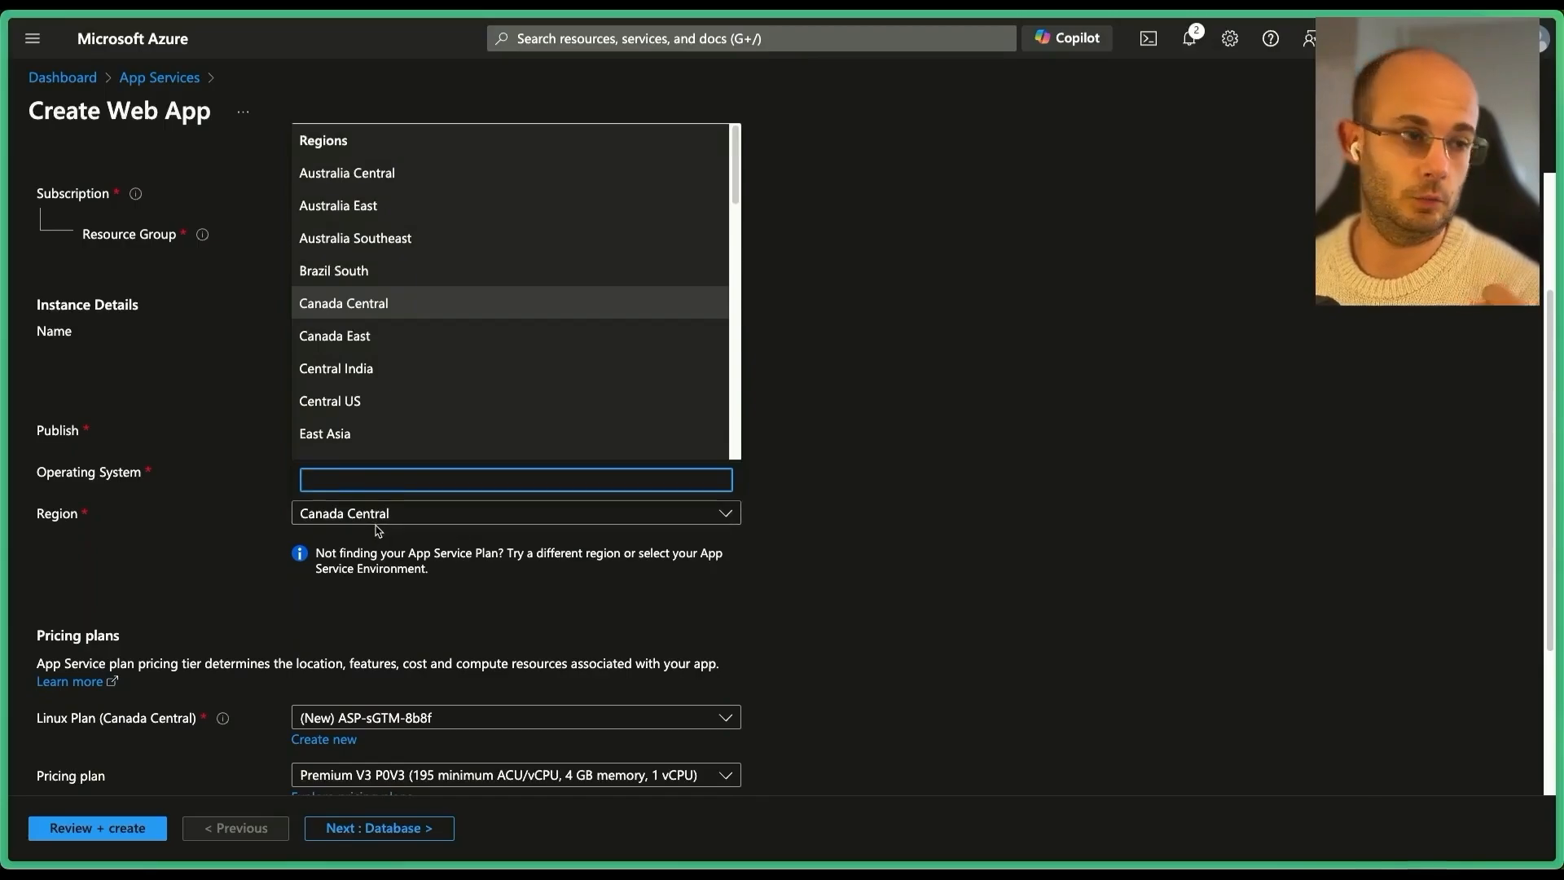
pyautogui.write('uk')
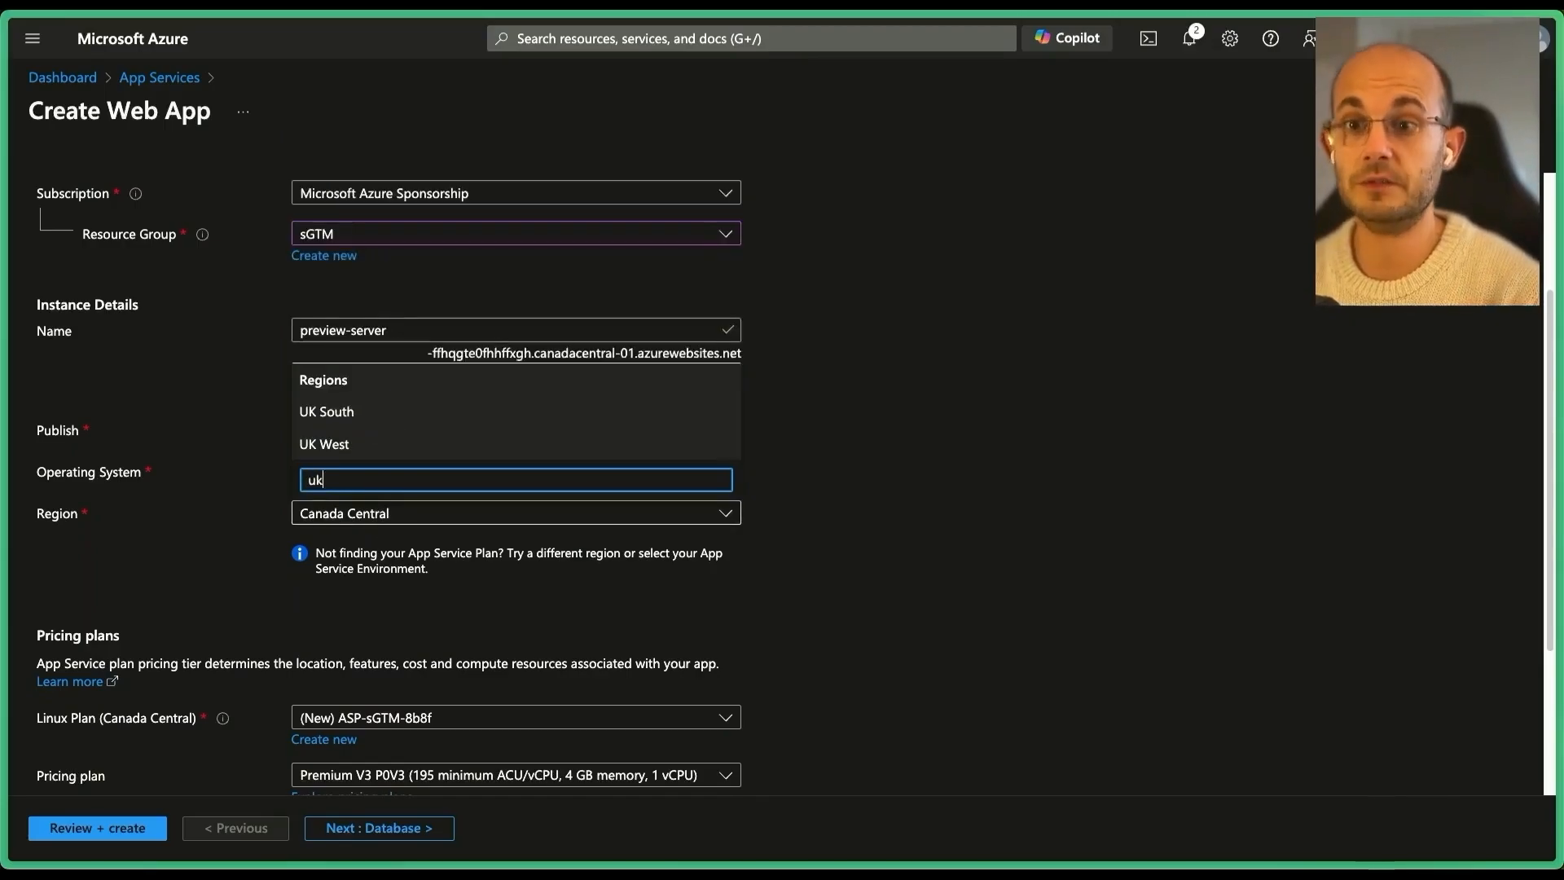
pyautogui.click(389, 411)
pyautogui.scroll(-3, 348, 553)
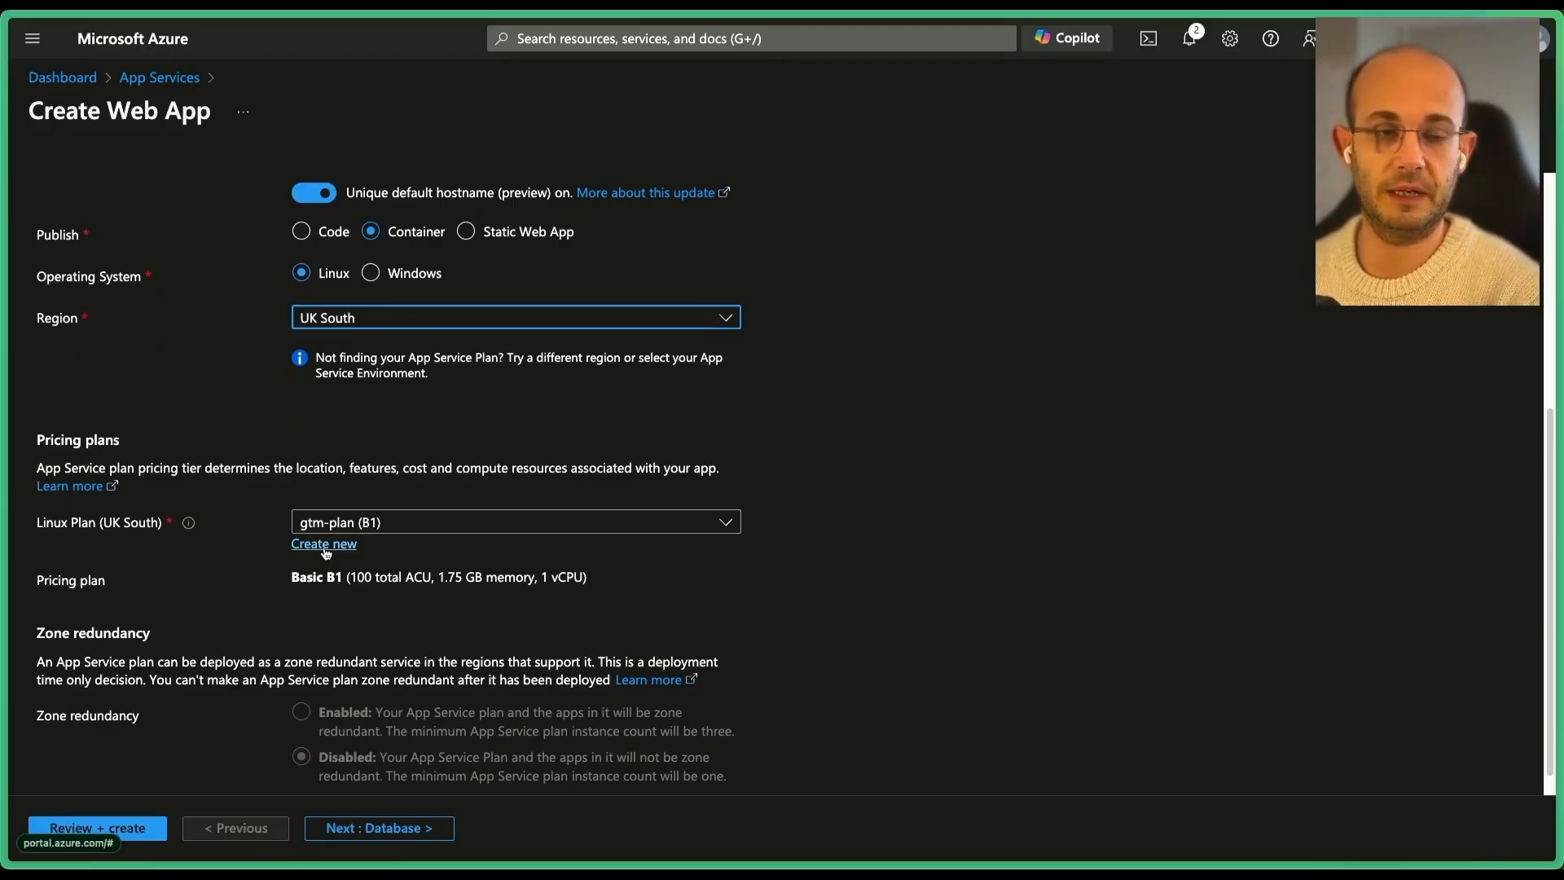
# Leave the Linux plan at gtm-plan (B1) and proceed to the Container settings.
pyautogui.click(326, 546)
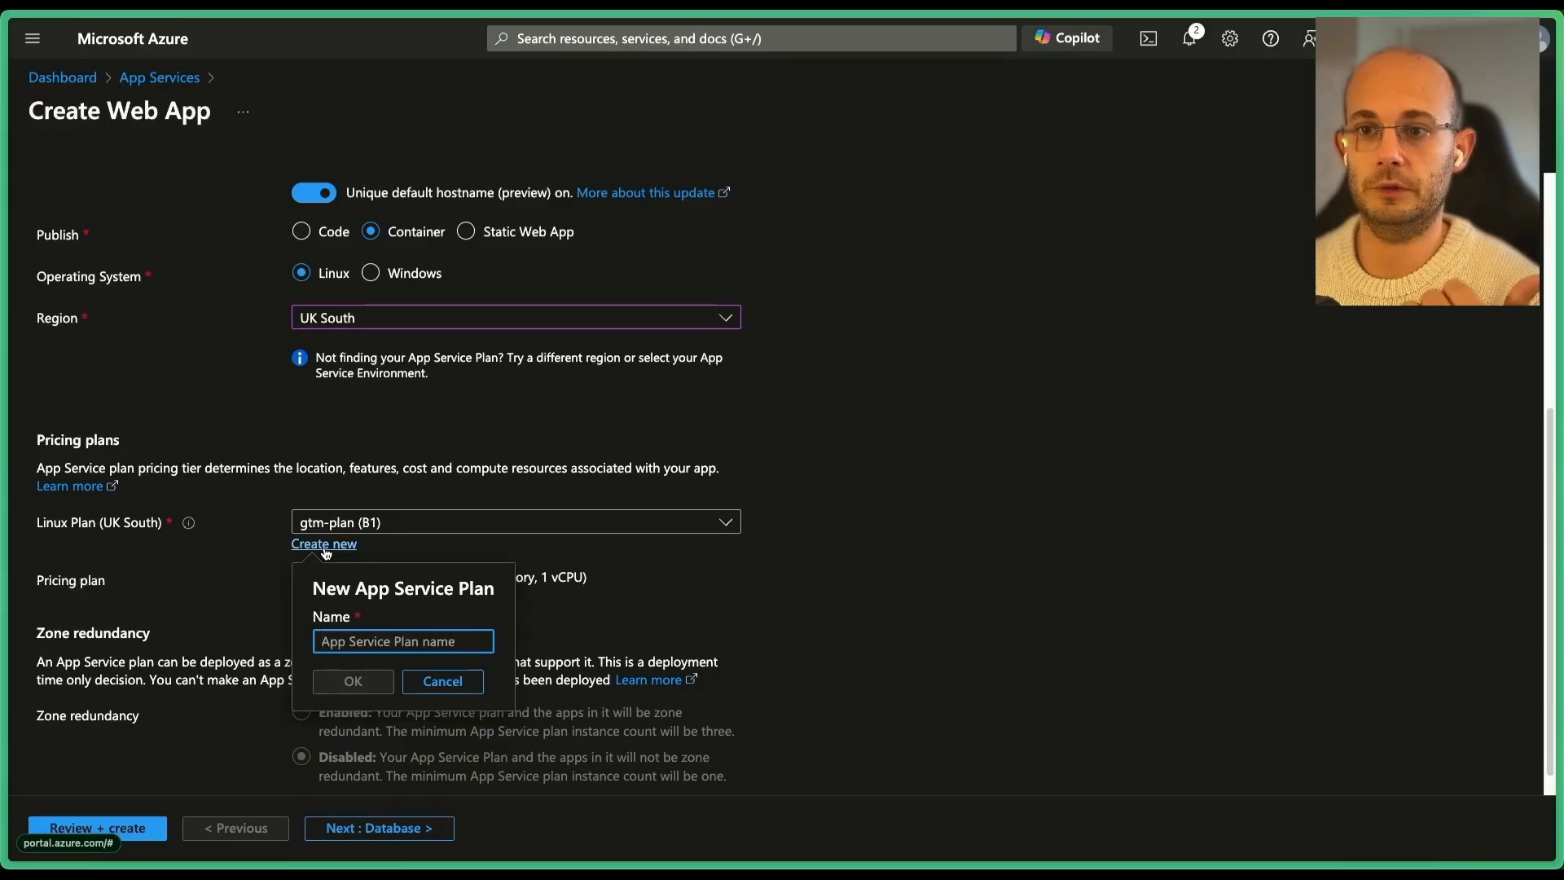
pyautogui.click(257, 527)
pyautogui.click(366, 525)
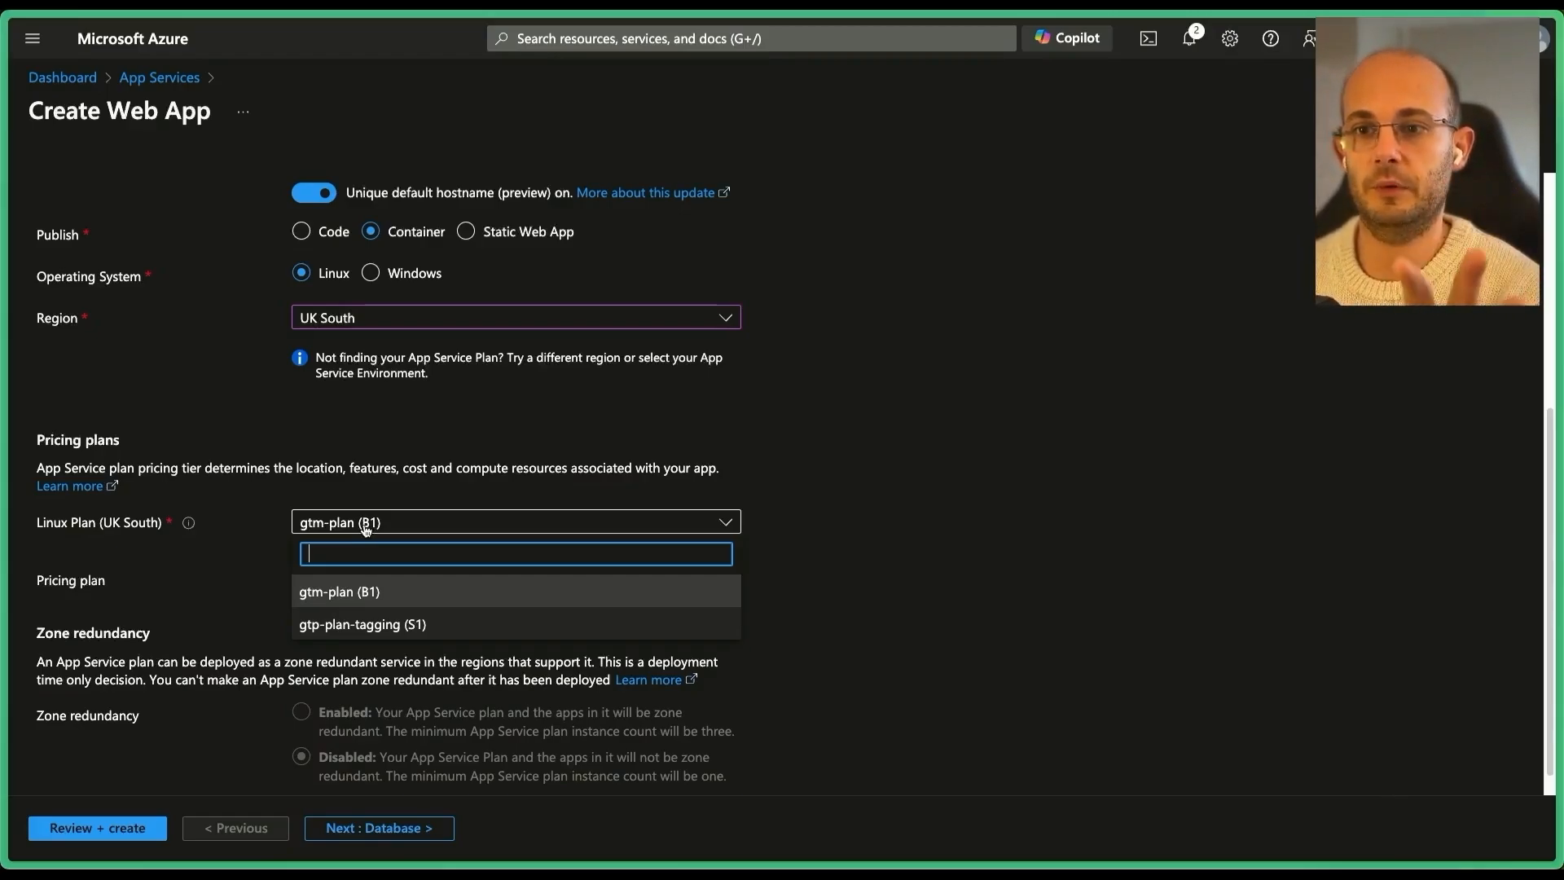
pyautogui.click(366, 528)
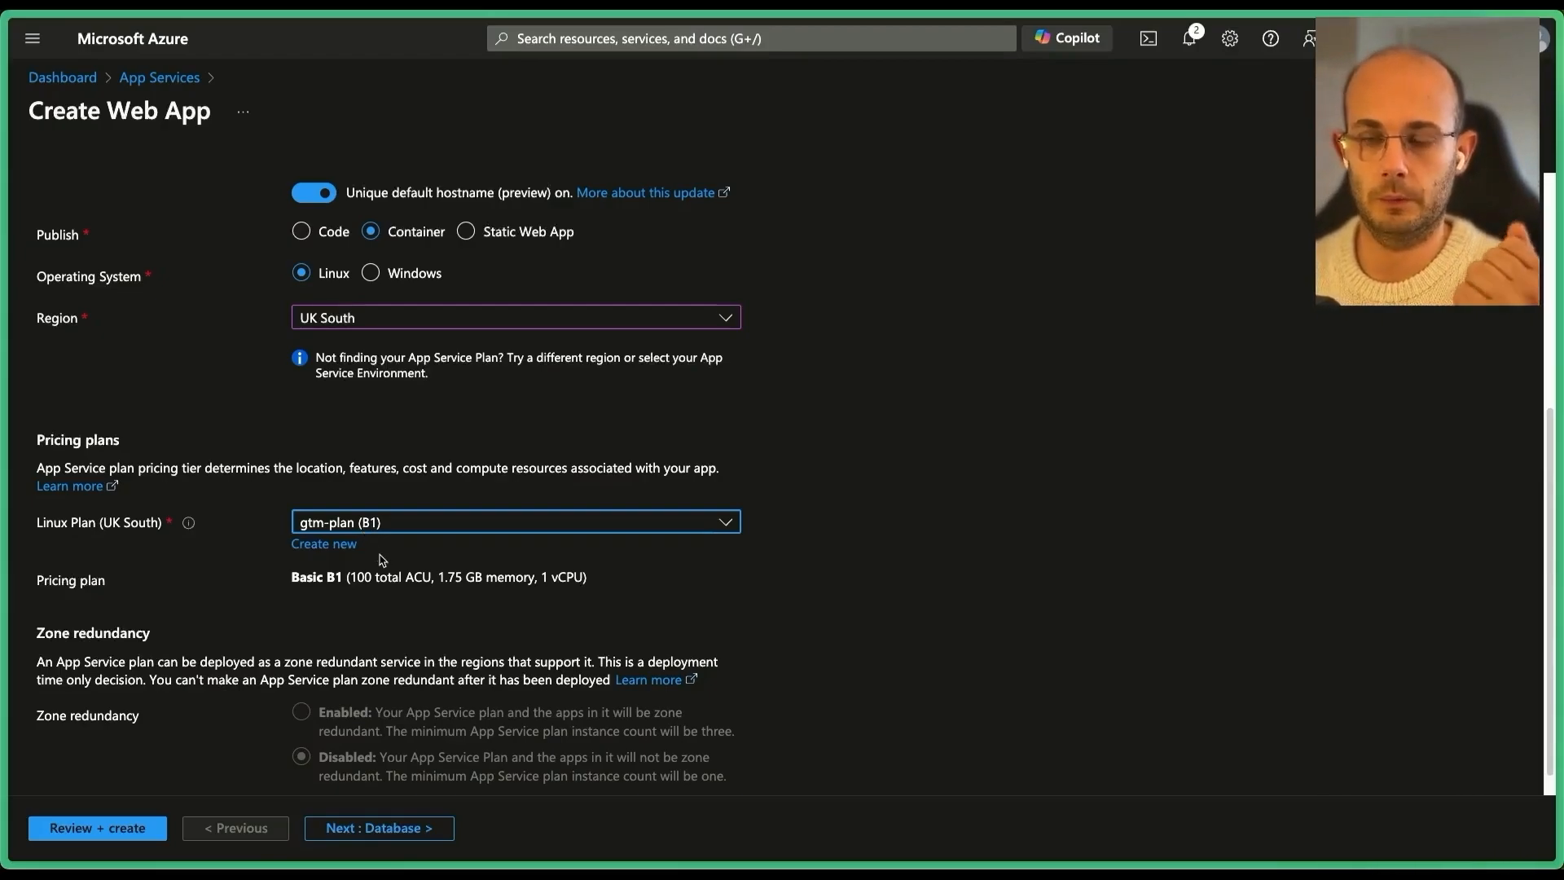
pyautogui.scroll(5, 380, 553)
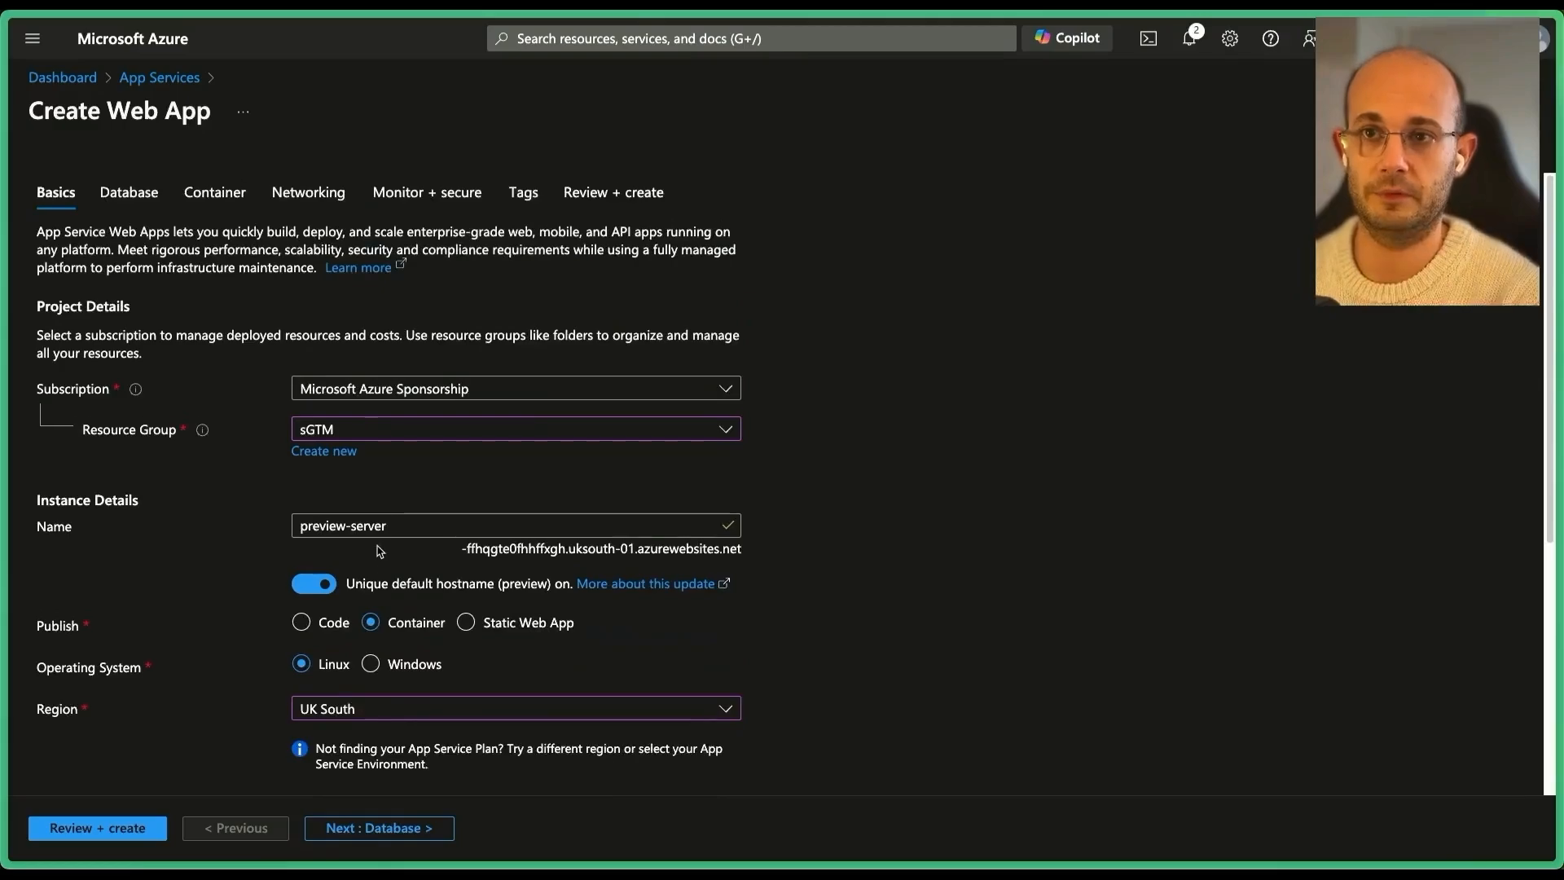
pyautogui.click(203, 201)
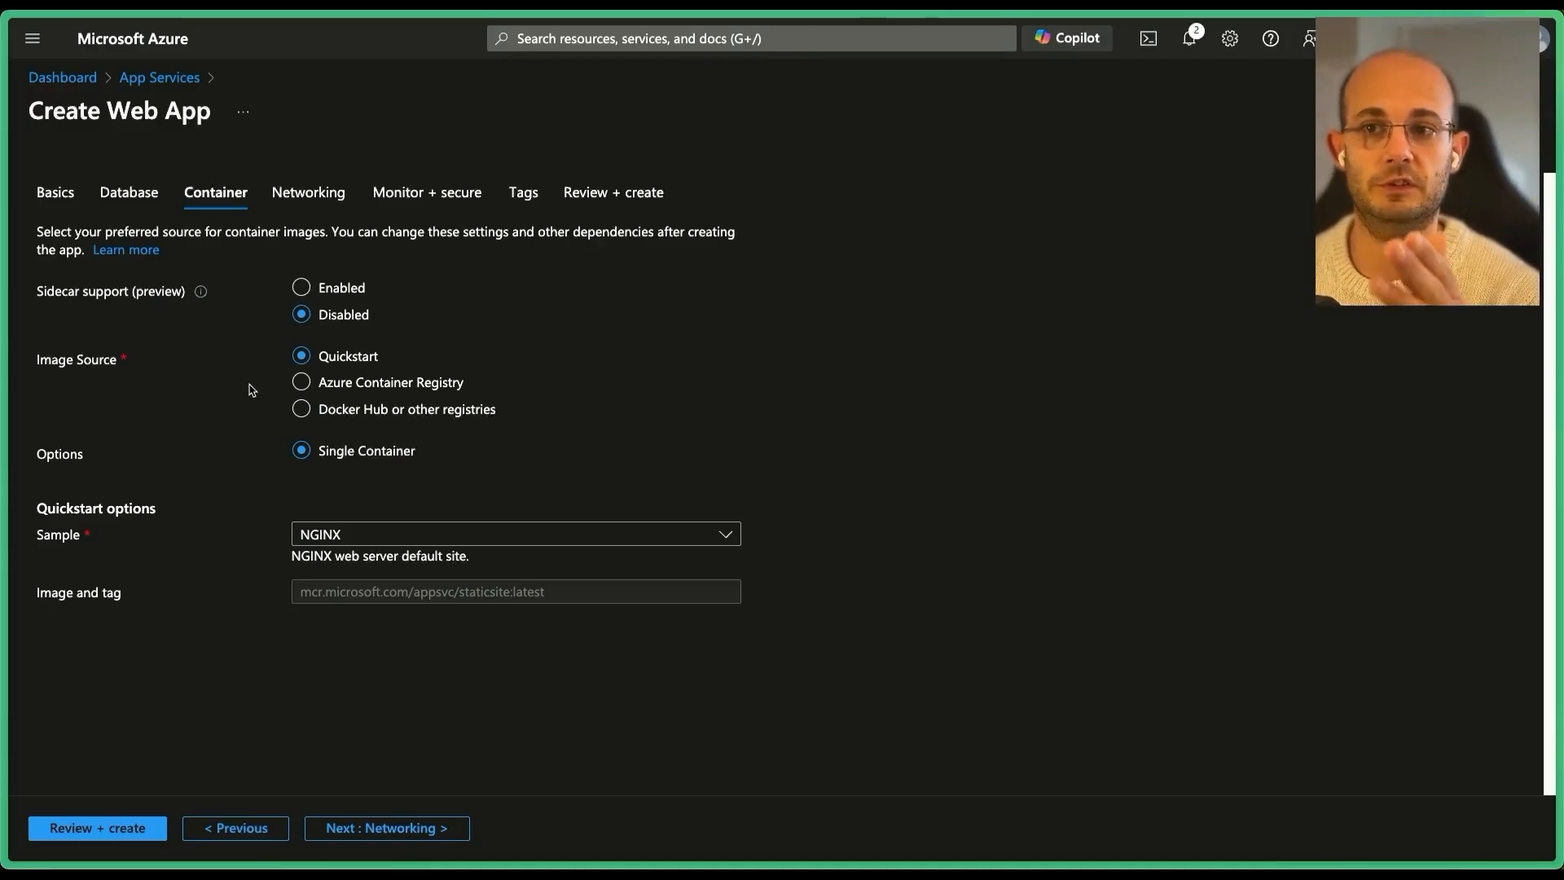
# Choose Docker Hub or other registries and paste cloud-tagging-10302018/gtm-cloud-image:stable as the image.
pyautogui.click(340, 410)
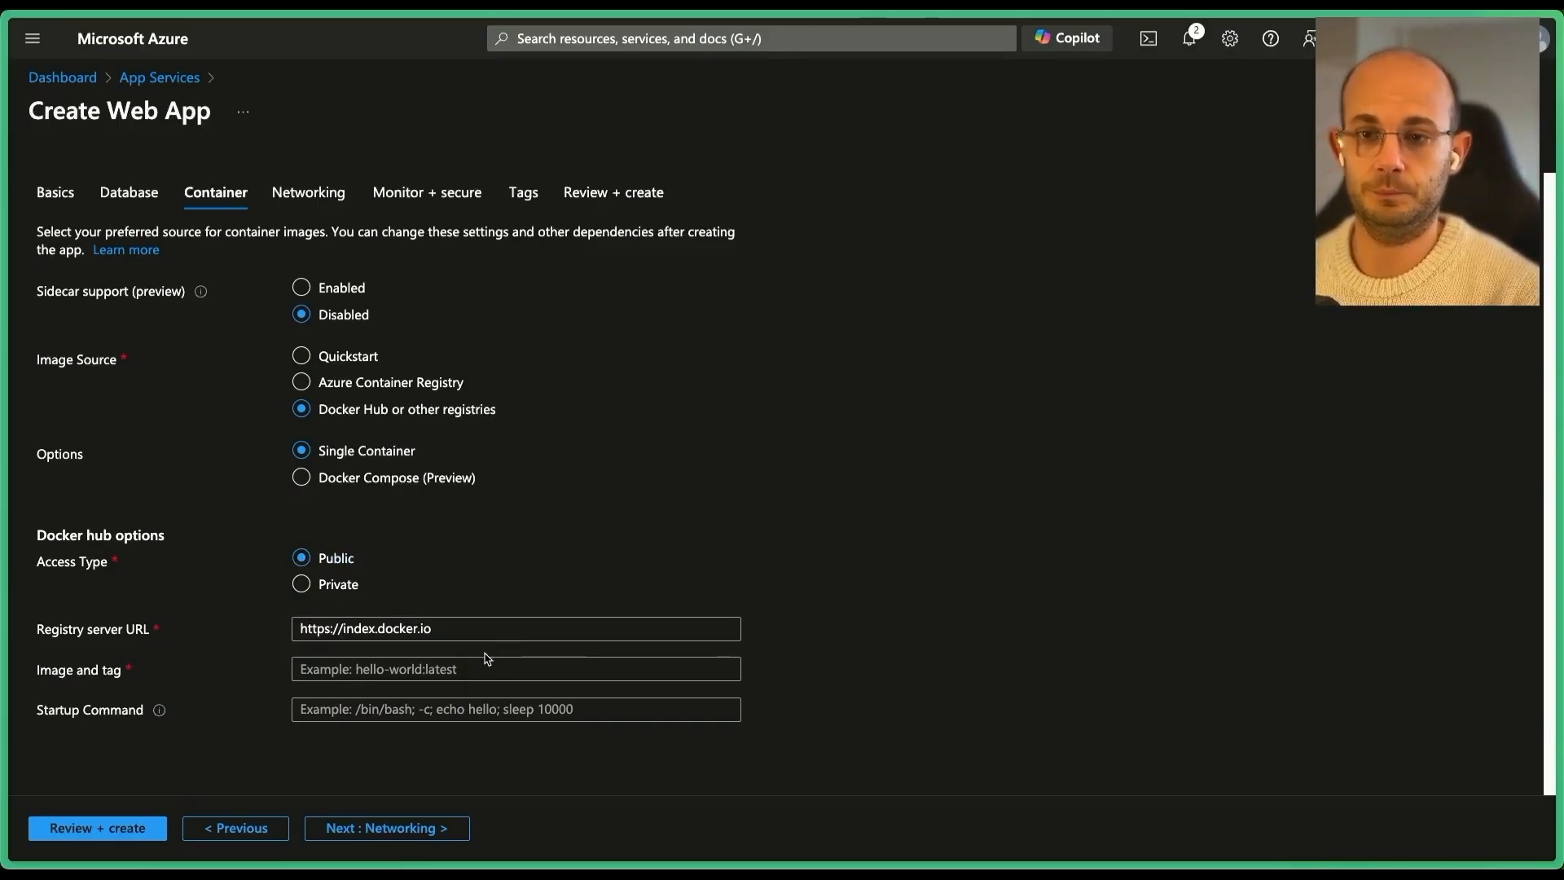
pyautogui.press('super+s')
pyautogui.click(238, 549)
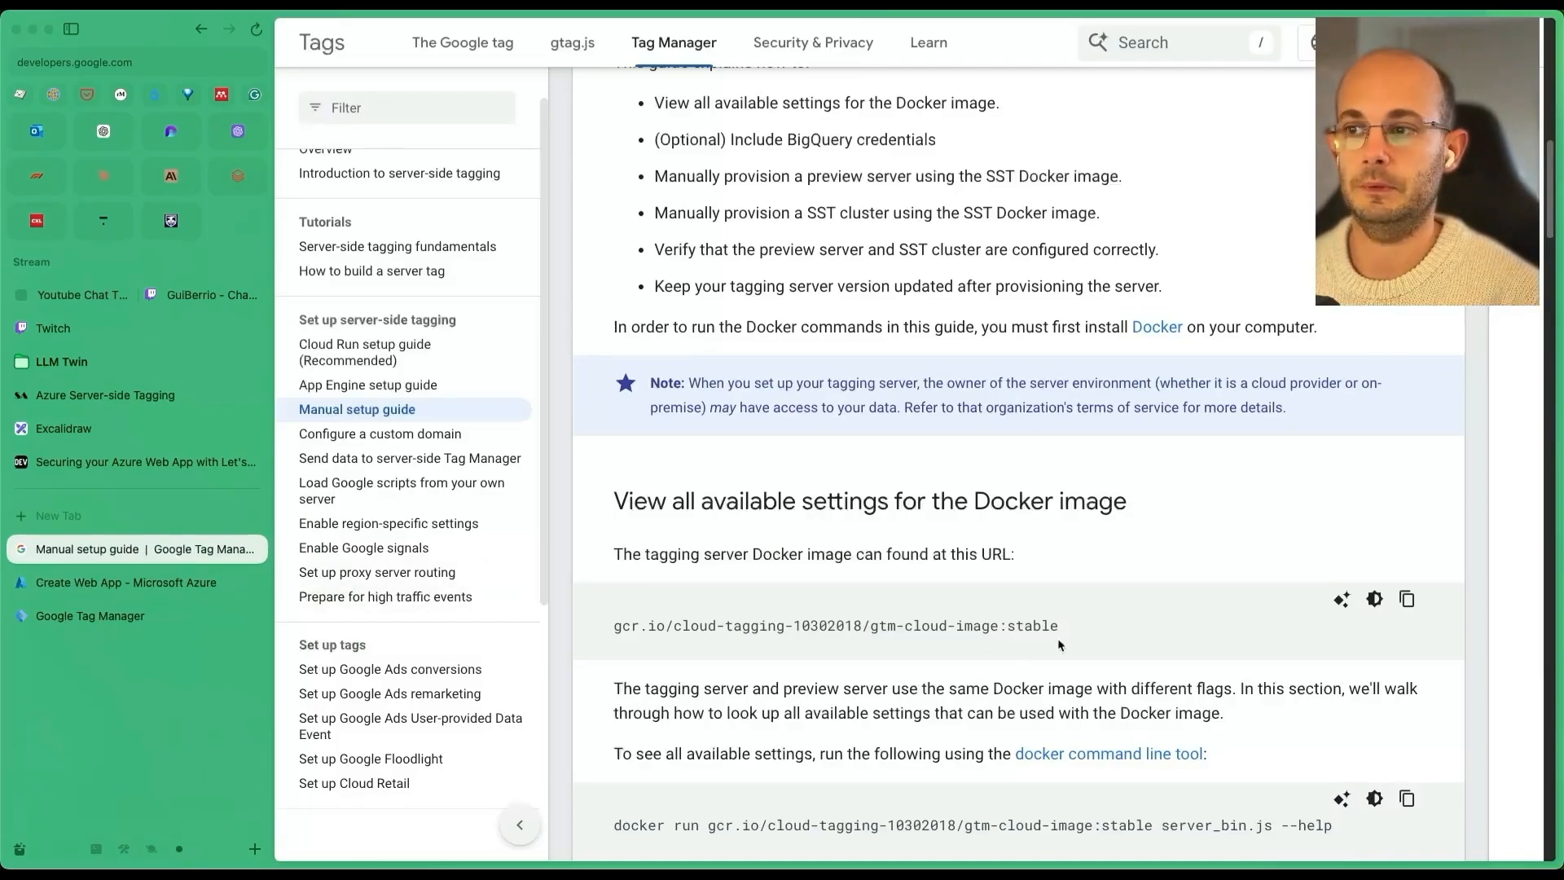
pyautogui.moveTo(1063, 626); pyautogui.dragTo(678, 629)
pyautogui.press('super+c')
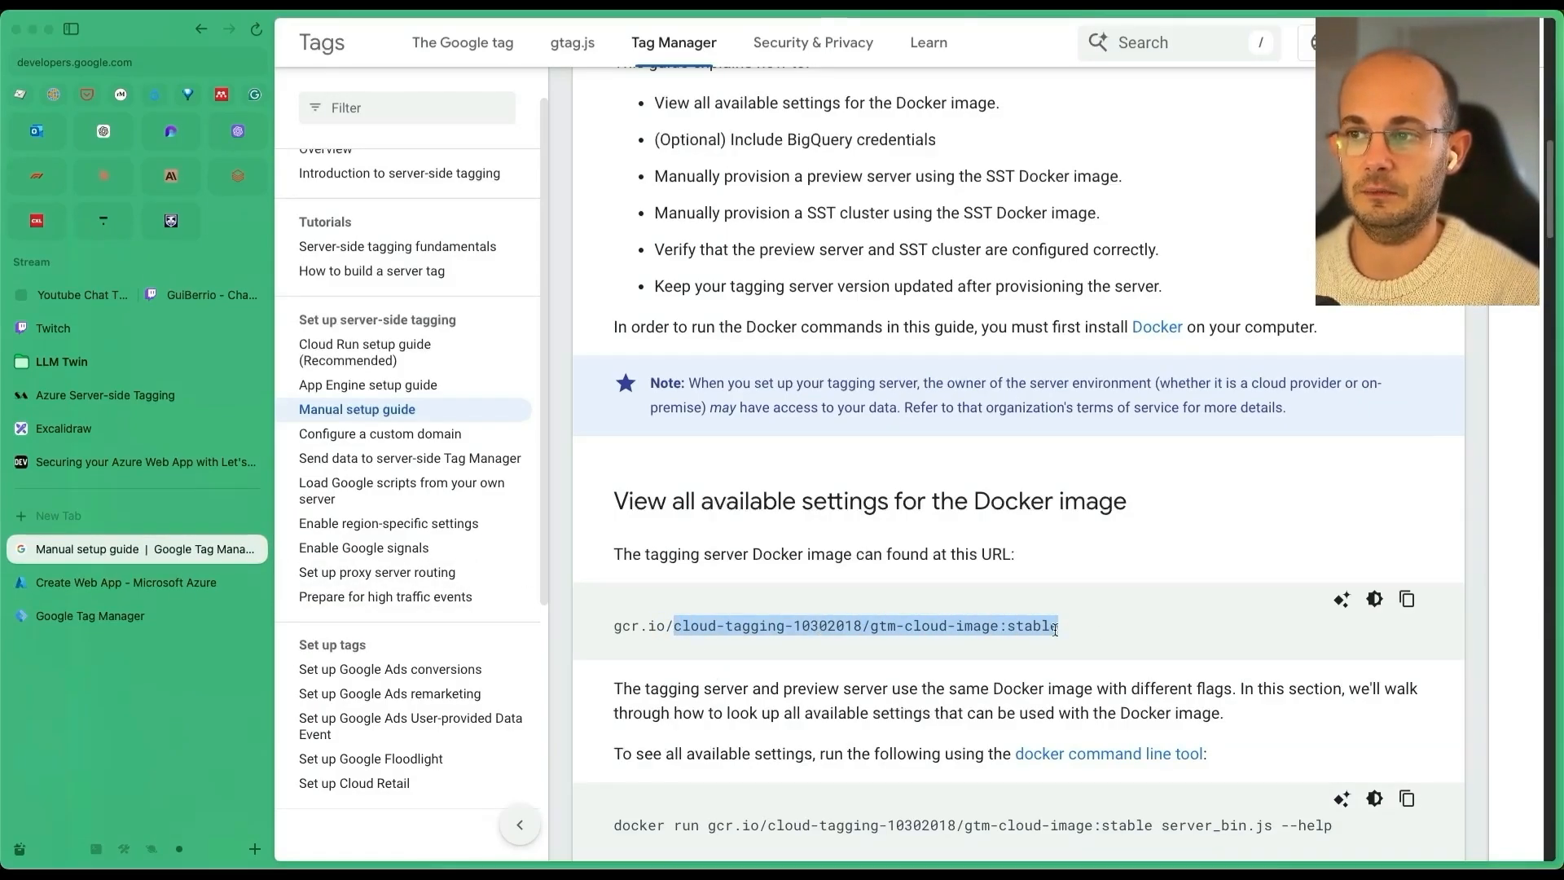
pyautogui.click(163, 583)
pyautogui.click(595, 670)
pyautogui.press('super+v')
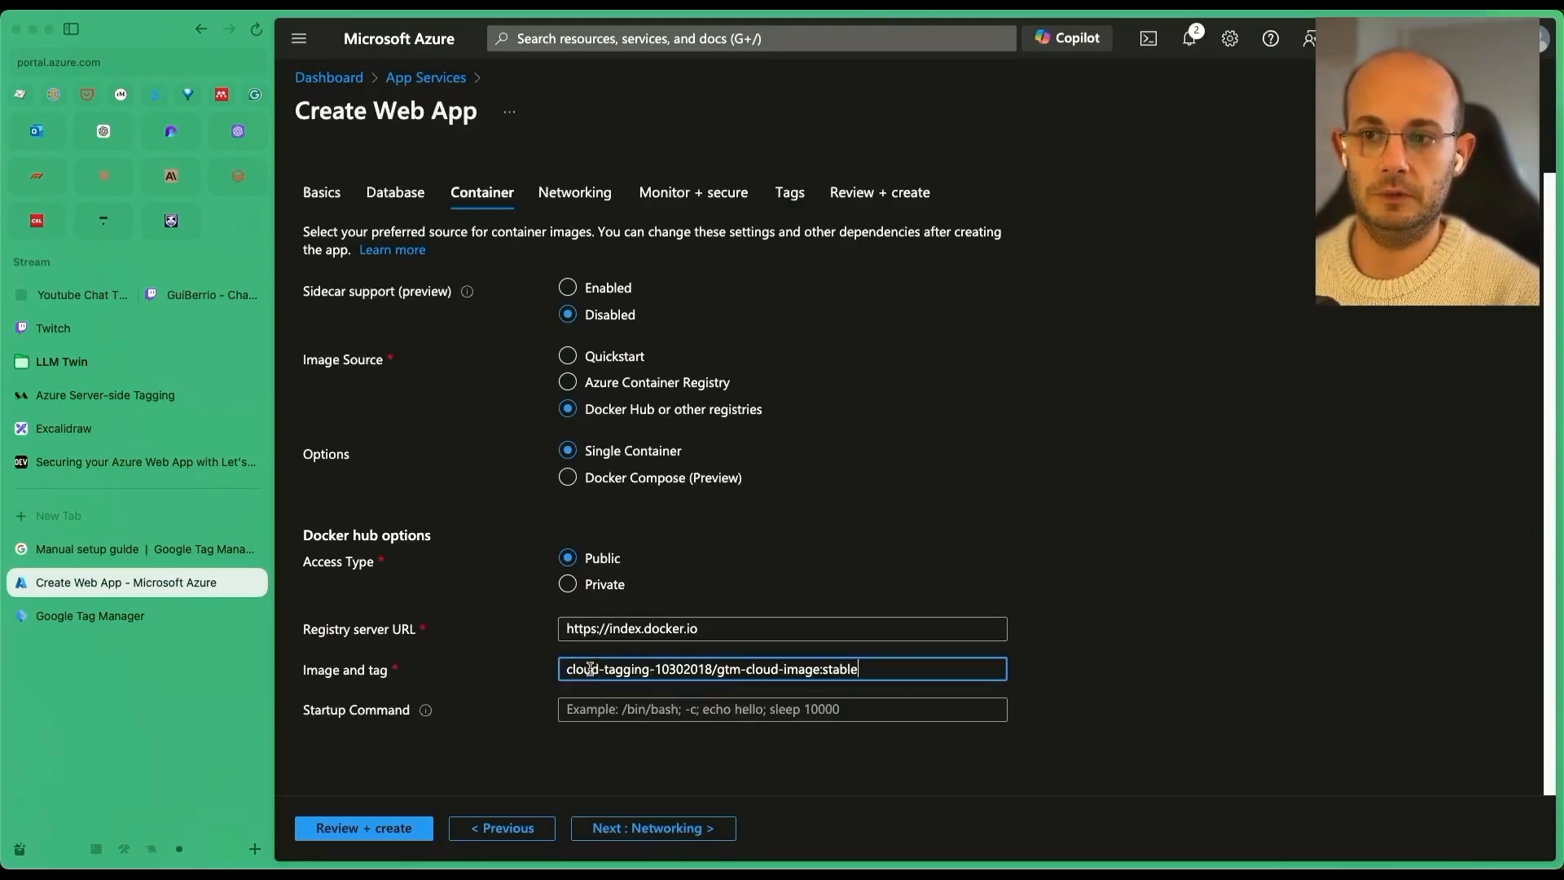
pyautogui.click(155, 557)
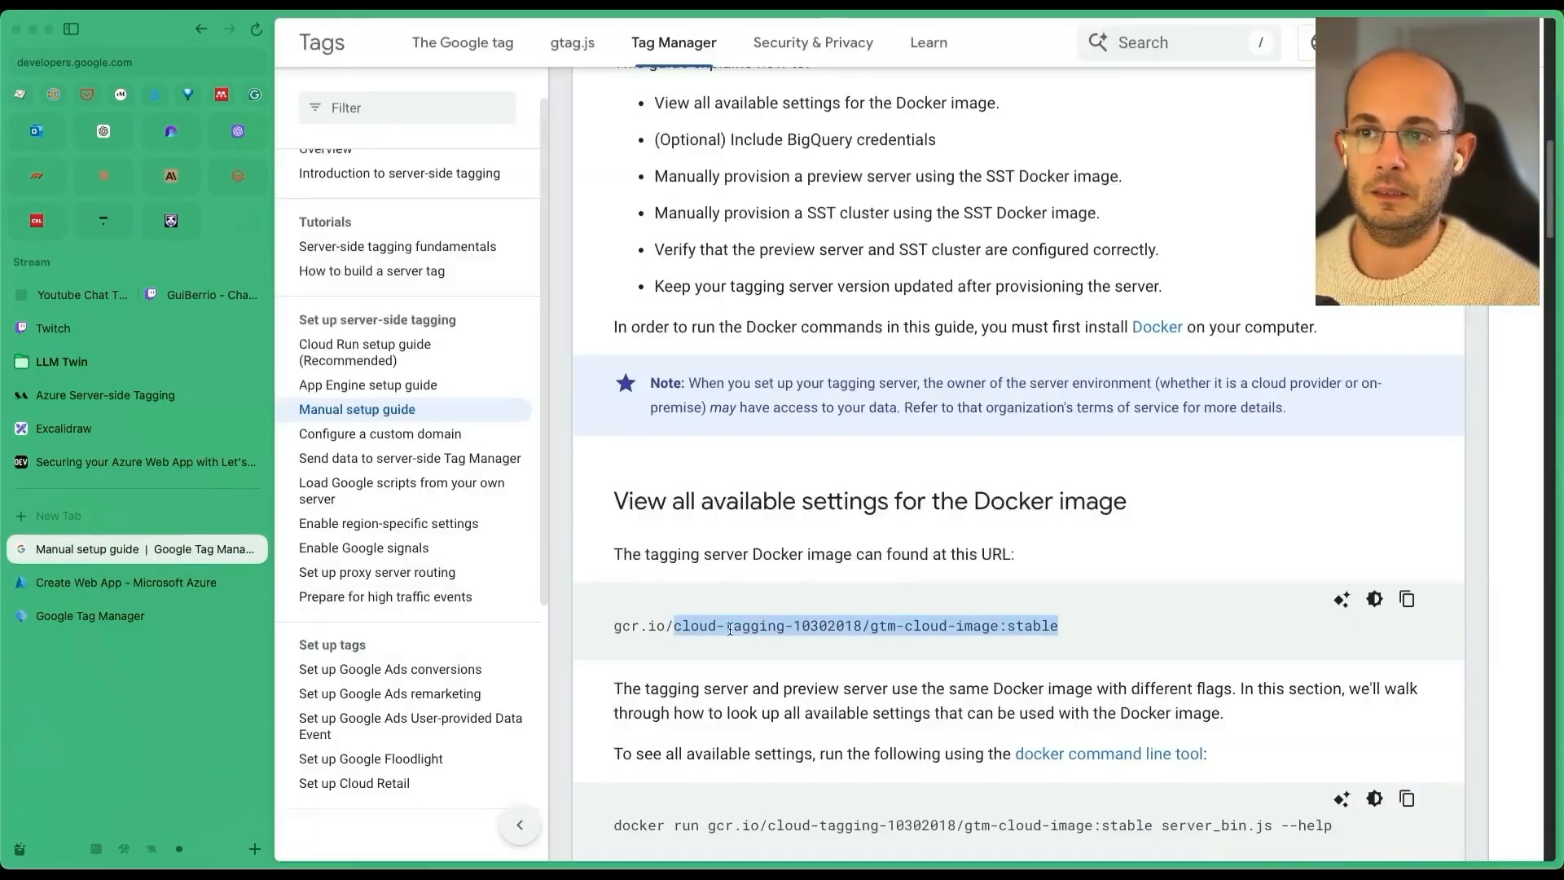
pyautogui.moveTo(666, 625); pyautogui.dragTo(613, 624)
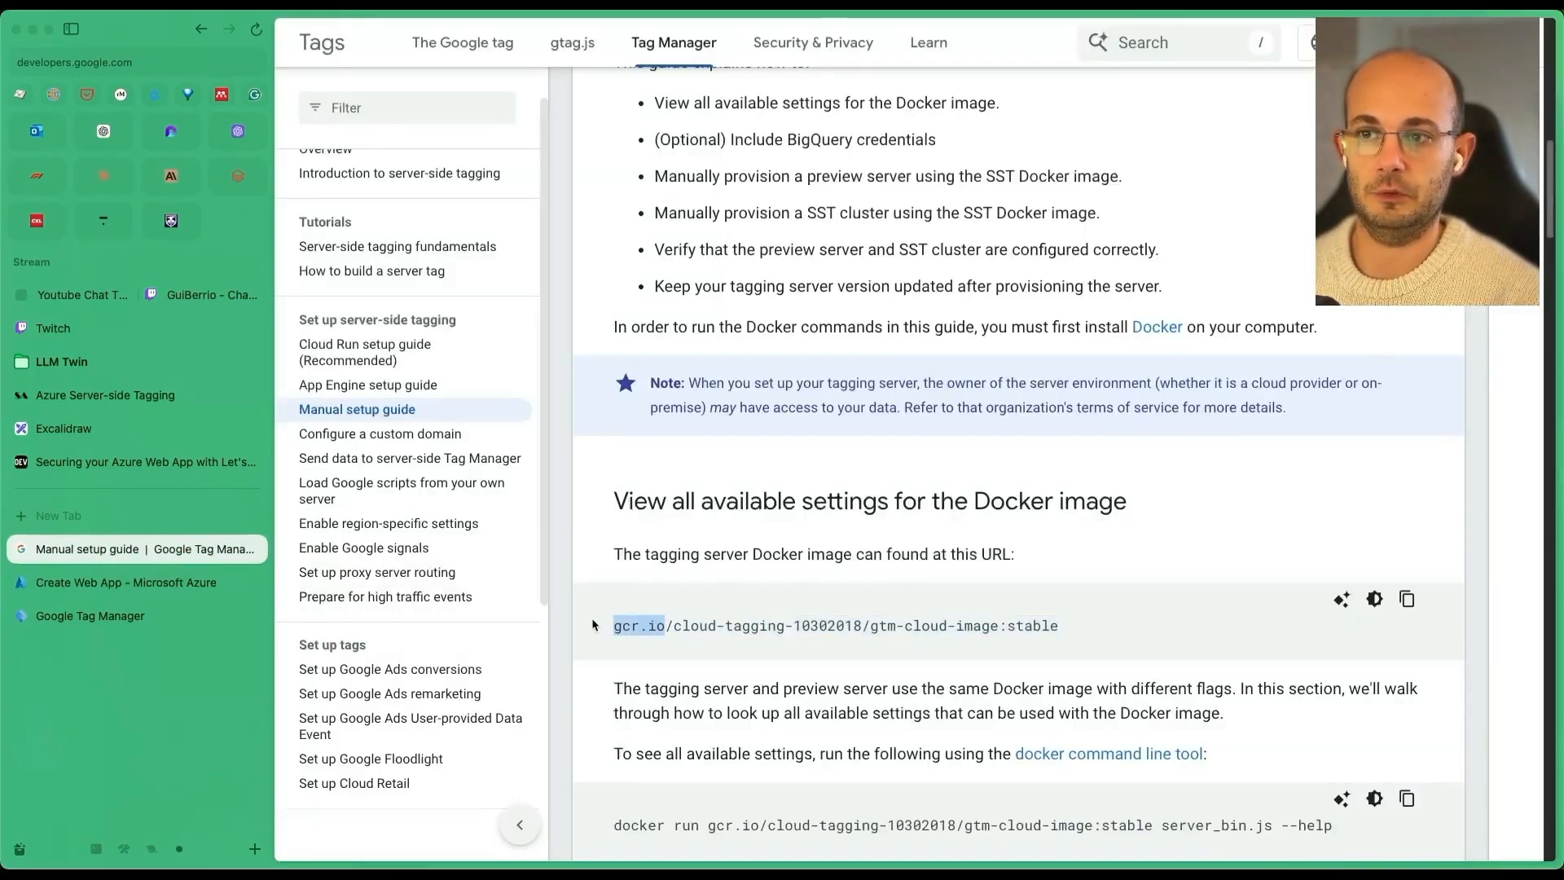
pyautogui.click(203, 587)
pyautogui.moveTo(709, 628); pyautogui.dragTo(609, 628)
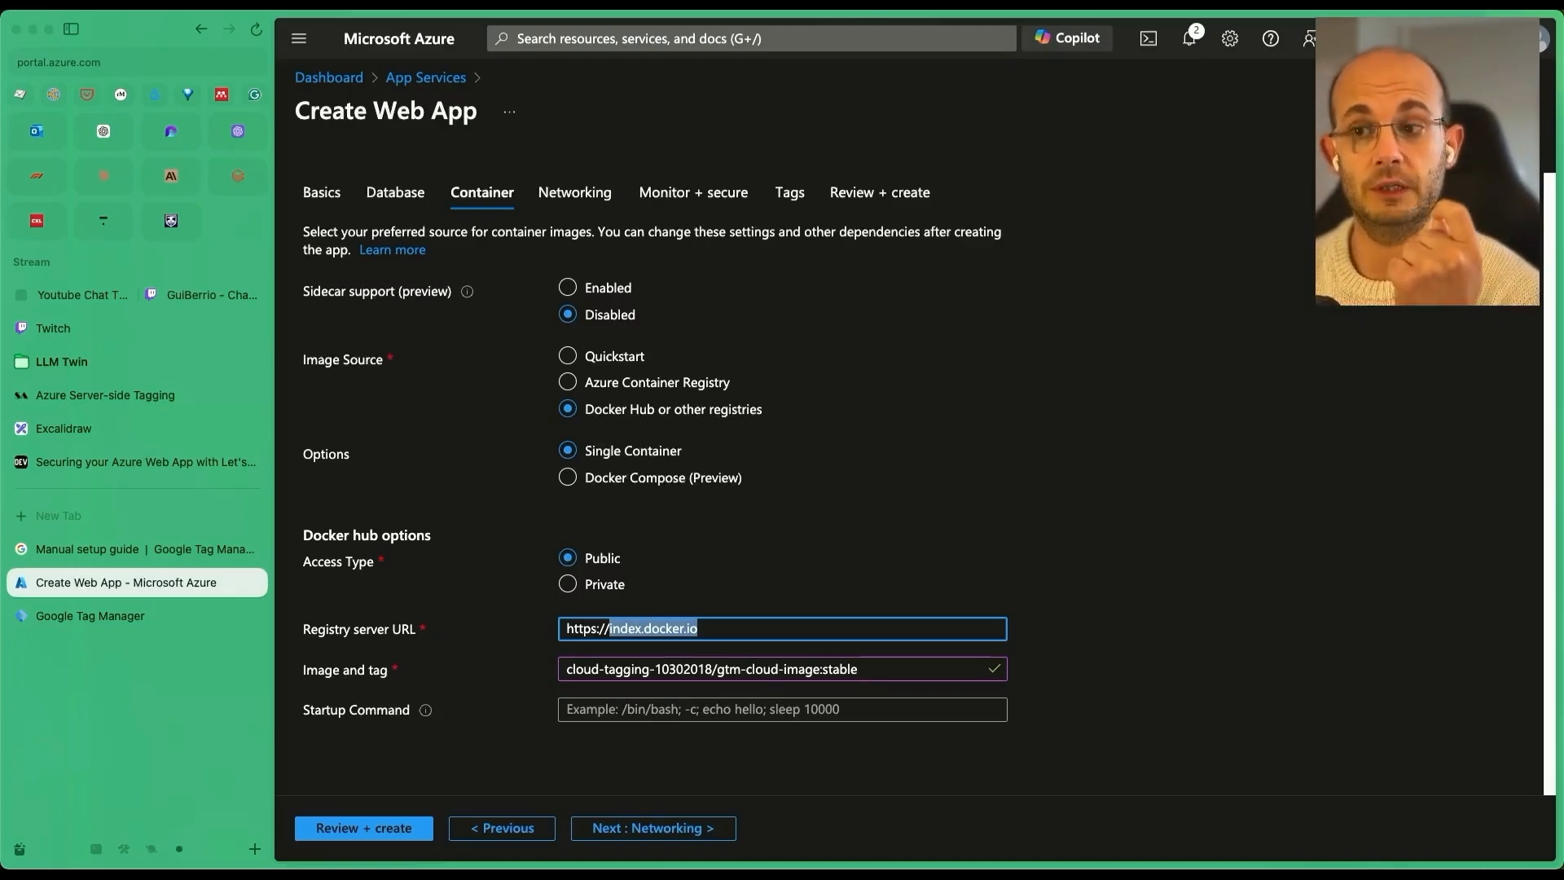
pyautogui.write('gcr.io')
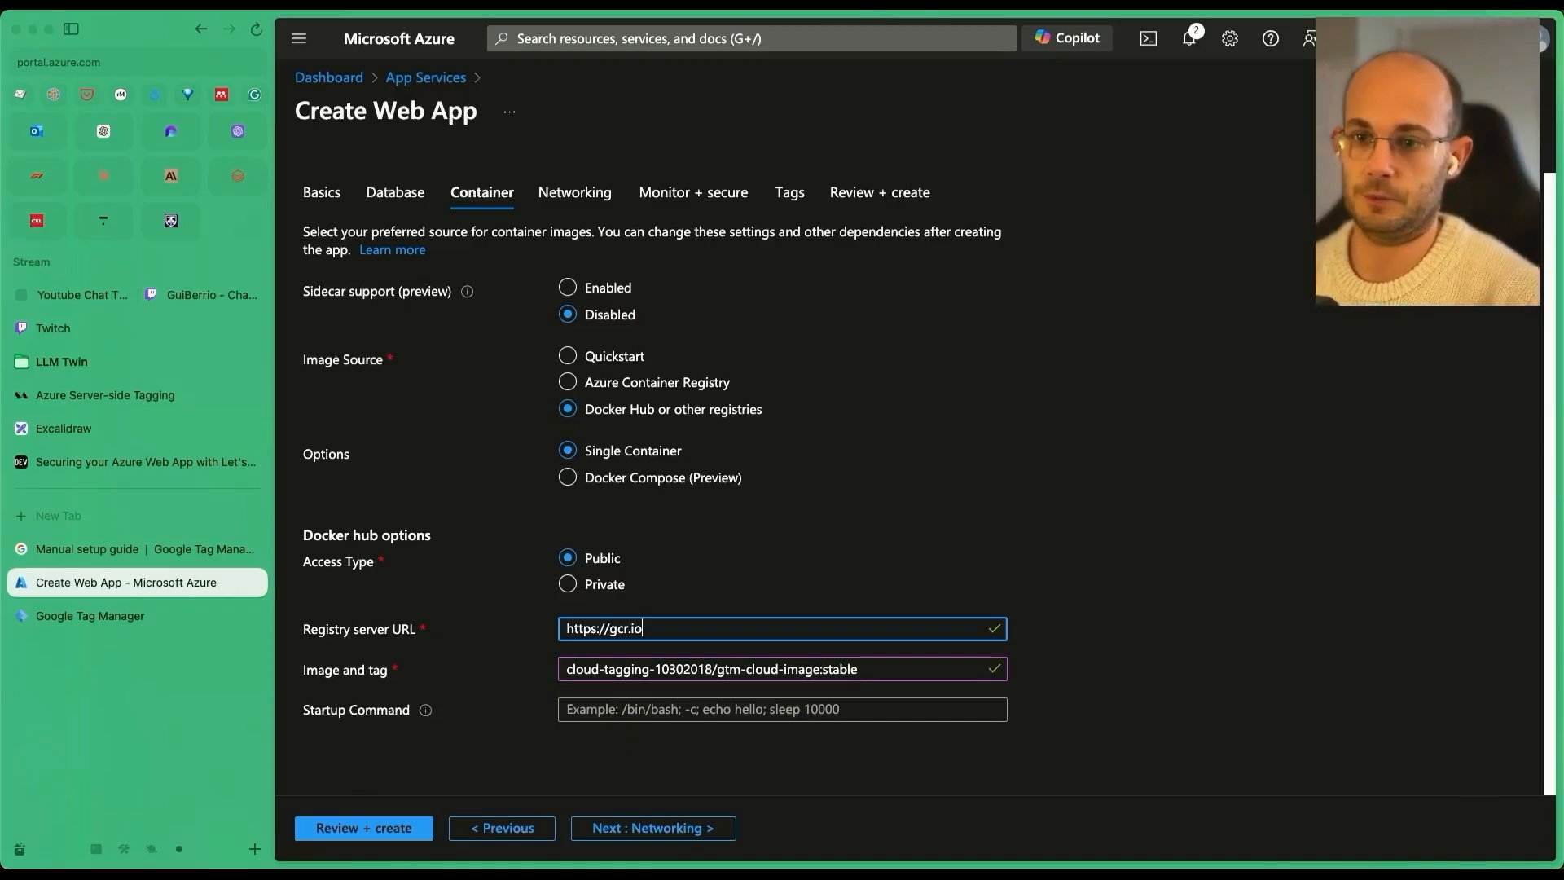
# Review the preview-server settings summary and create the web app.
pyautogui.click(383, 827)
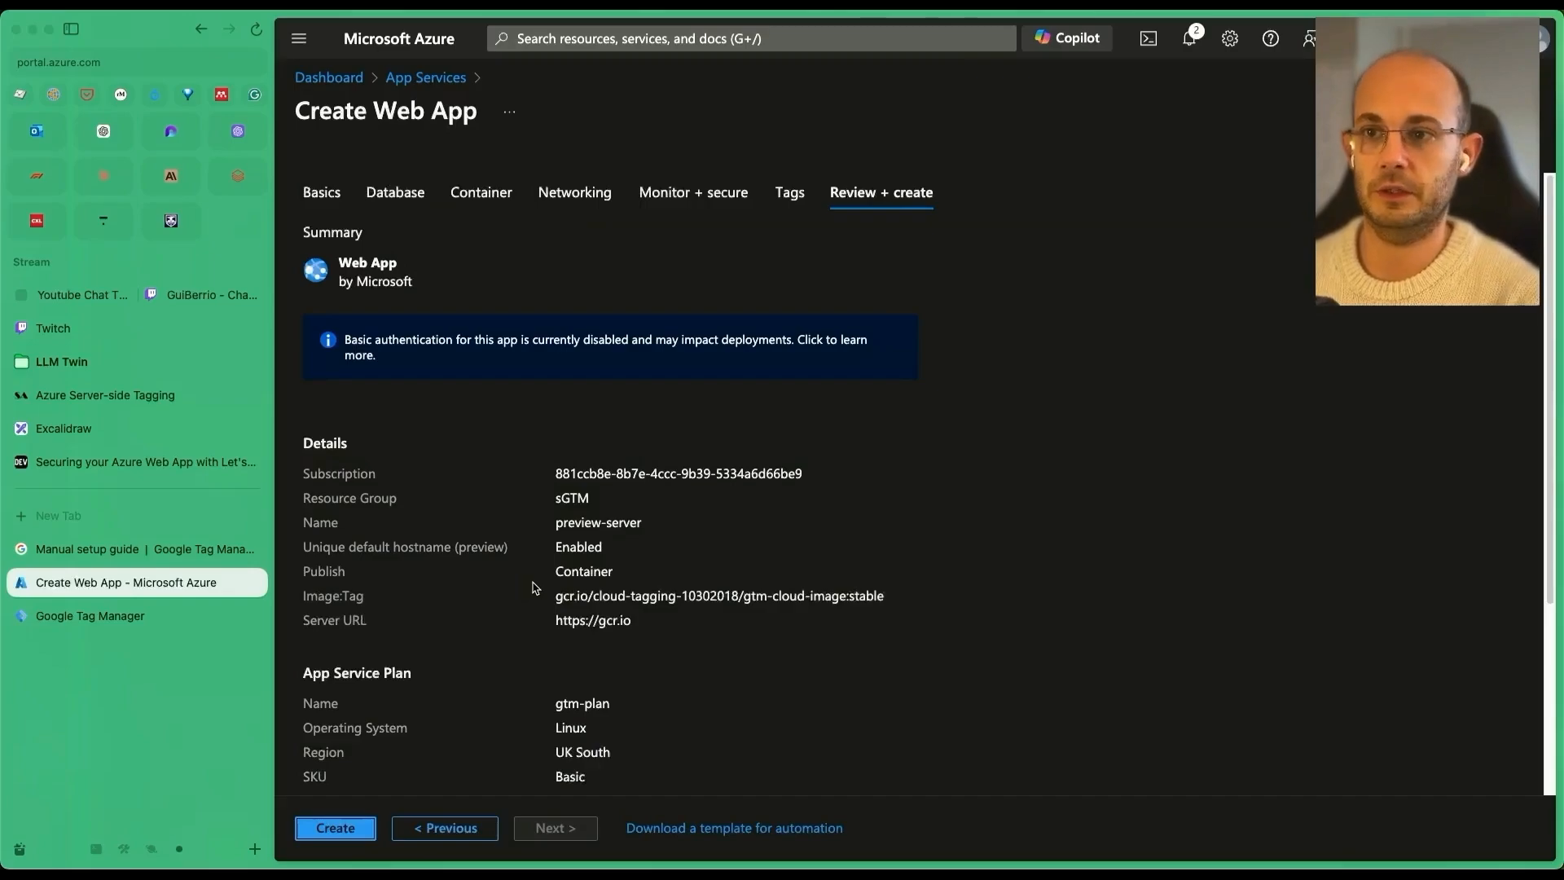
pyautogui.scroll(-3, 489, 619)
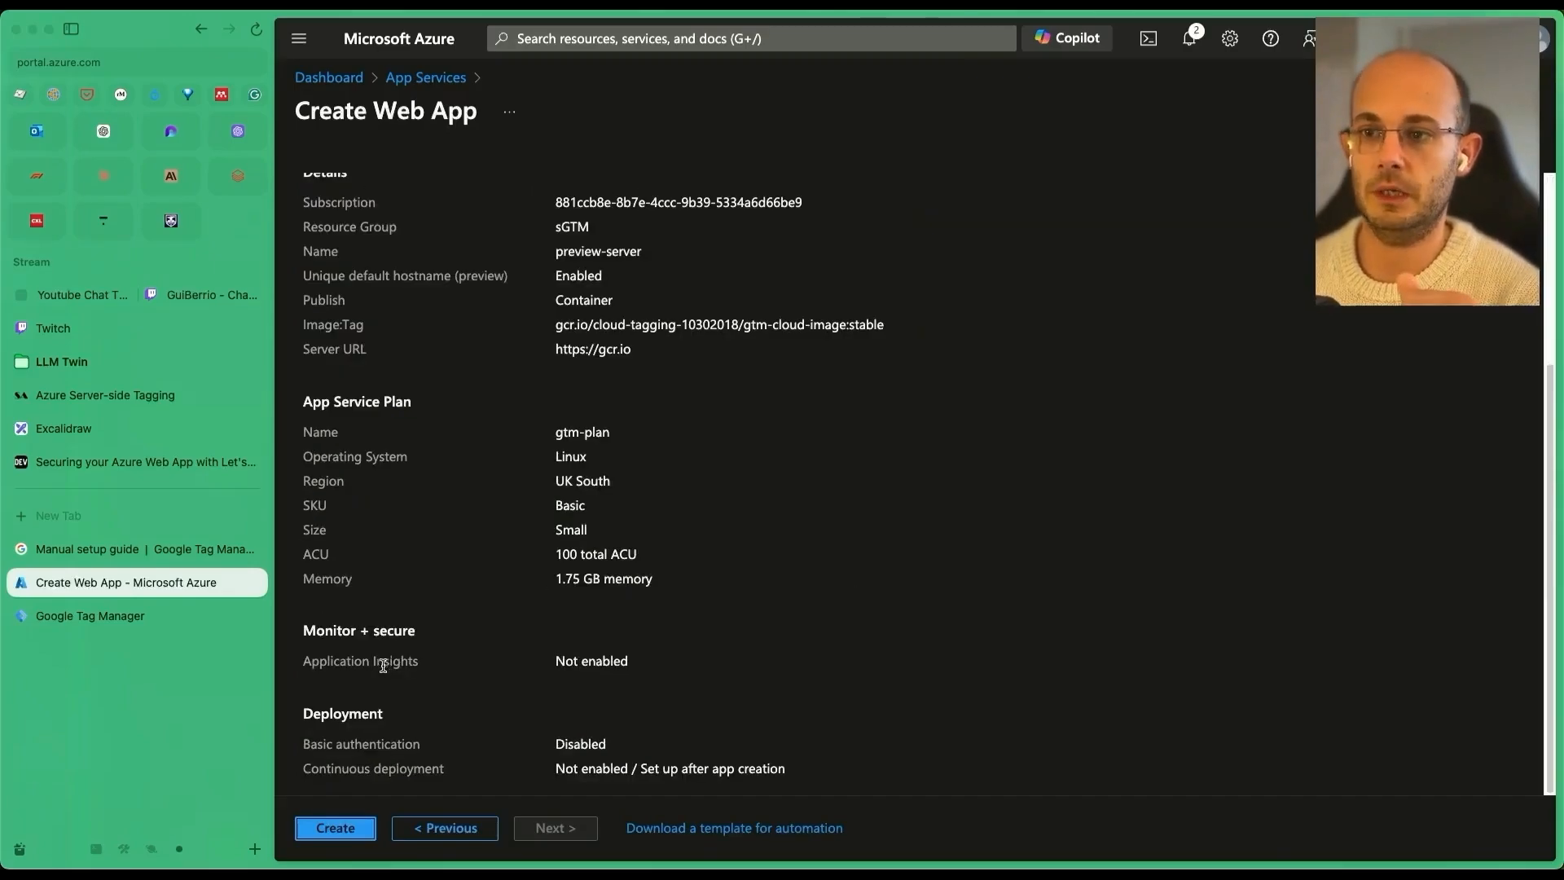
pyautogui.click(352, 829)
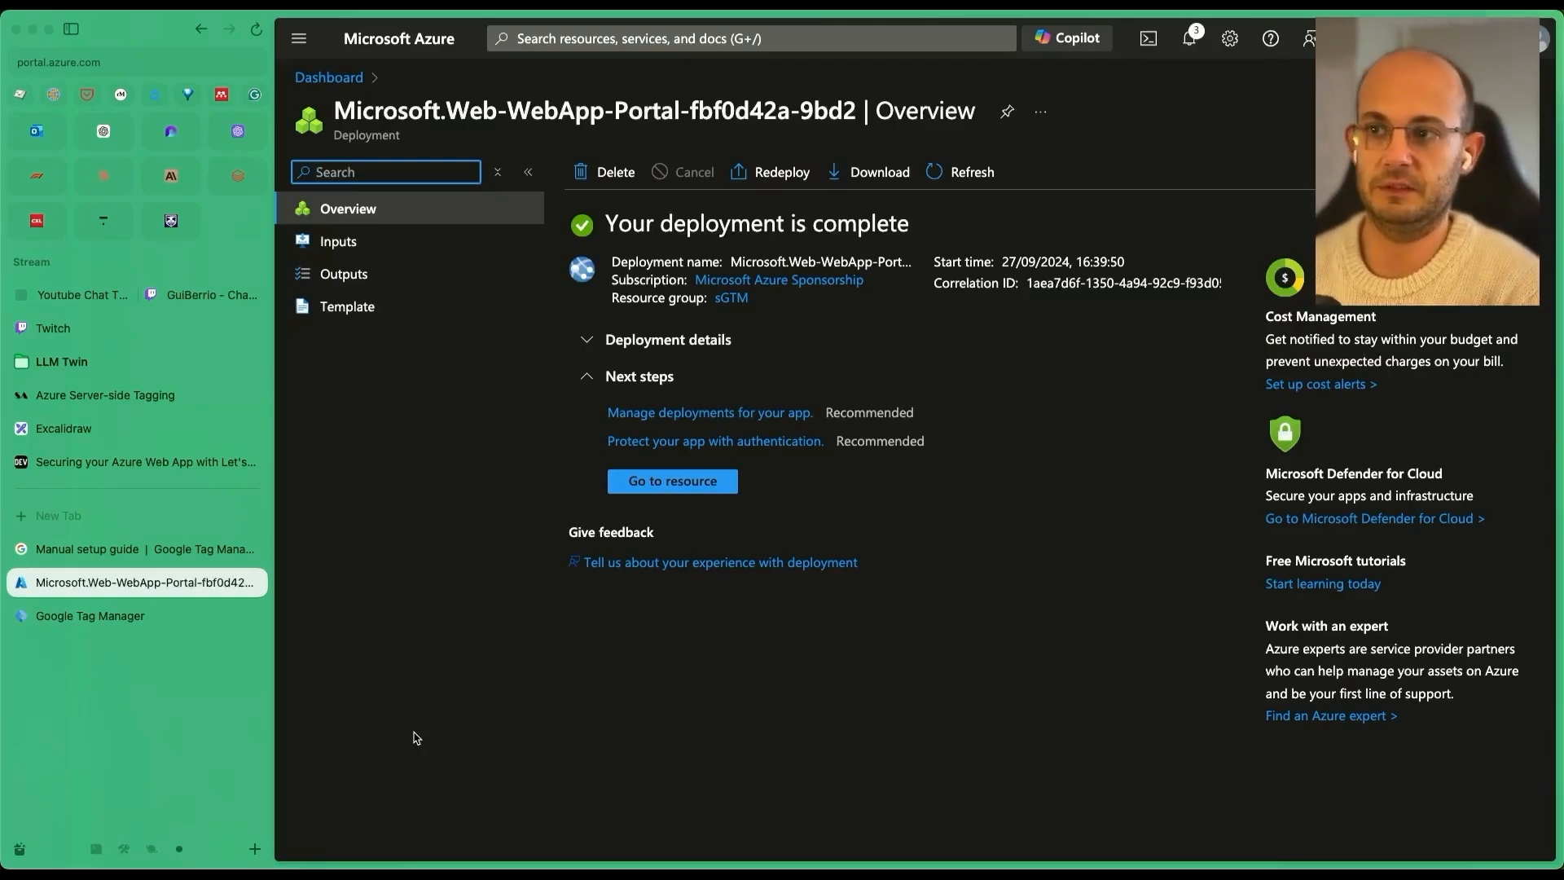
# Go to the preview-server resource and open its Environment variables page.
pyautogui.click(679, 483)
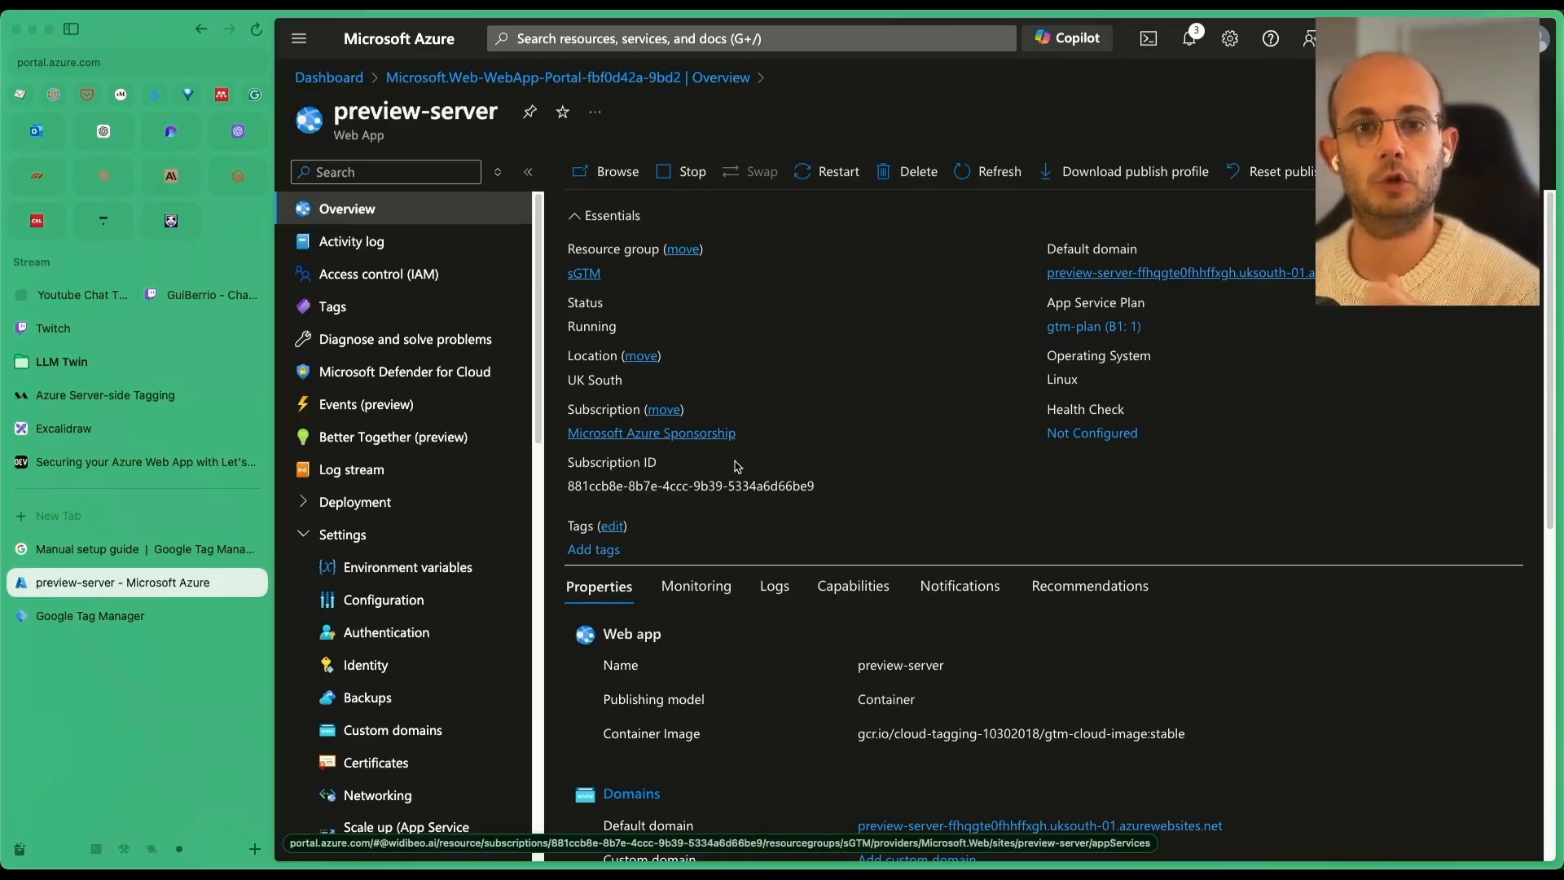
pyautogui.click(467, 569)
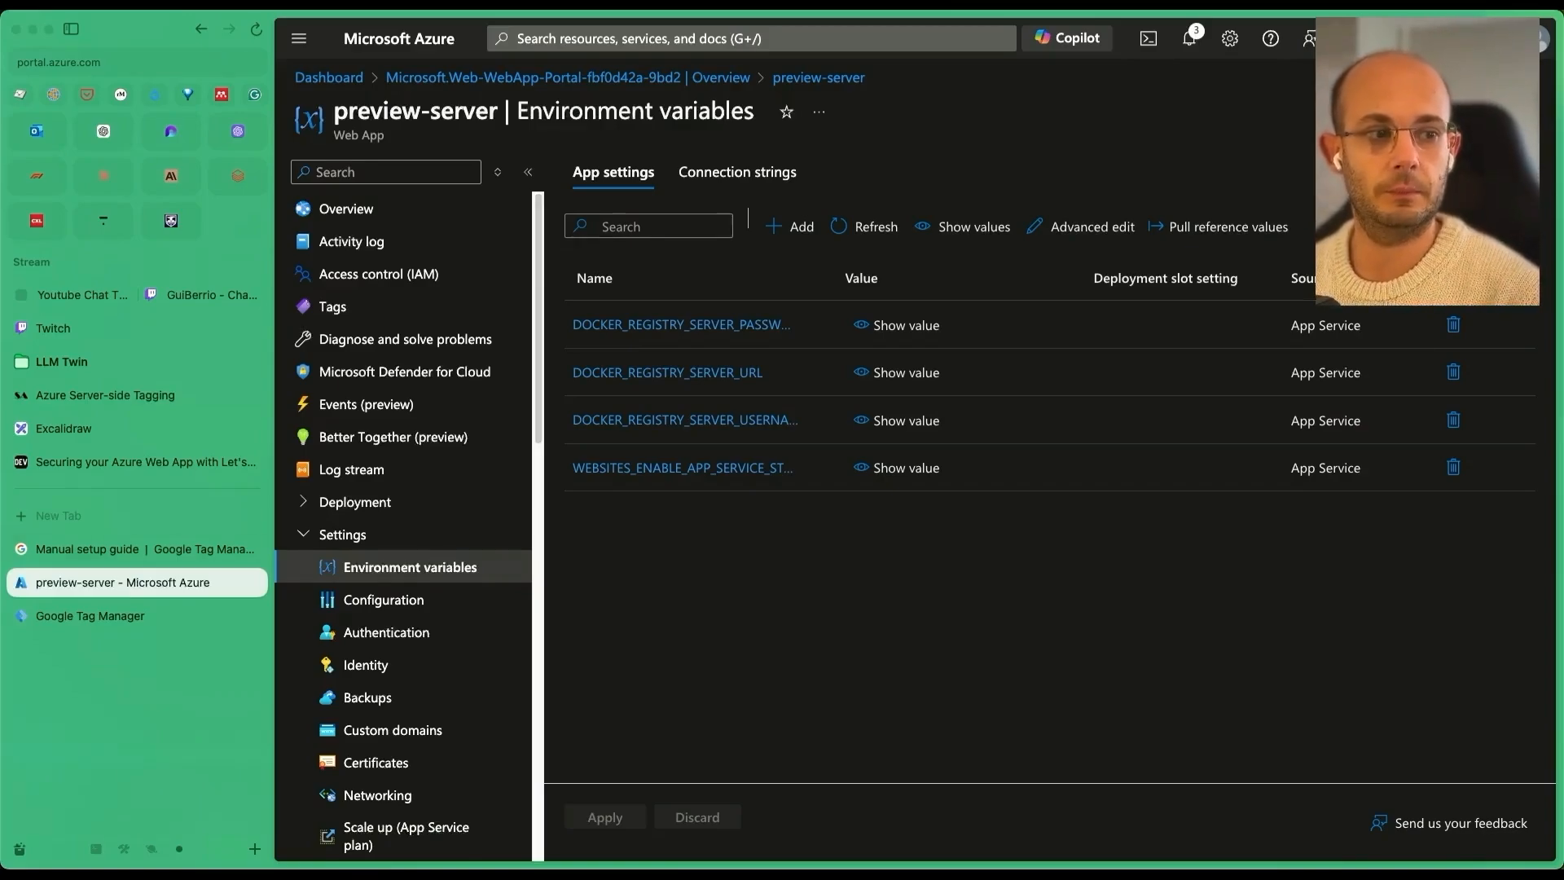
# Add an app setting RUN_AS_PREVIEW_SERVER with value true.
pyautogui.click(792, 226)
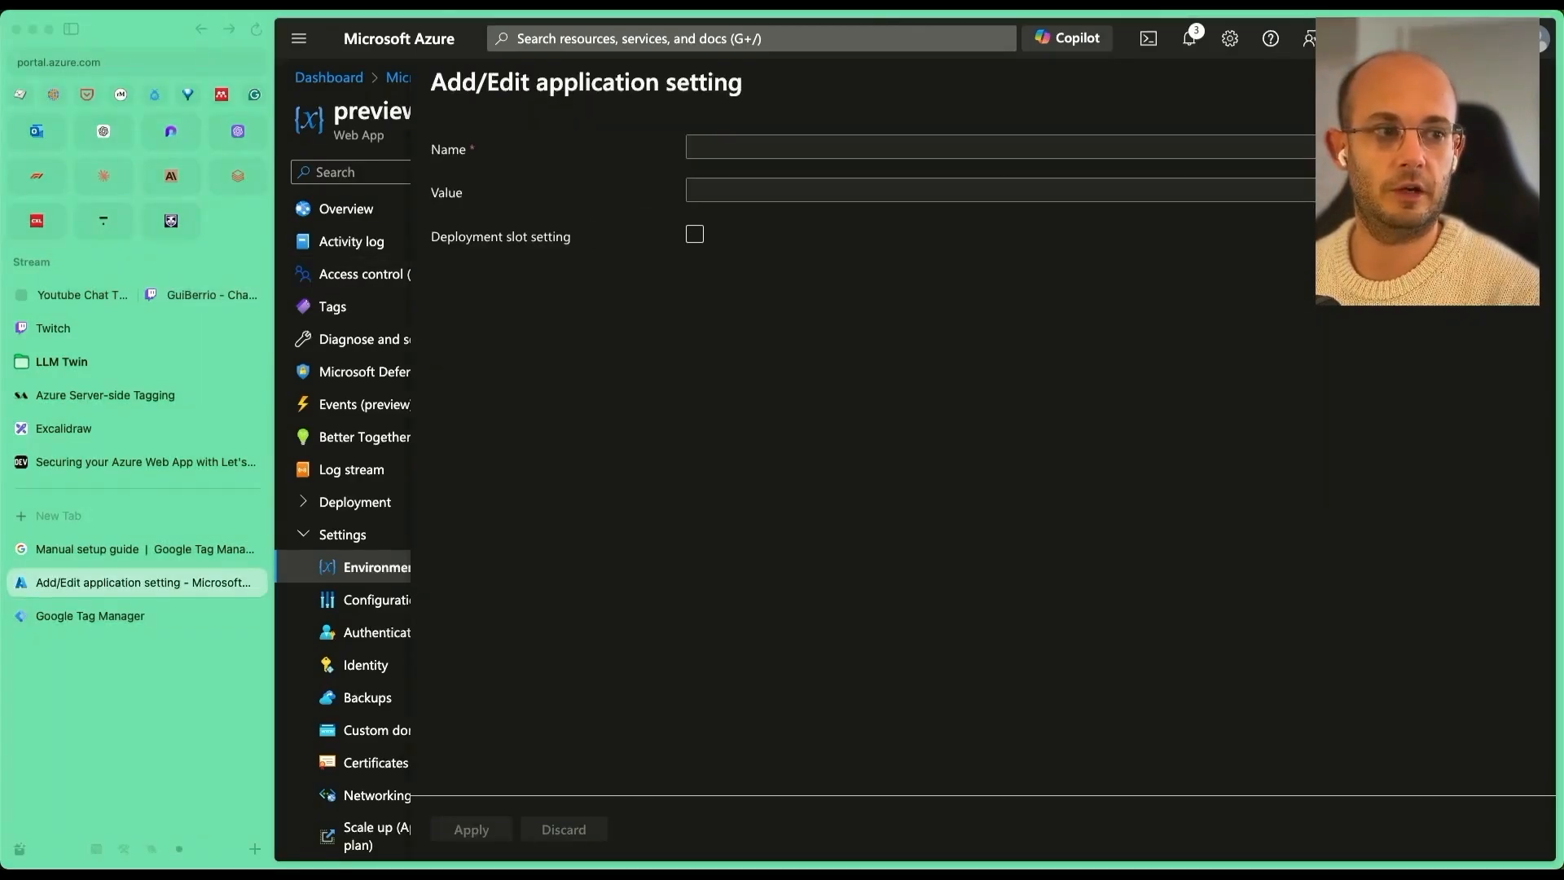
pyautogui.click(725, 150)
pyautogui.write('RUN_AS_PREVIEW_SERVER')
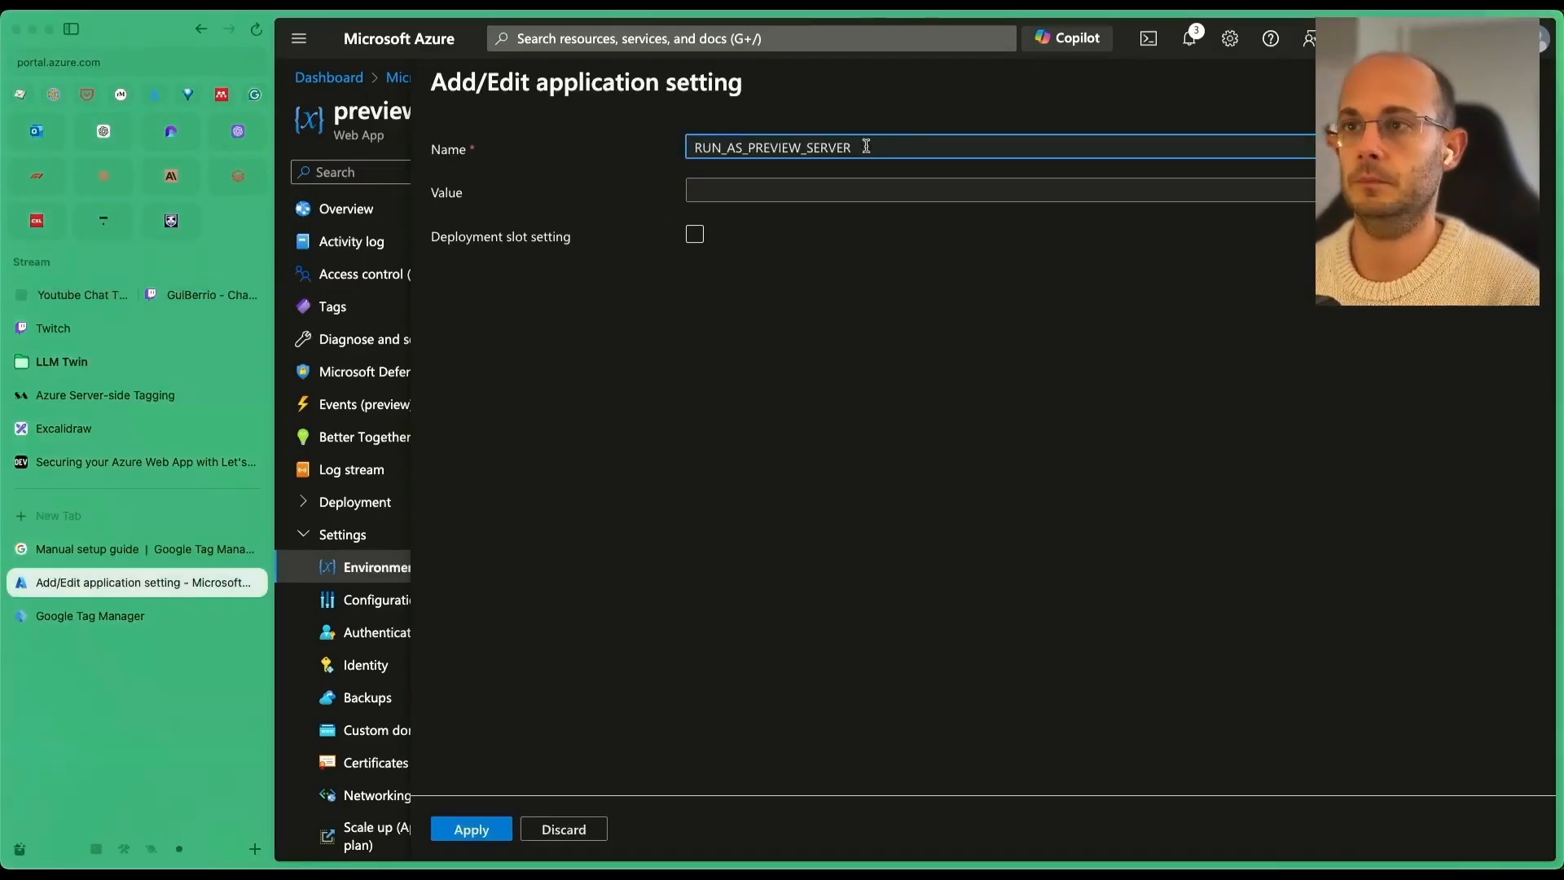
pyautogui.click(831, 186)
pyautogui.write('true')
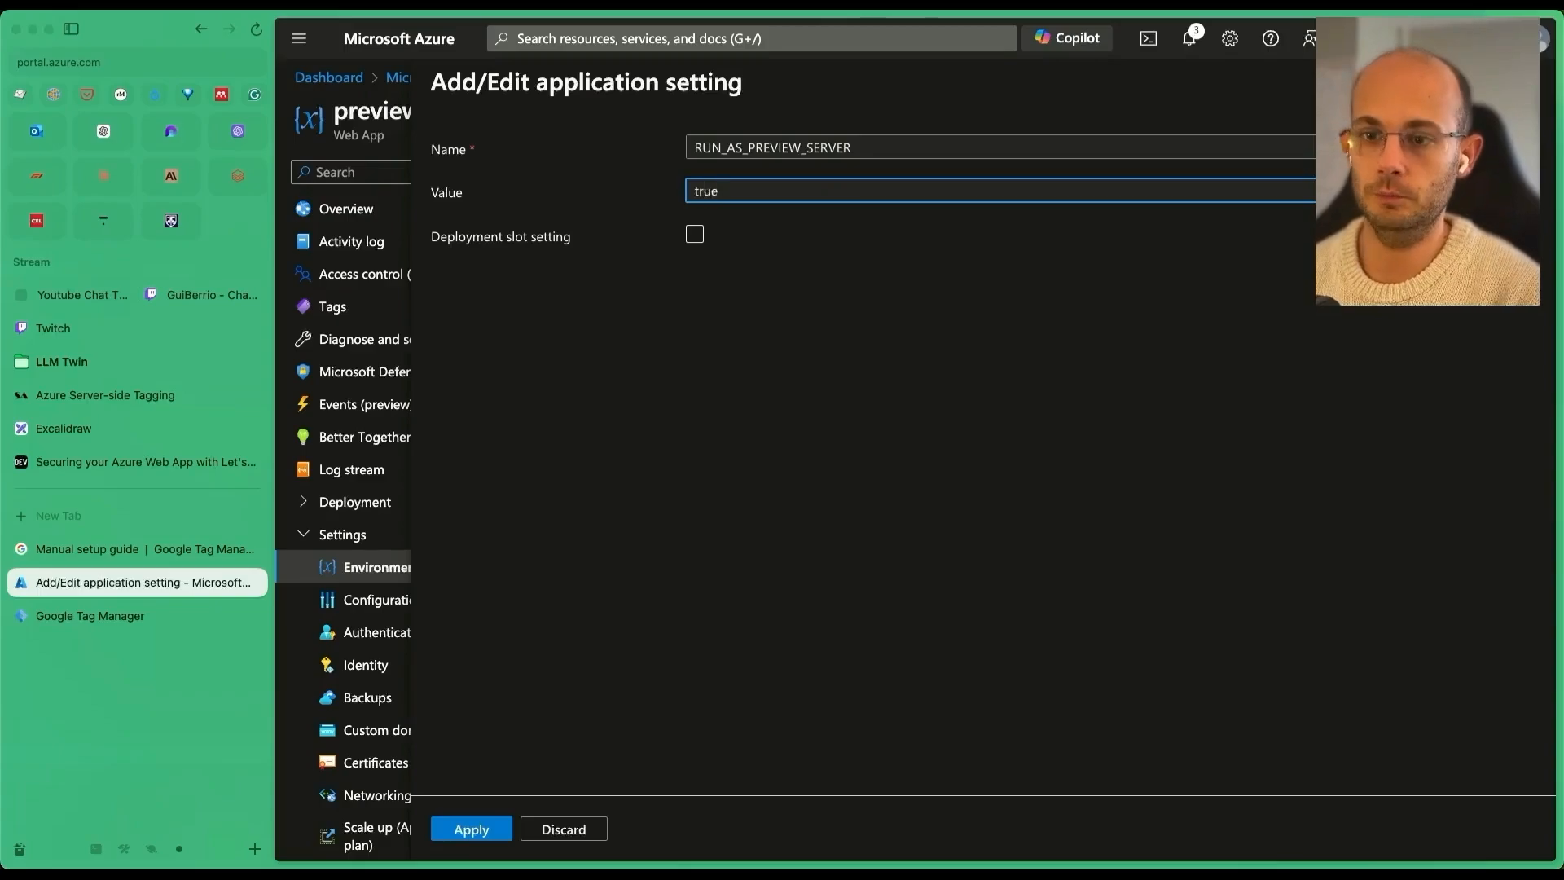
pyautogui.click(489, 829)
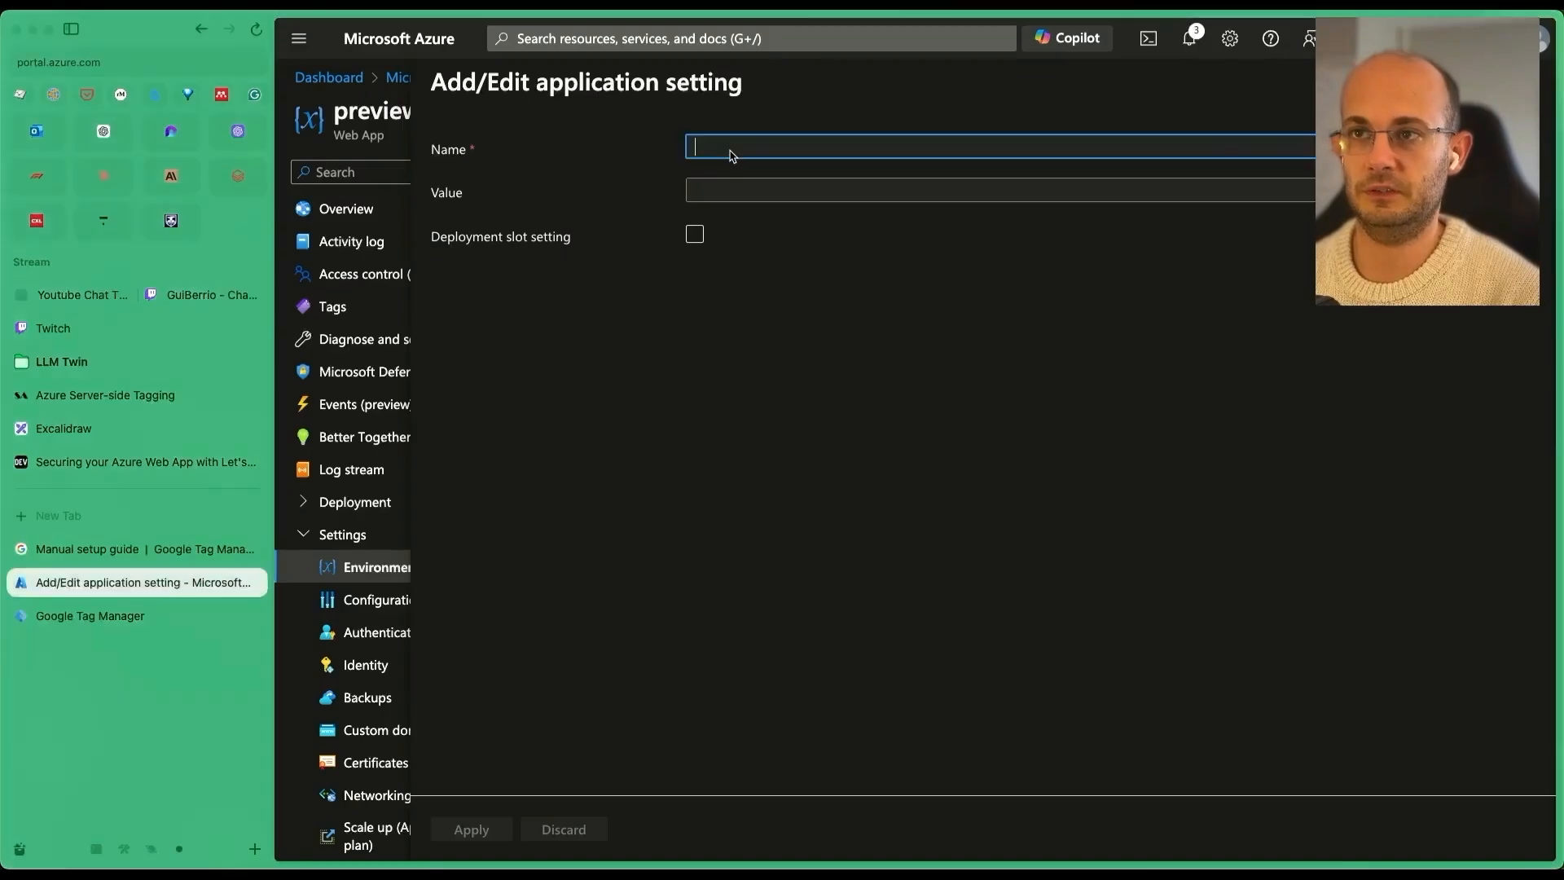
# Add a CONTAINER_CONFIG app setting with its config value, then apply and confirm the changes.
pyautogui.write('CONTAINER_CONFIG')
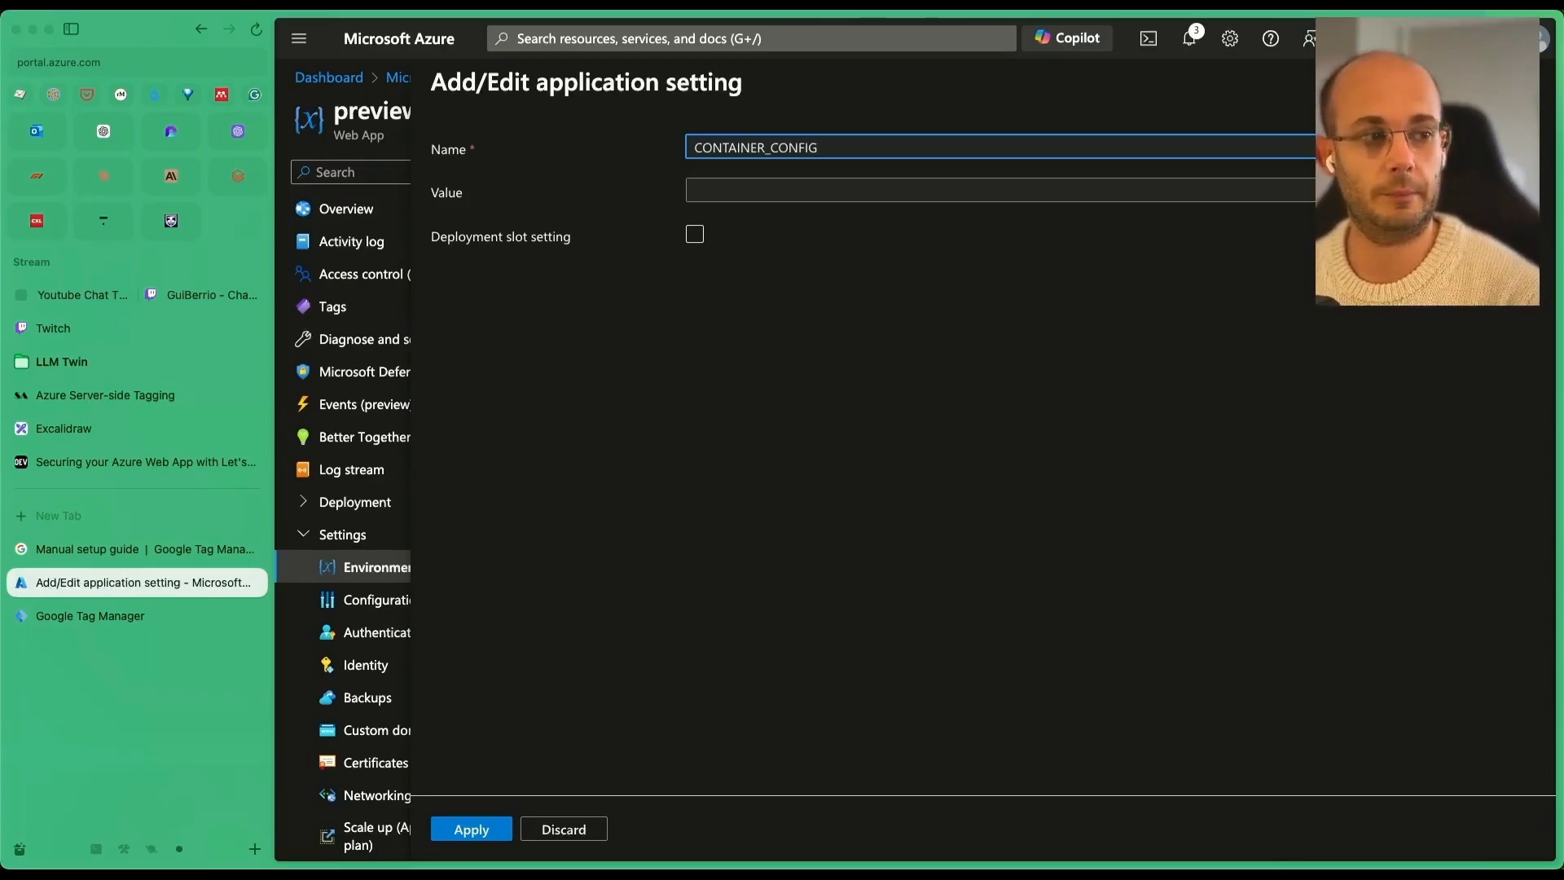
pyautogui.press('super+Tab')
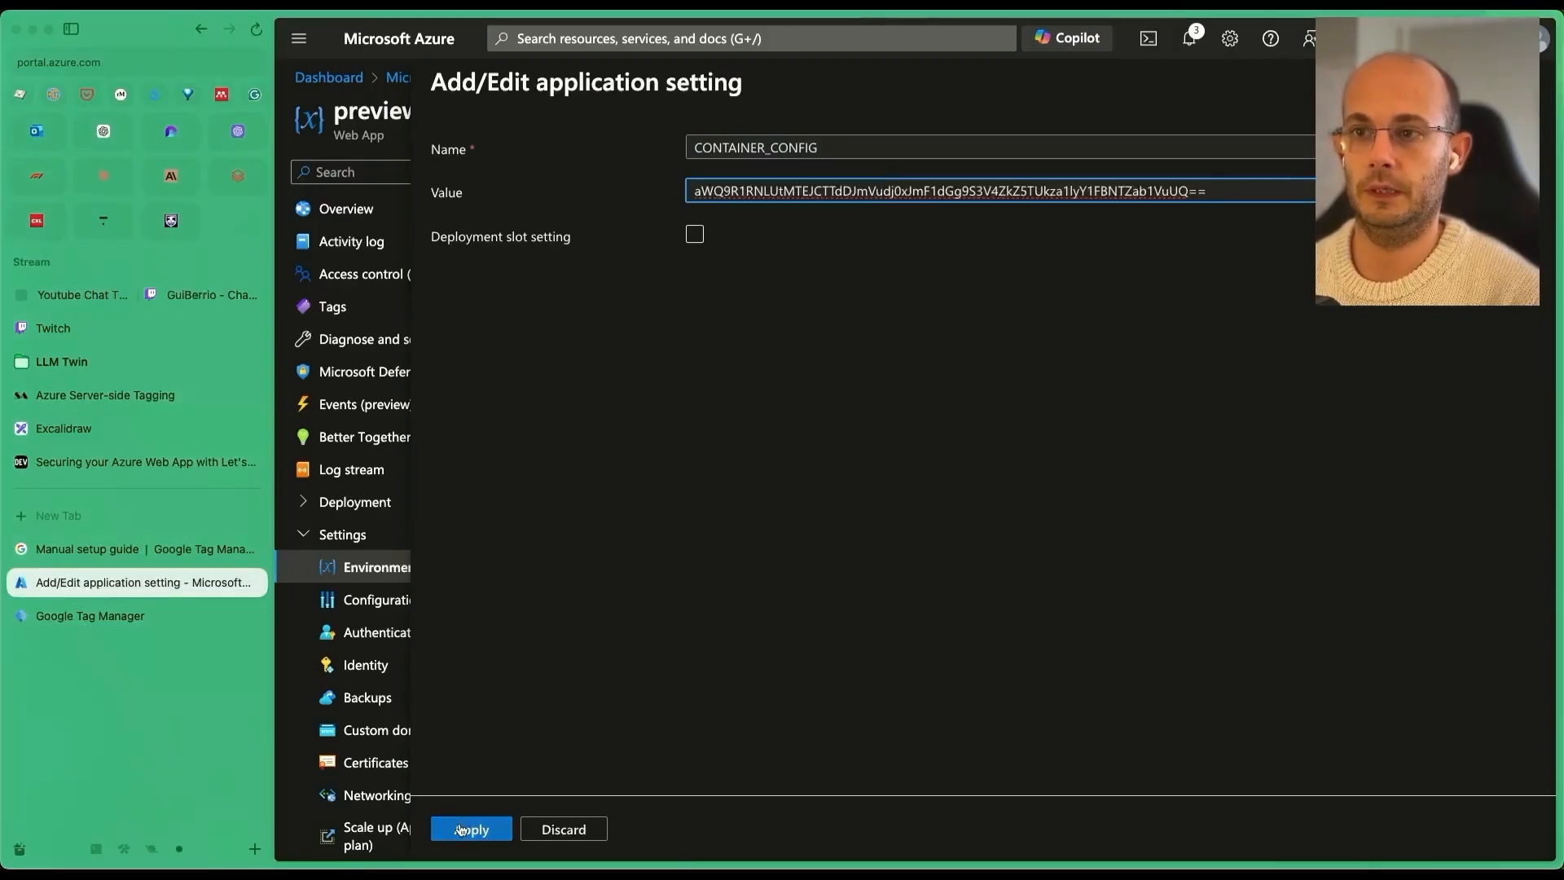
pyautogui.click(461, 828)
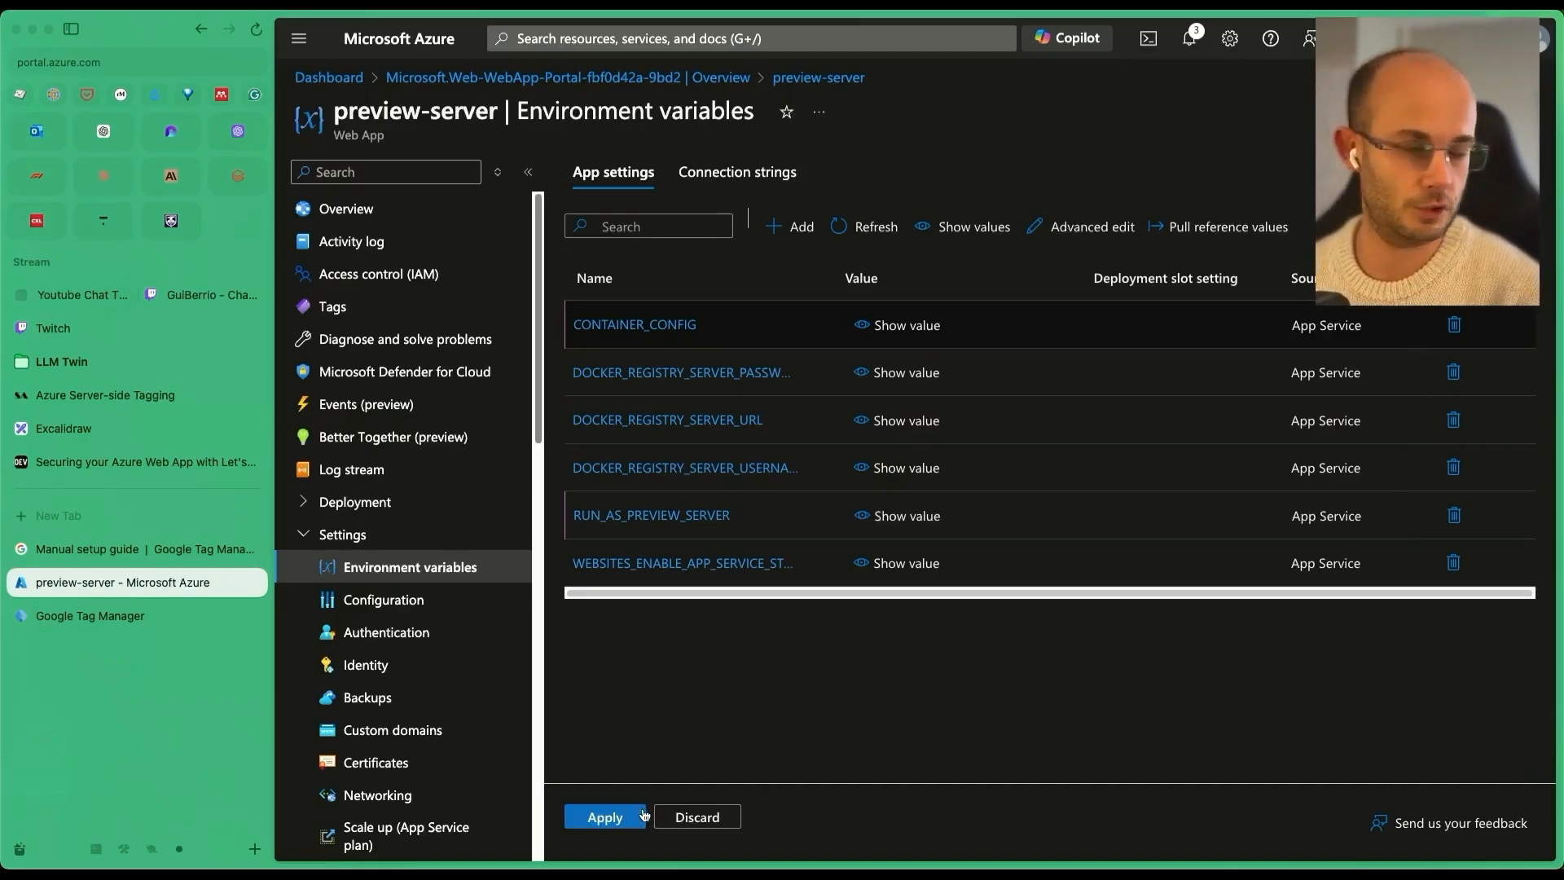
pyautogui.click(624, 825)
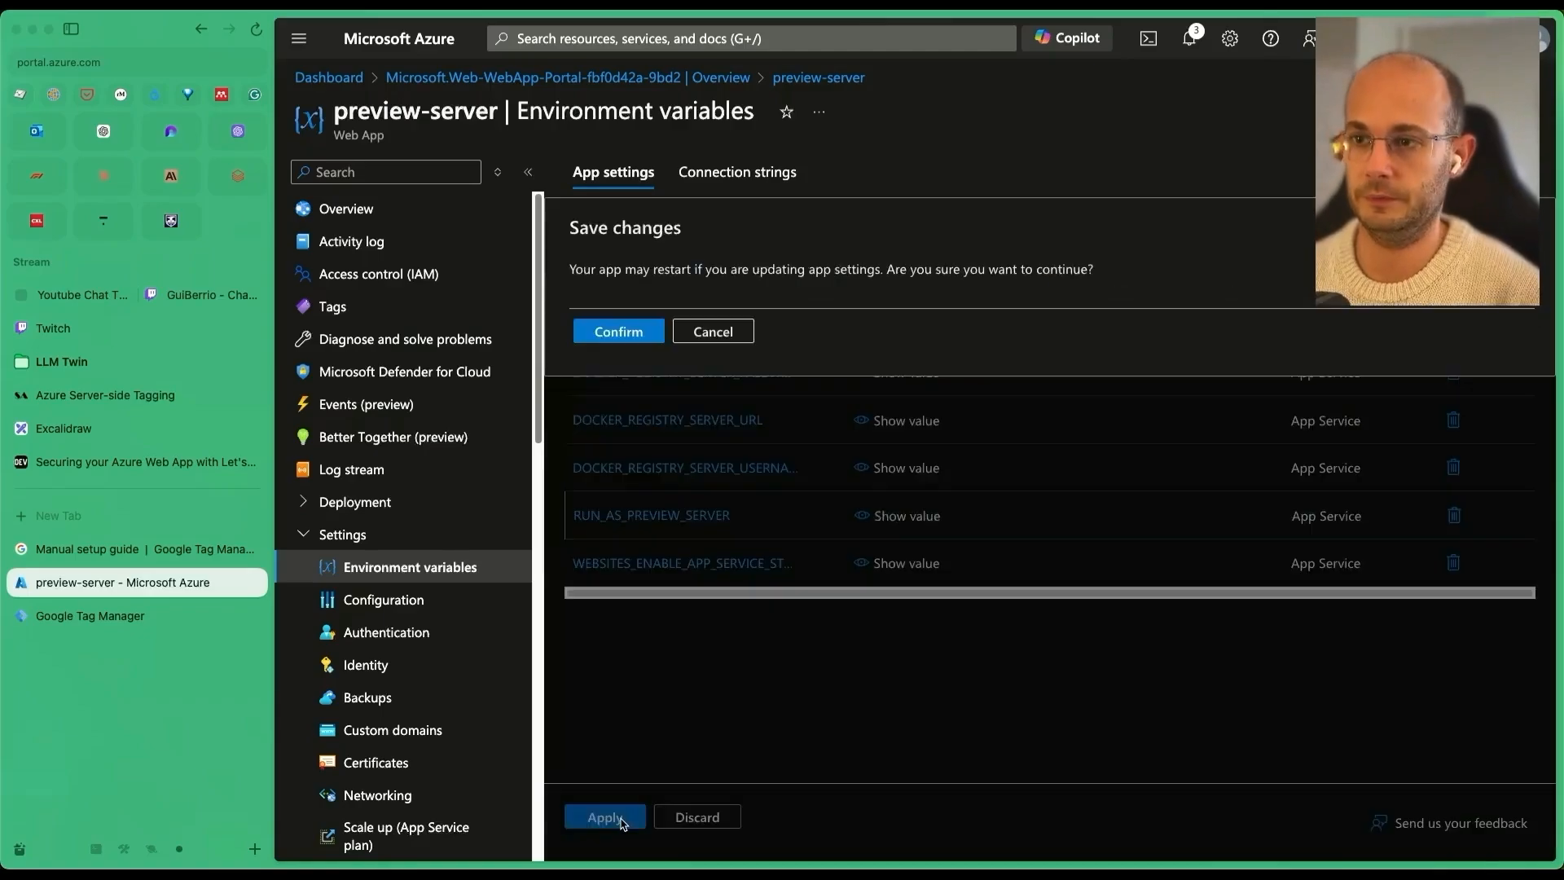
pyautogui.click(639, 334)
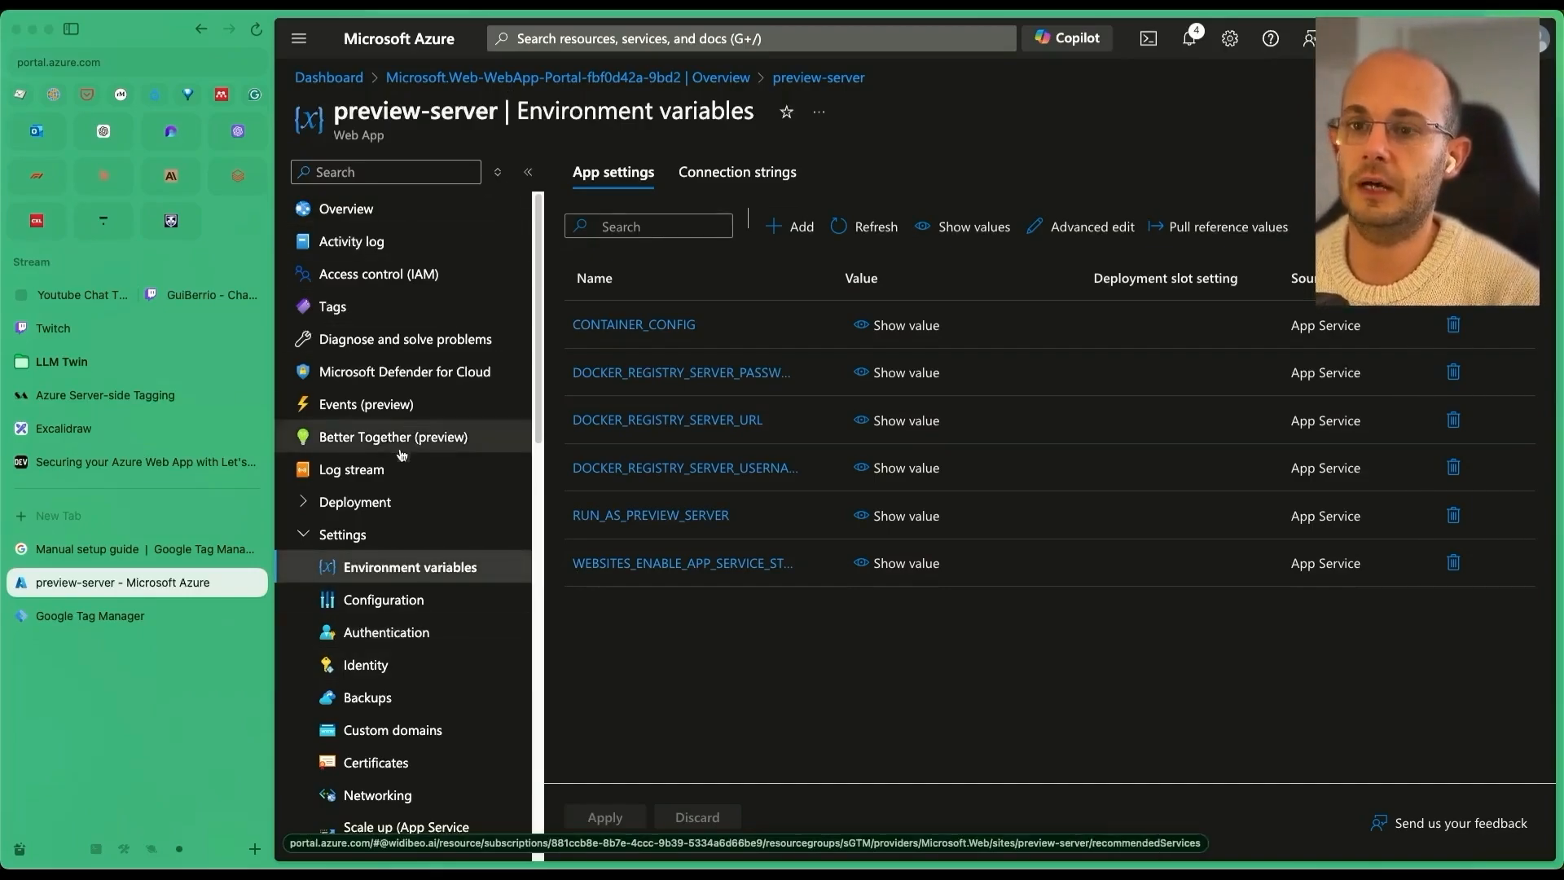
# Enable preview-server's Health check with path /healthz, save despite the restart, and return to Overview.
pyautogui.click(374, 173)
pyautogui.write('hea')
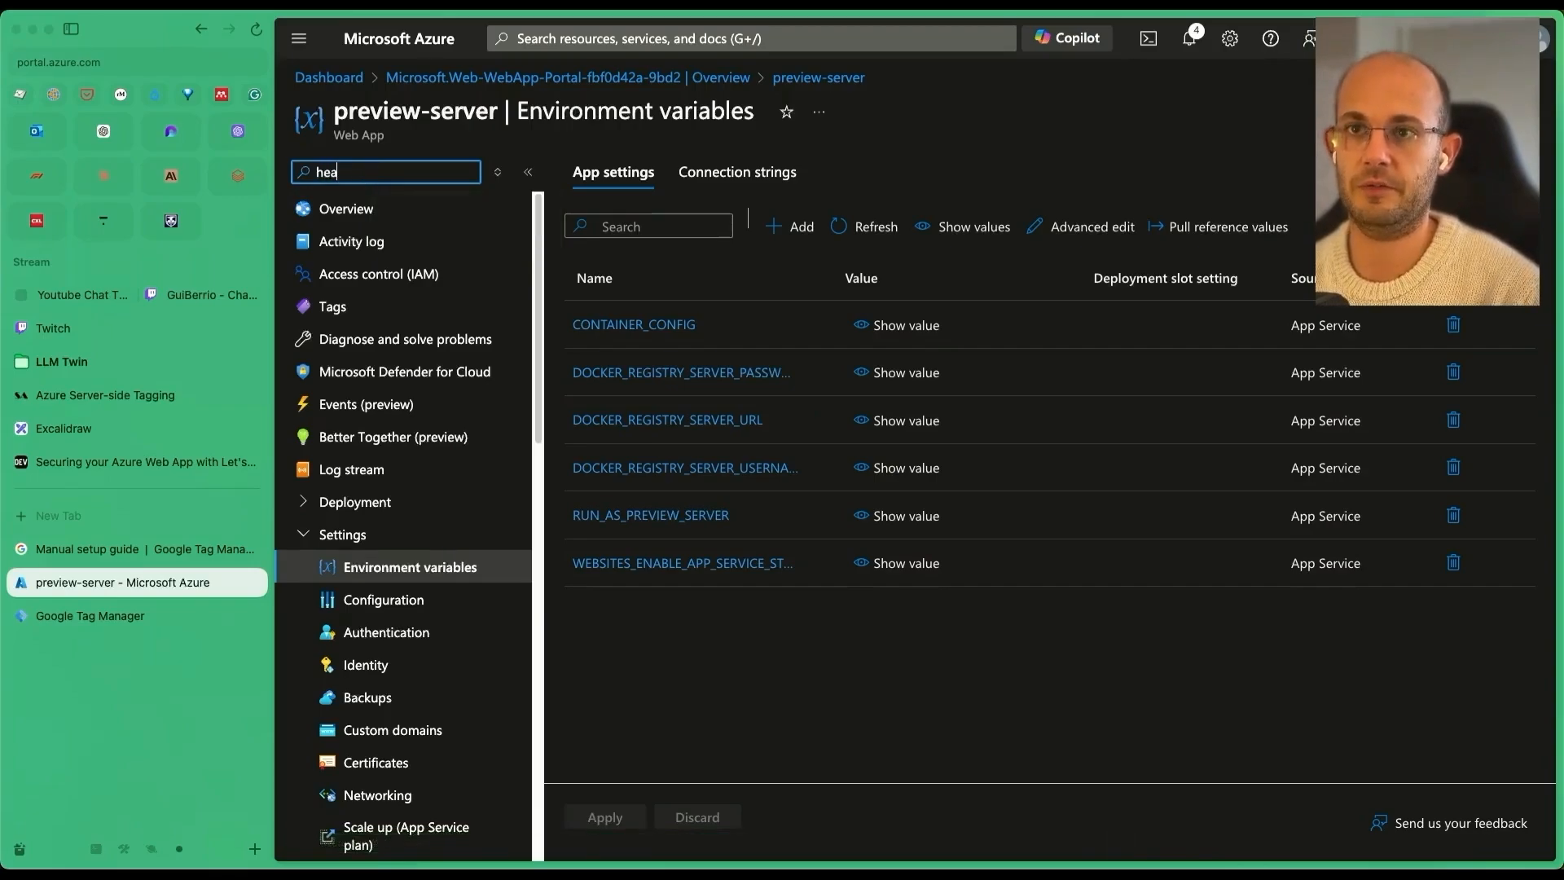
pyautogui.write('l')
pyautogui.click(411, 242)
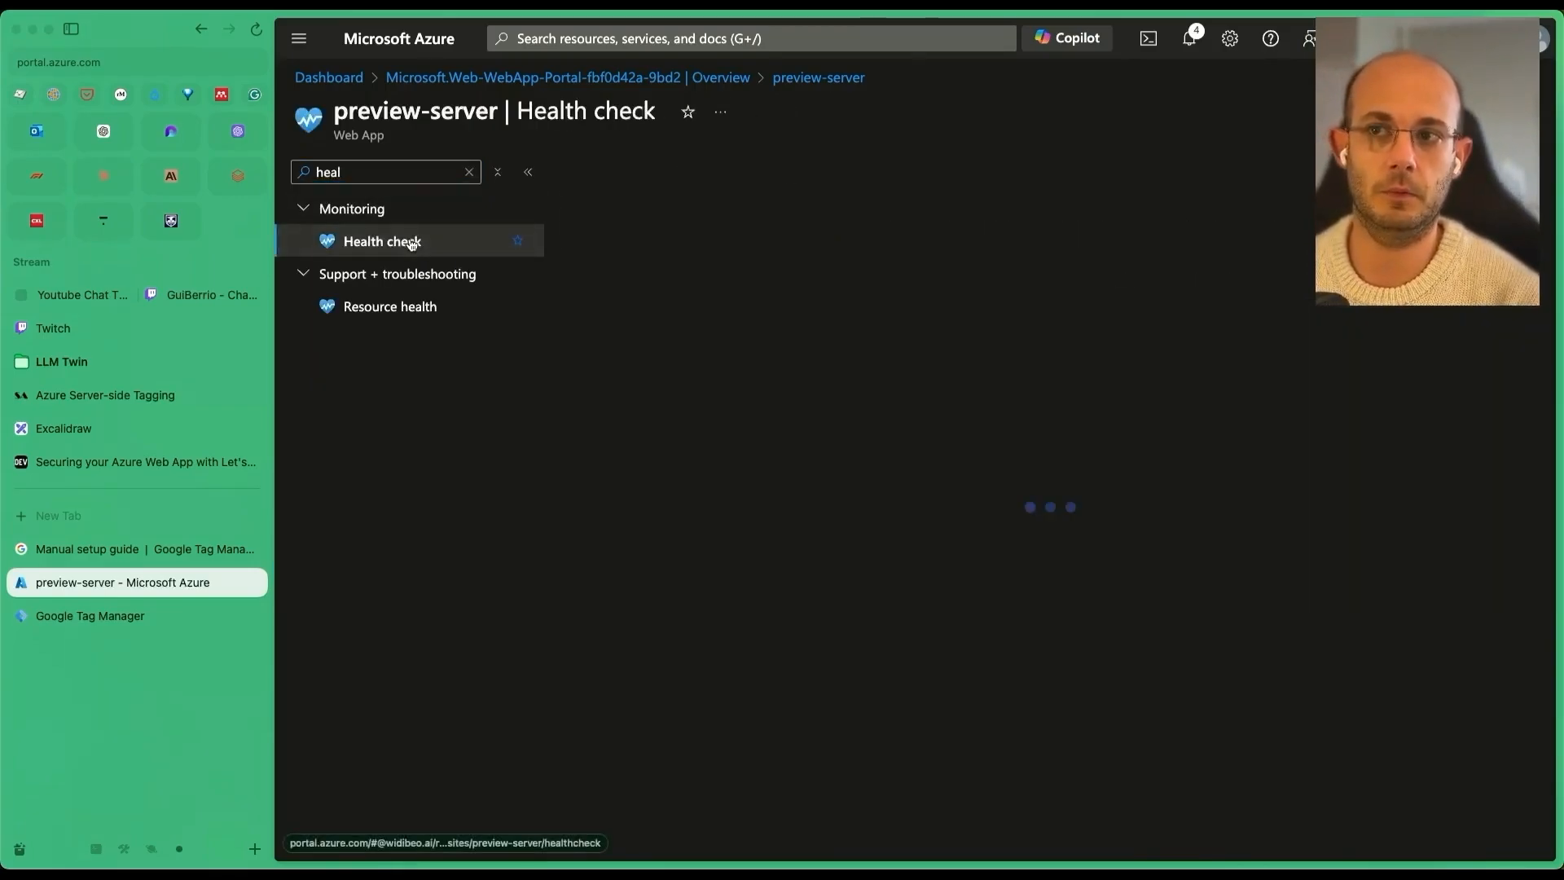
pyautogui.click(869, 396)
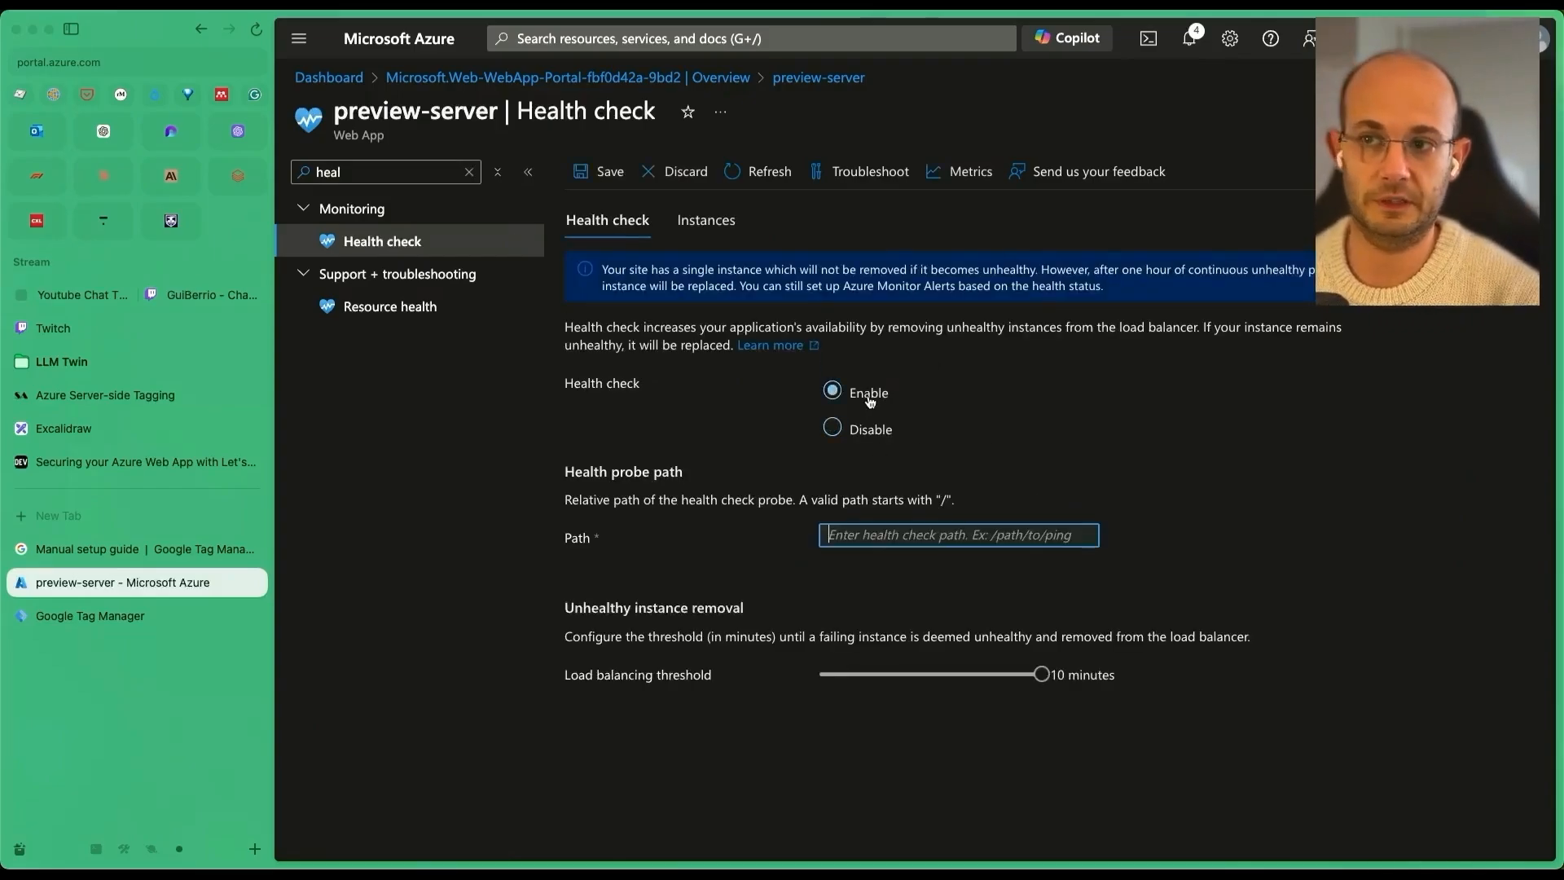
pyautogui.click(928, 535)
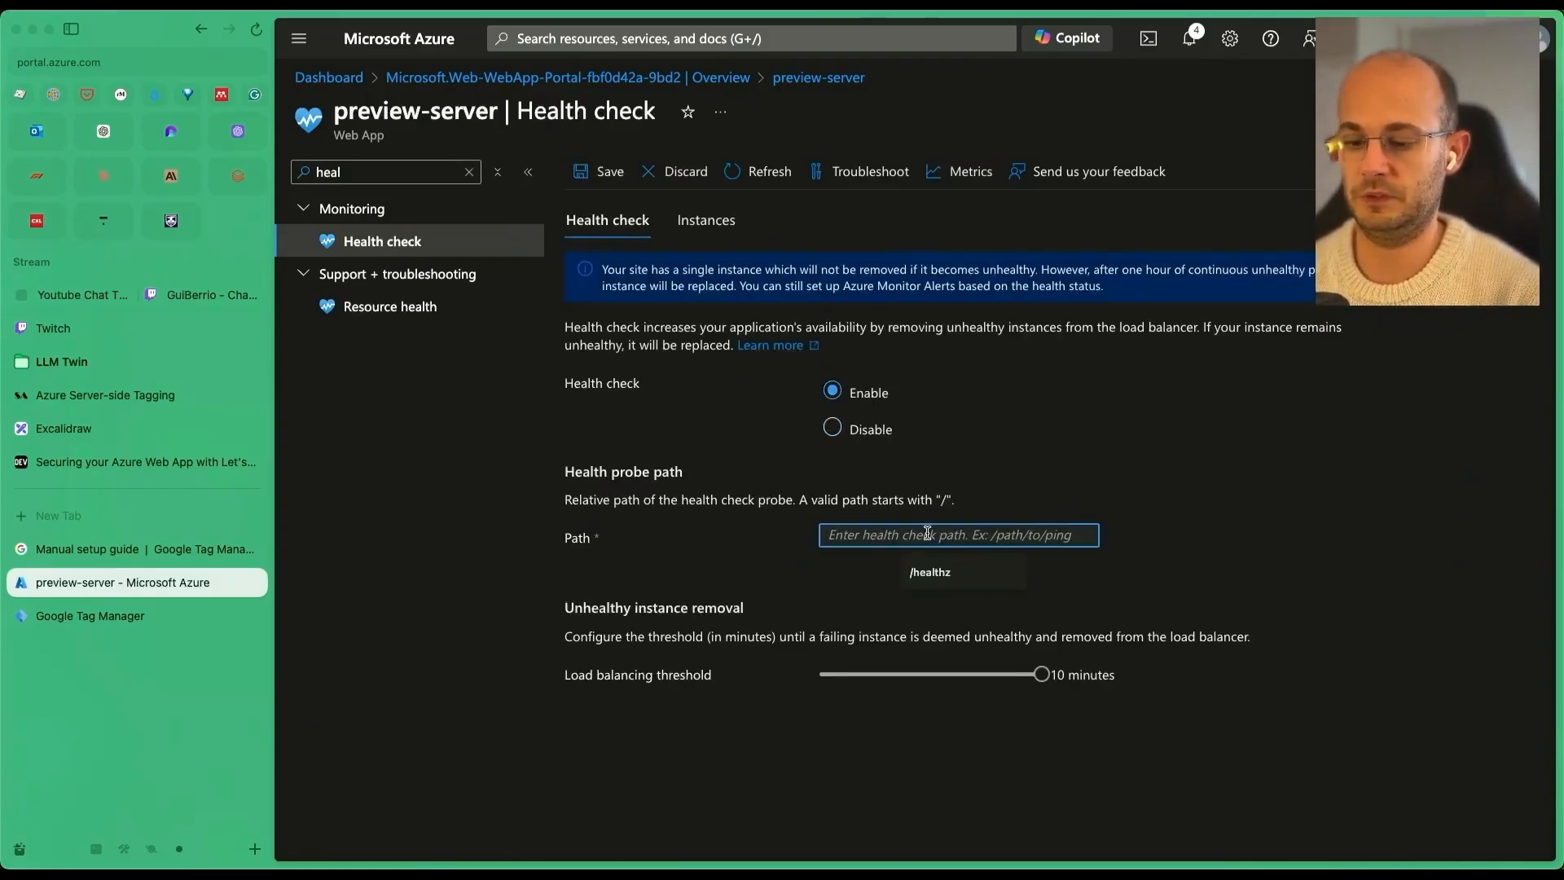
pyautogui.write('/healthz')
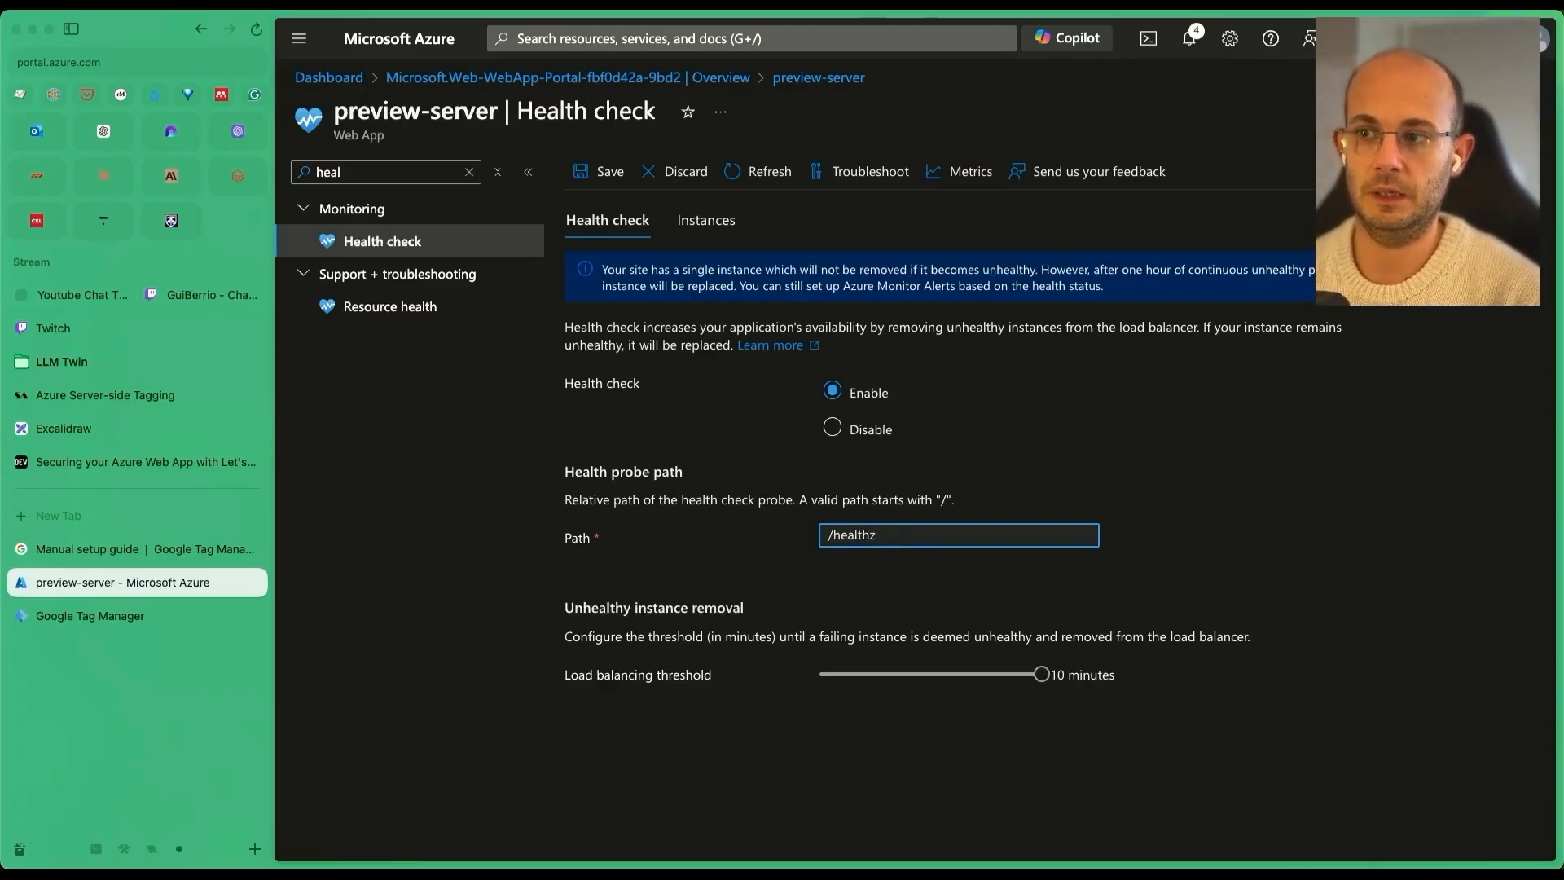
pyautogui.click(605, 173)
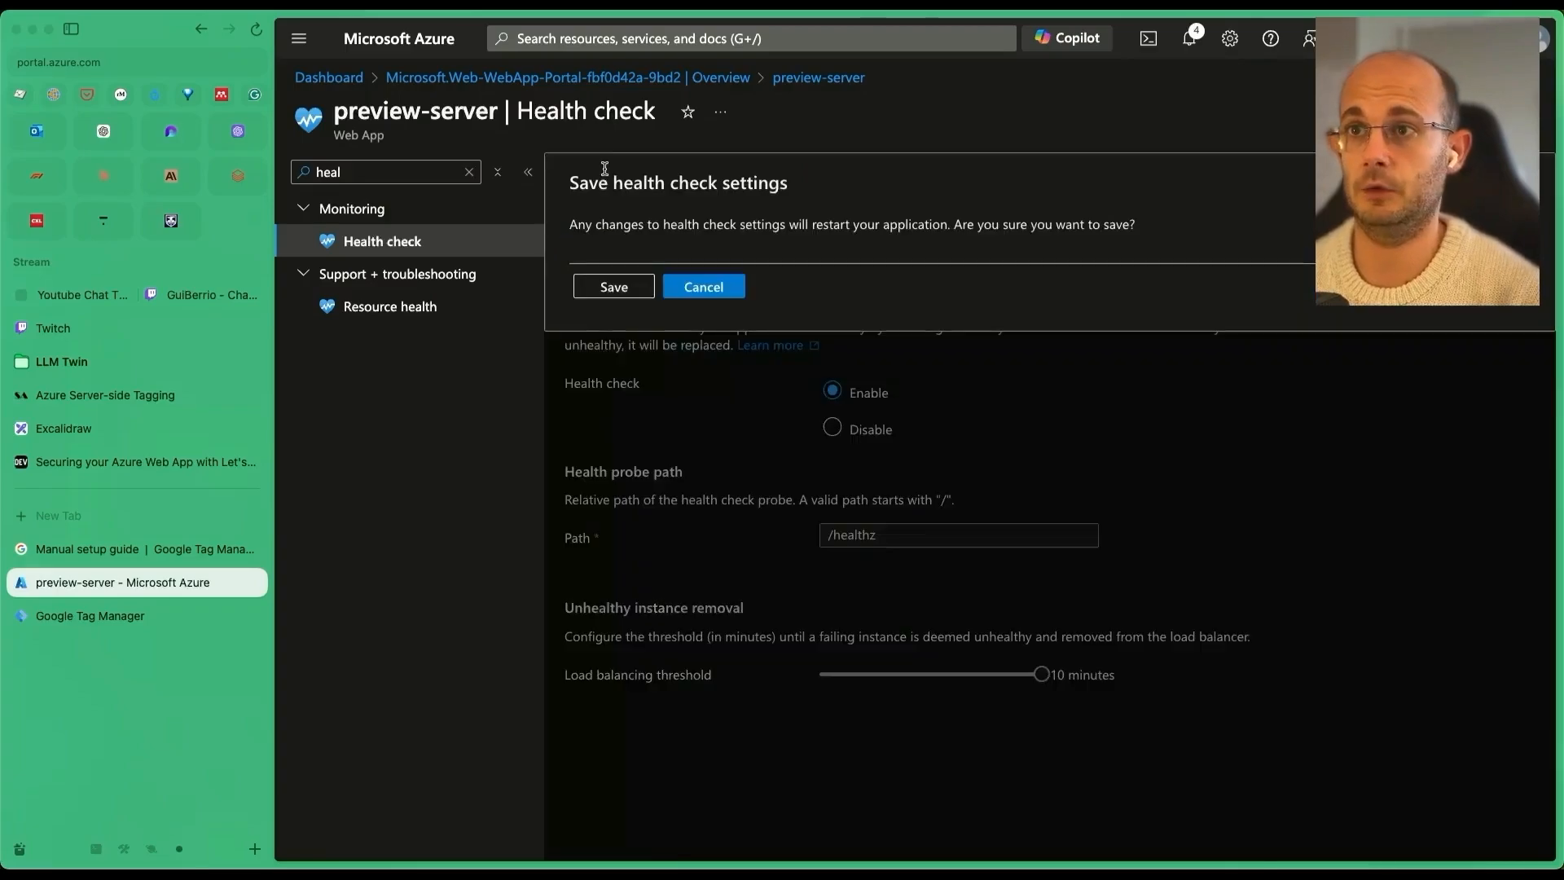
pyautogui.click(614, 286)
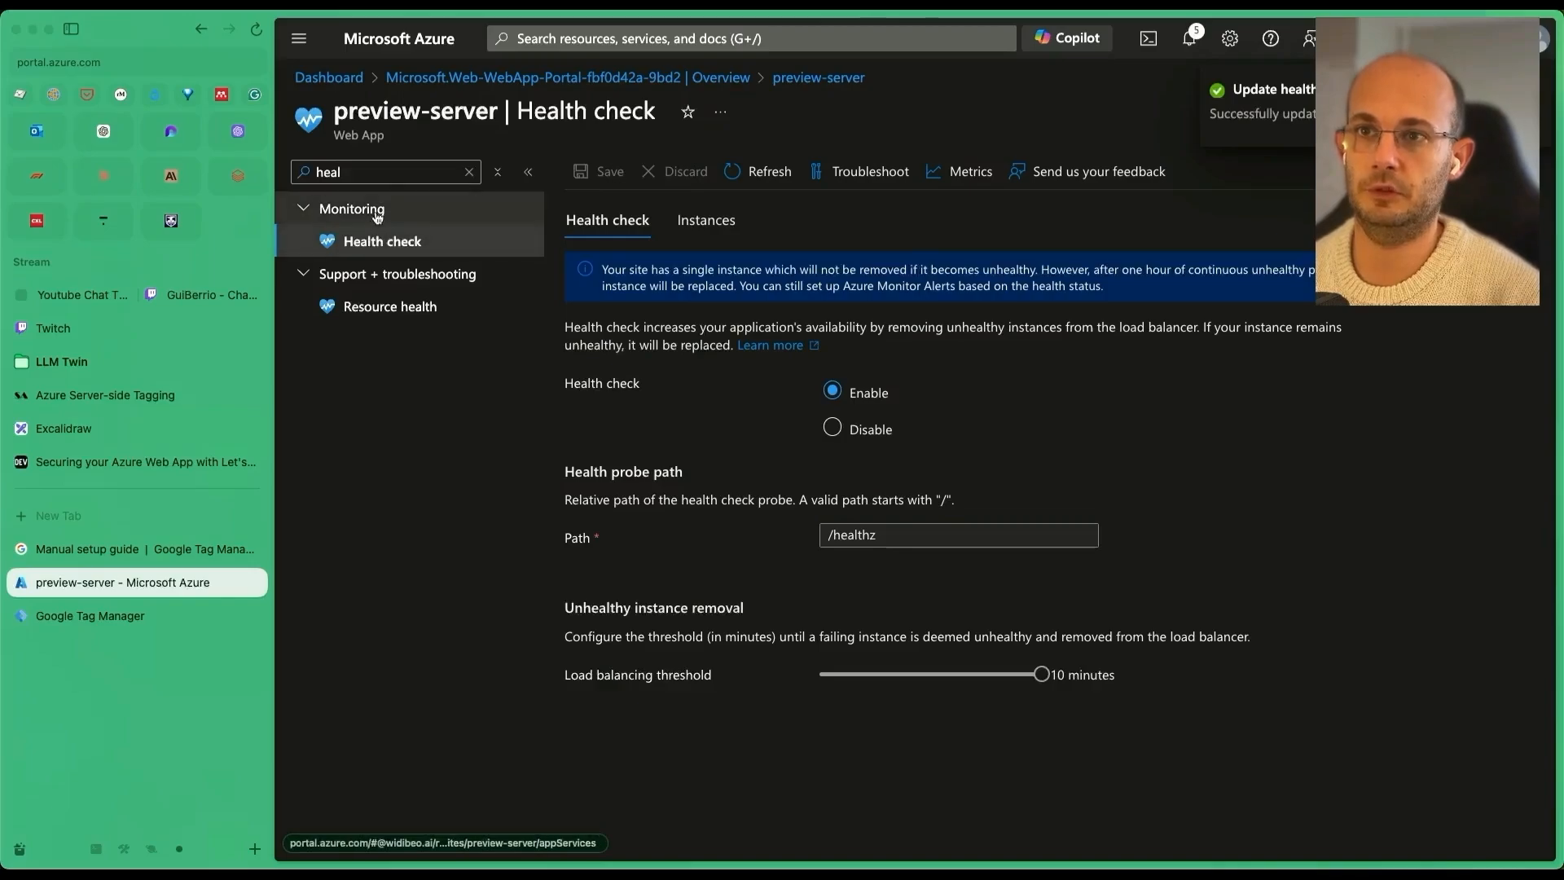
pyautogui.click(487, 174)
pyautogui.click(347, 208)
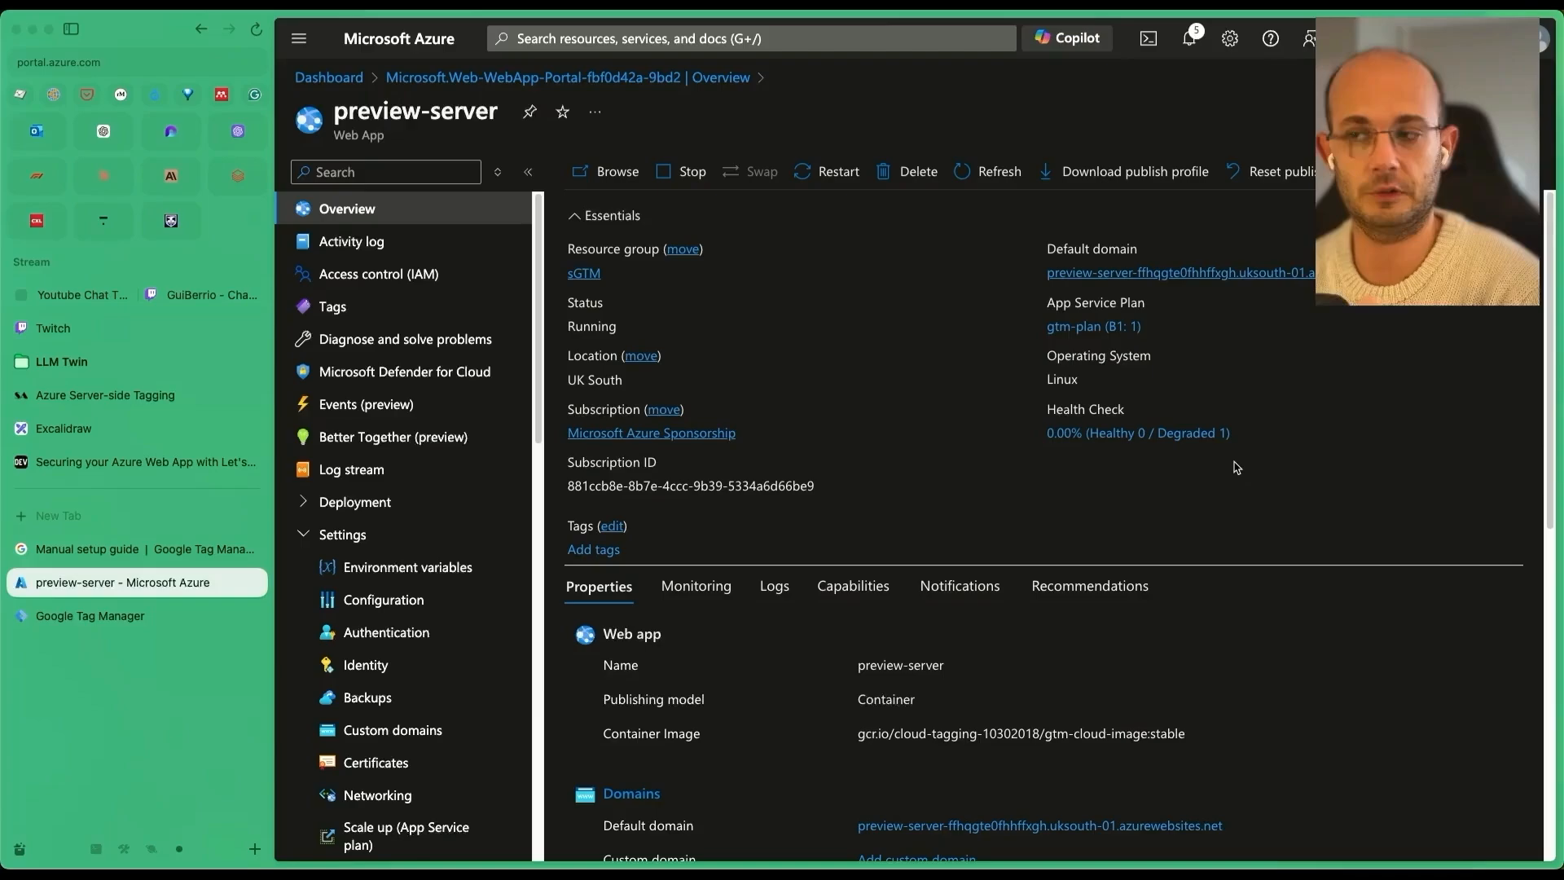
pyautogui.click(995, 181)
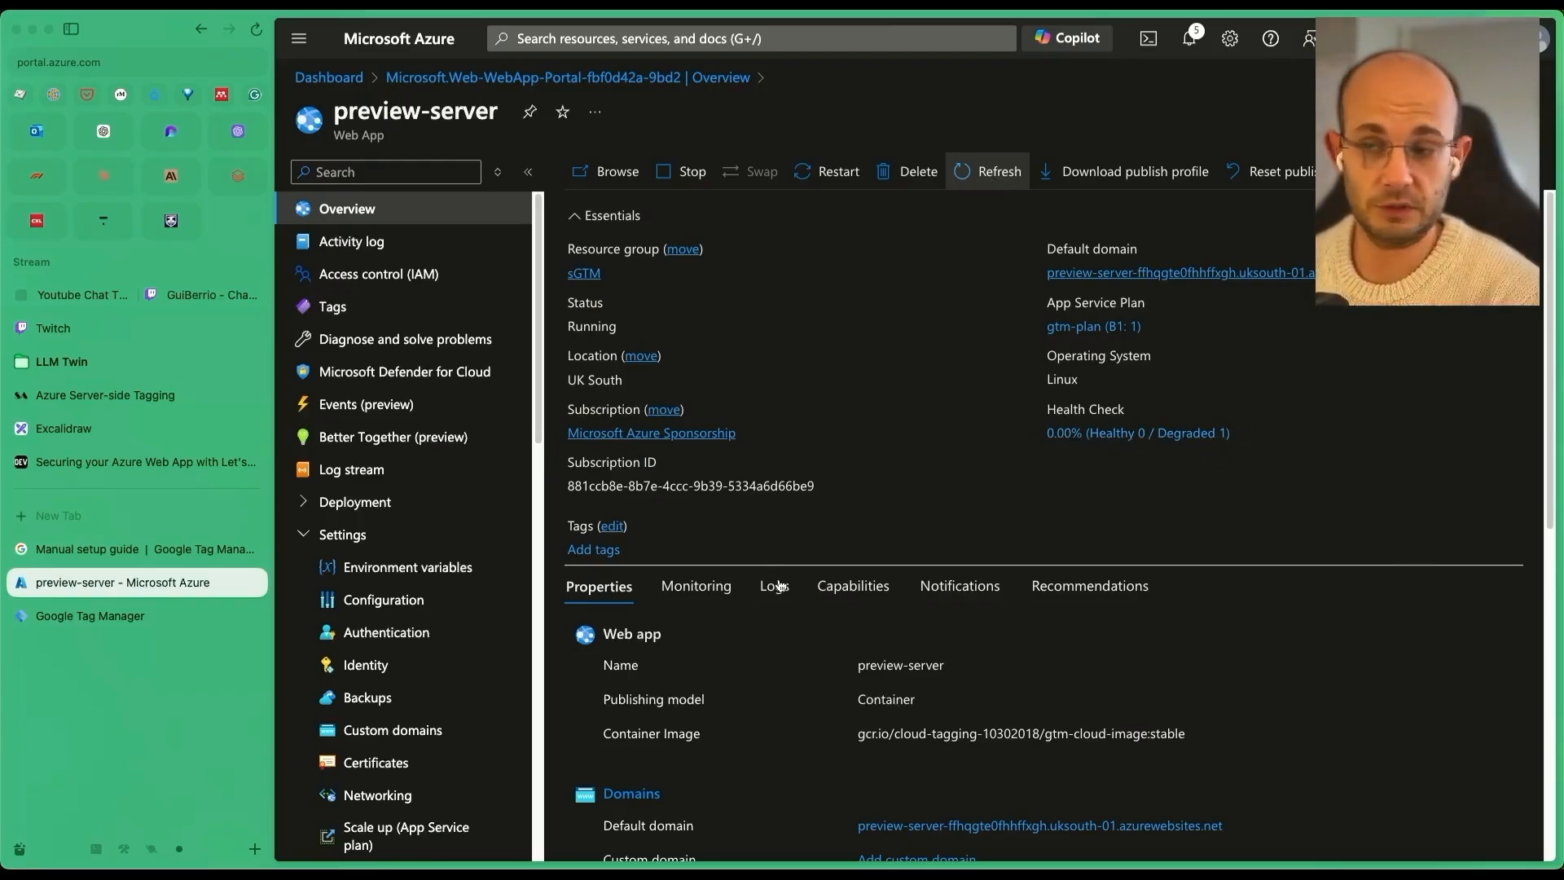
pyautogui.scroll(-6, 778, 586)
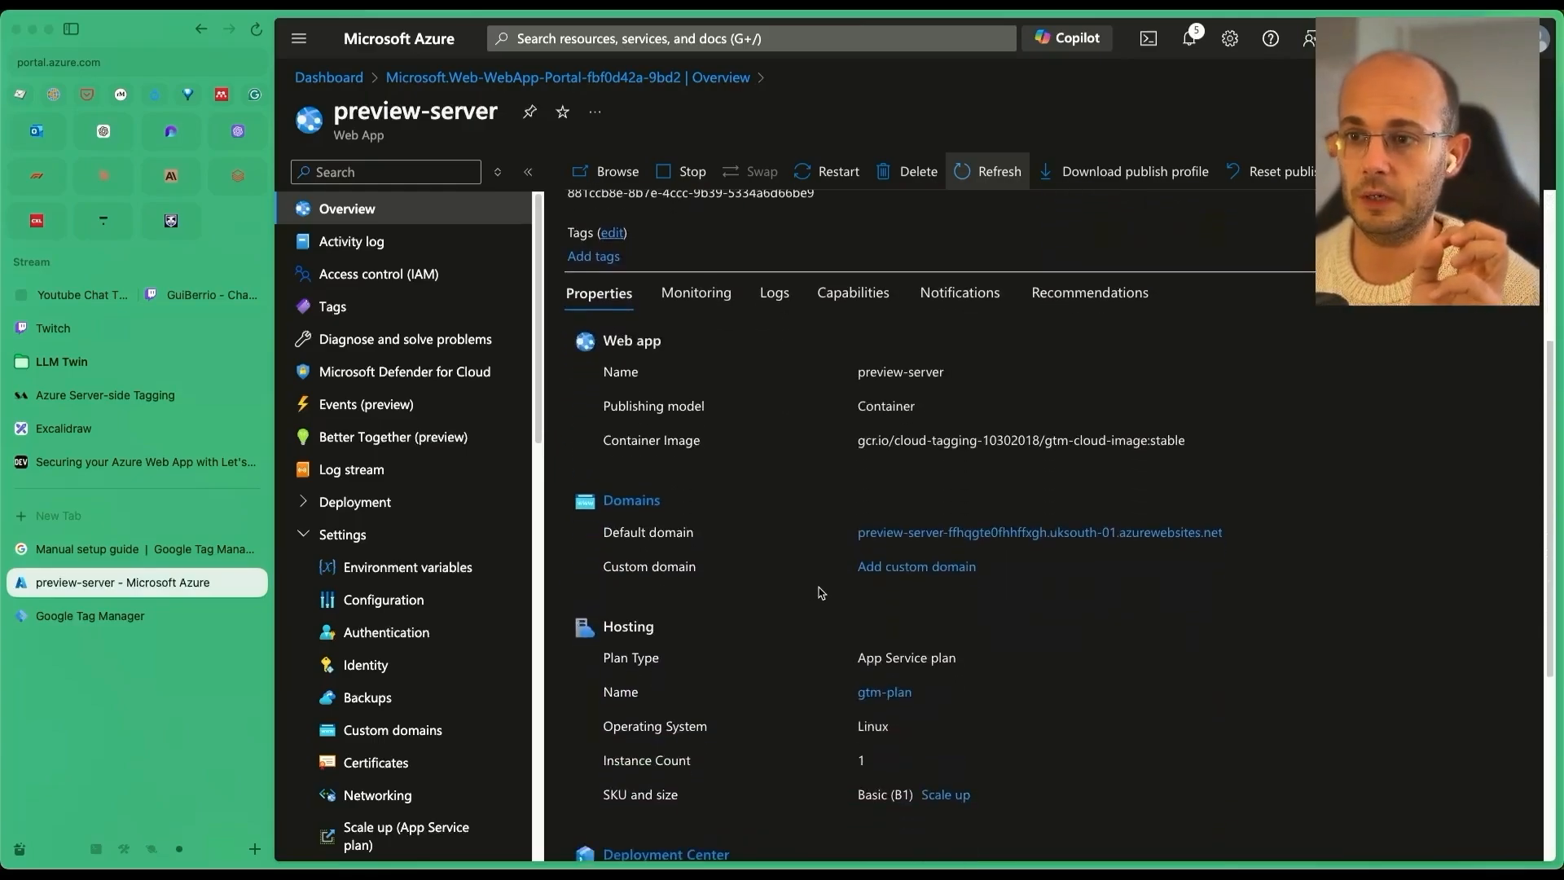
pyautogui.click(885, 691)
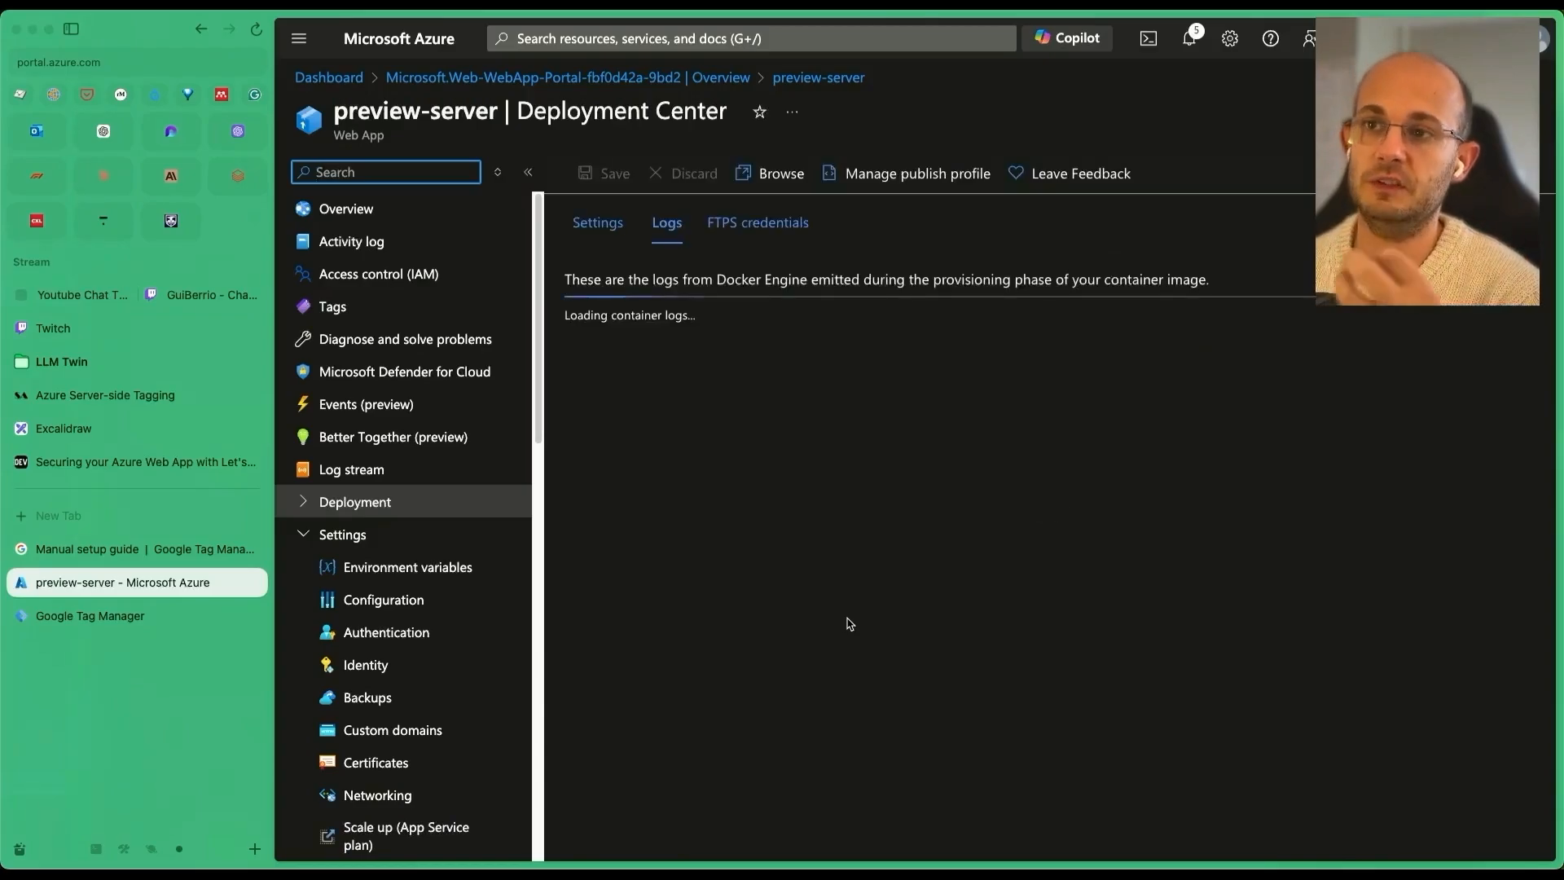
pyautogui.scroll(-10, 865, 581)
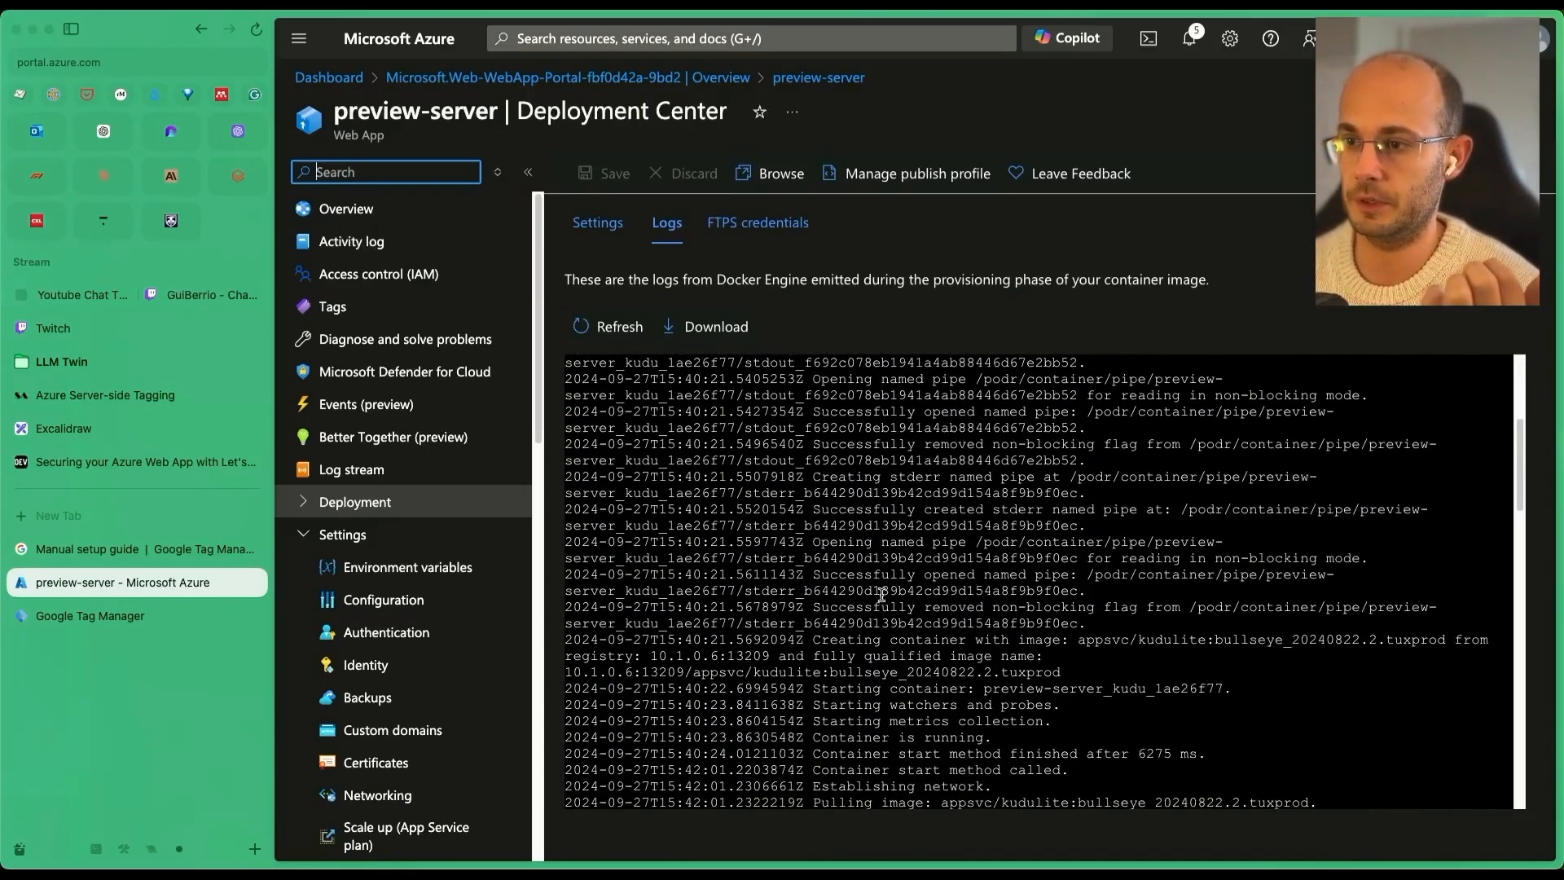
pyautogui.scroll(-10, 880, 594)
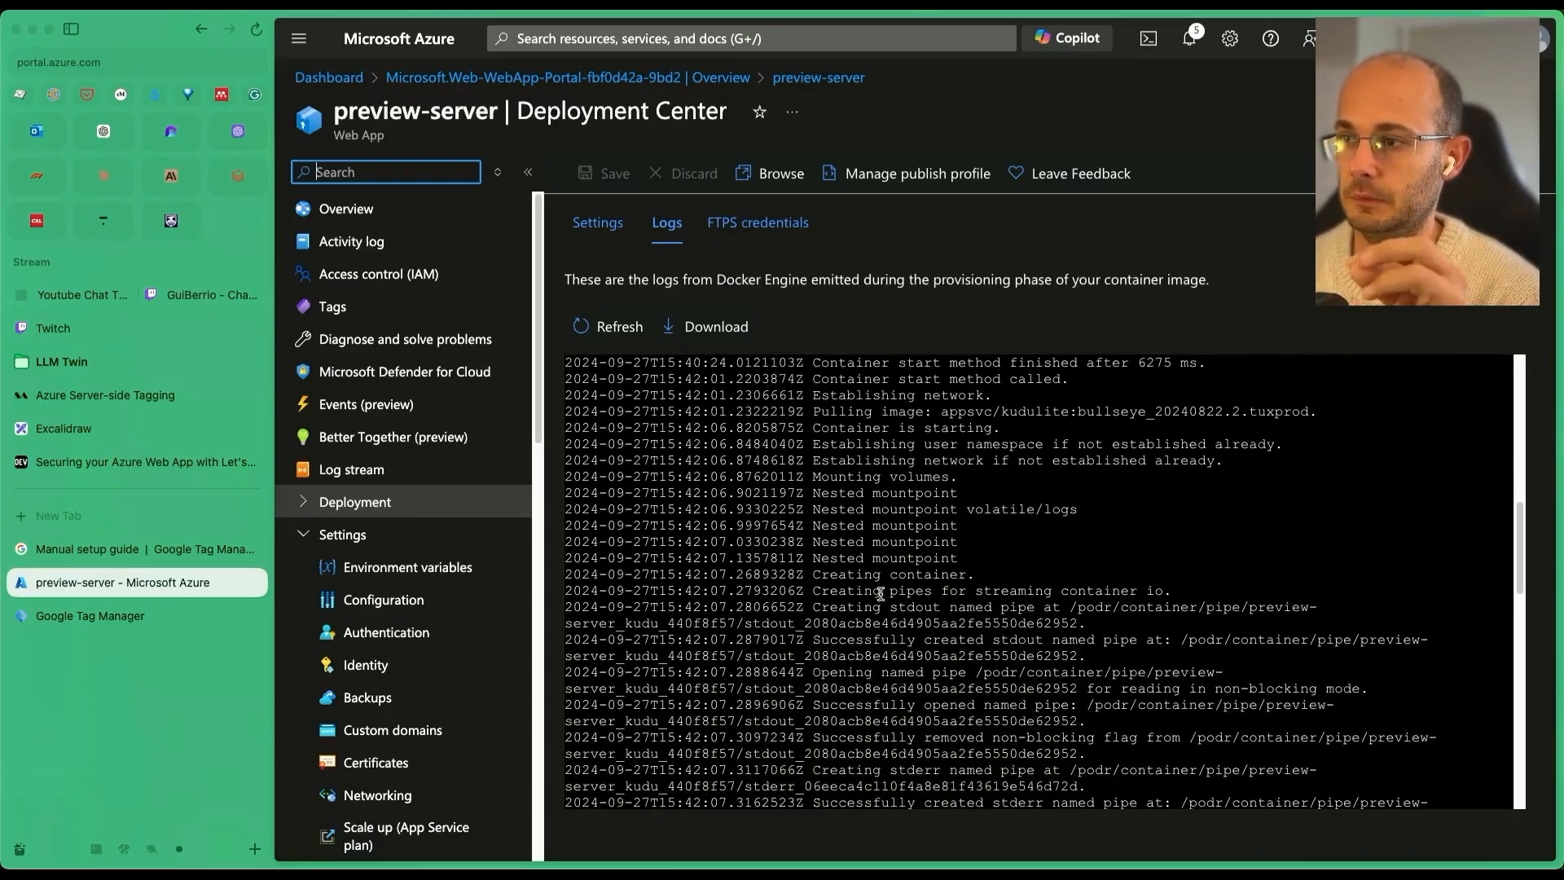
pyautogui.scroll(-10, 880, 594)
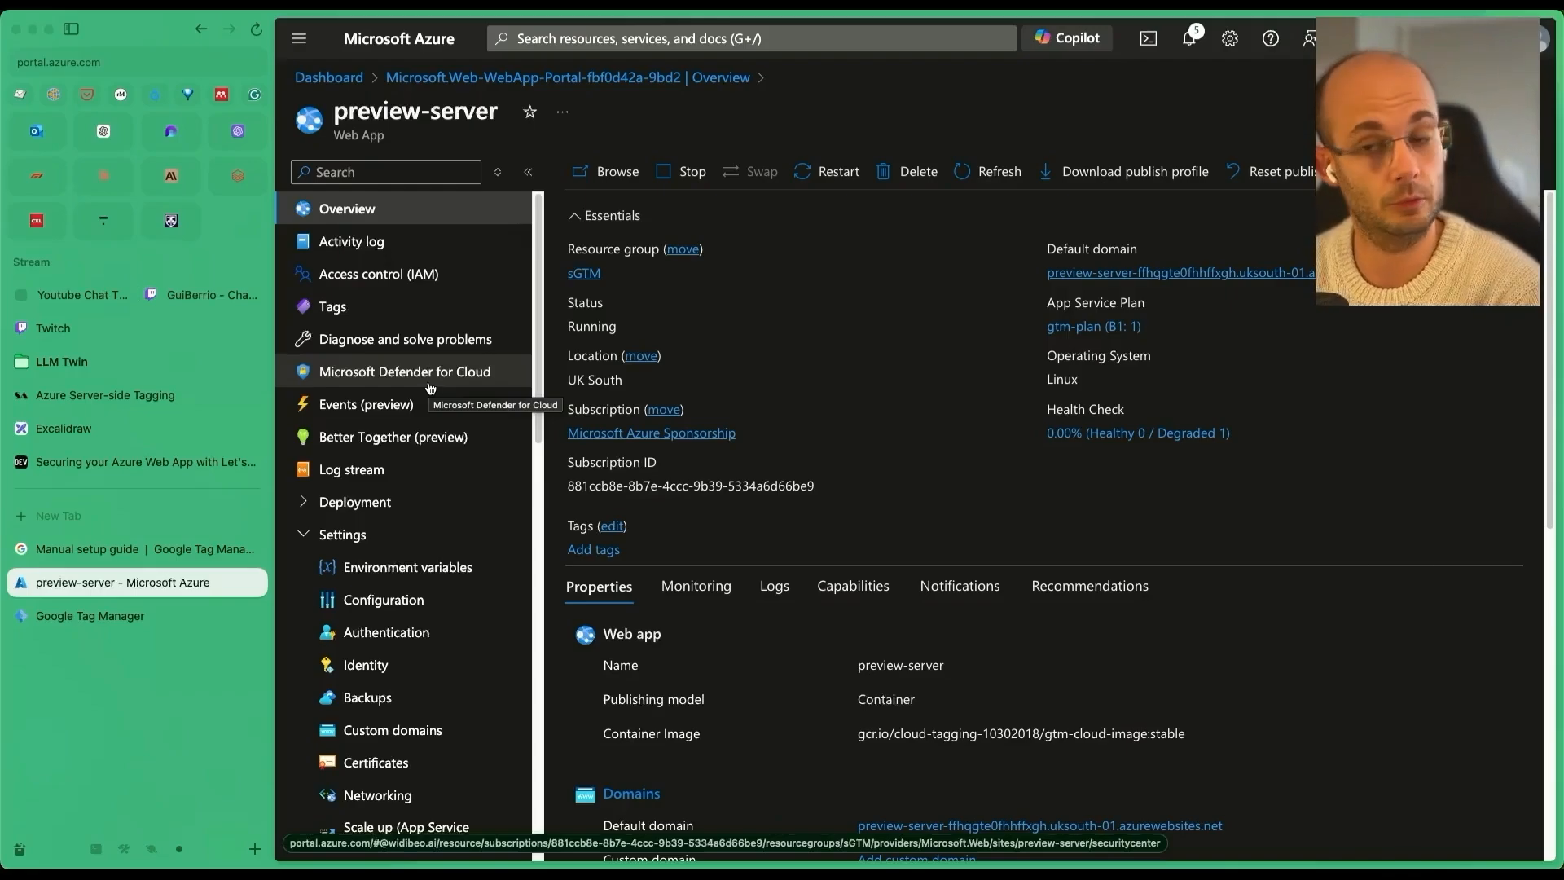
# Select preview-server's Default domain text on the Overview page, then switch windows.
pyautogui.scroll(-2, 896, 570)
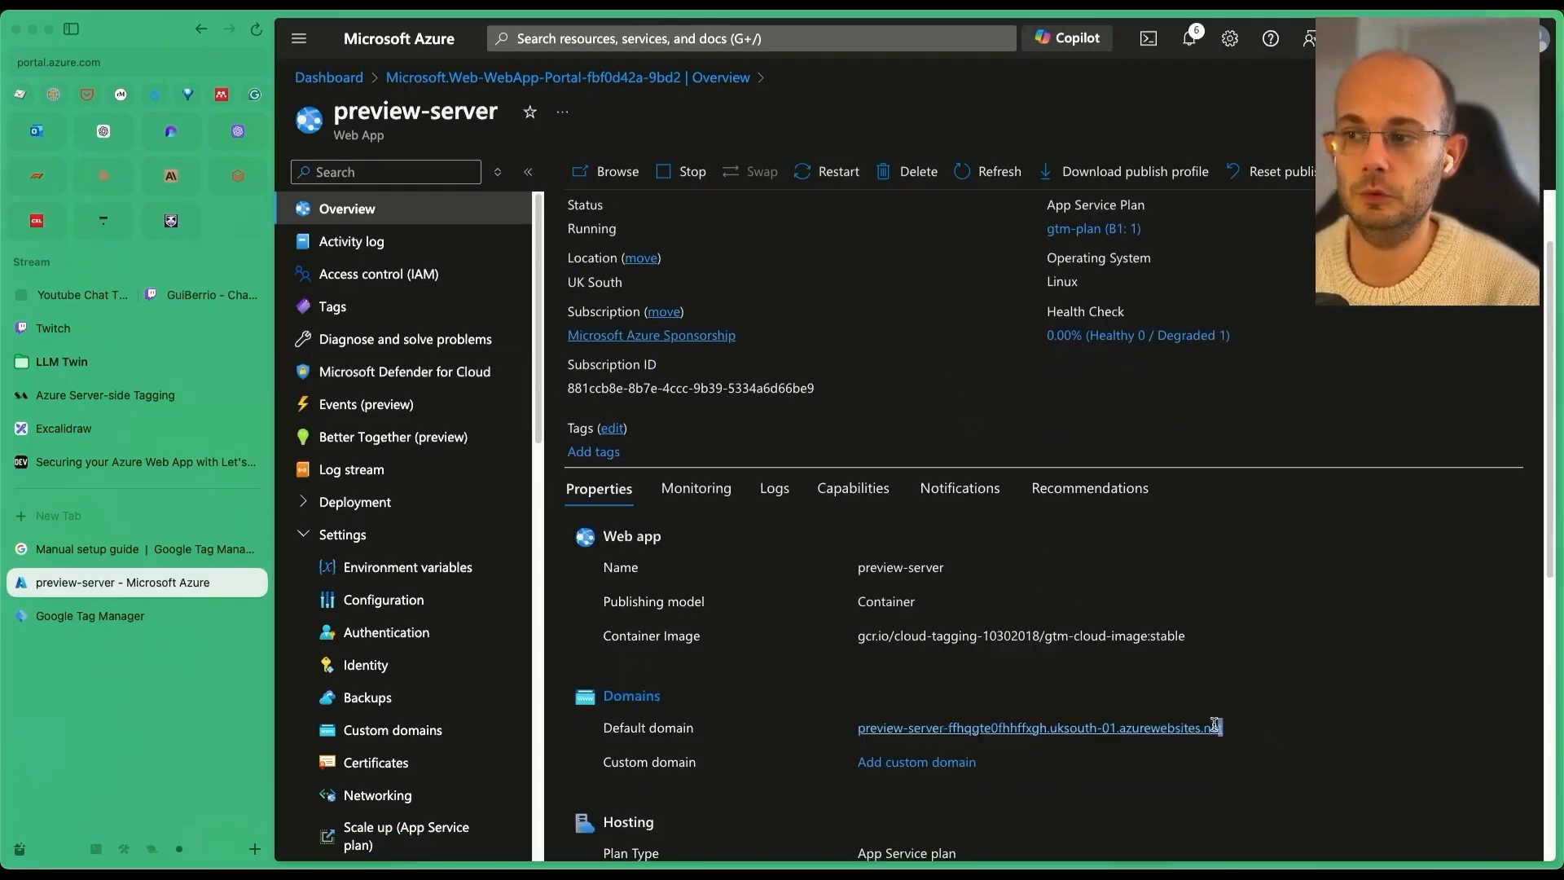
pyautogui.moveTo(1226, 727); pyautogui.dragTo(953, 717)
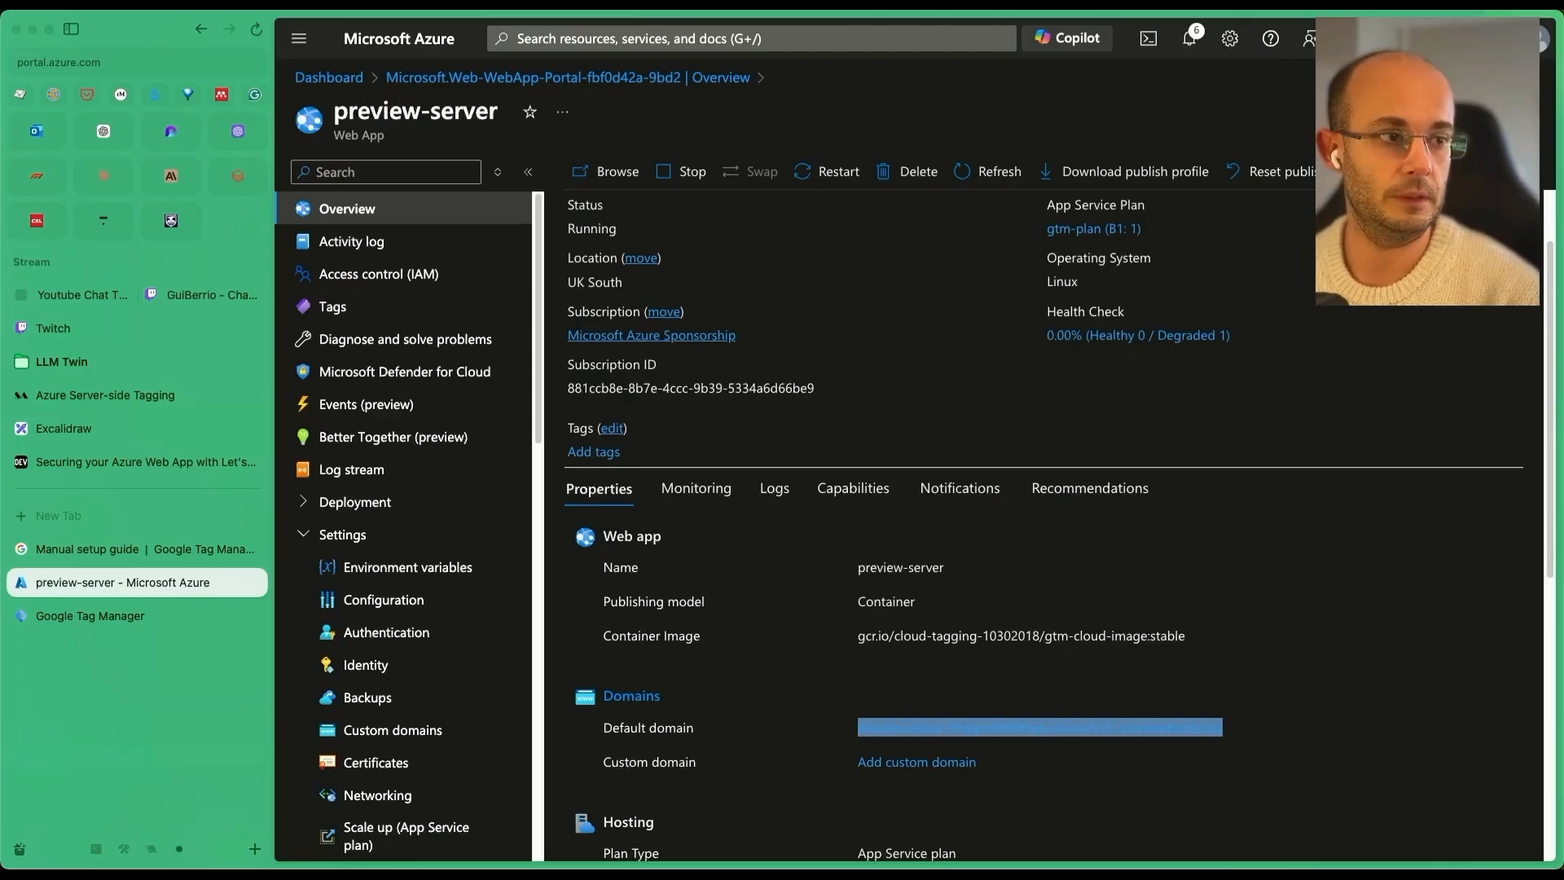
pyautogui.press('super+Tab')
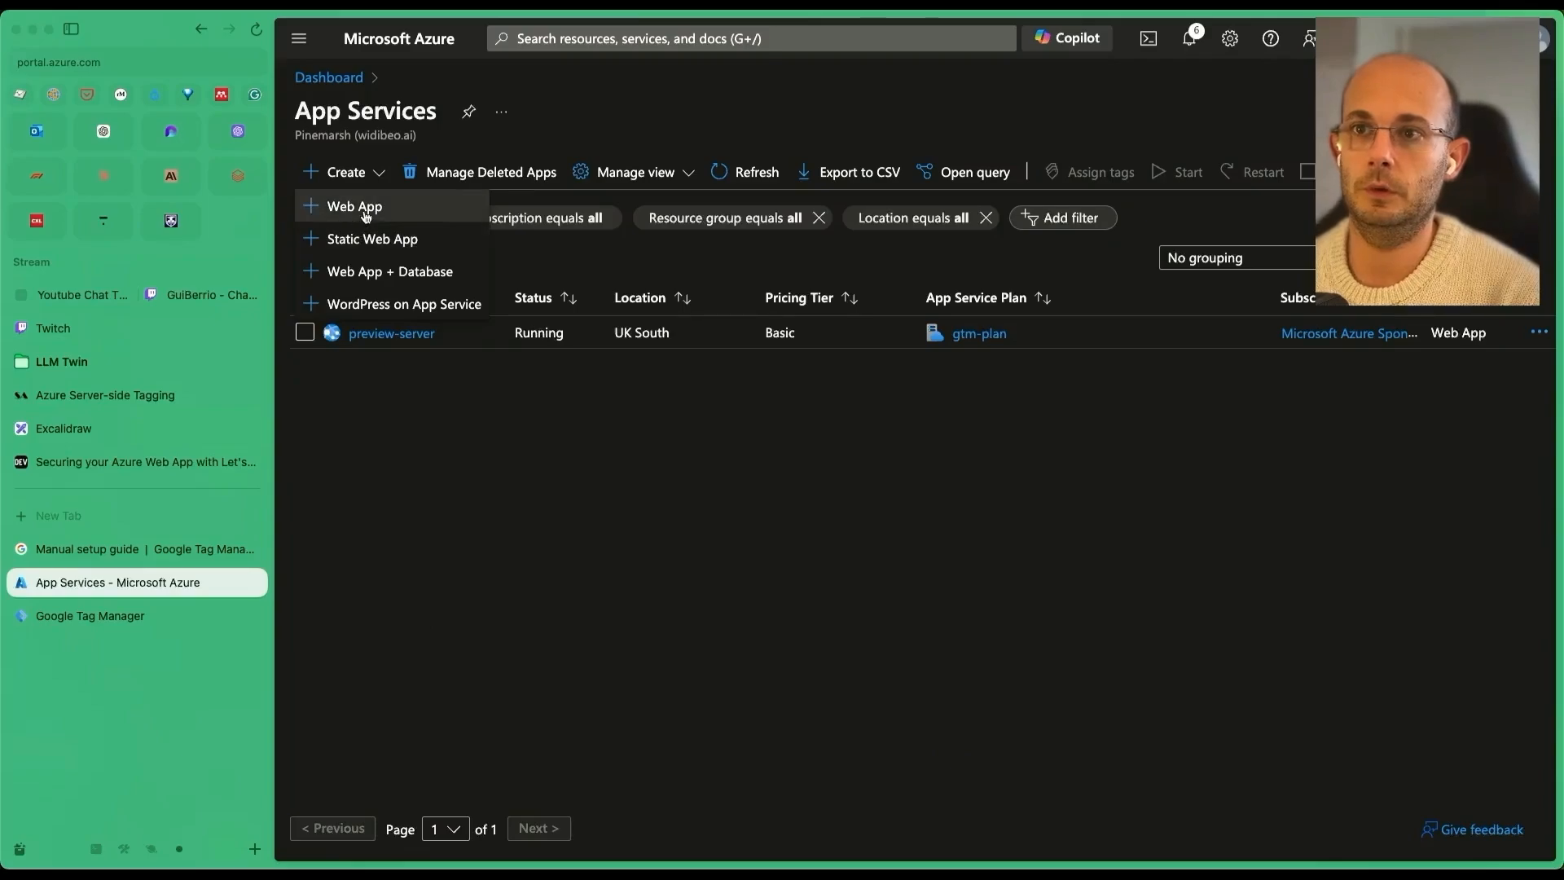
# Start a new Web App in resource group sGTM named tagging-server, published as a container.
pyautogui.click(365, 215)
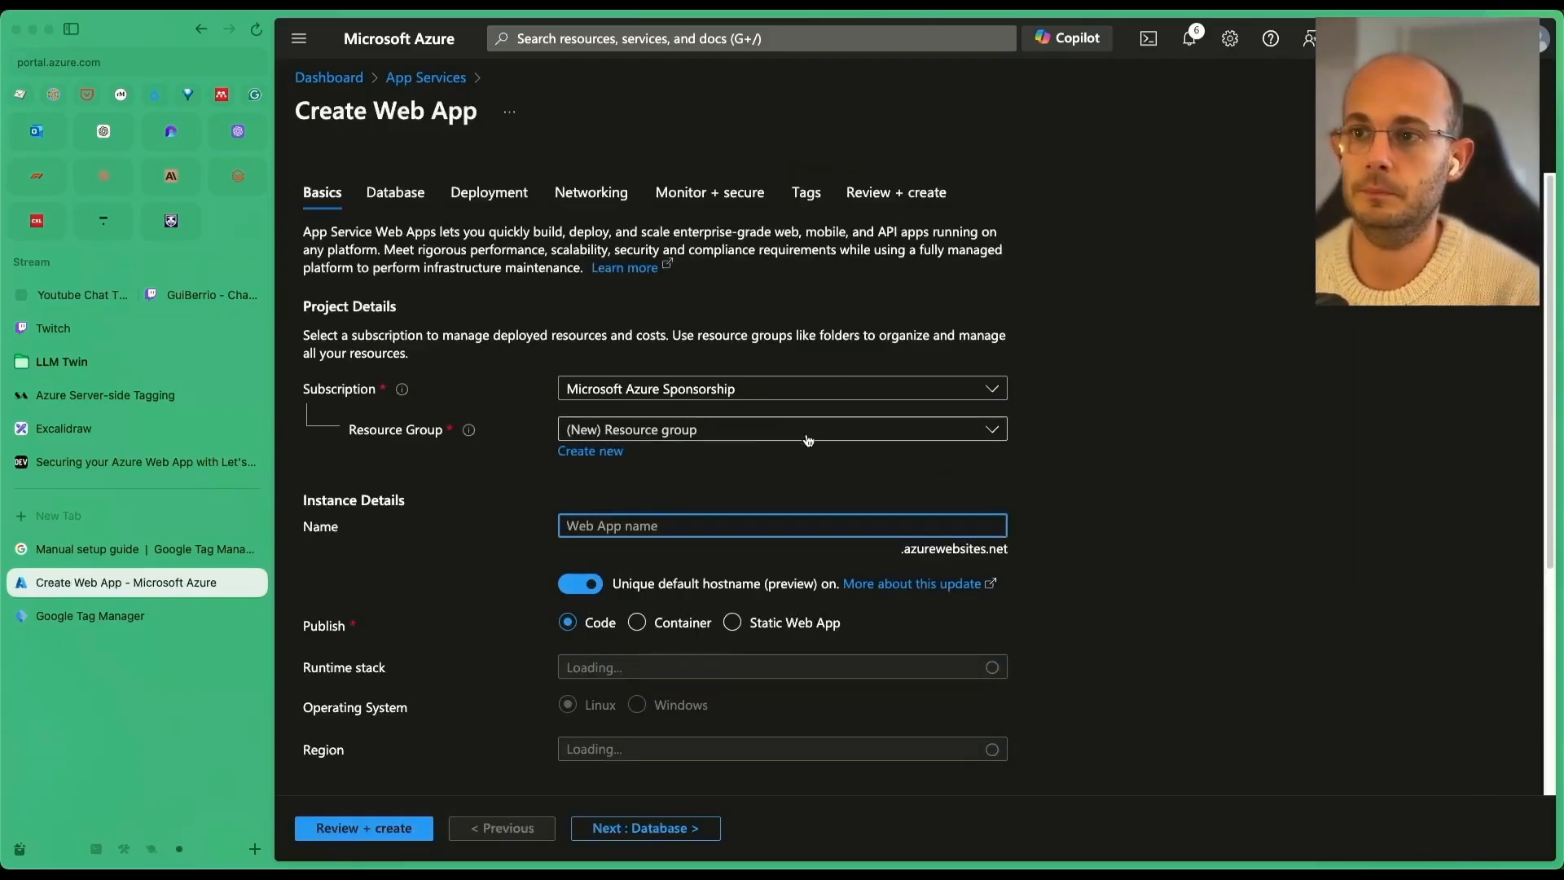
pyautogui.click(737, 429)
pyautogui.click(668, 526)
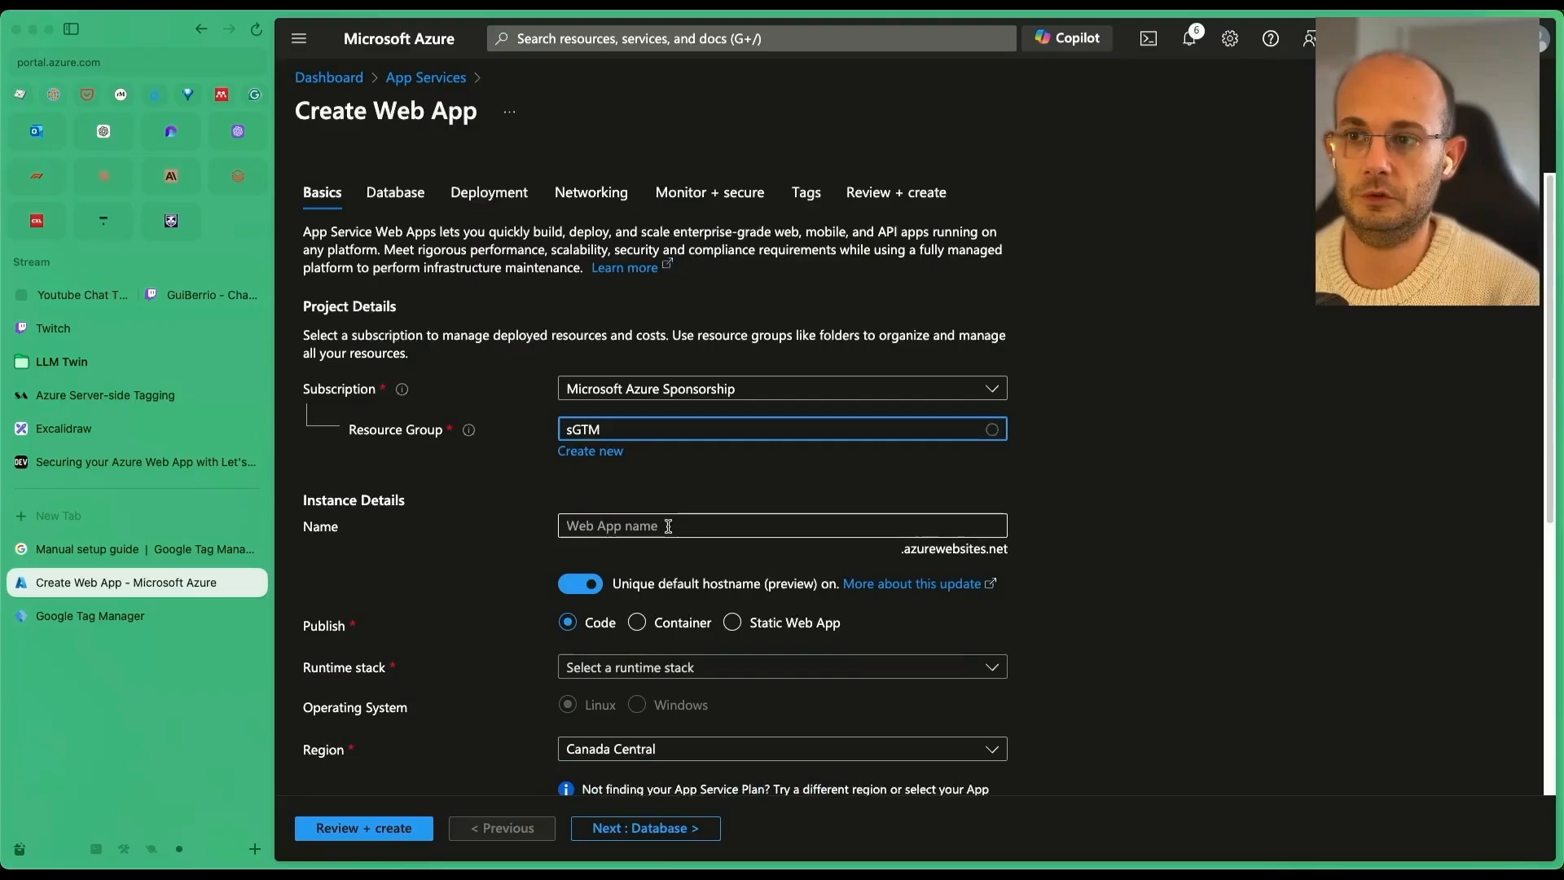
pyautogui.write('tagging')
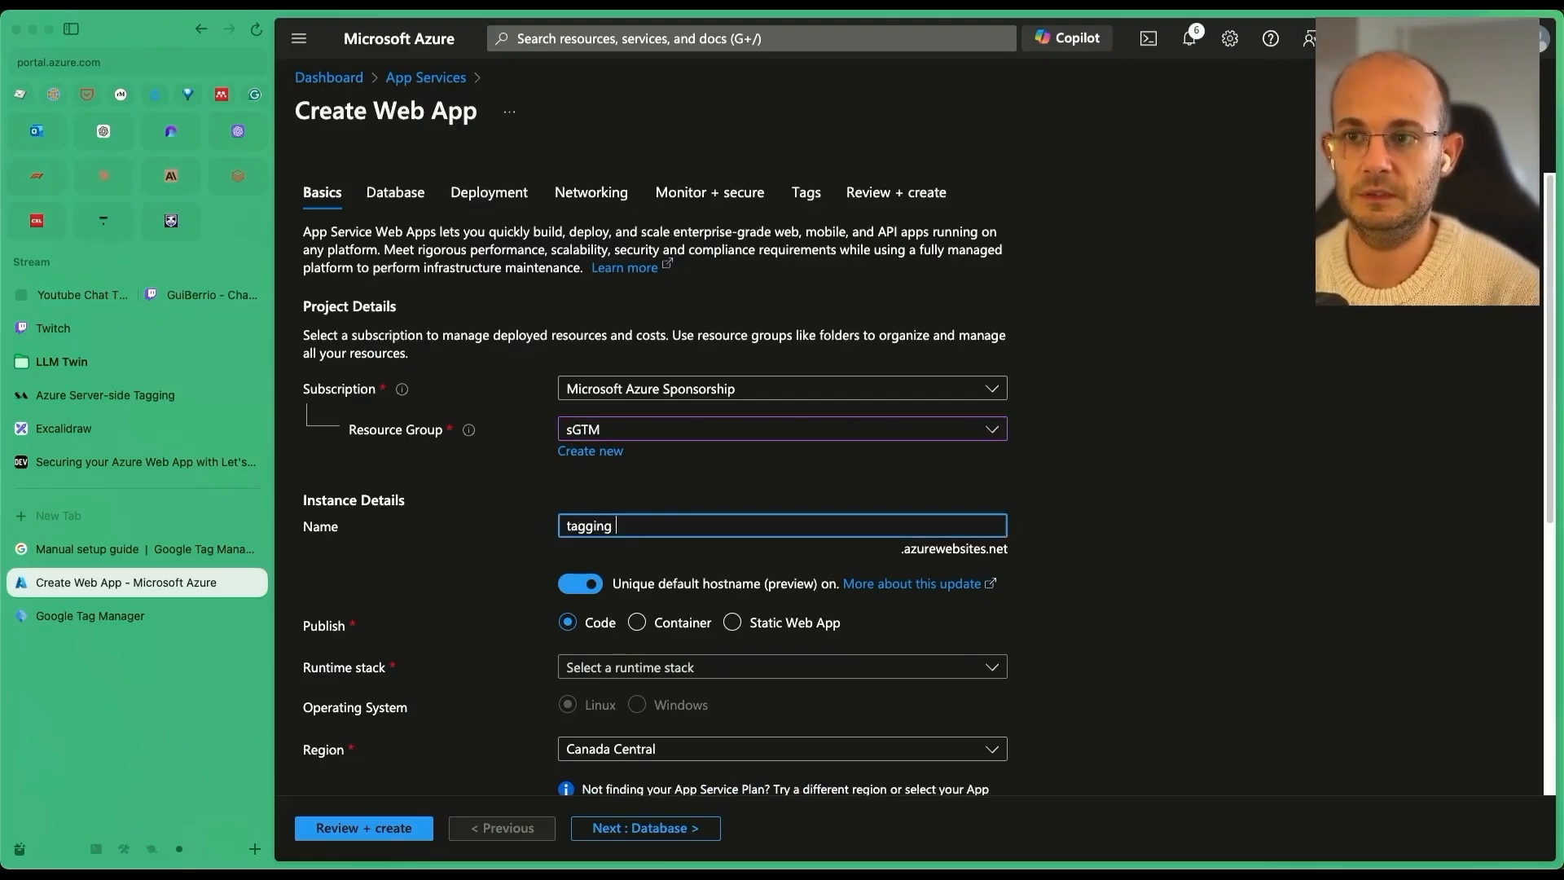
pyautogui.write('-server')
pyautogui.click(661, 624)
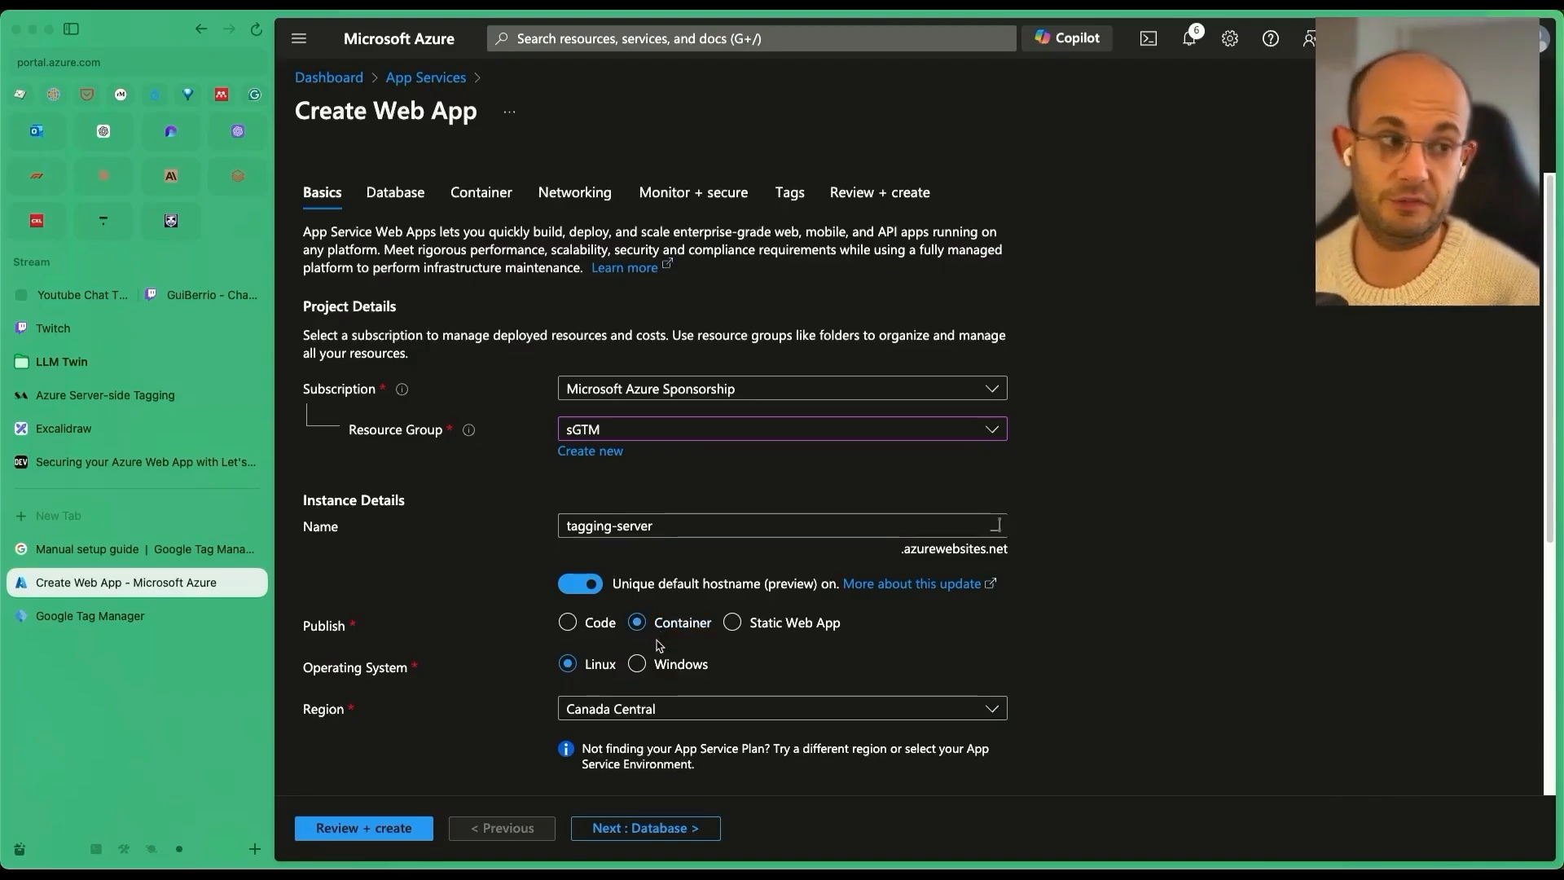
# Set the region to UK South and the Linux plan to gtp-plan-tagging (S1).
pyautogui.scroll(-2, 660, 646)
pyautogui.click(648, 623)
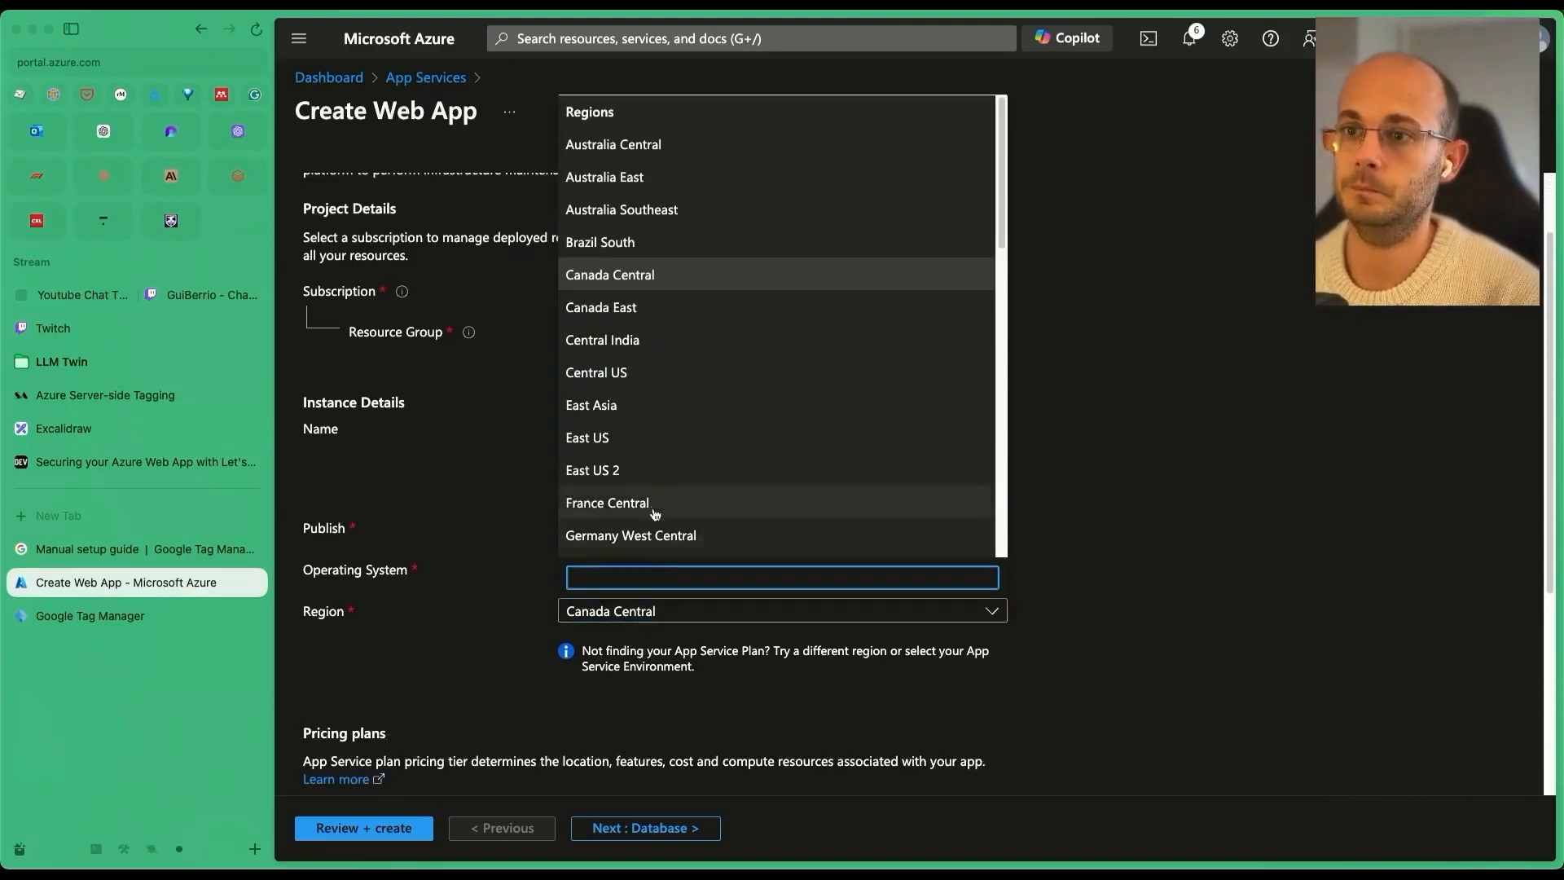
pyautogui.write('uk')
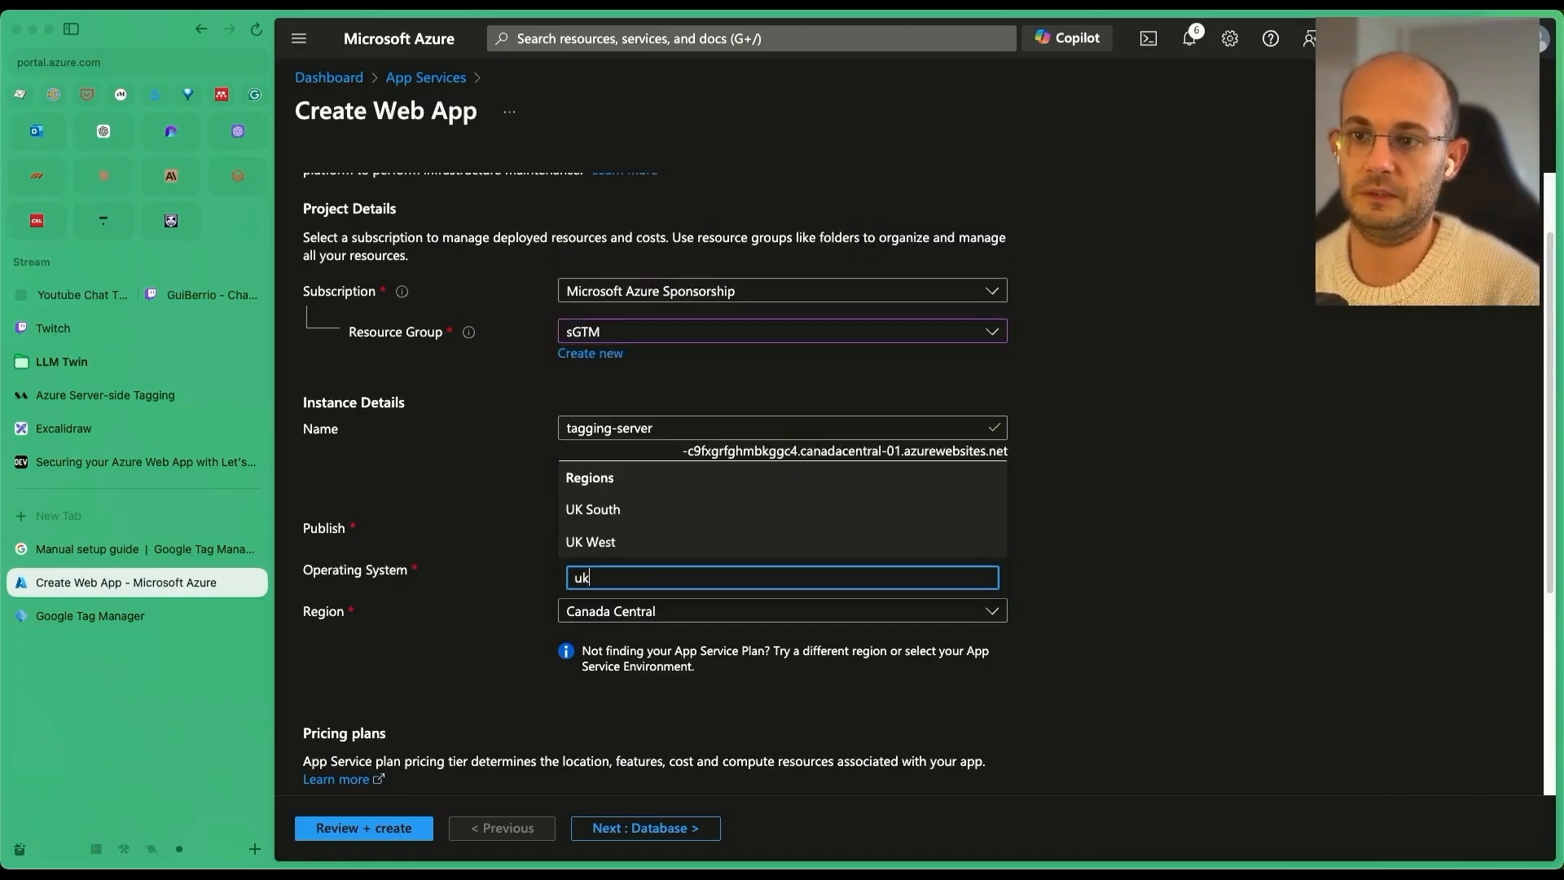
pyautogui.click(619, 508)
pyautogui.scroll(-5, 644, 505)
pyautogui.click(645, 495)
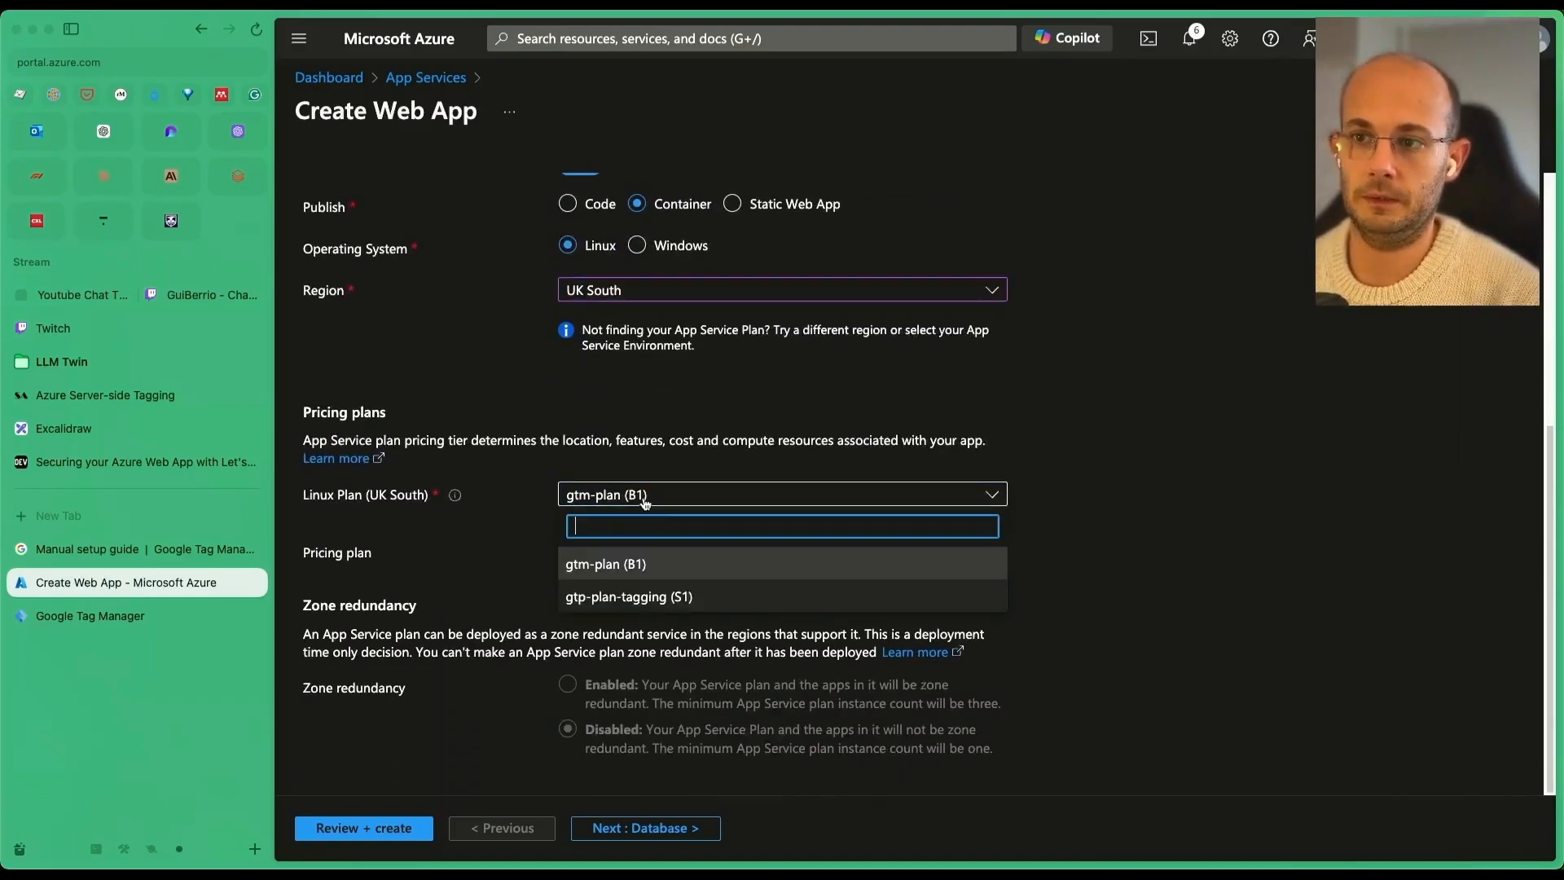
pyautogui.click(639, 597)
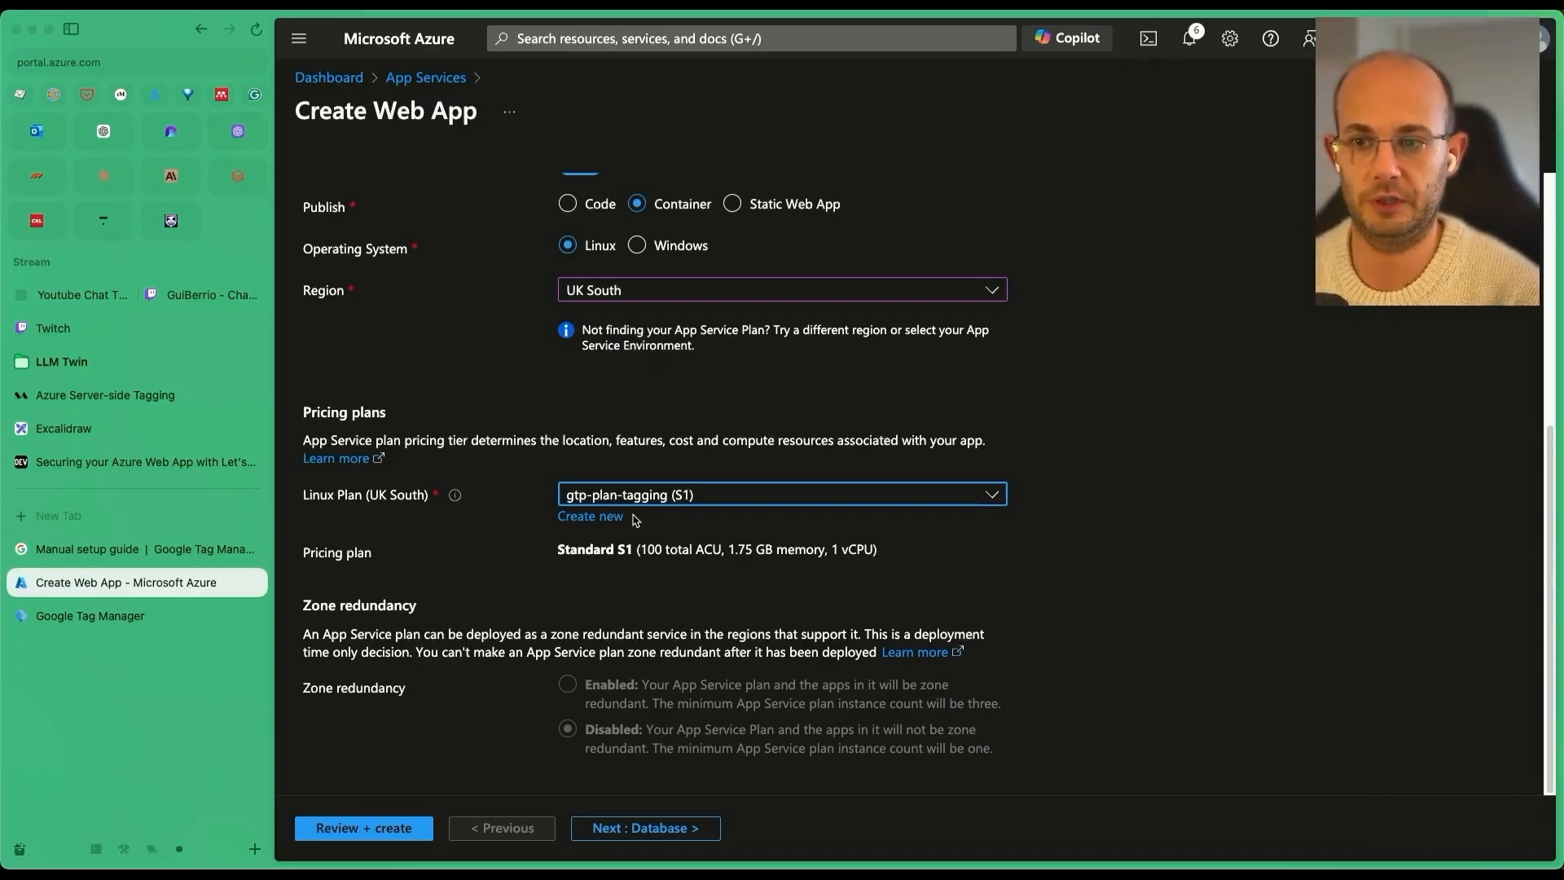
pyautogui.scroll(5, 537, 314)
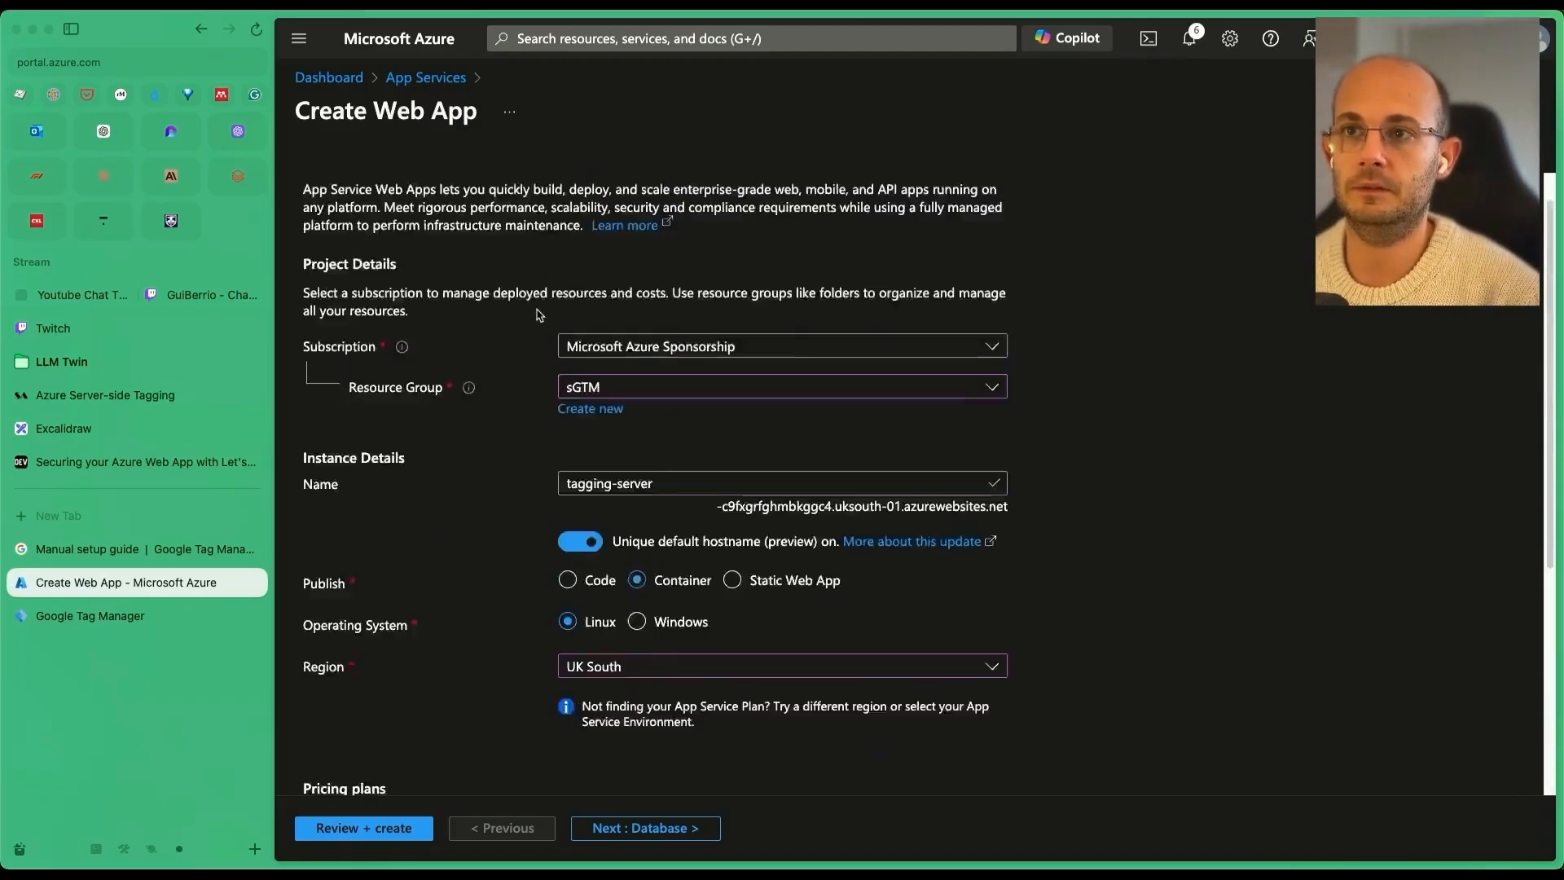
pyautogui.scroll(1, 537, 314)
pyautogui.click(482, 192)
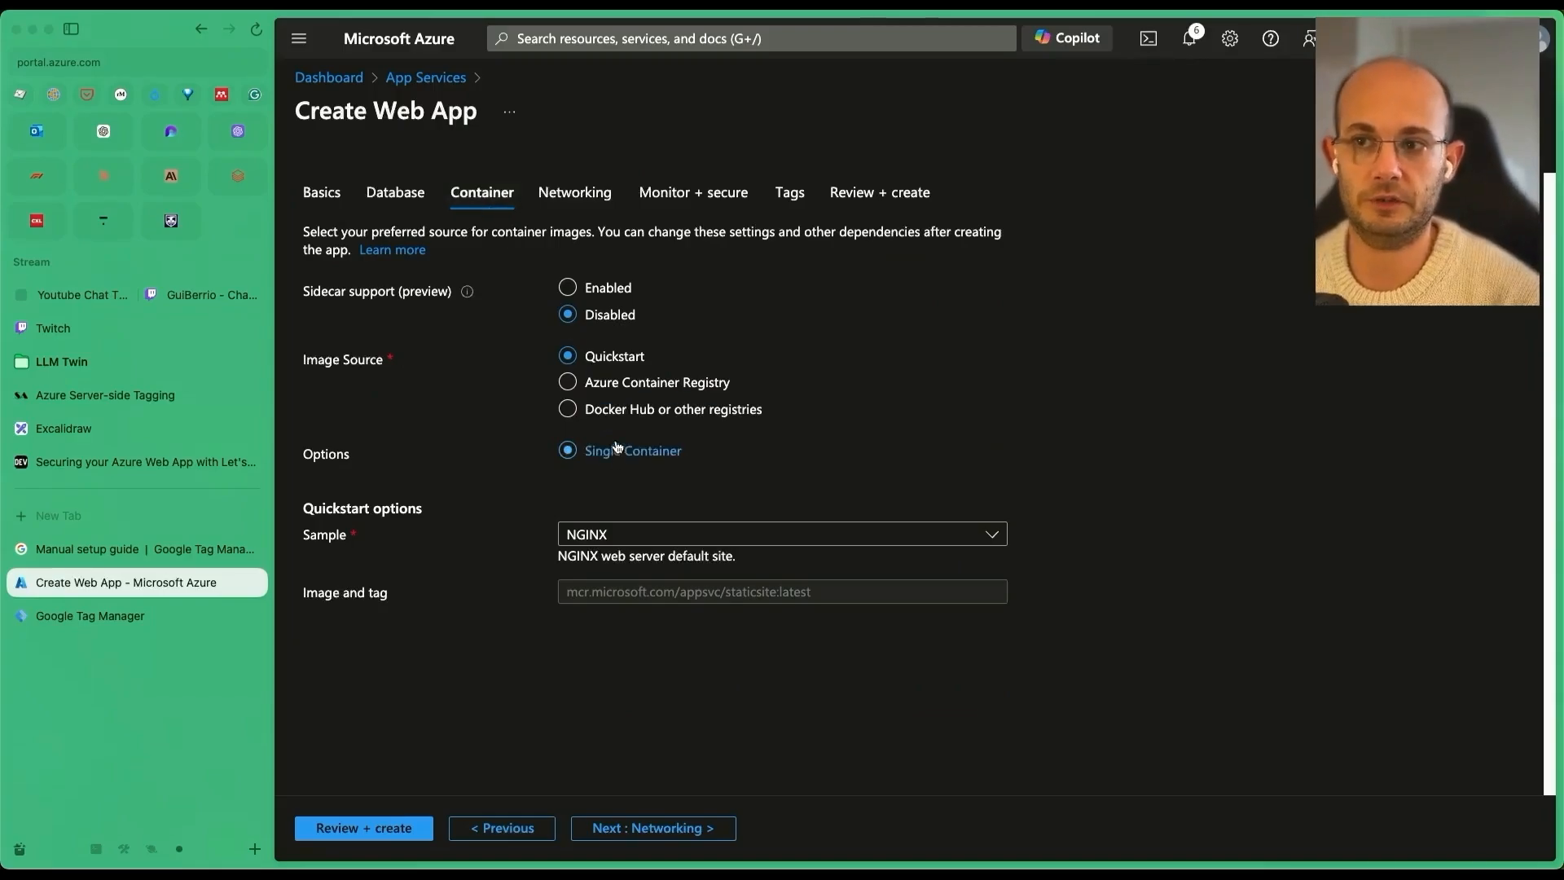
# Choose Docker Hub or other registries and replace the registry server URL host with gcr.io.
pyautogui.click(617, 410)
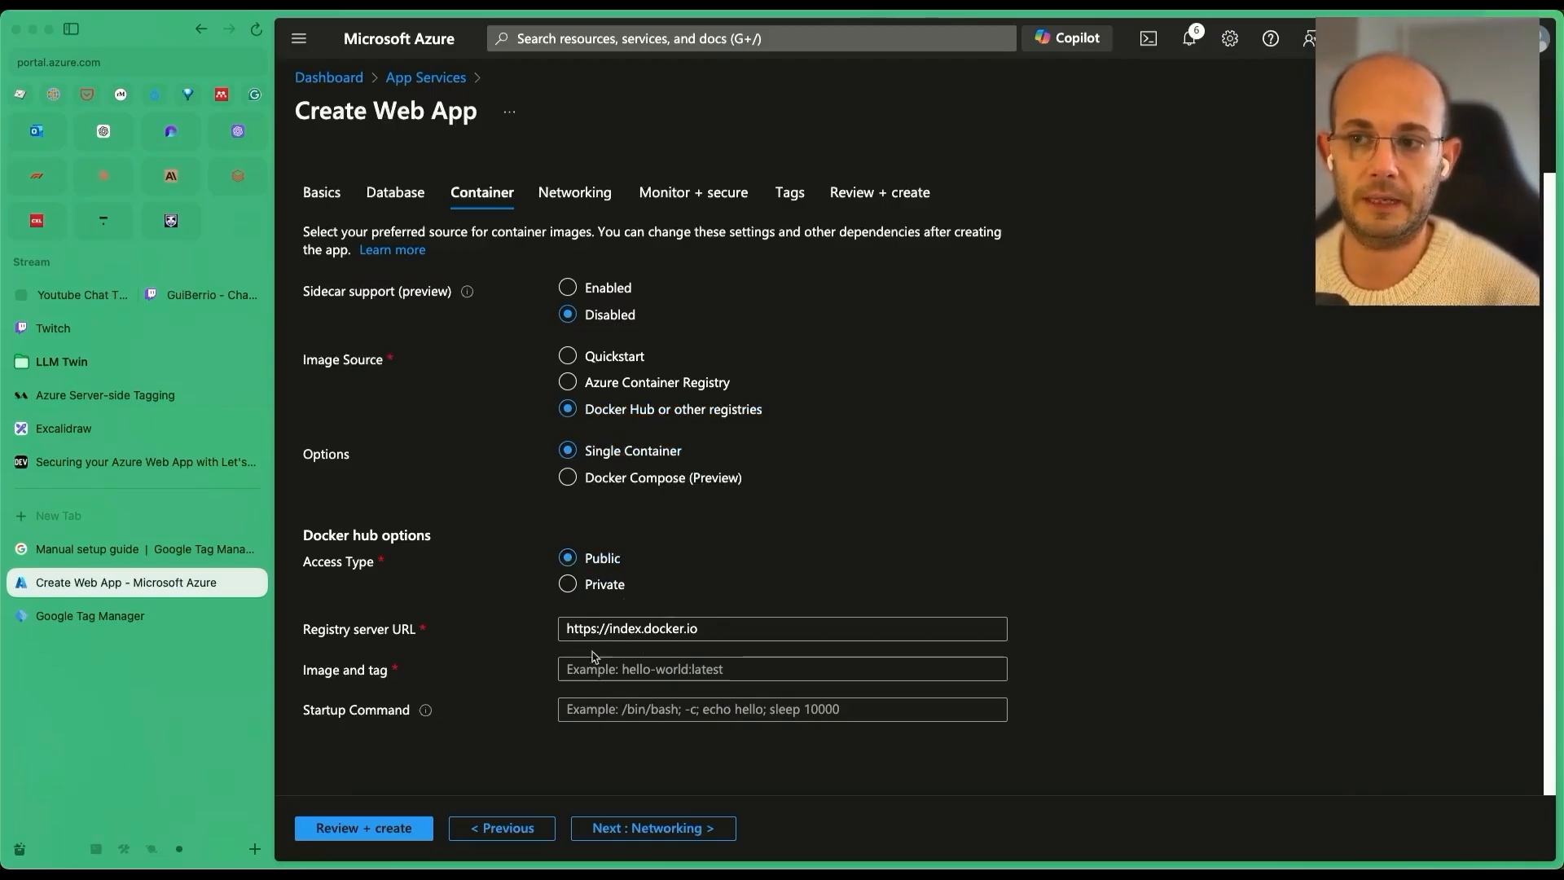
pyautogui.click(208, 554)
pyautogui.click(730, 629)
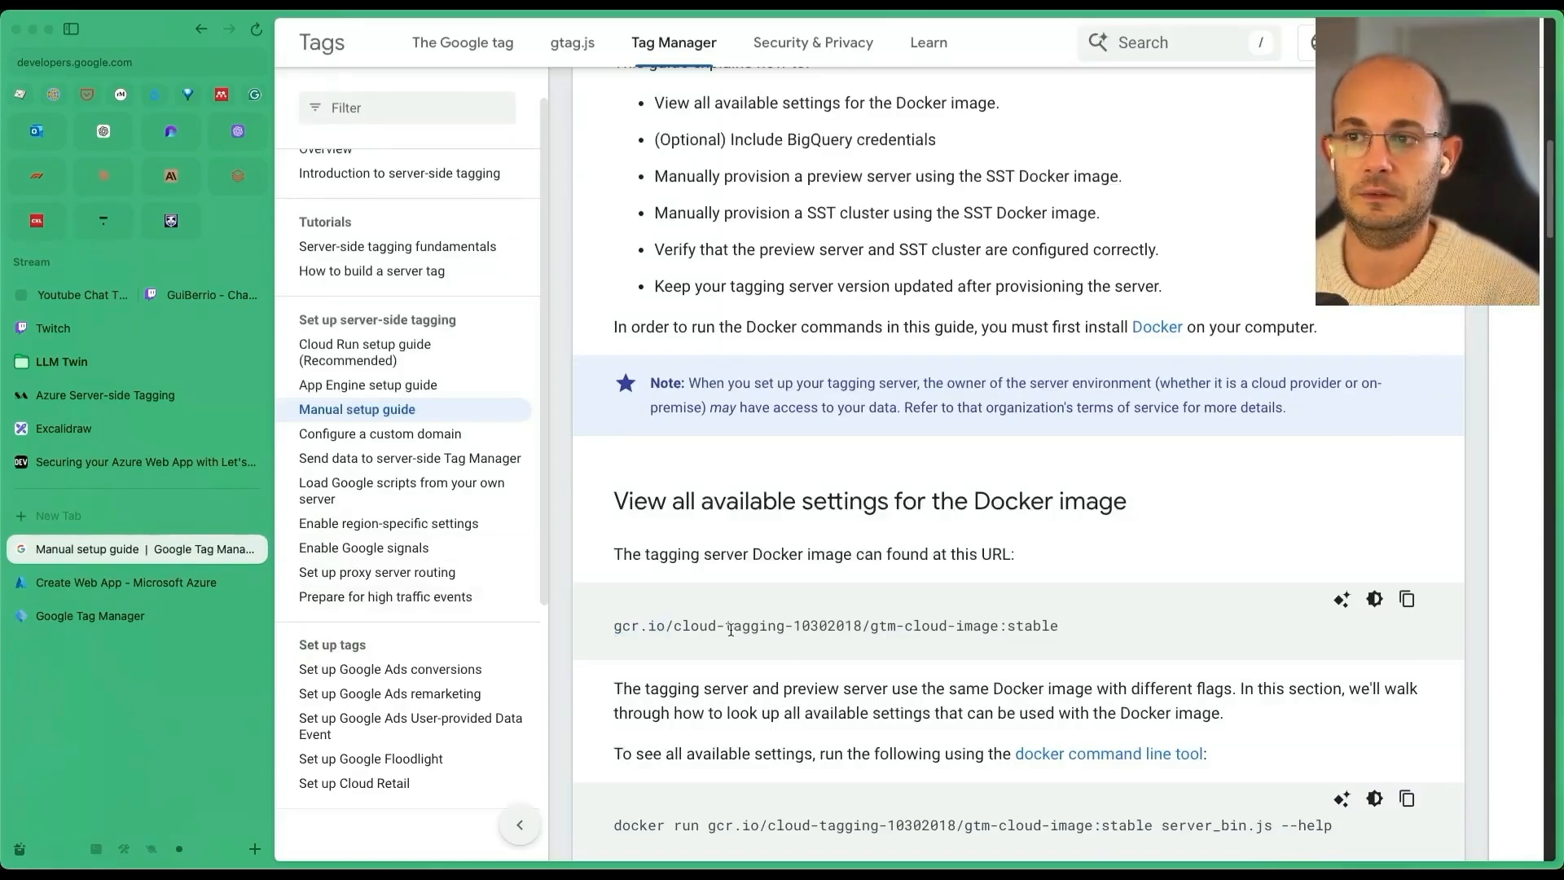
pyautogui.moveTo(672, 626); pyautogui.dragTo(692, 626)
pyautogui.moveTo(1092, 630); pyautogui.dragTo(609, 624)
pyautogui.press('super+c')
pyautogui.click(143, 582)
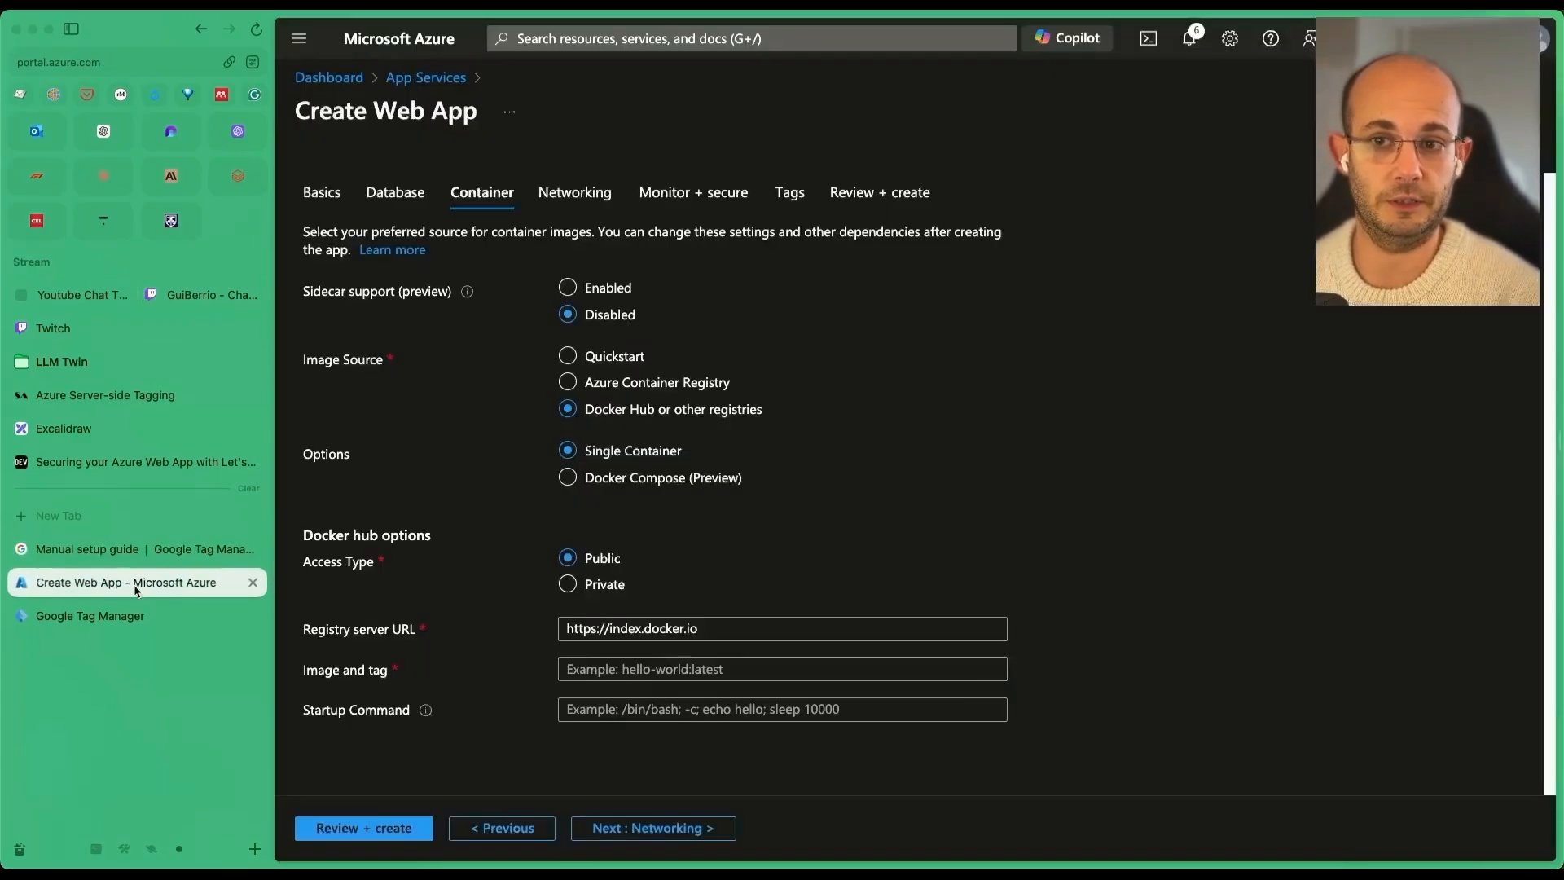
pyautogui.moveTo(721, 631); pyautogui.dragTo(612, 635)
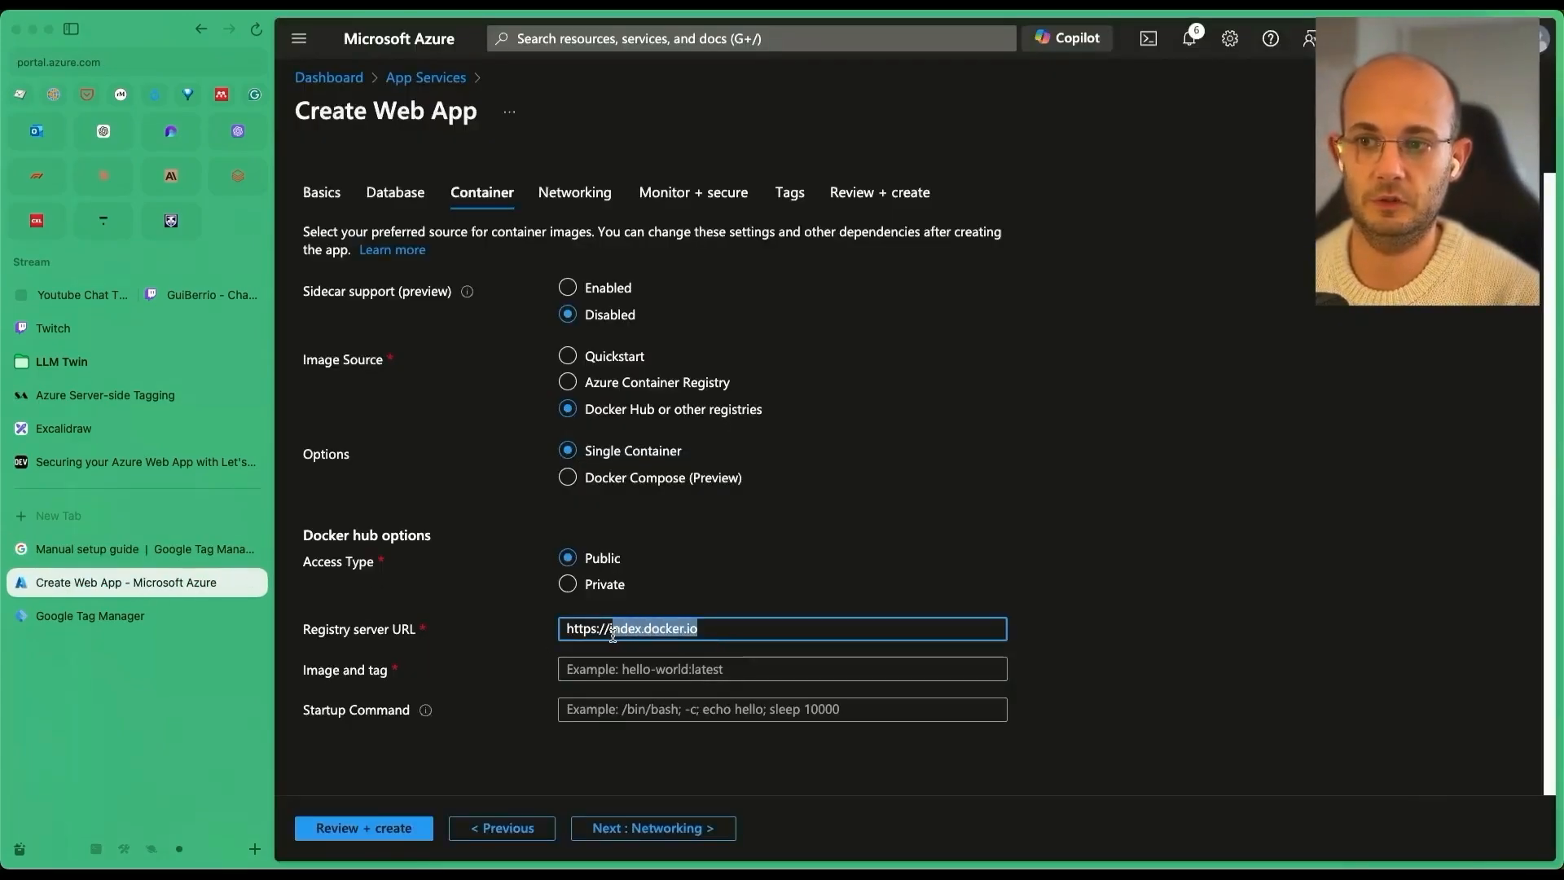
pyautogui.press('super+v')
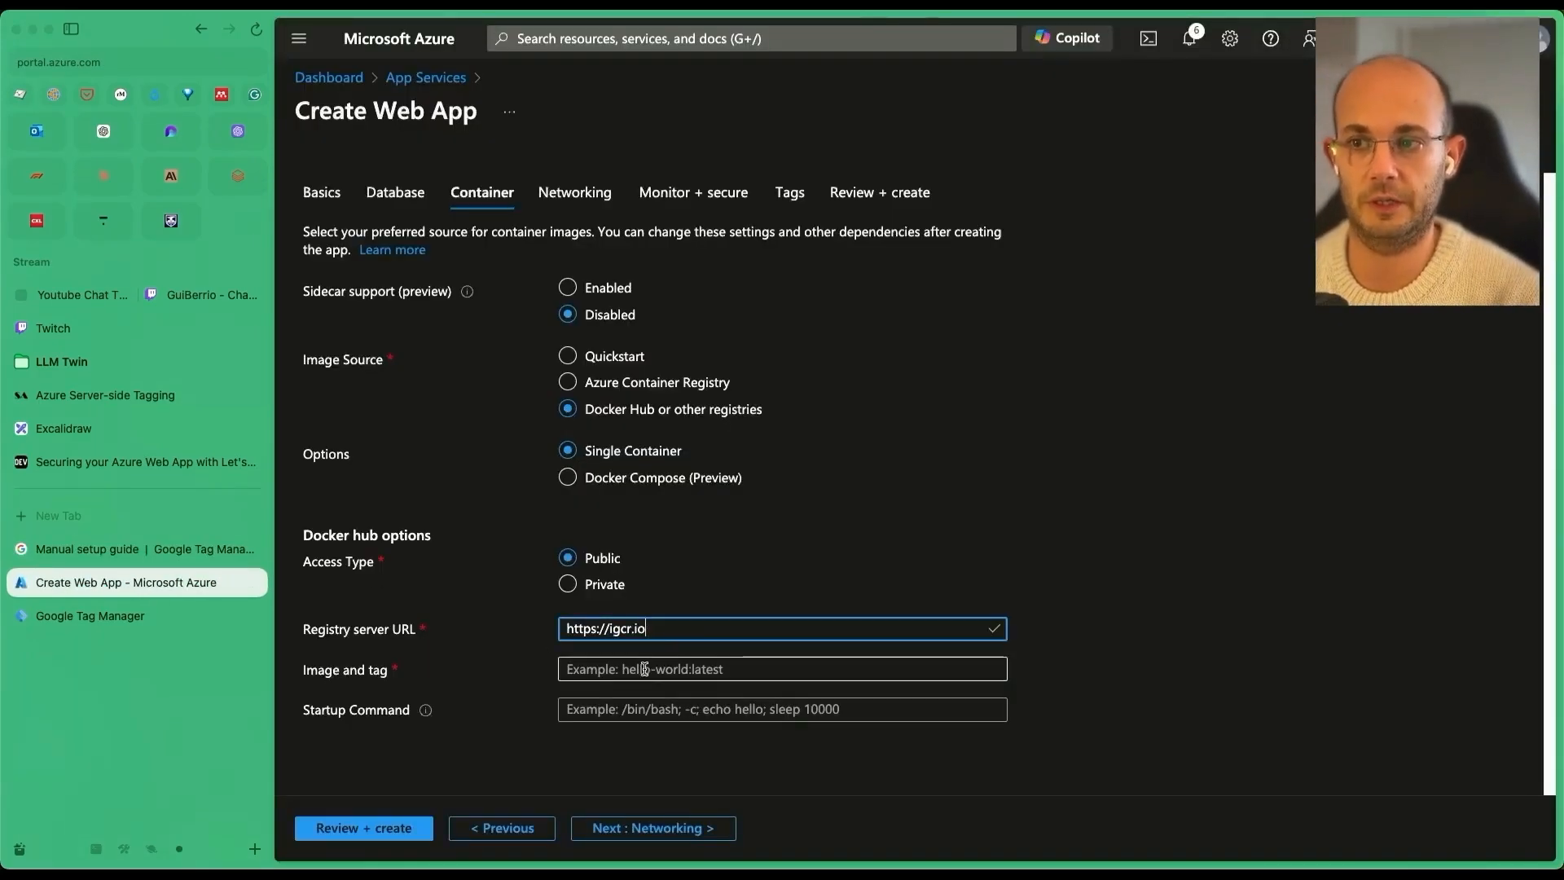
# Set Image and tag to cloud-tagging-10302018/gtm-cloud-image:stable from the setup guide, then Review + create.
pyautogui.click(116, 550)
pyautogui.moveTo(673, 626); pyautogui.dragTo(1004, 633)
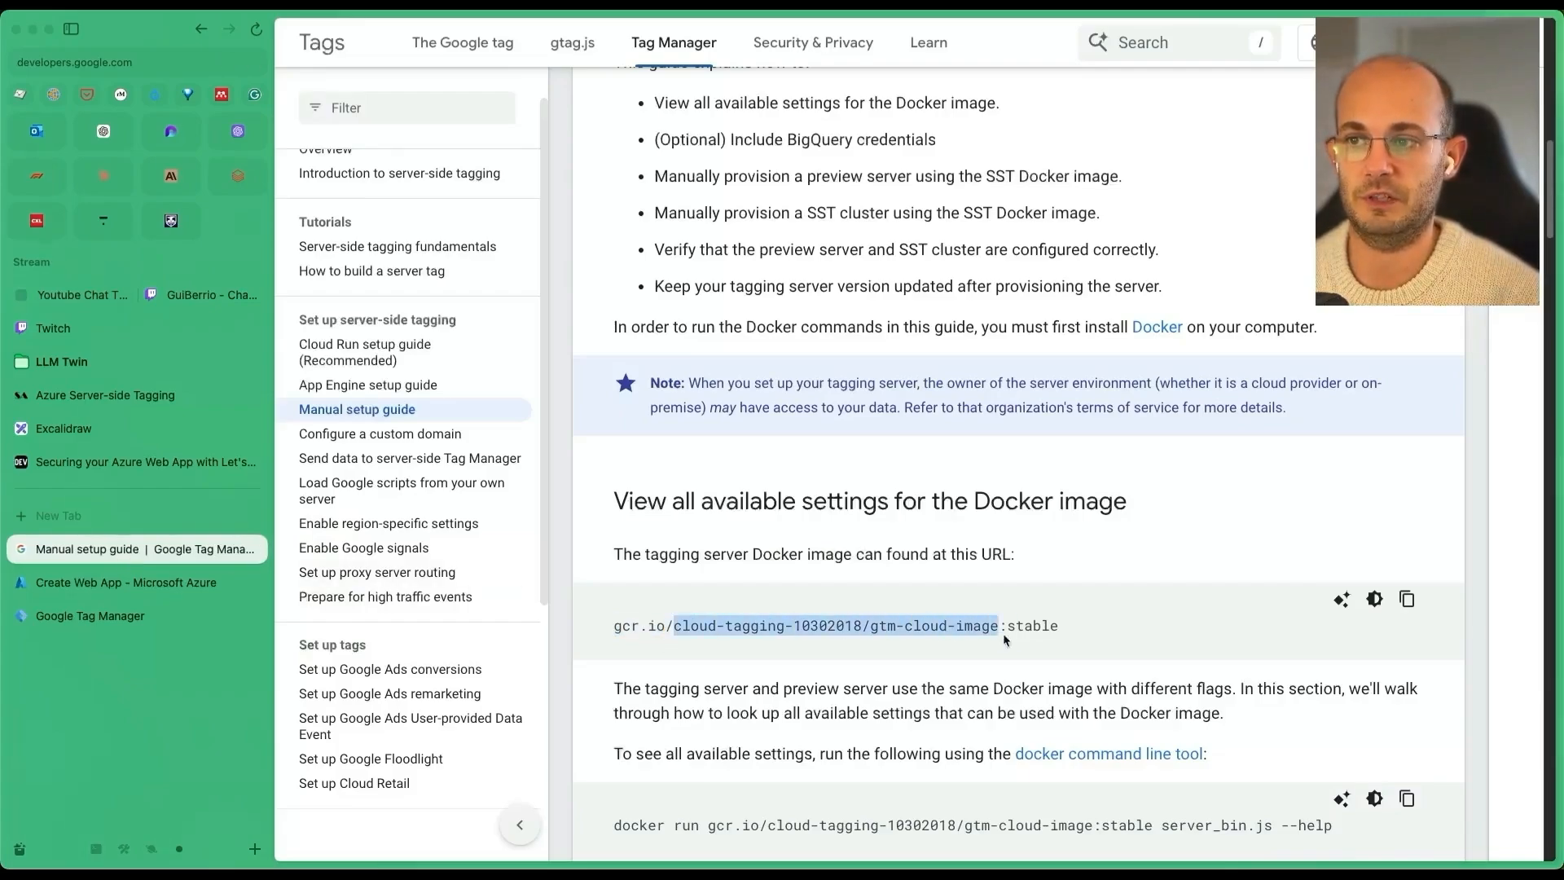
pyautogui.click(11, 580)
pyautogui.click(694, 670)
pyautogui.write('cloud-tagging-10302018/gtm-cloud-image:stable')
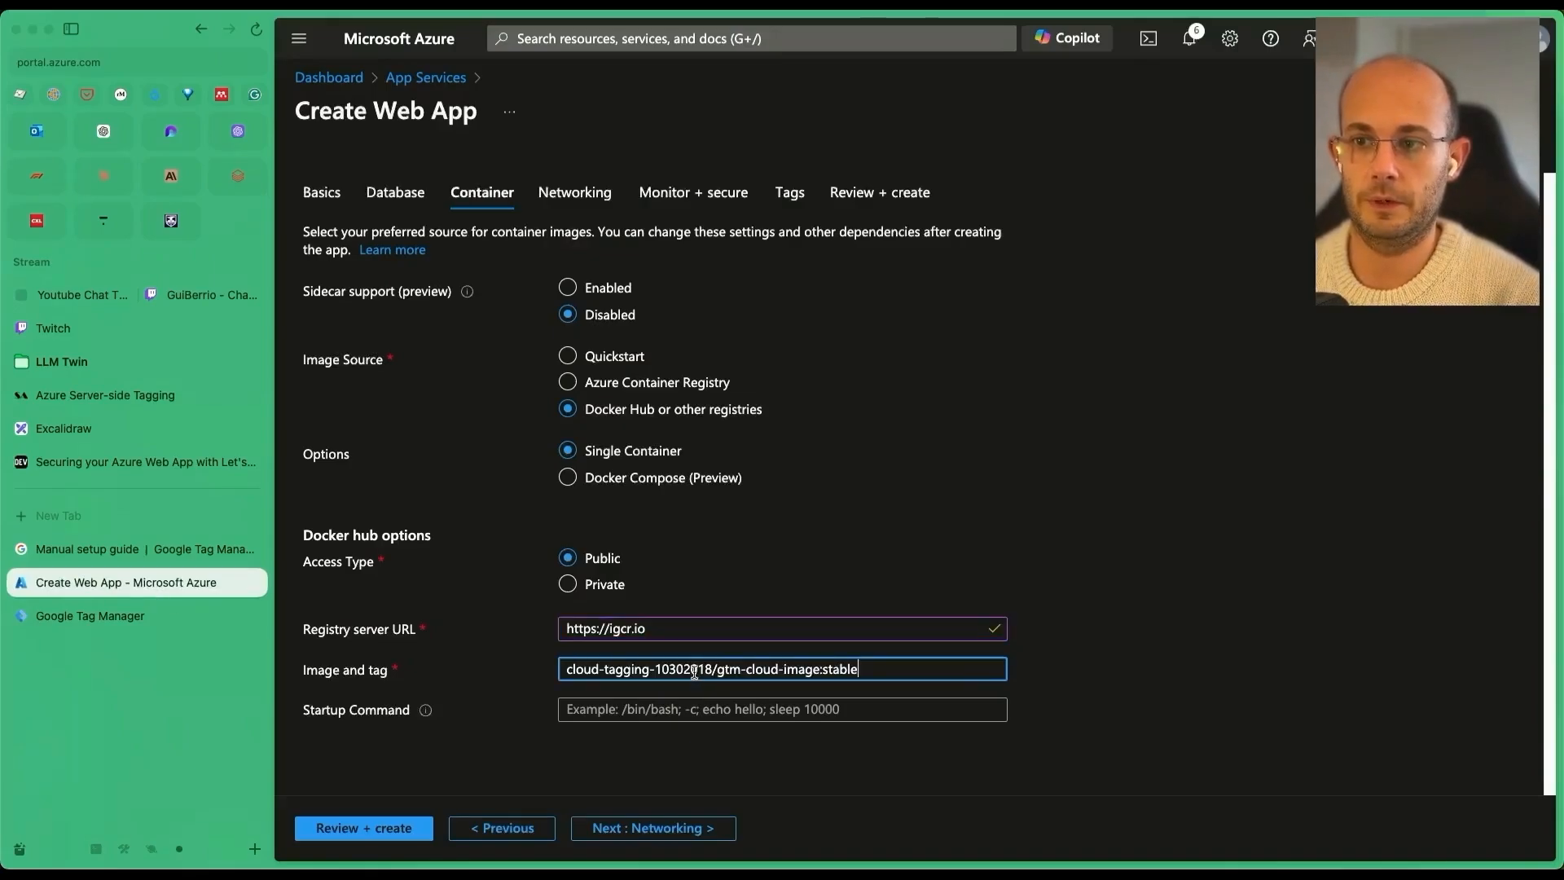
pyautogui.click(357, 839)
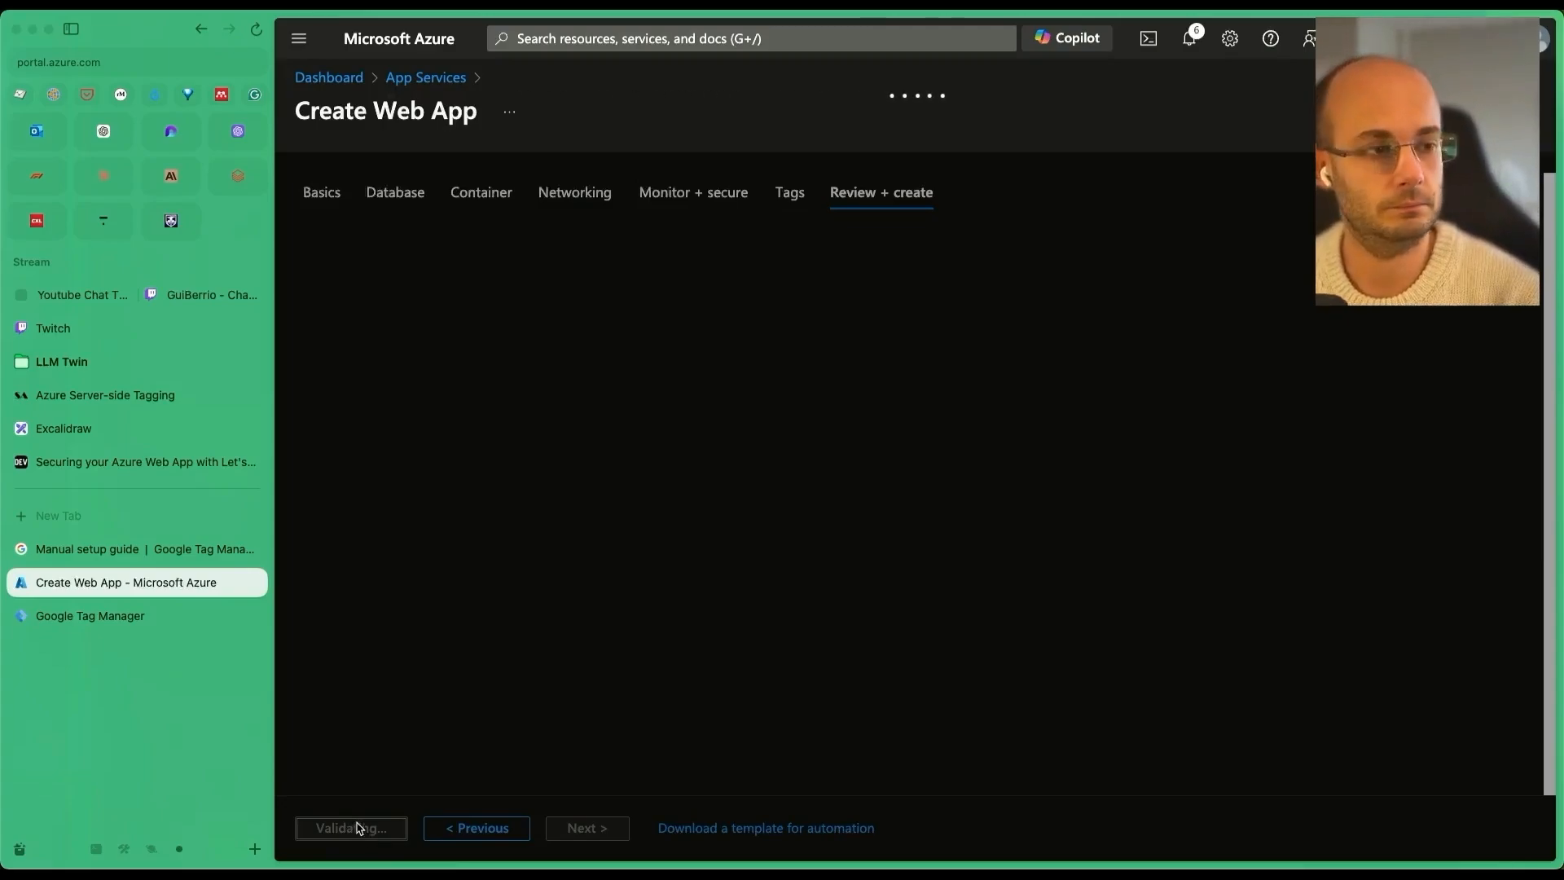
# Create the tagging-server web app and go to the resource once deployment completes.
pyautogui.press('super+s')
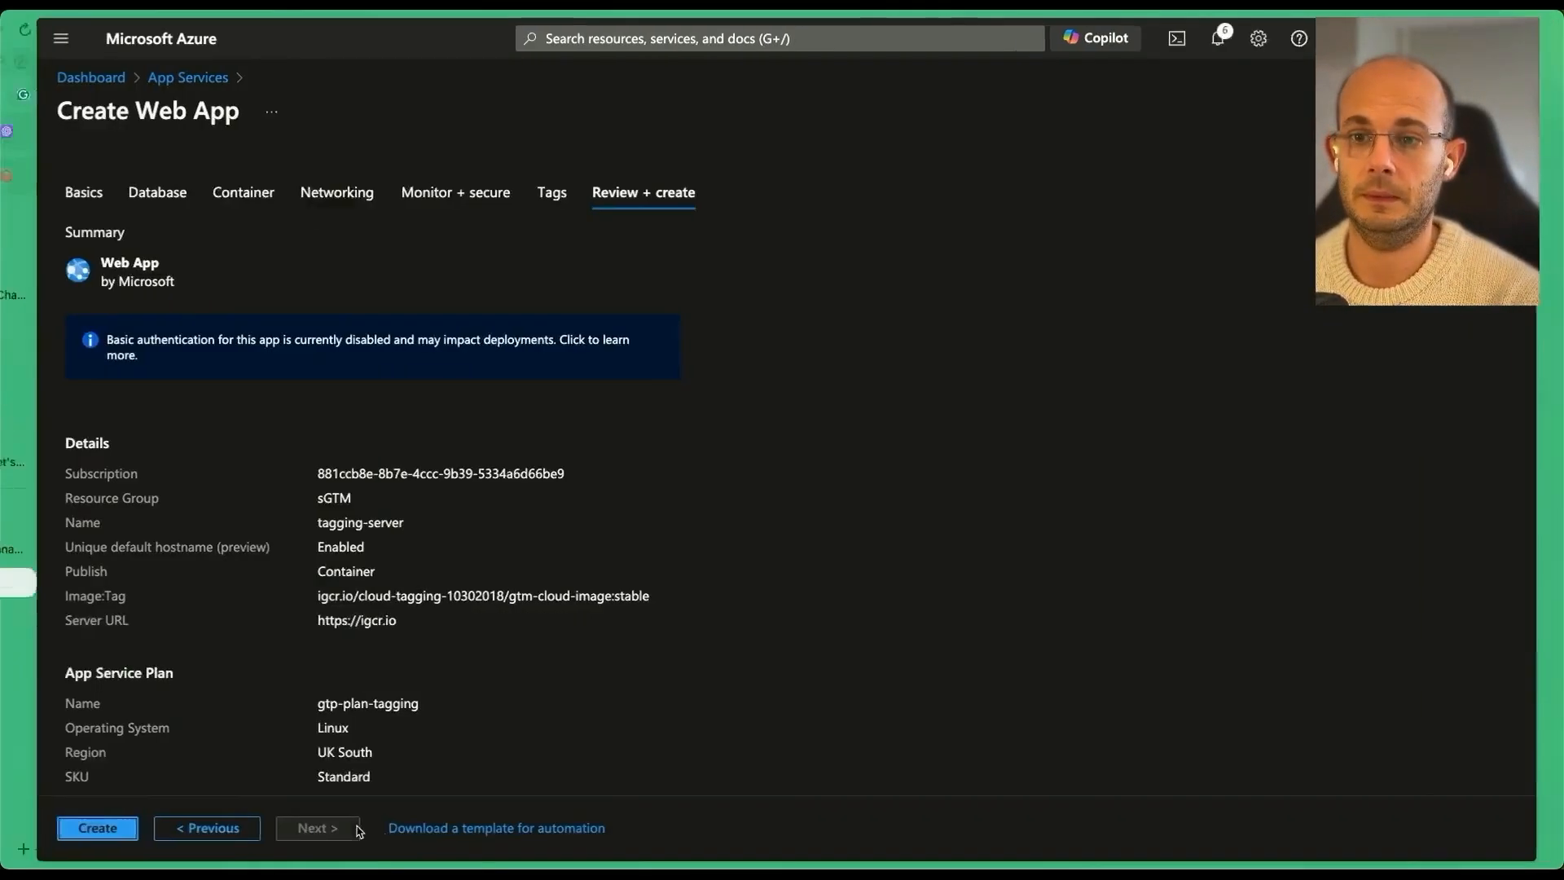
pyautogui.click(67, 828)
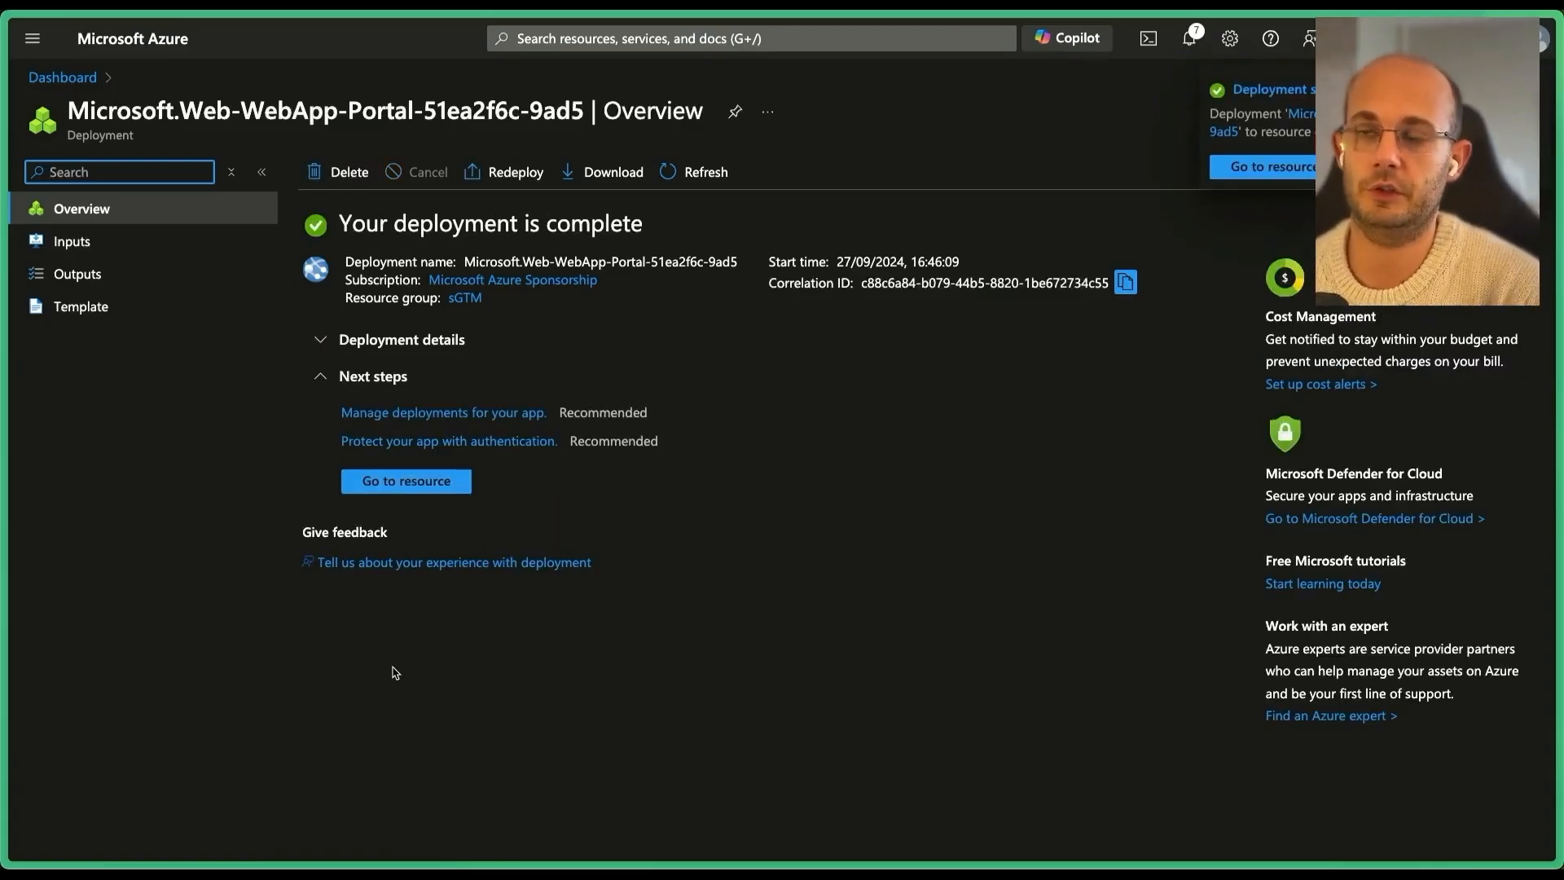
pyautogui.click(395, 484)
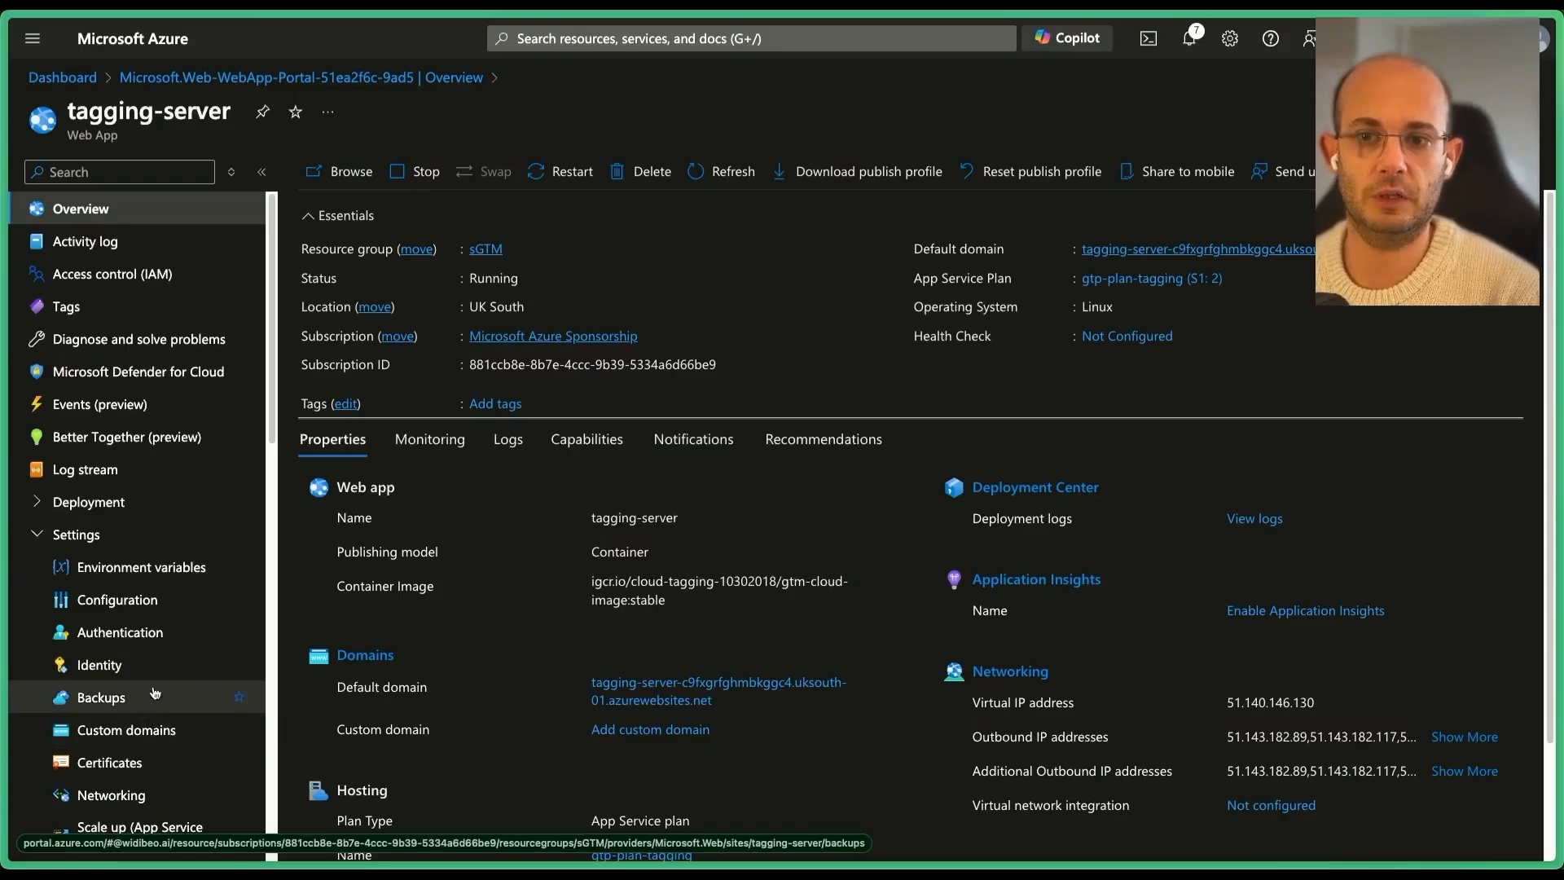
# In Environment variables, add a CONTAINER_CONFIG app setting with the container config value.
pyautogui.click(165, 572)
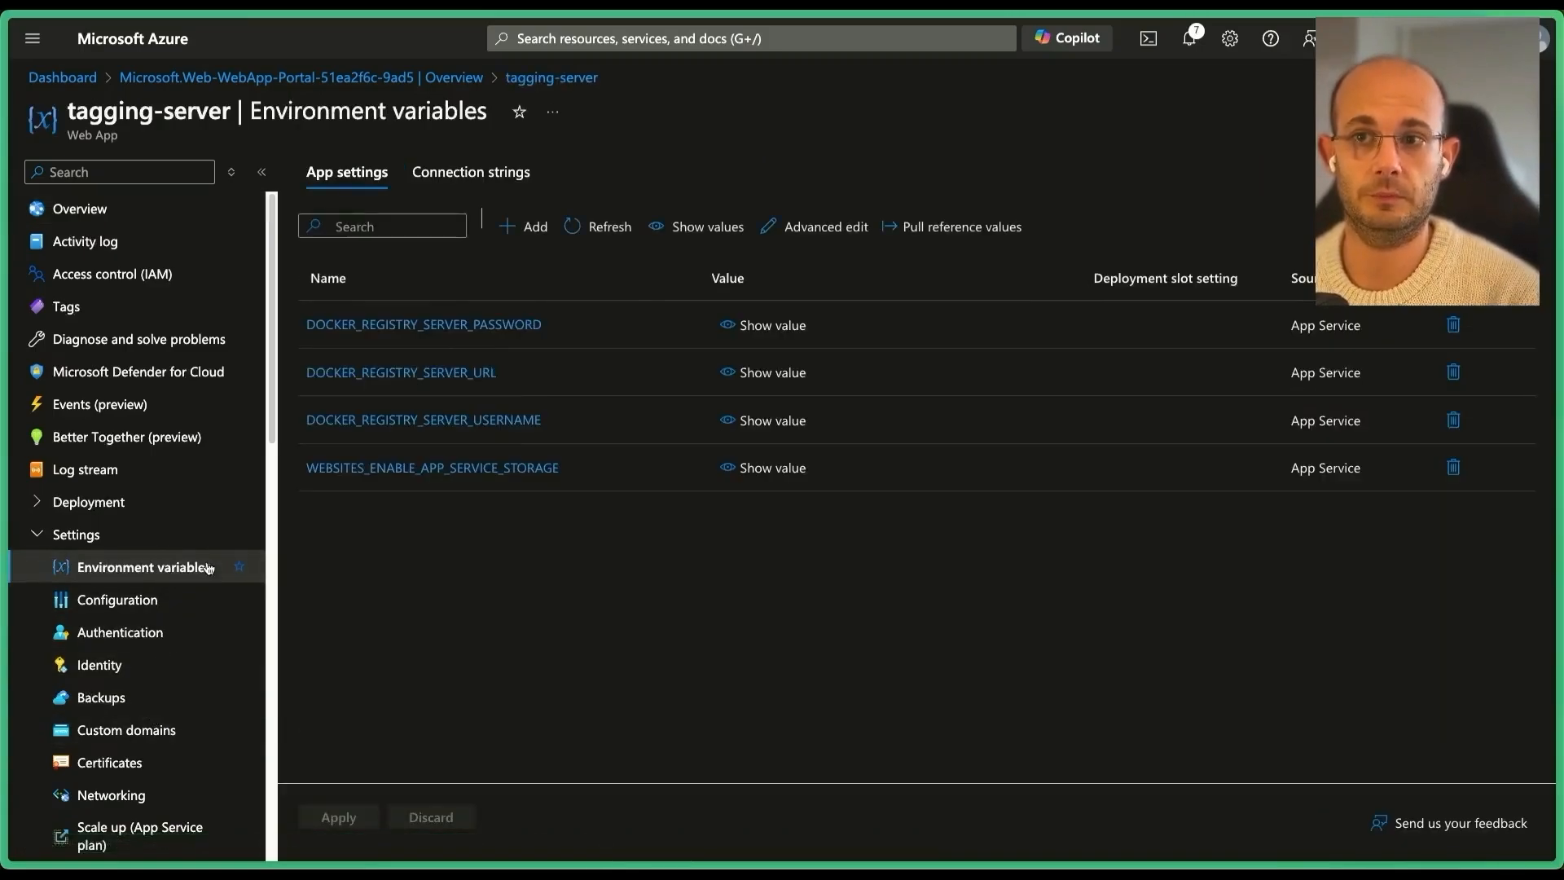
pyautogui.click(525, 227)
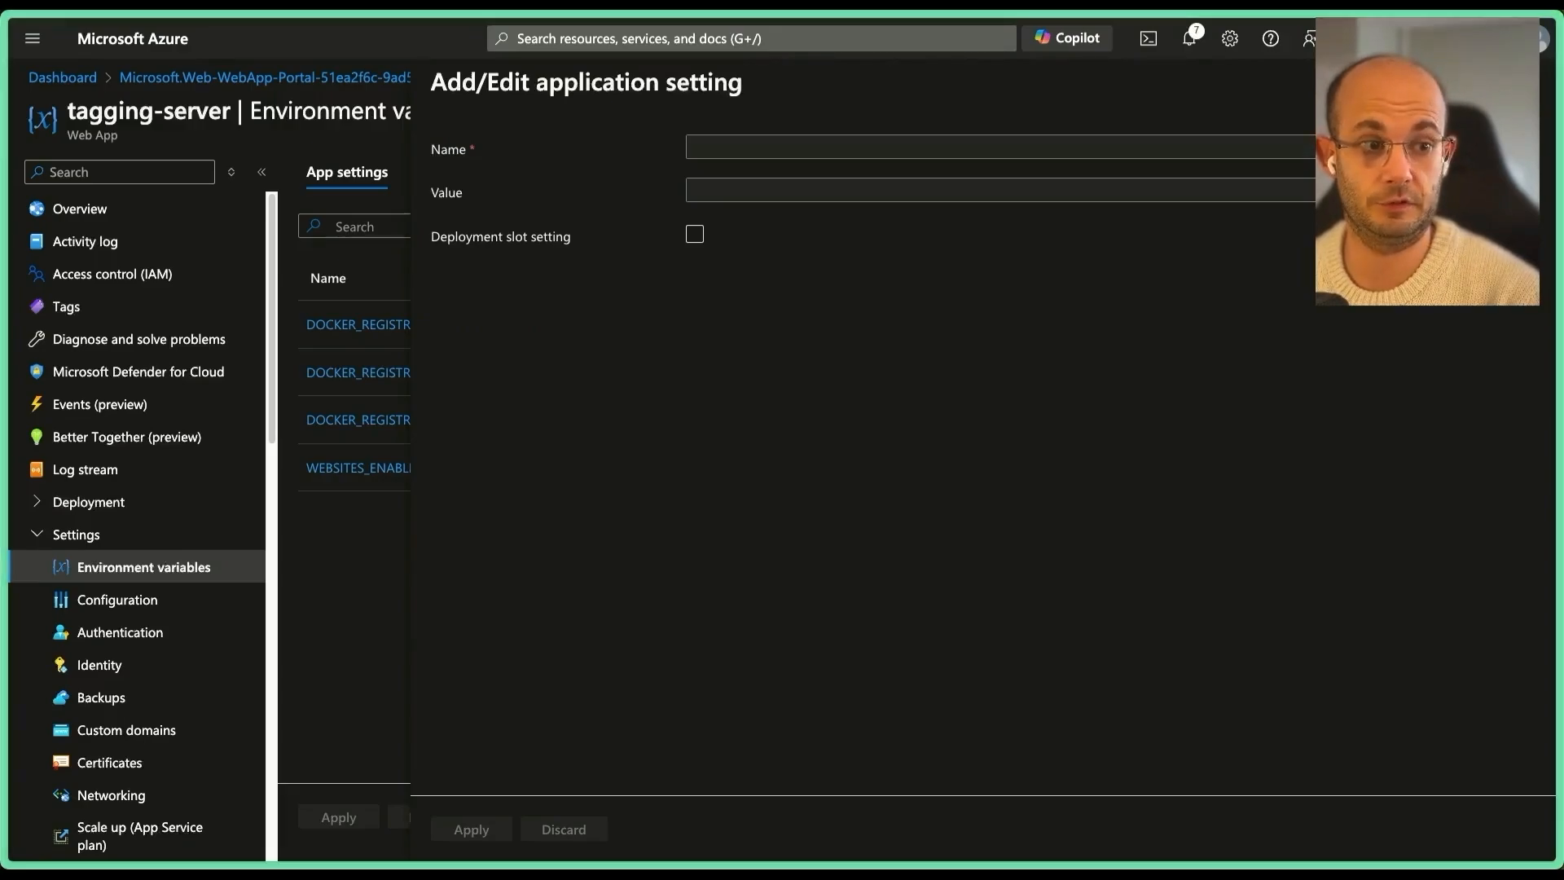
pyautogui.click(900, 144)
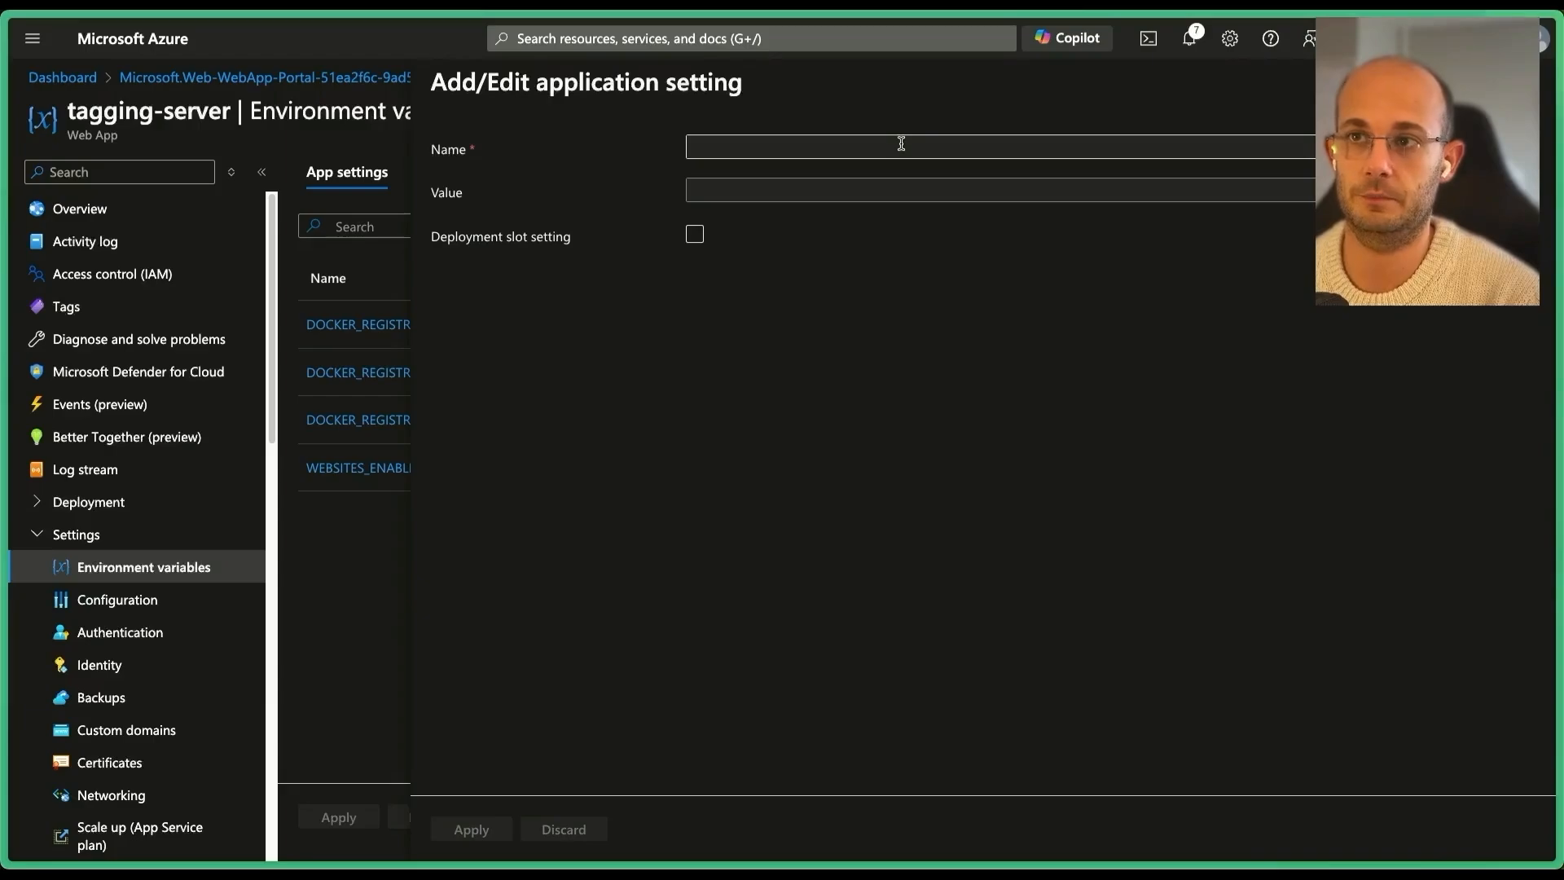
pyautogui.write('CONTAINER_CONFIG')
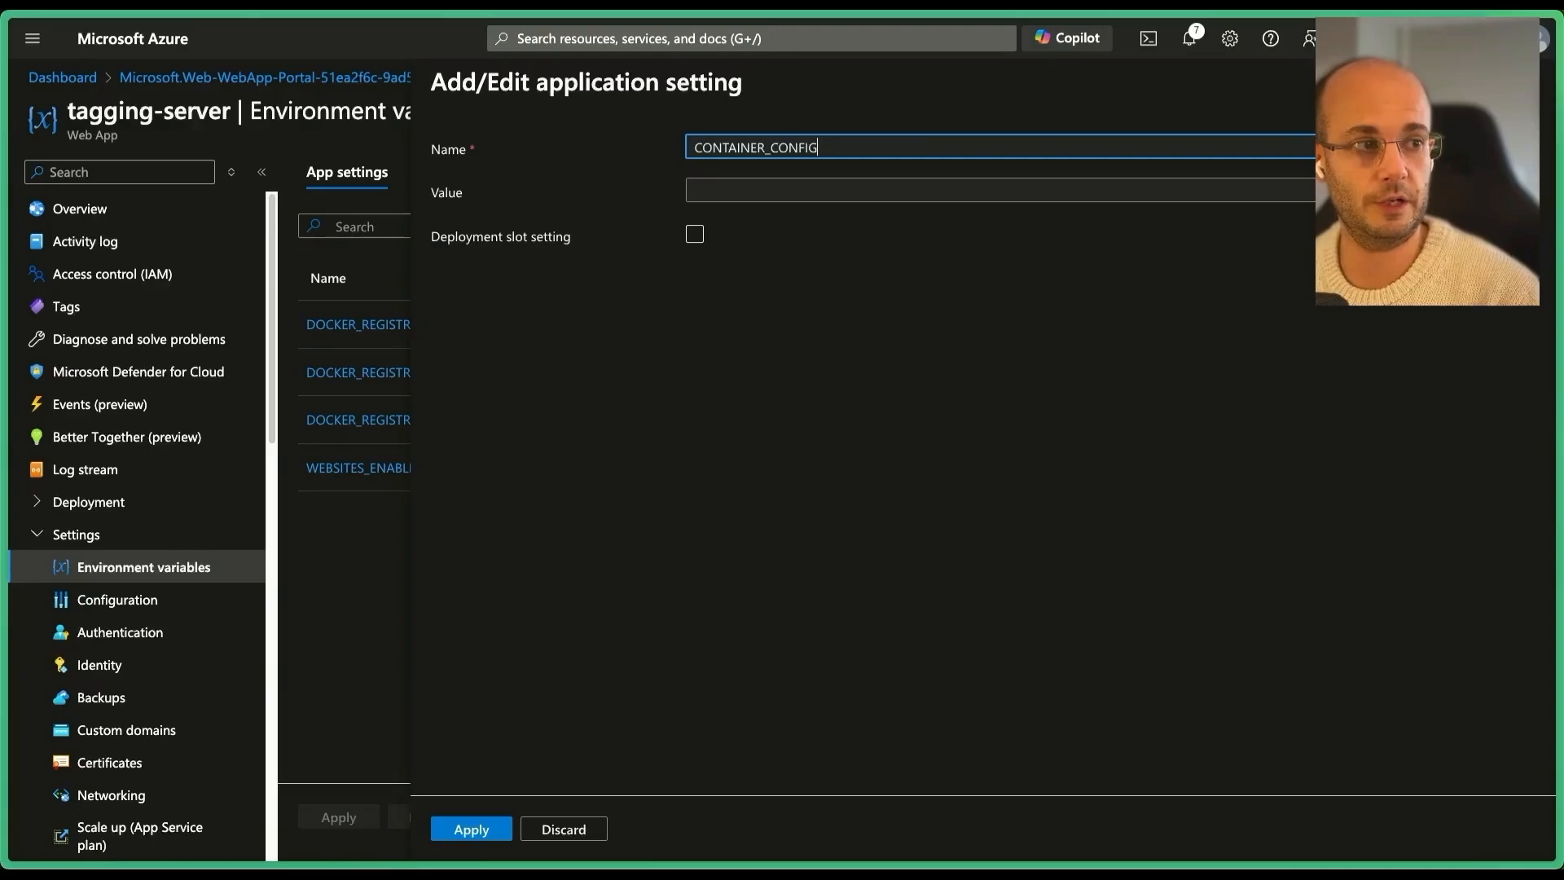
pyautogui.press('super+Tab')
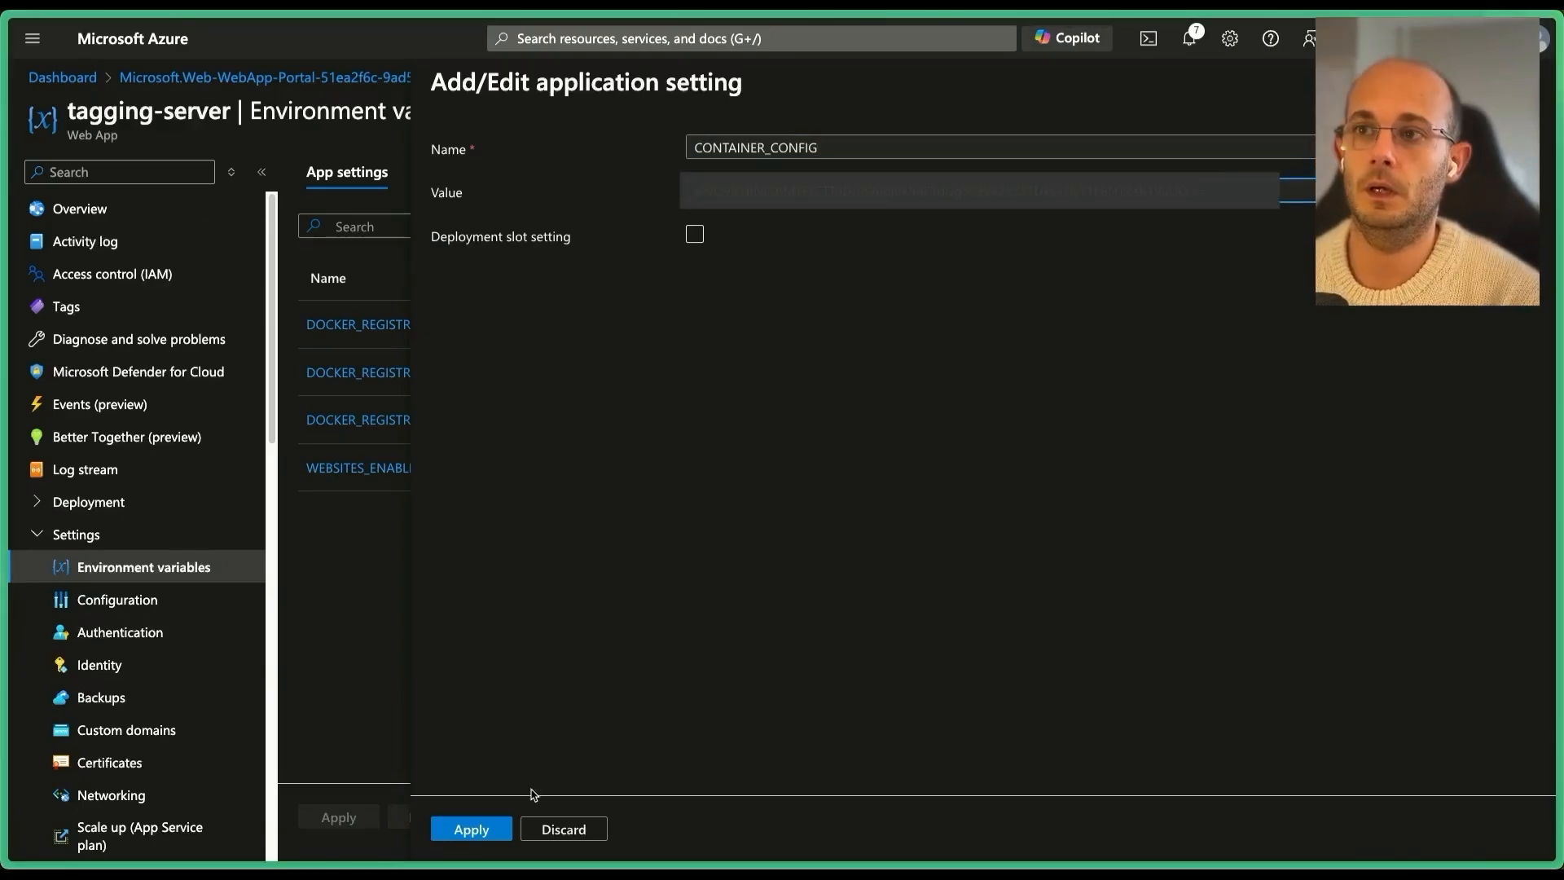
pyautogui.click(476, 829)
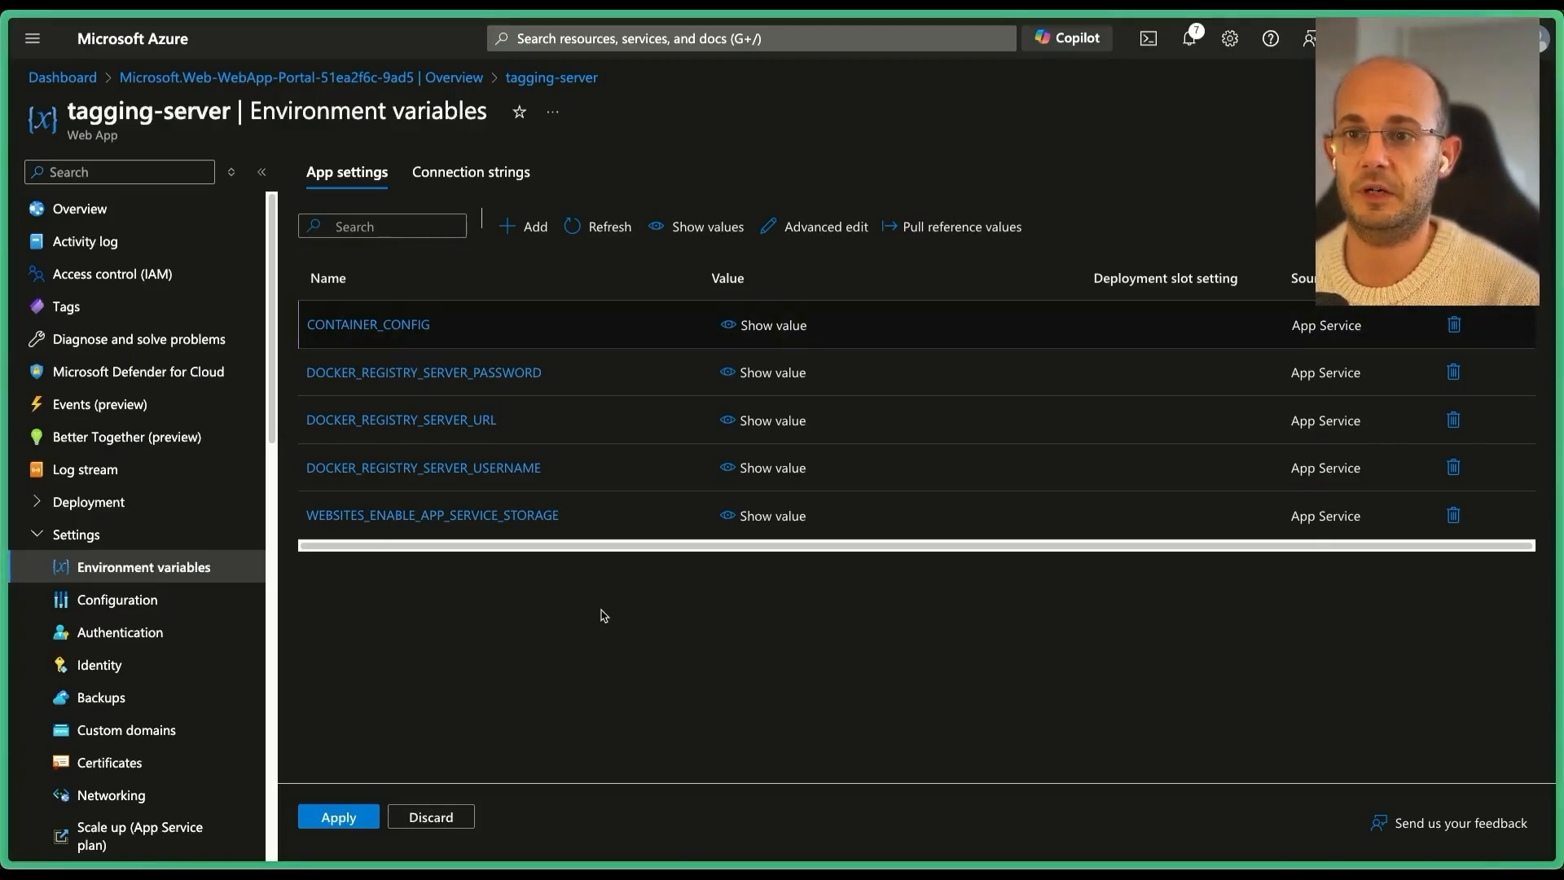
# Add PREVIEW_SERVER_URL pointing to preview-server's azurewebsites address, then apply and confirm the settings.
pyautogui.click(538, 227)
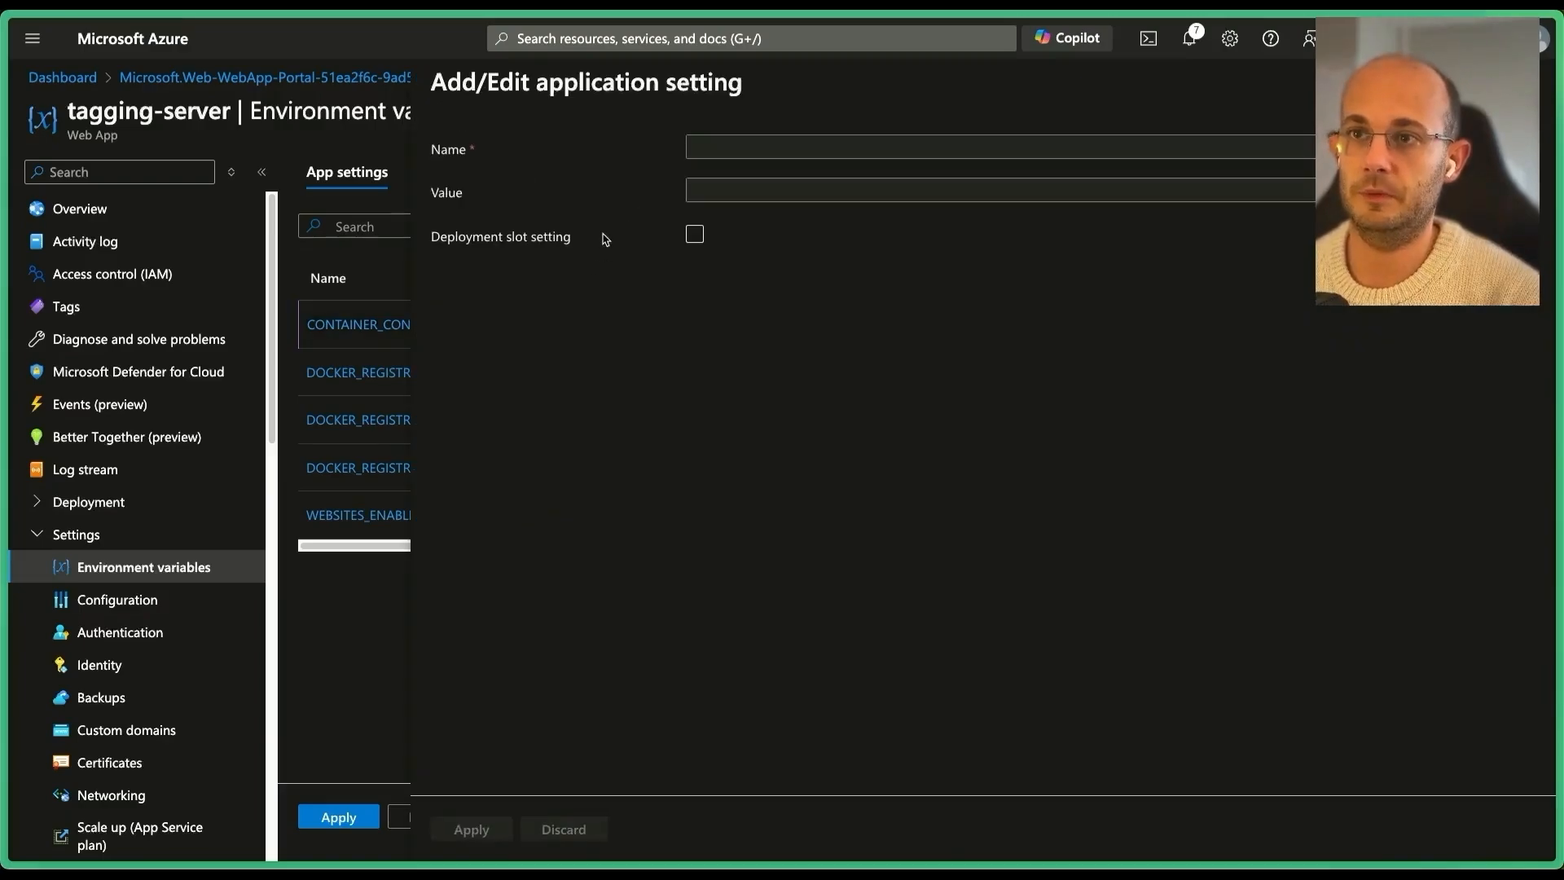
pyautogui.click(743, 149)
pyautogui.write('PREVIEW_SERVER_URL')
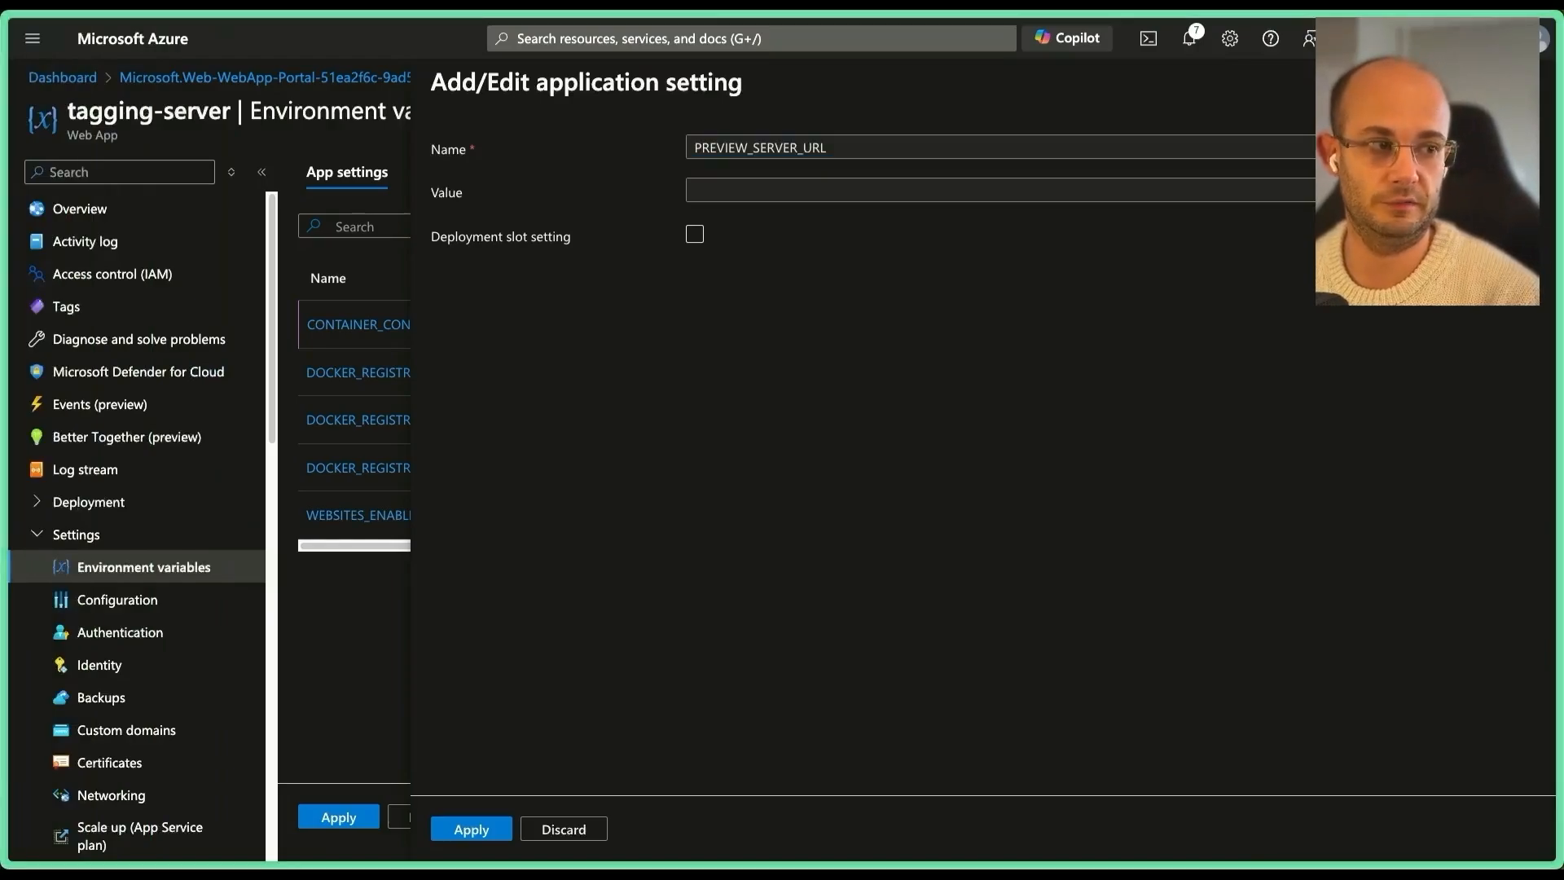
pyautogui.click(748, 189)
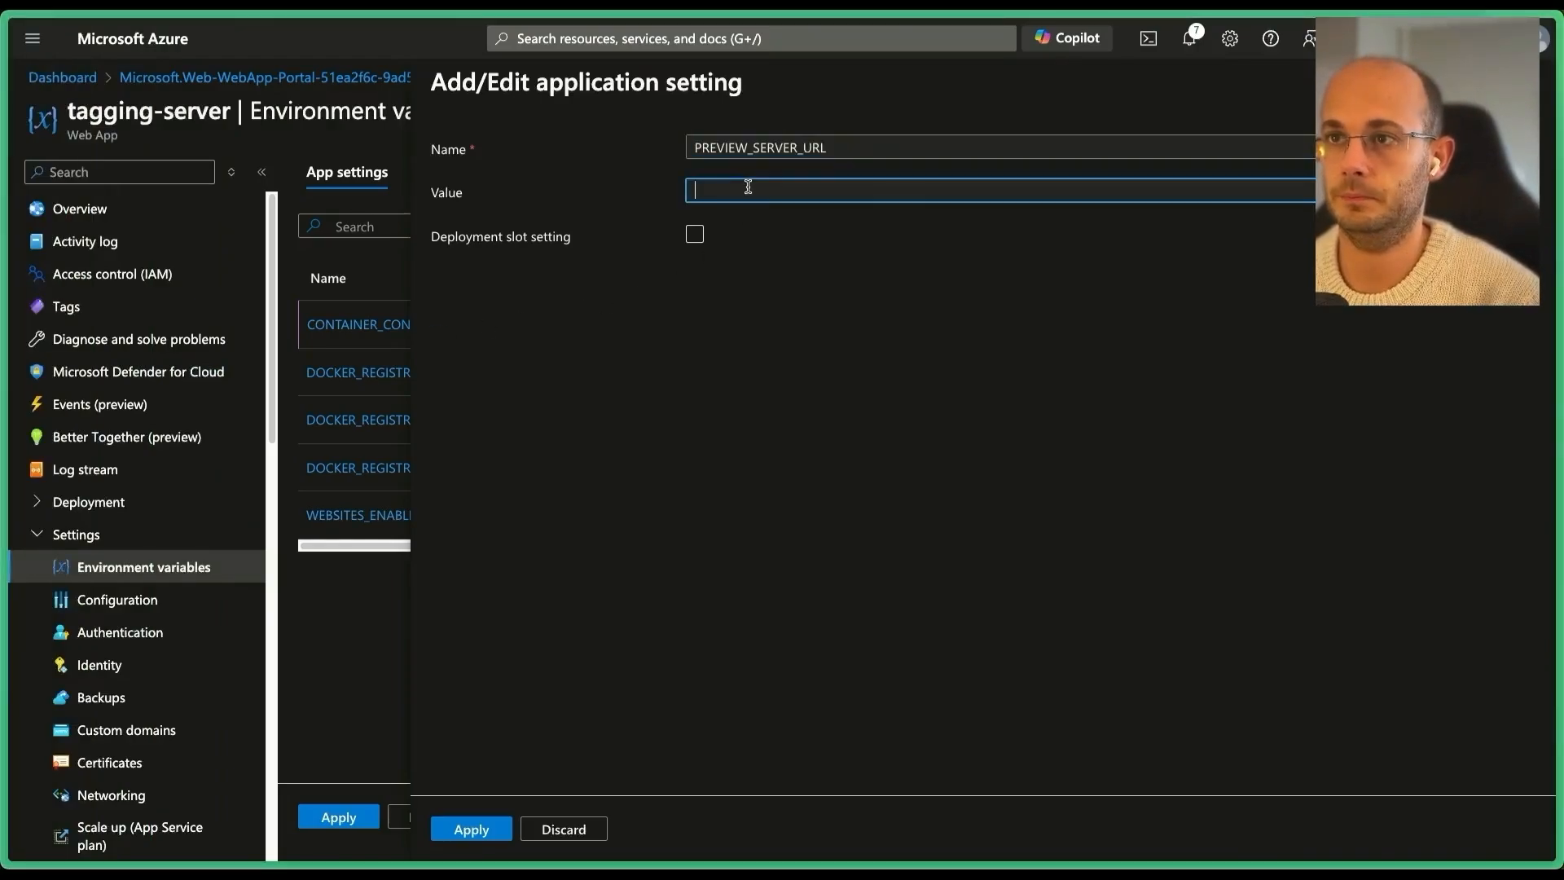
pyautogui.write('preview-server-ffhqgte0fhhffxgh.uksouth-01.azurewebsites.net')
pyautogui.click(695, 235)
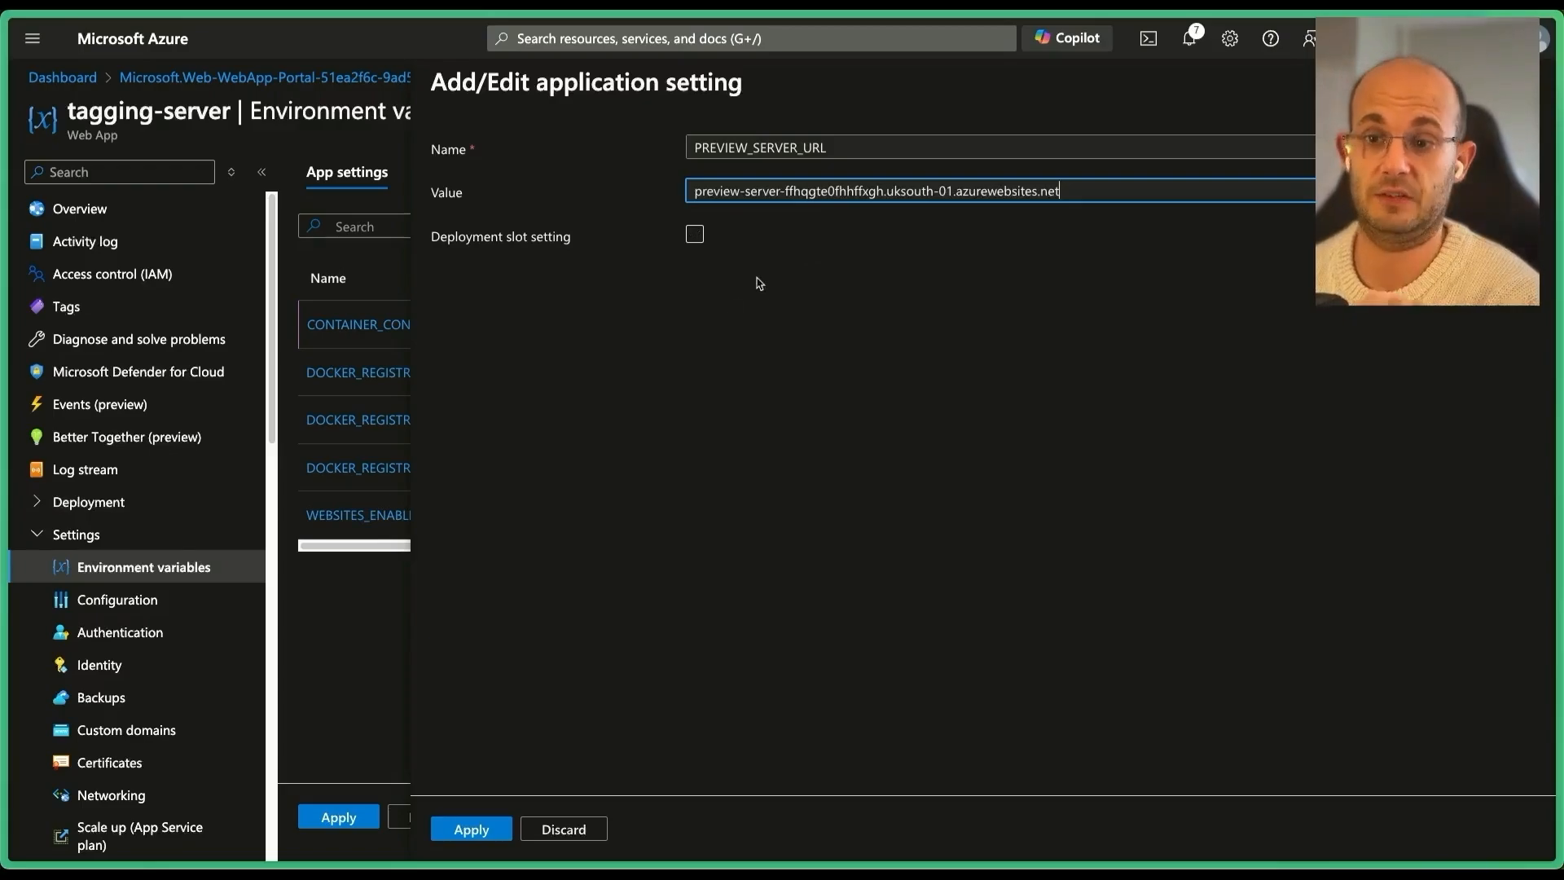
pyautogui.click(473, 835)
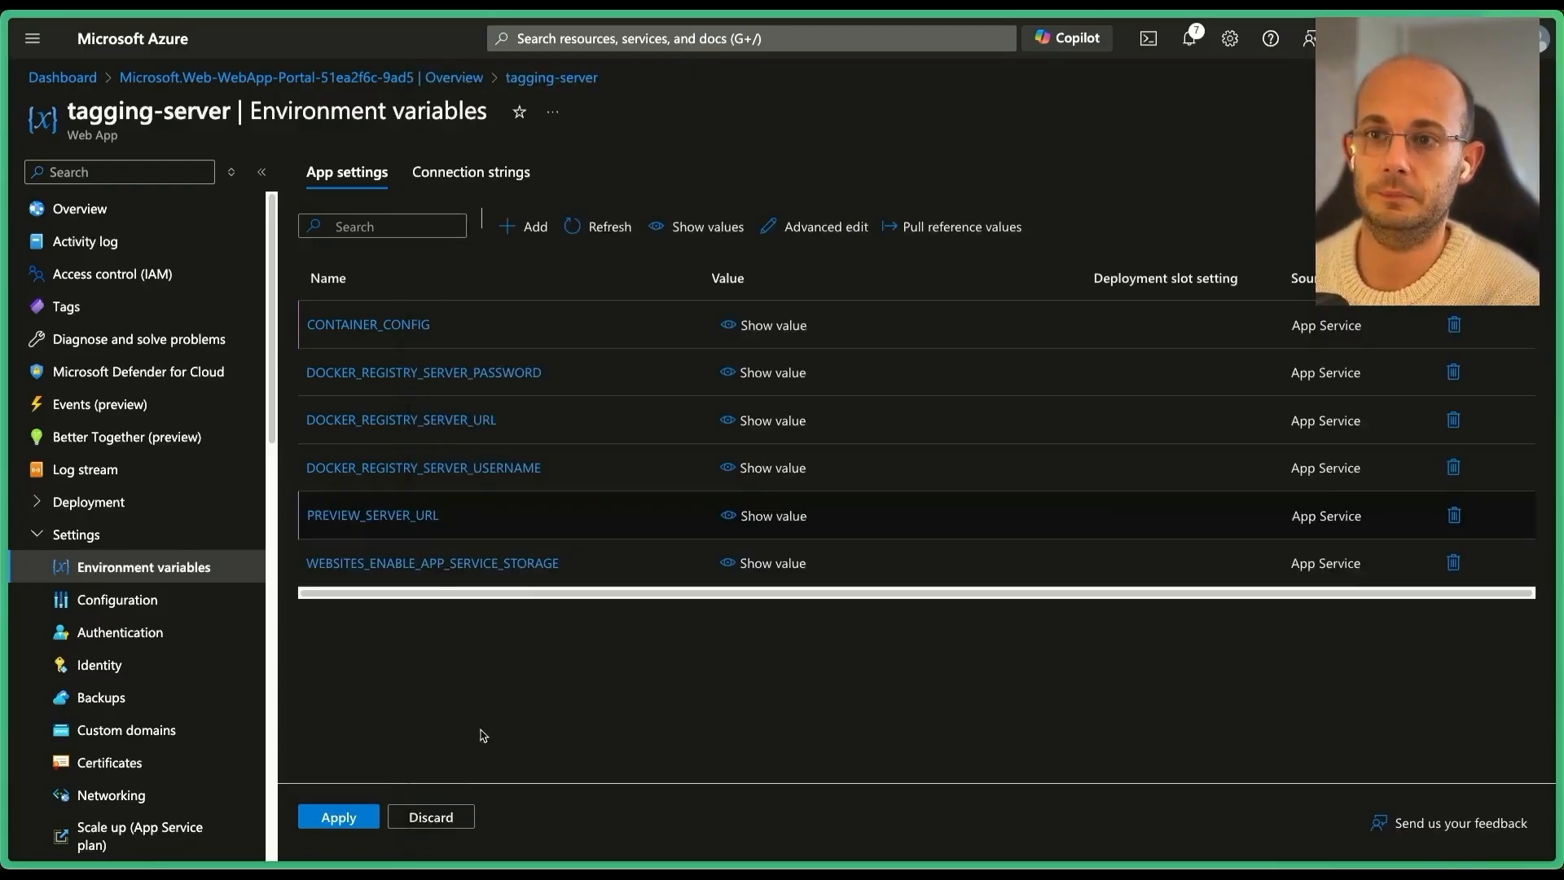
pyautogui.click(338, 817)
pyautogui.click(363, 342)
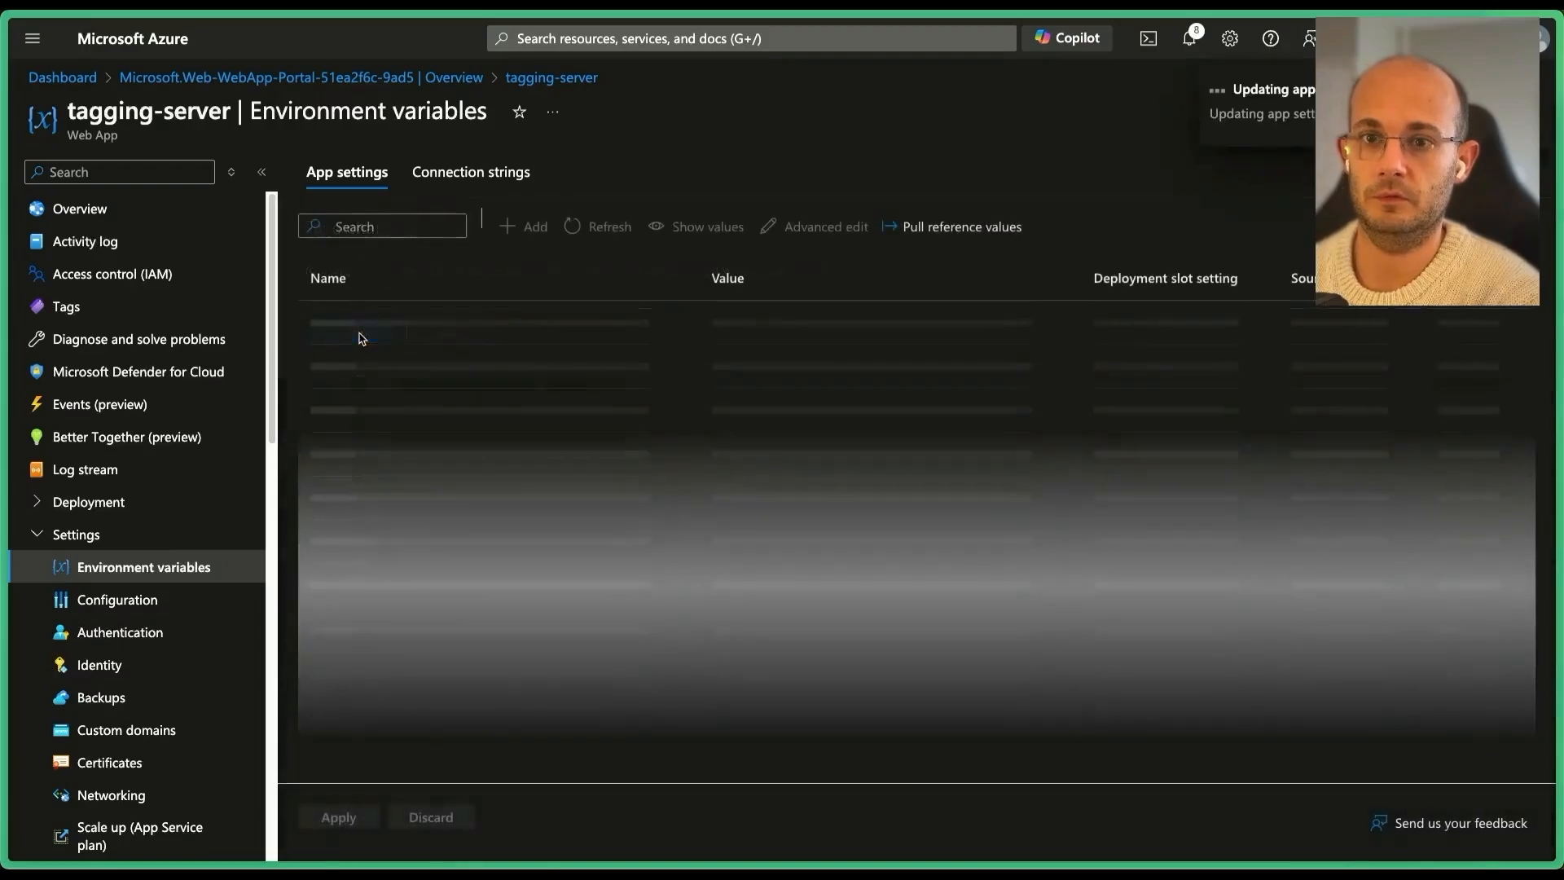
# Enable tagging-server's Health check with probe path /healthz and confirm the save.
pyautogui.write('healthy')
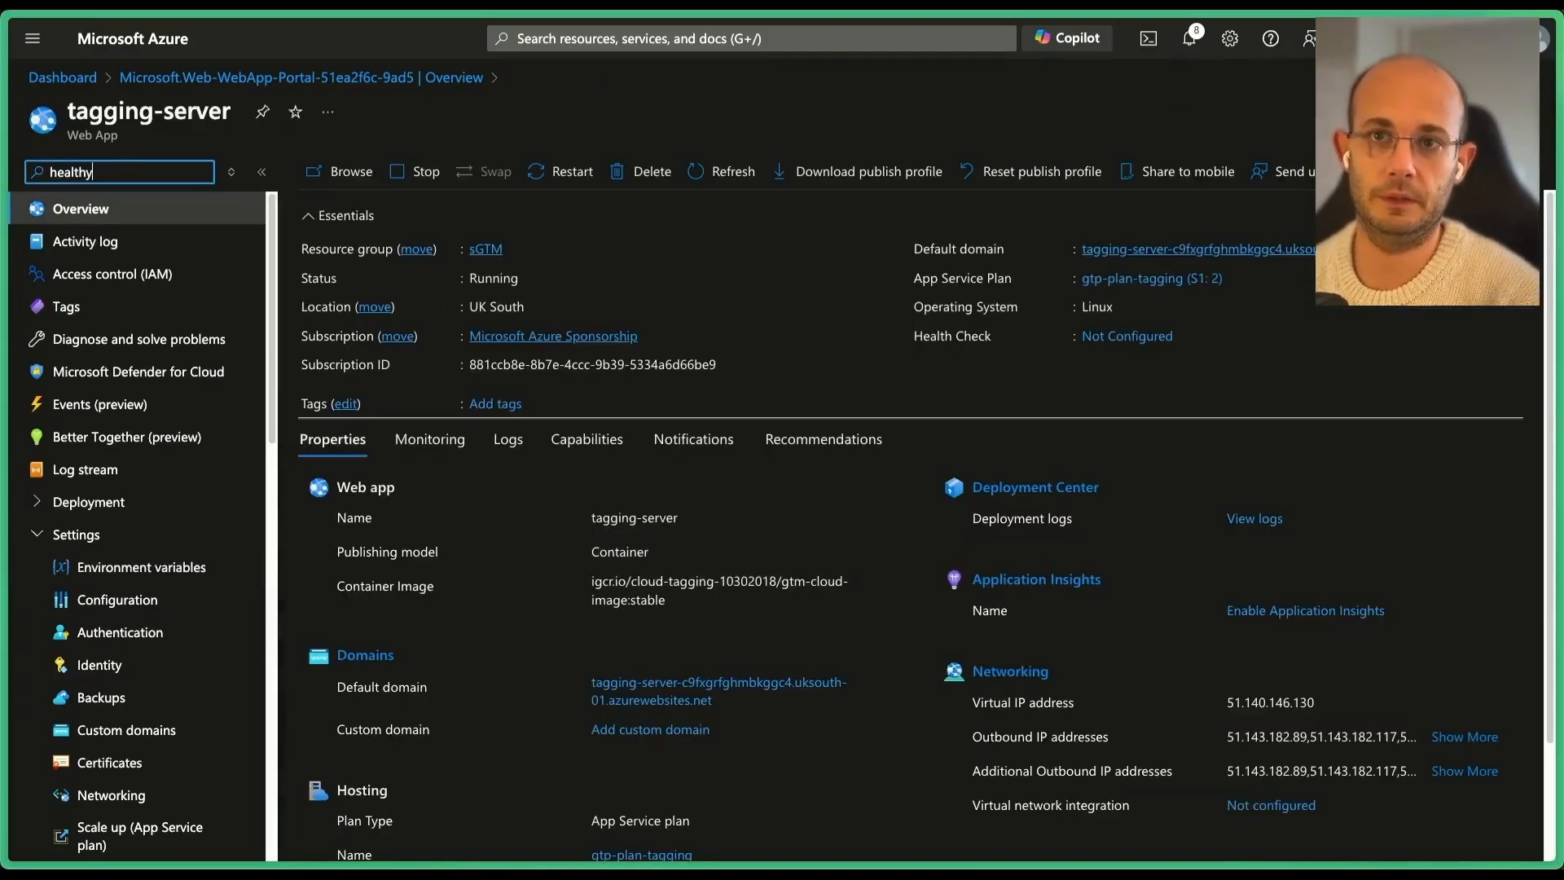
pyautogui.press('BackSpace')
pyautogui.click(130, 242)
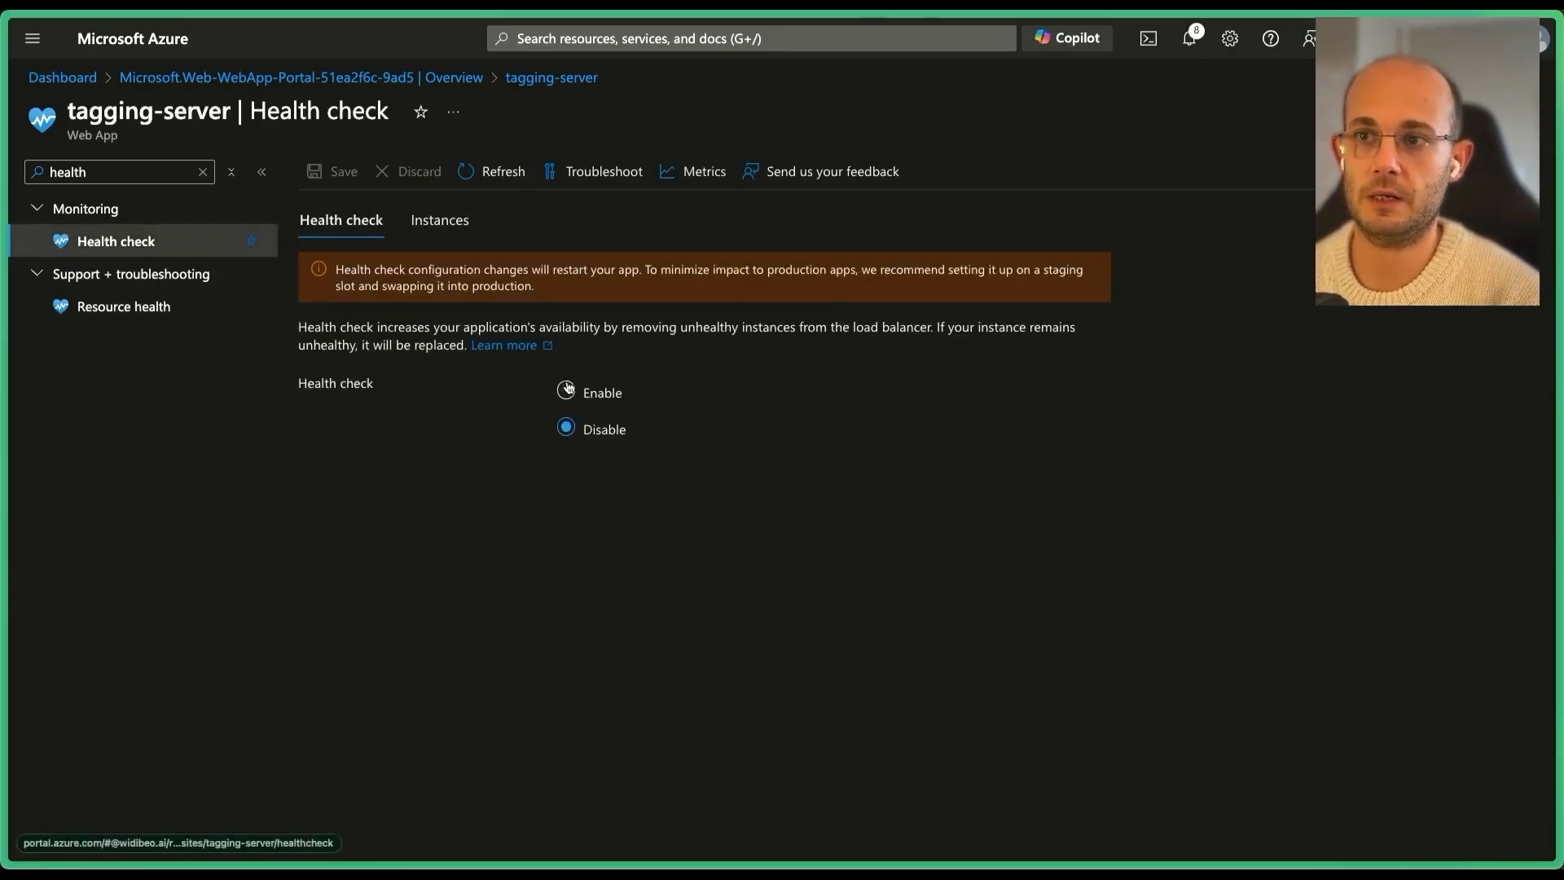
pyautogui.click(567, 390)
pyautogui.click(620, 535)
pyautogui.write('/')
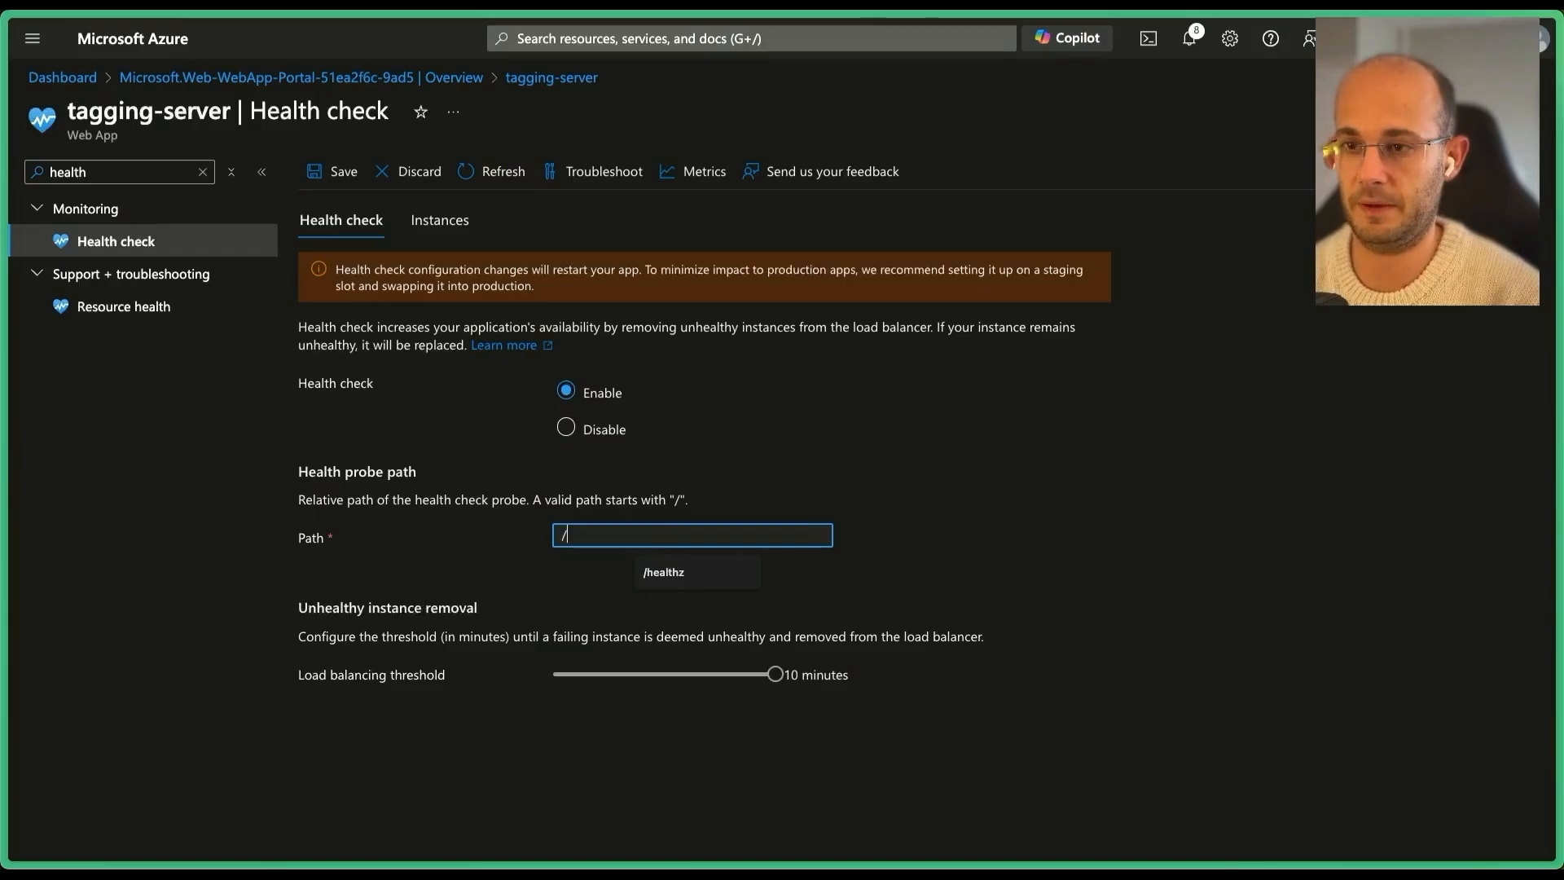
pyautogui.write('hea')
pyautogui.press('Down')
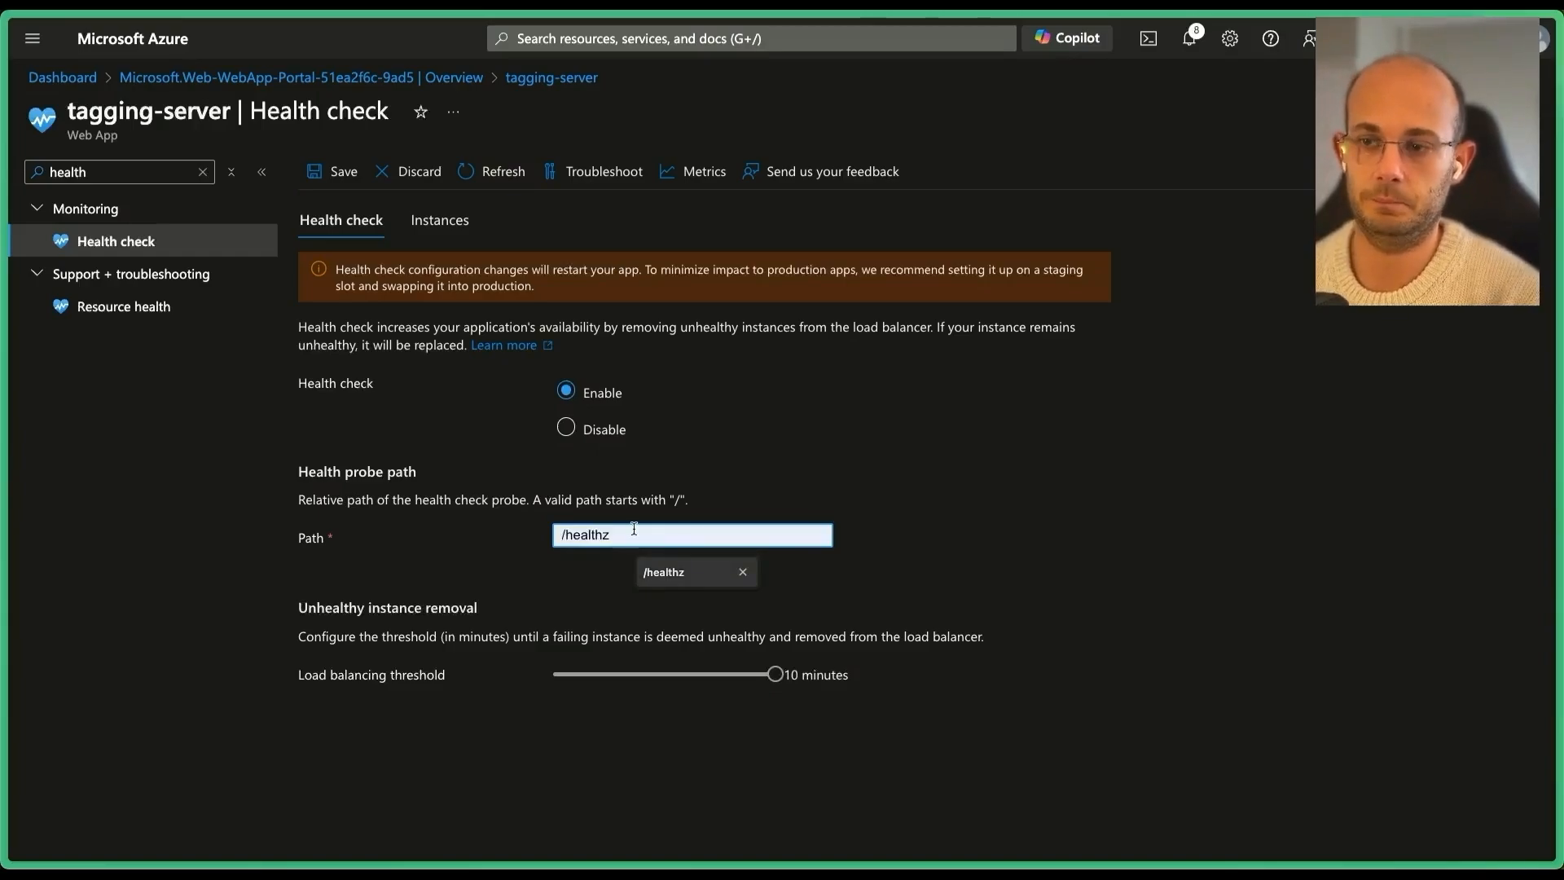
pyautogui.click(663, 571)
pyautogui.click(332, 170)
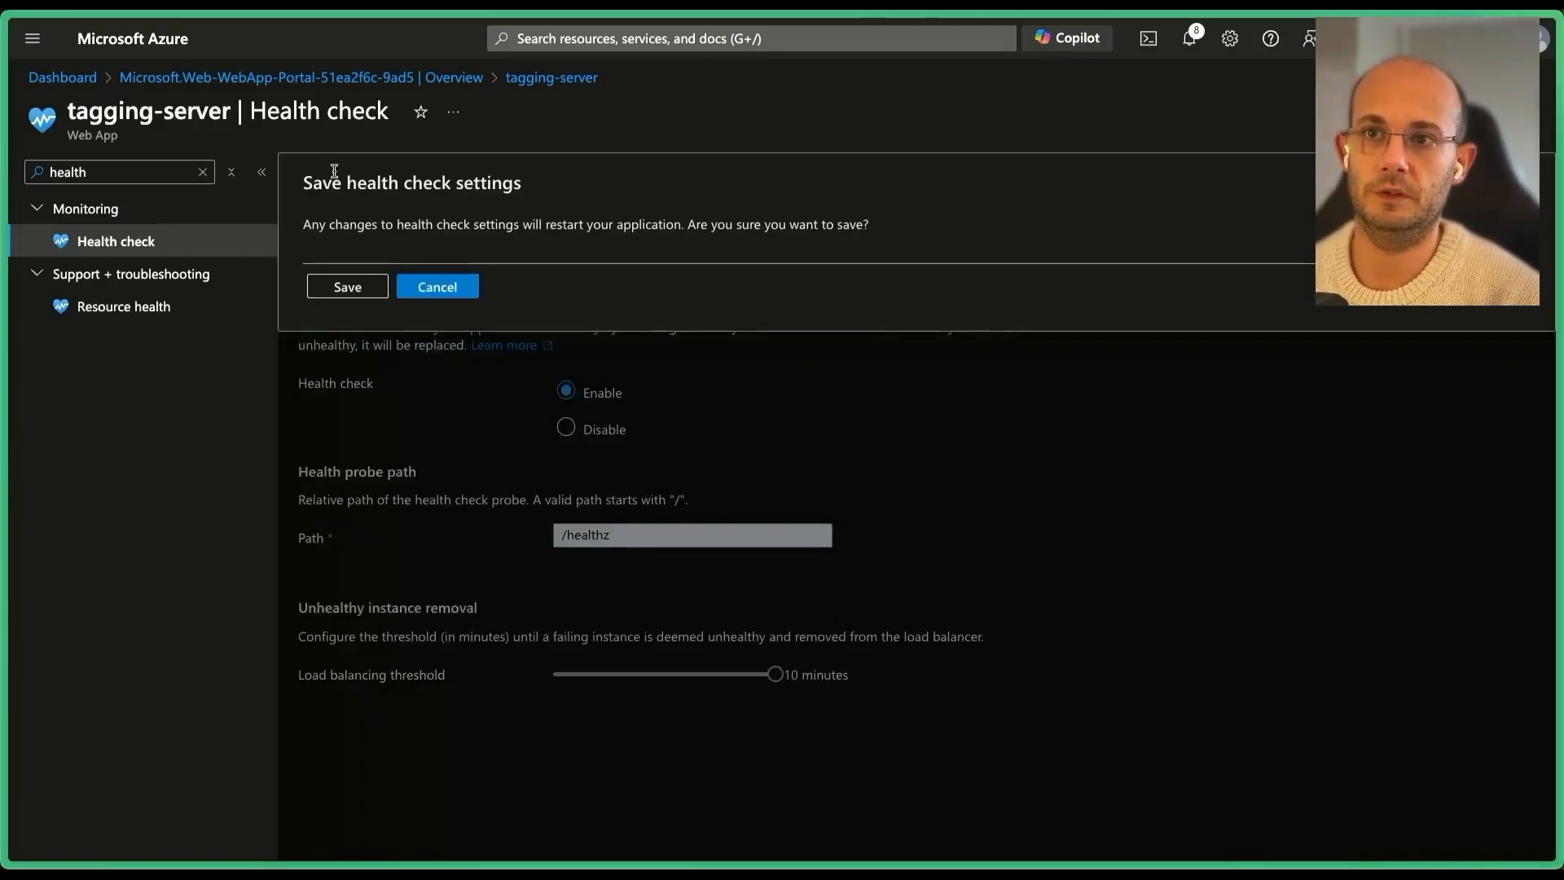
pyautogui.click(348, 292)
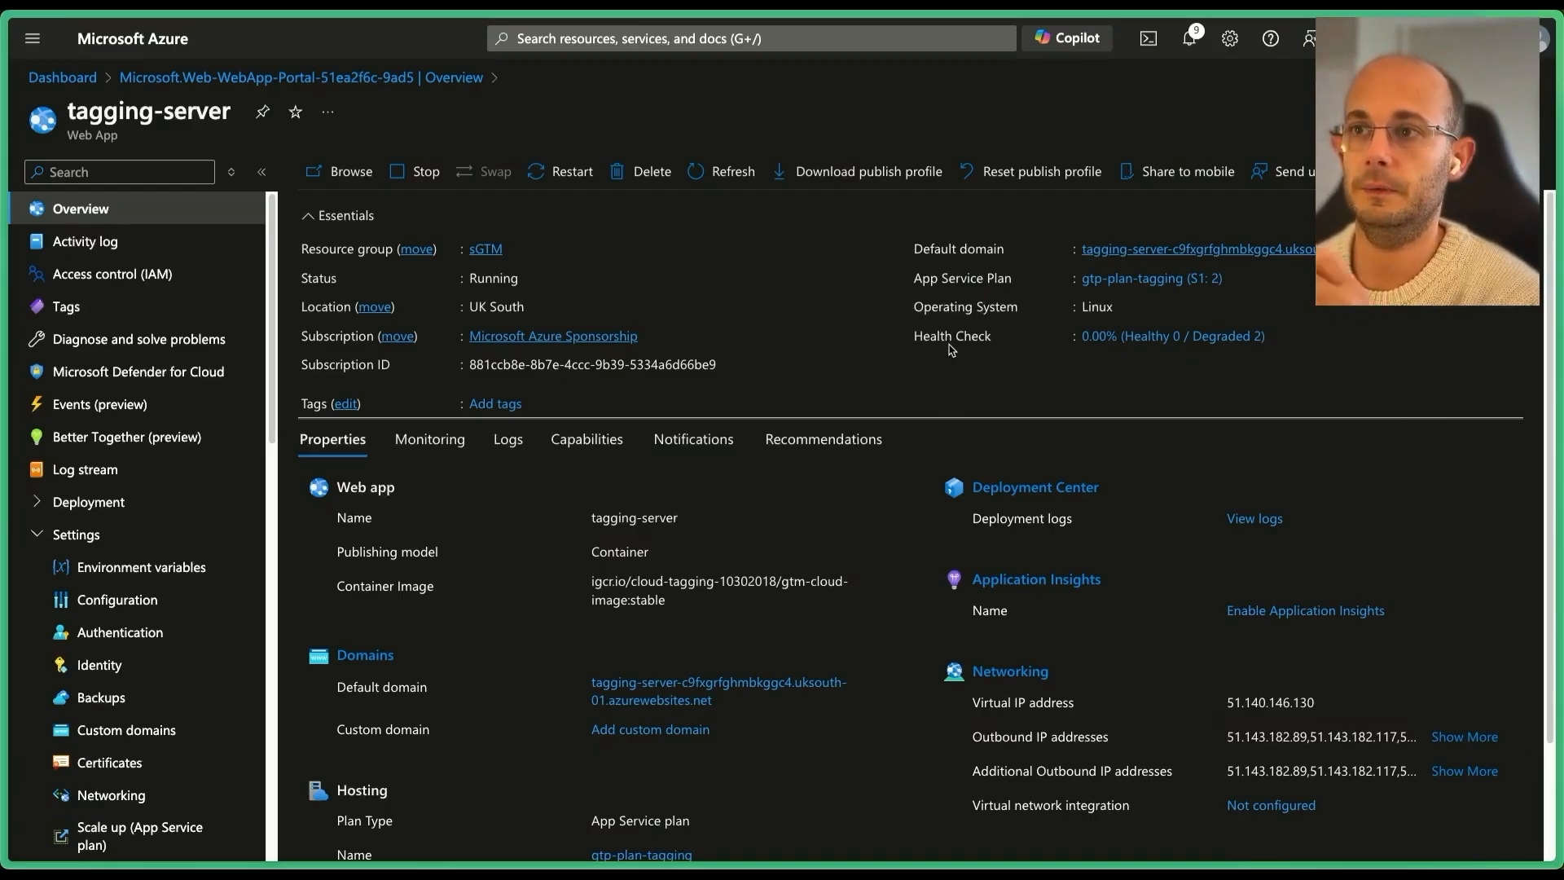
# Restart the tagging-server app from its Overview.
pyautogui.click(561, 171)
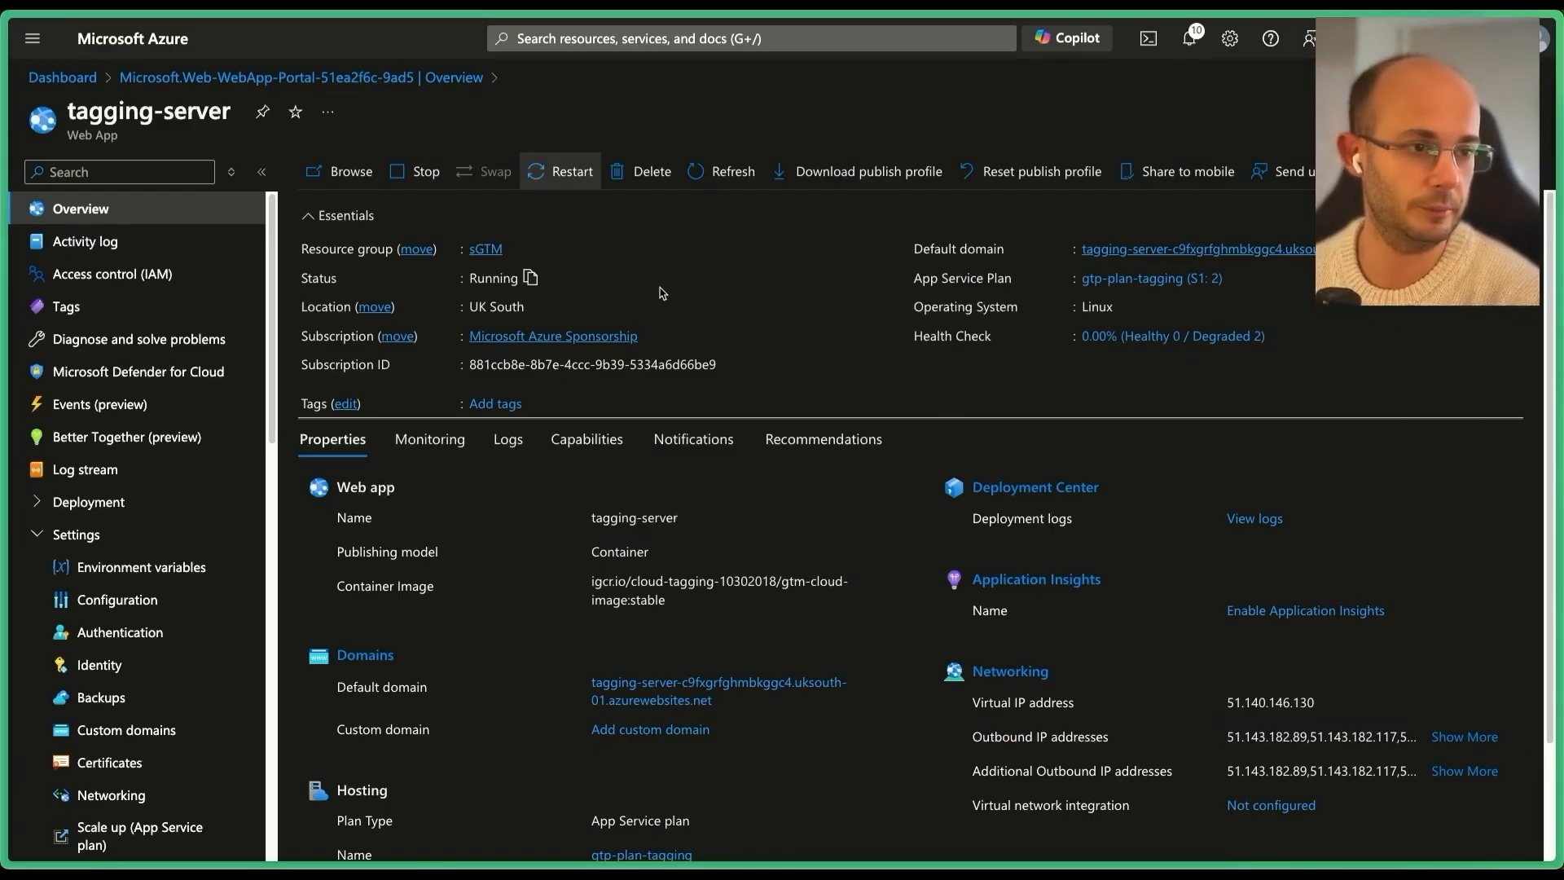
pyautogui.scroll(-5, 201, 470)
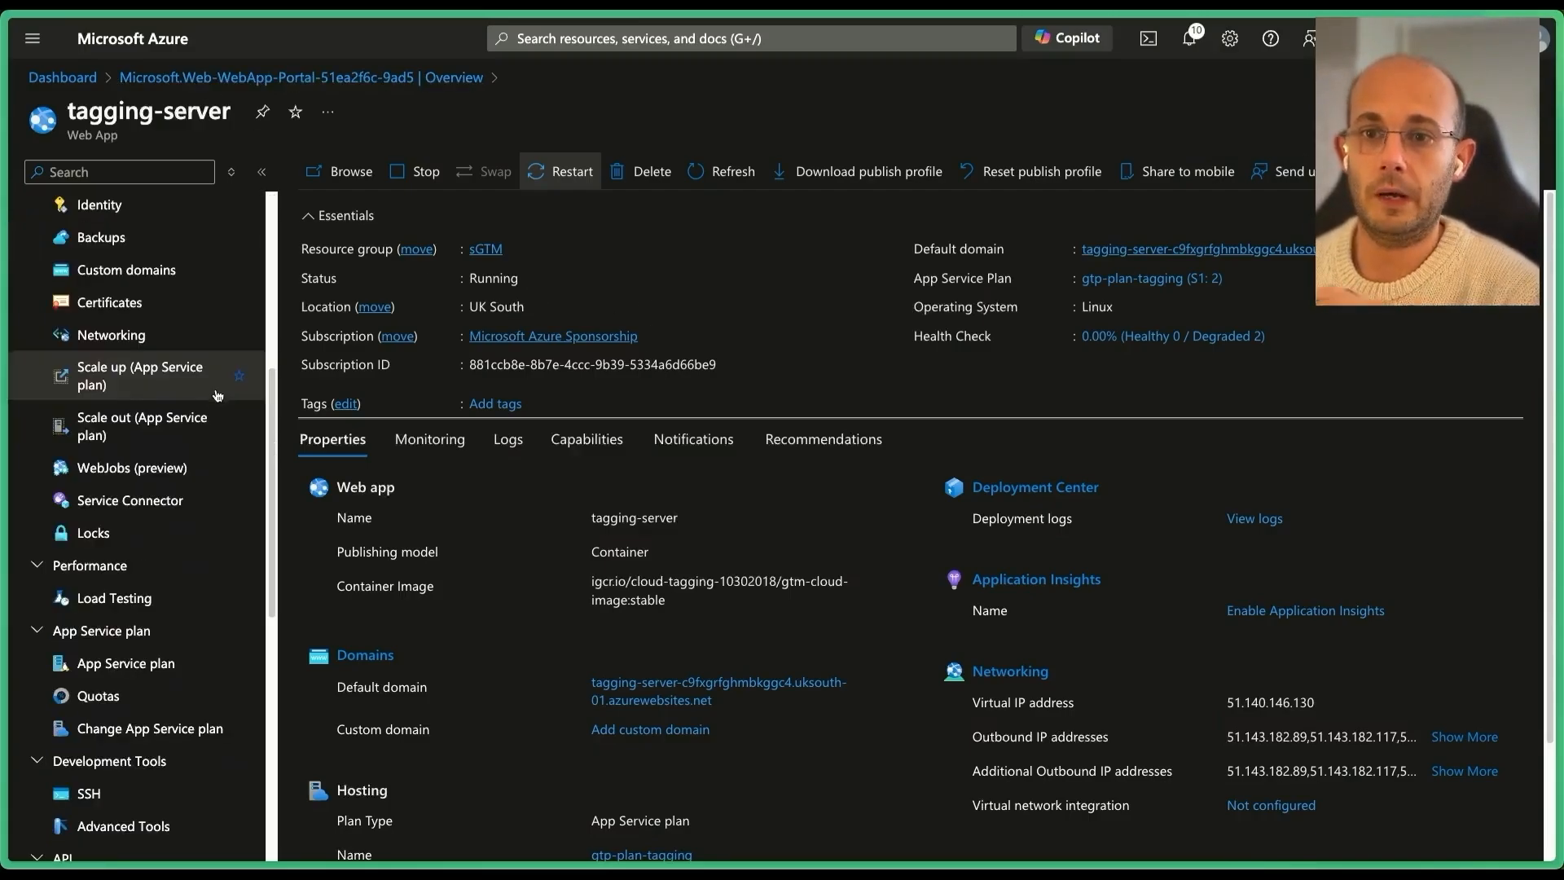
pyautogui.scroll(5, 195, 481)
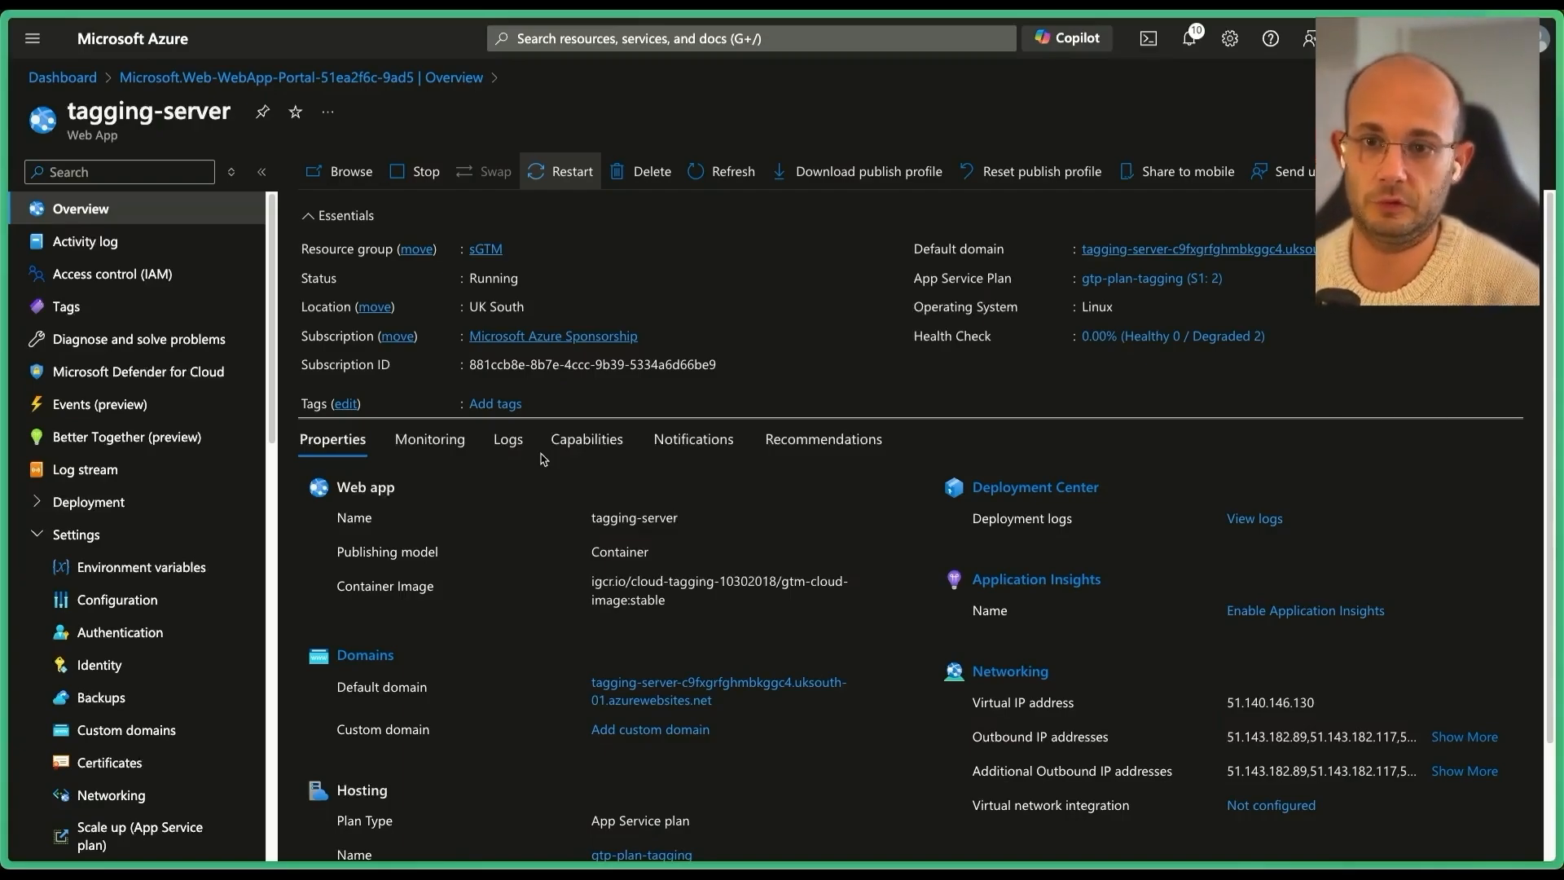
# Filter the menu for 'scale' and open Scale out (App Service plan).
pyautogui.click(128, 173)
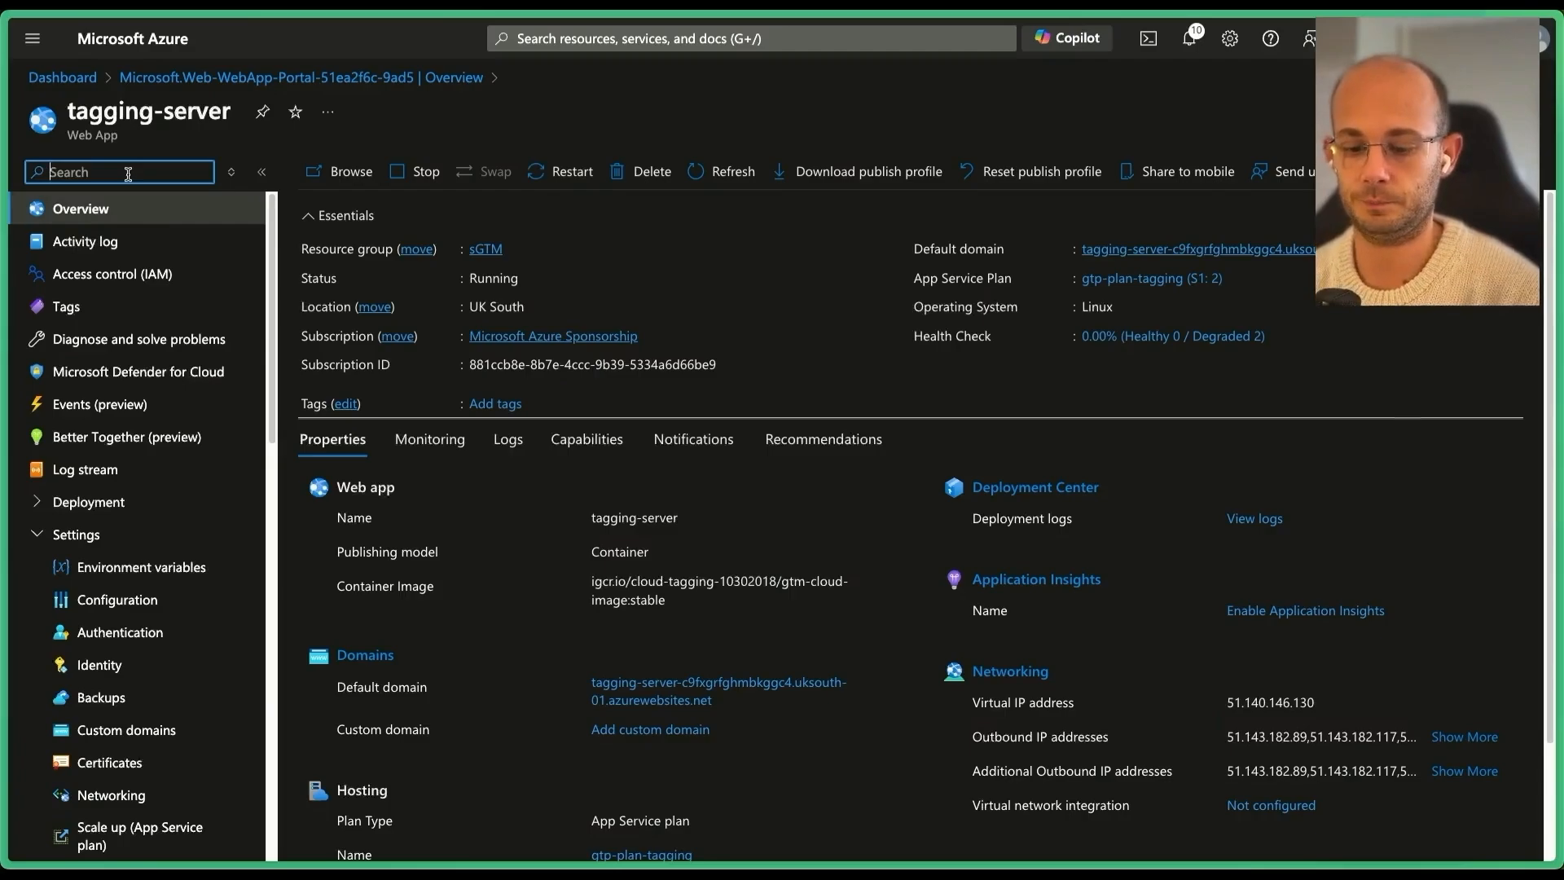
pyautogui.write('scale')
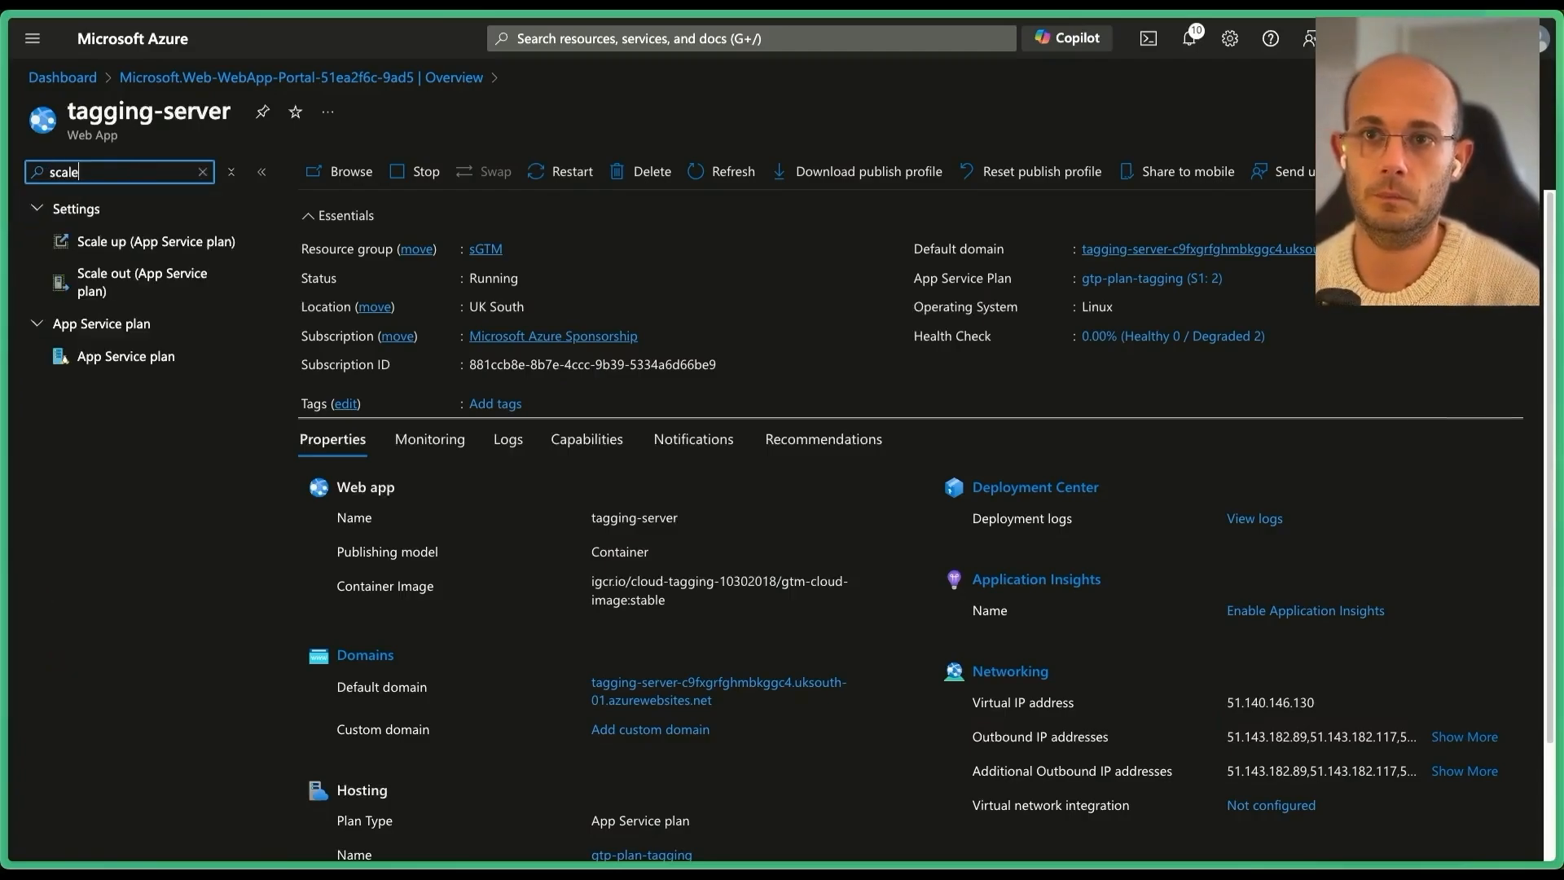
pyautogui.click(140, 281)
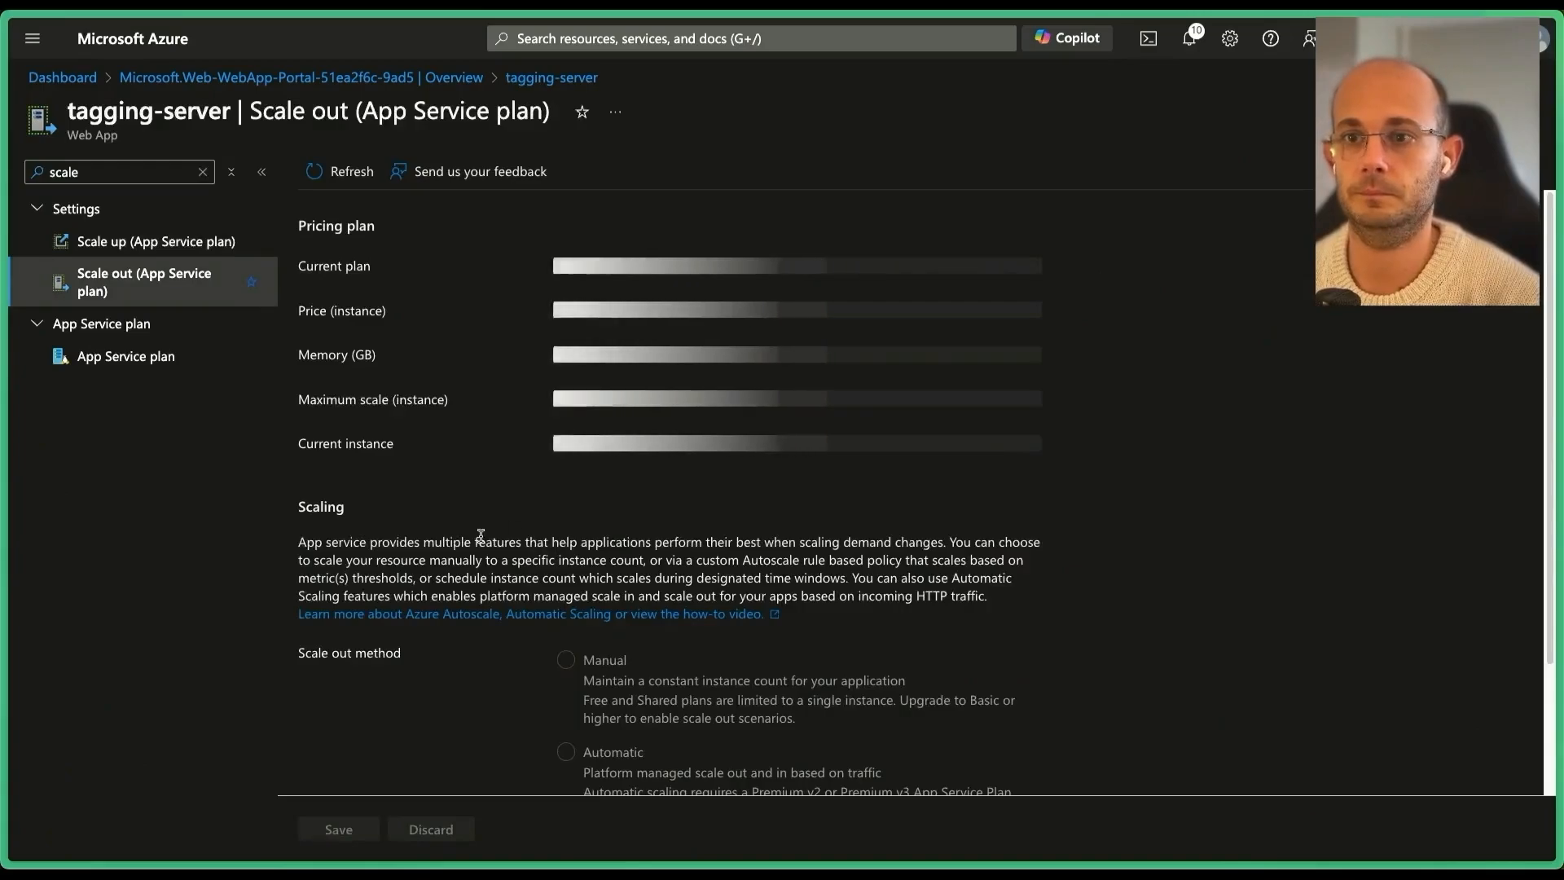
# Switch gtp-plan-tagging to custom autoscale with CPU rules, 2–3 instances, default 2, and save.
pyautogui.scroll(-3, 482, 538)
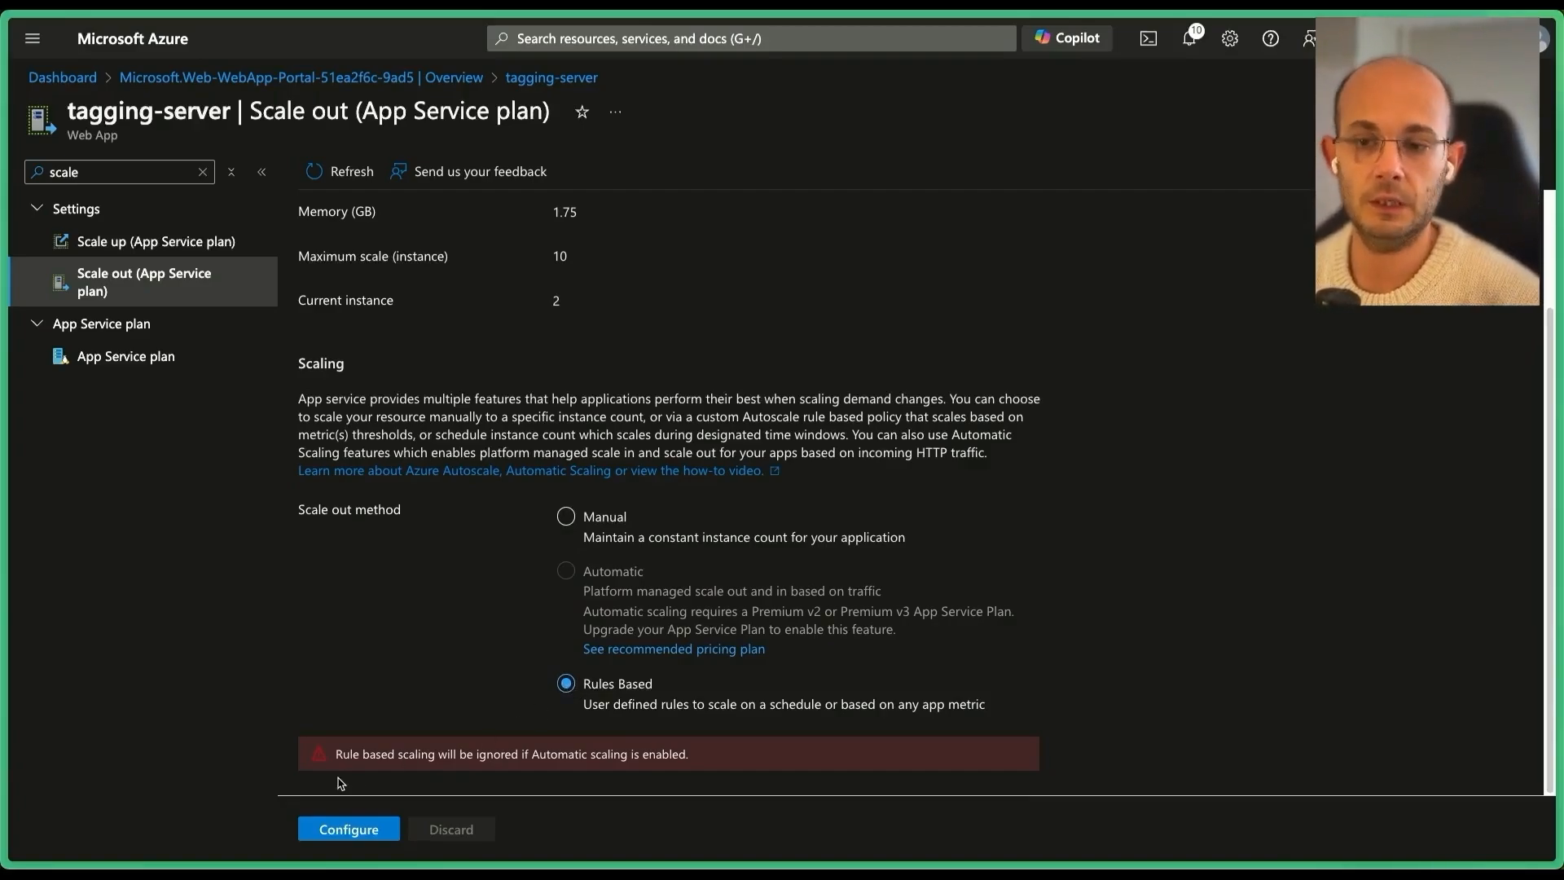
pyautogui.click(350, 830)
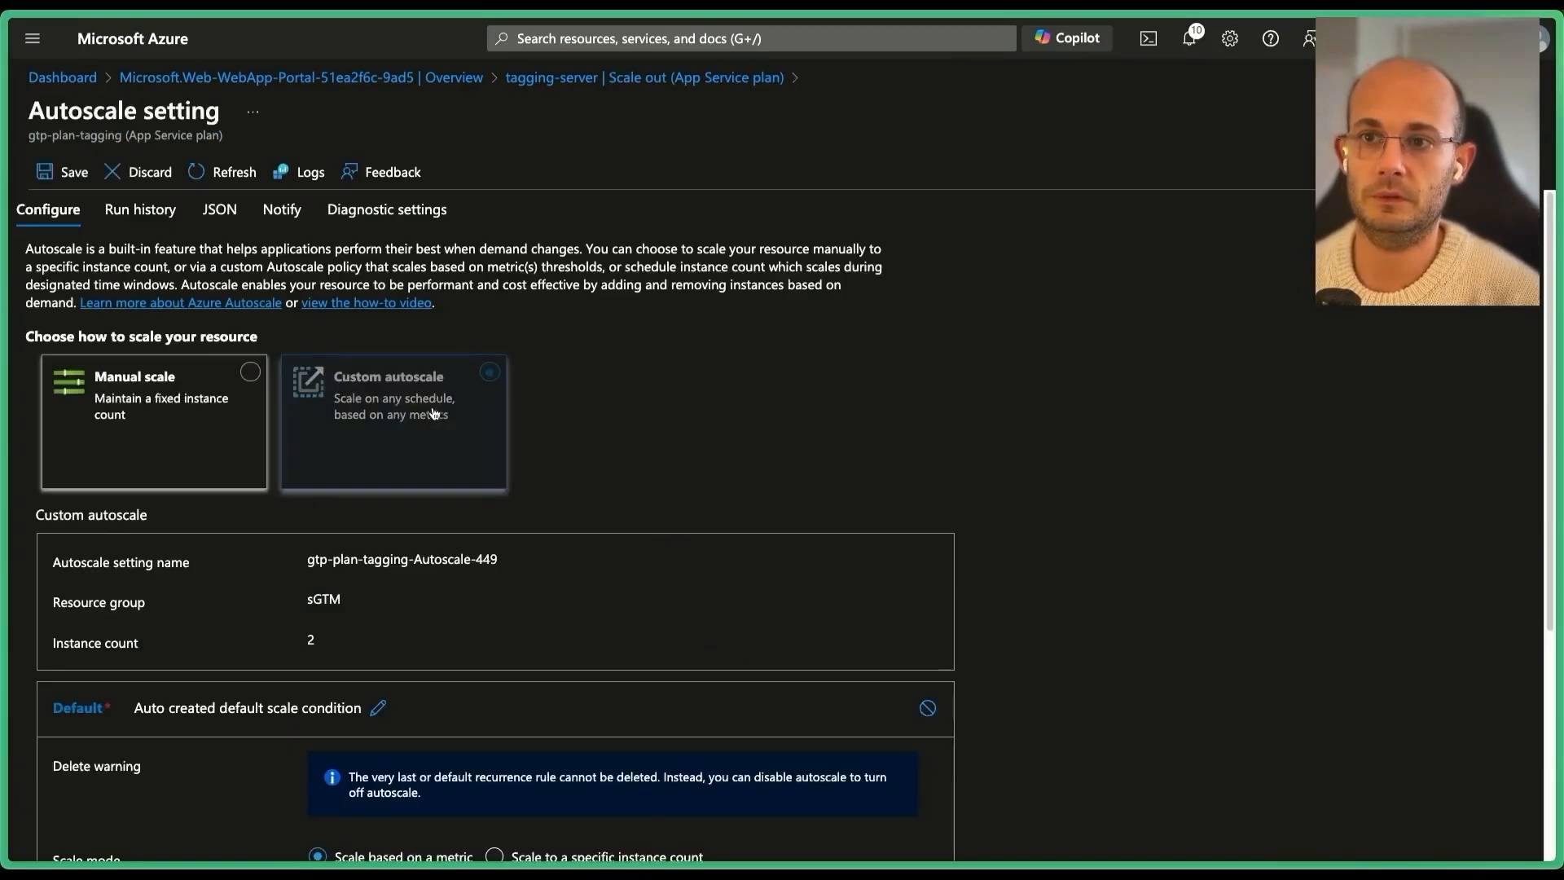
pyautogui.scroll(-3, 386, 556)
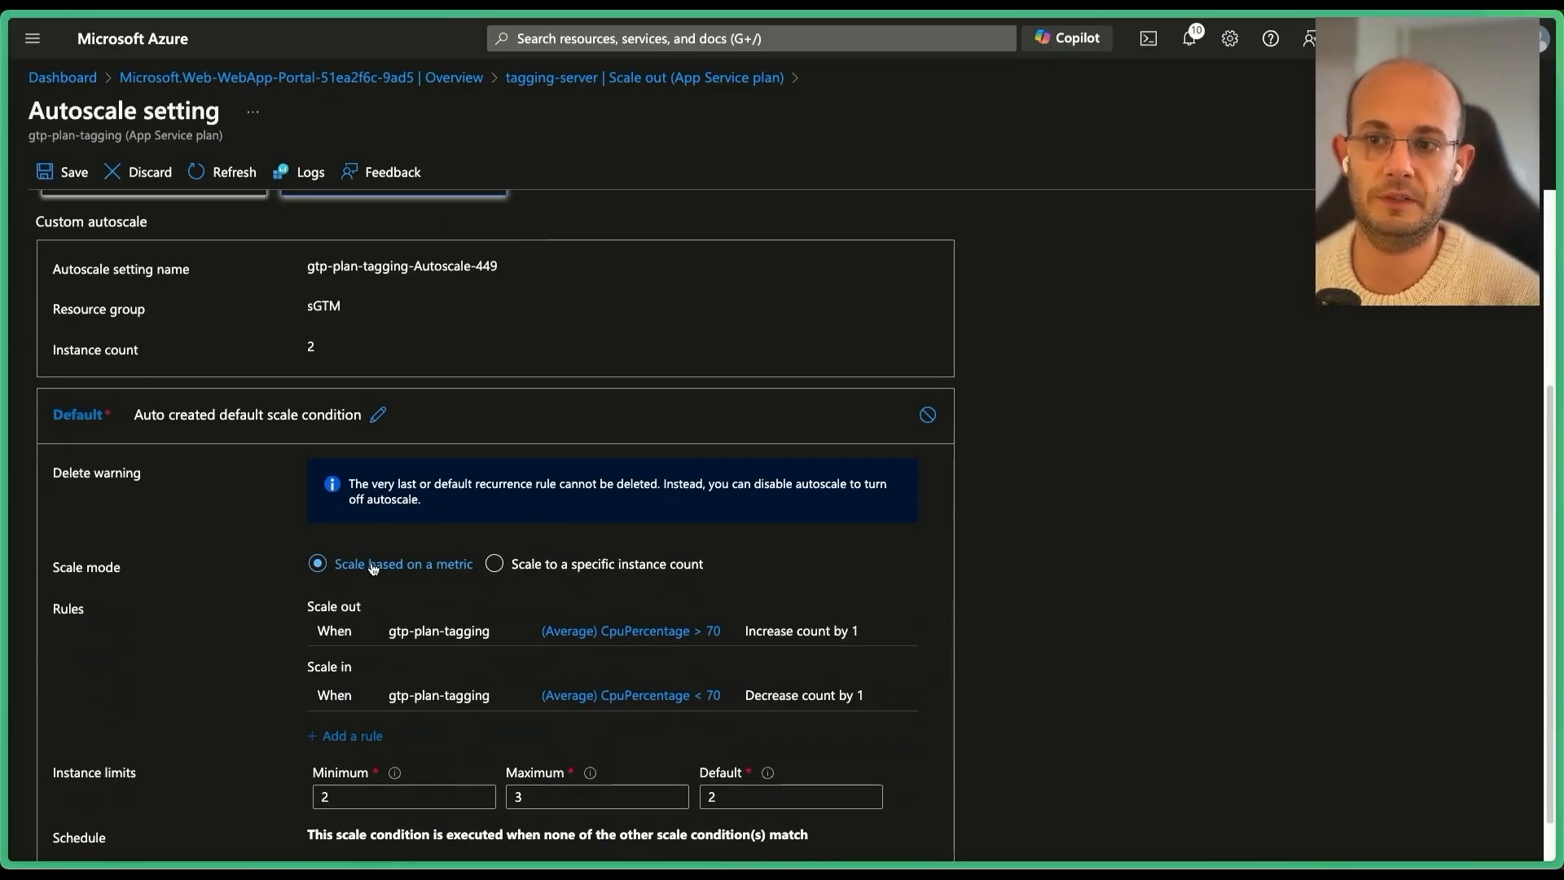
pyautogui.scroll(-1, 376, 566)
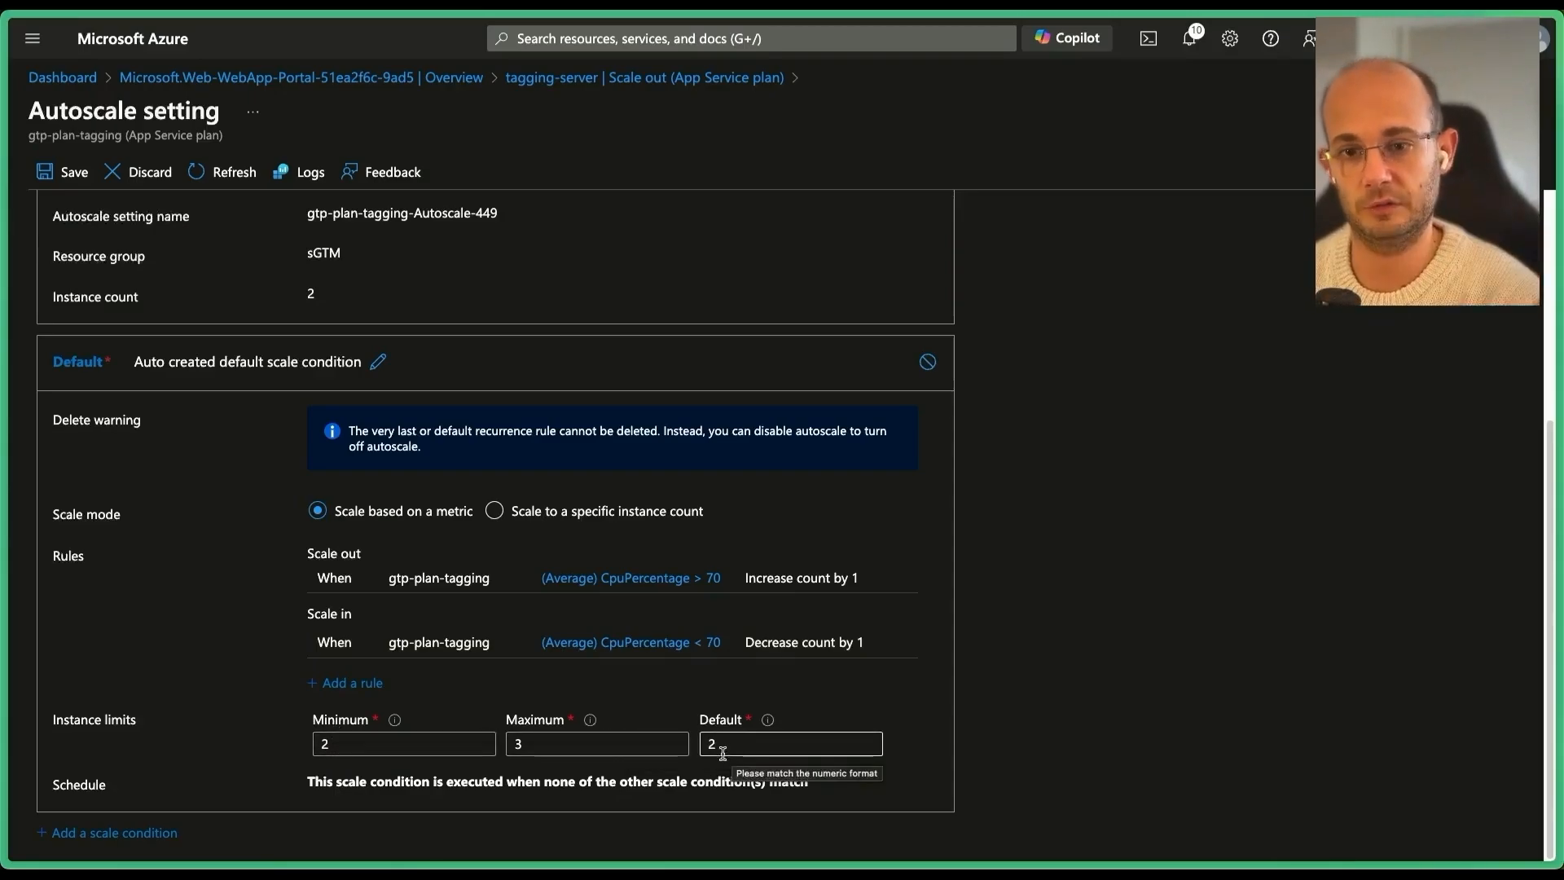
pyautogui.scroll(5, 717, 745)
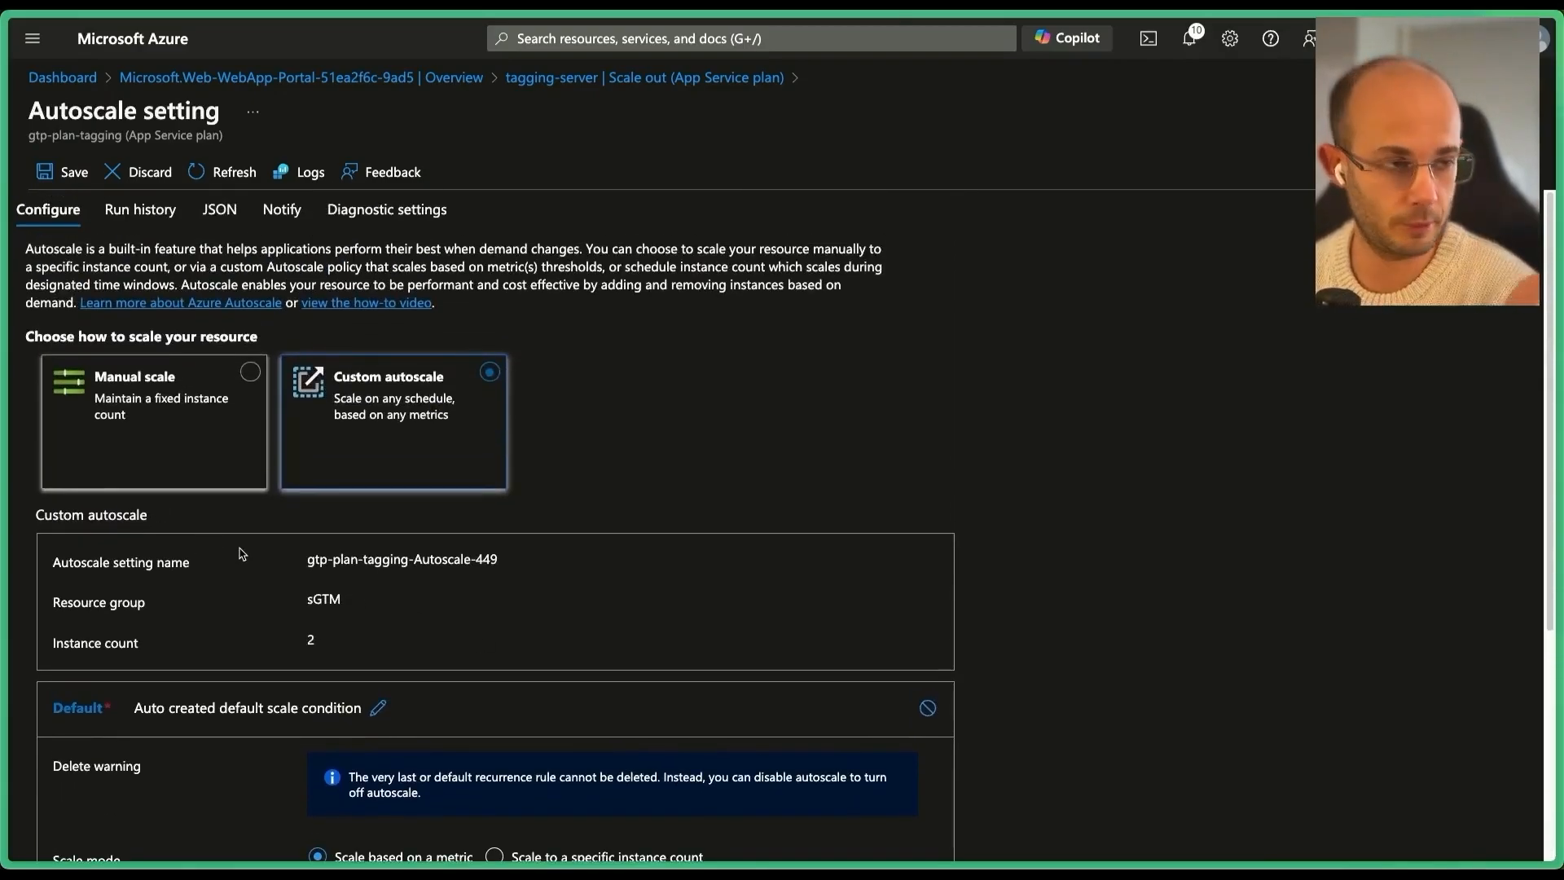
pyautogui.scroll(-1, 242, 553)
pyautogui.scroll(-4, 242, 553)
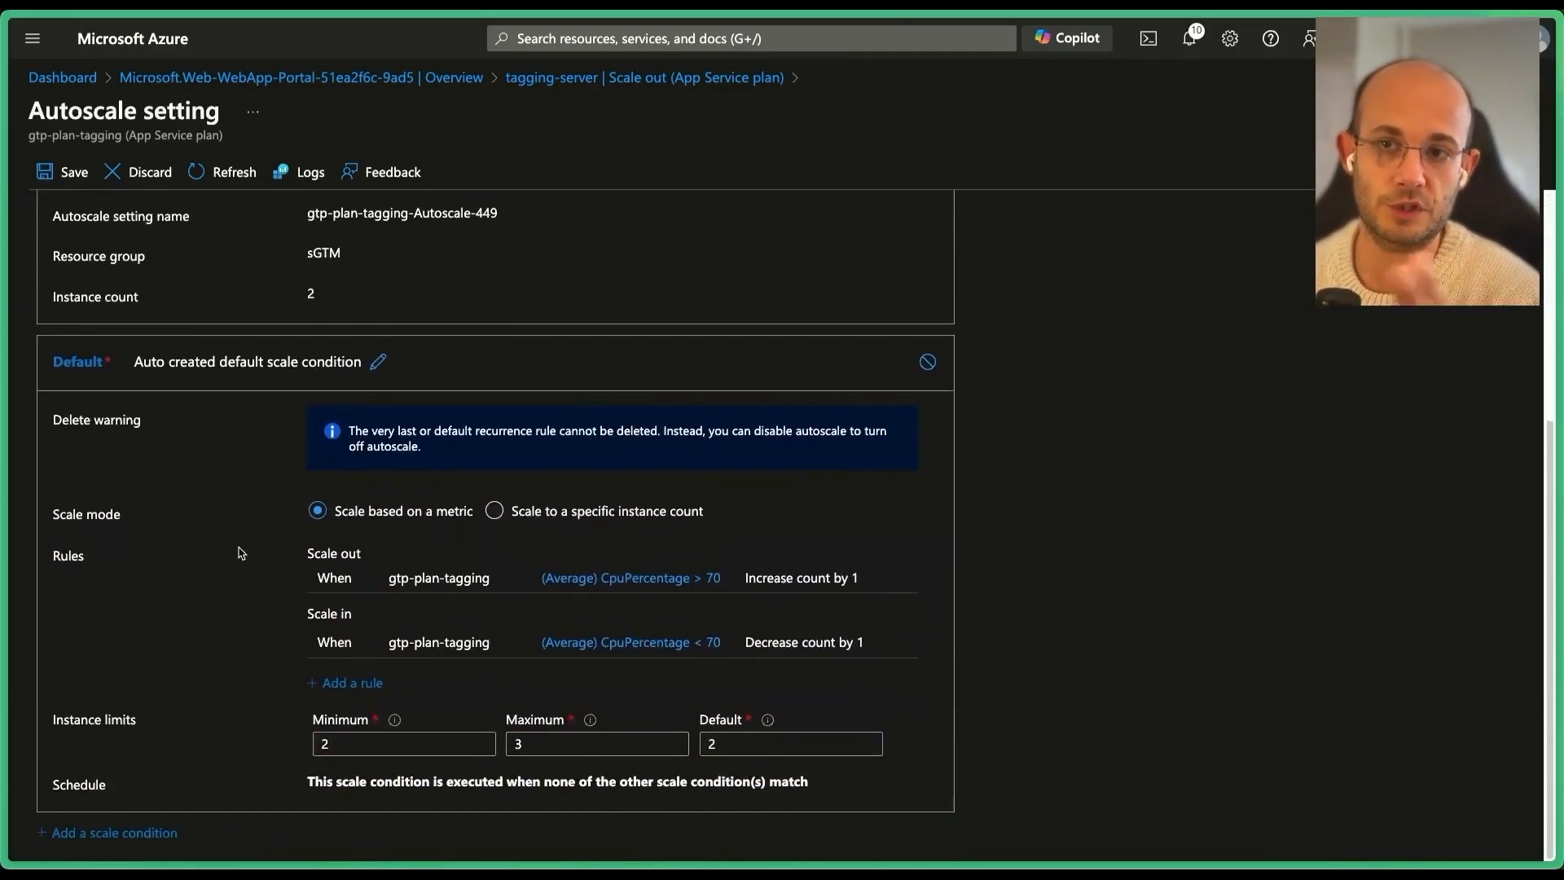
pyautogui.click(75, 172)
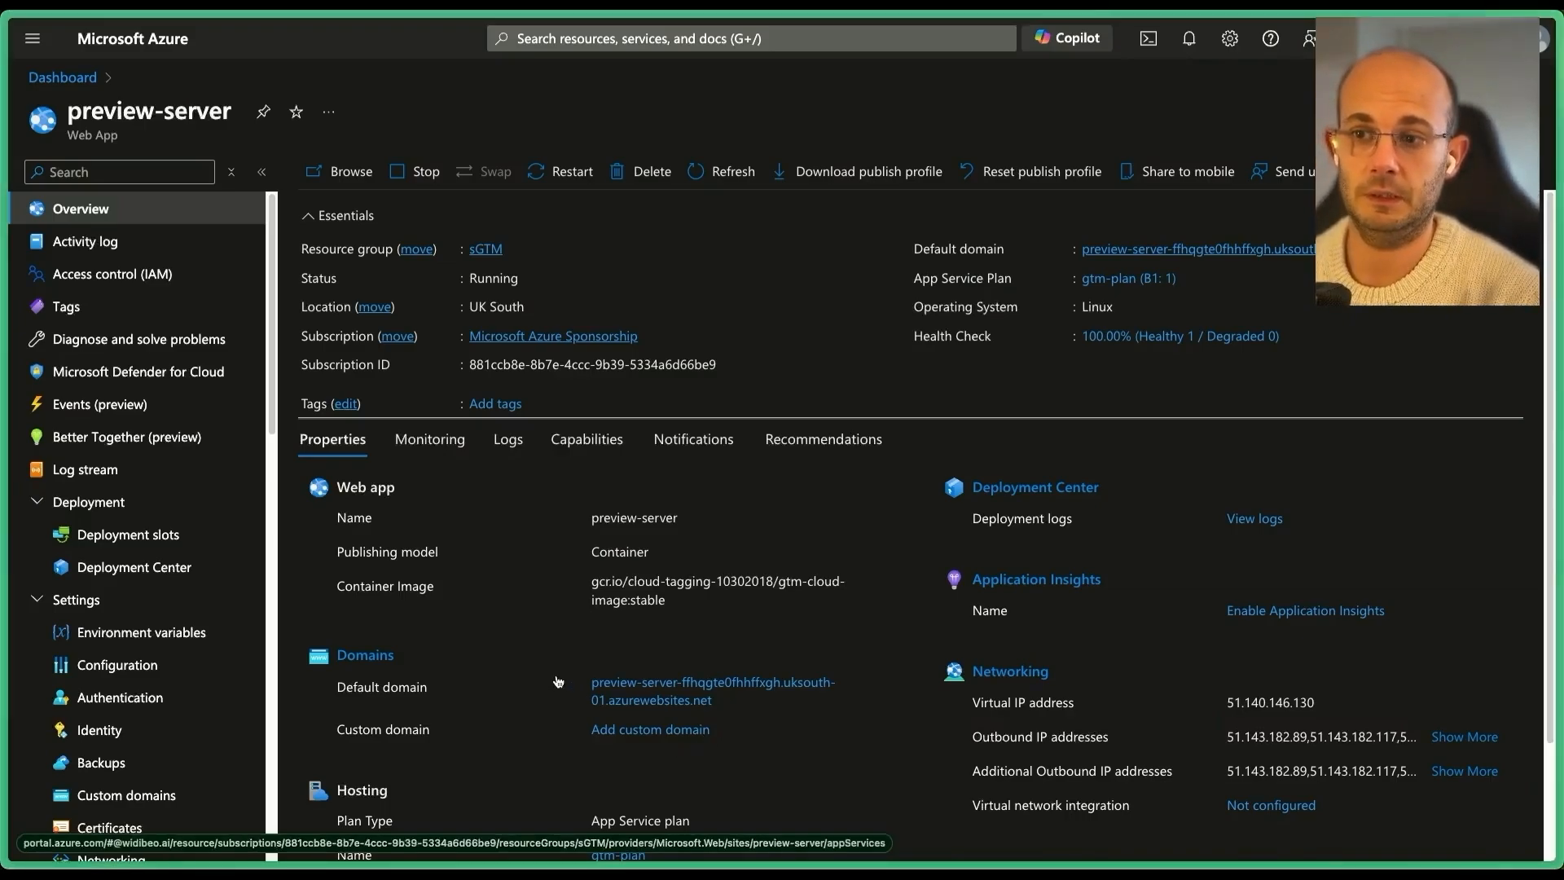
# Copy preview-server's Default domain address and load it in a new browser tab.
pyautogui.moveTo(732, 705); pyautogui.dragTo(602, 680)
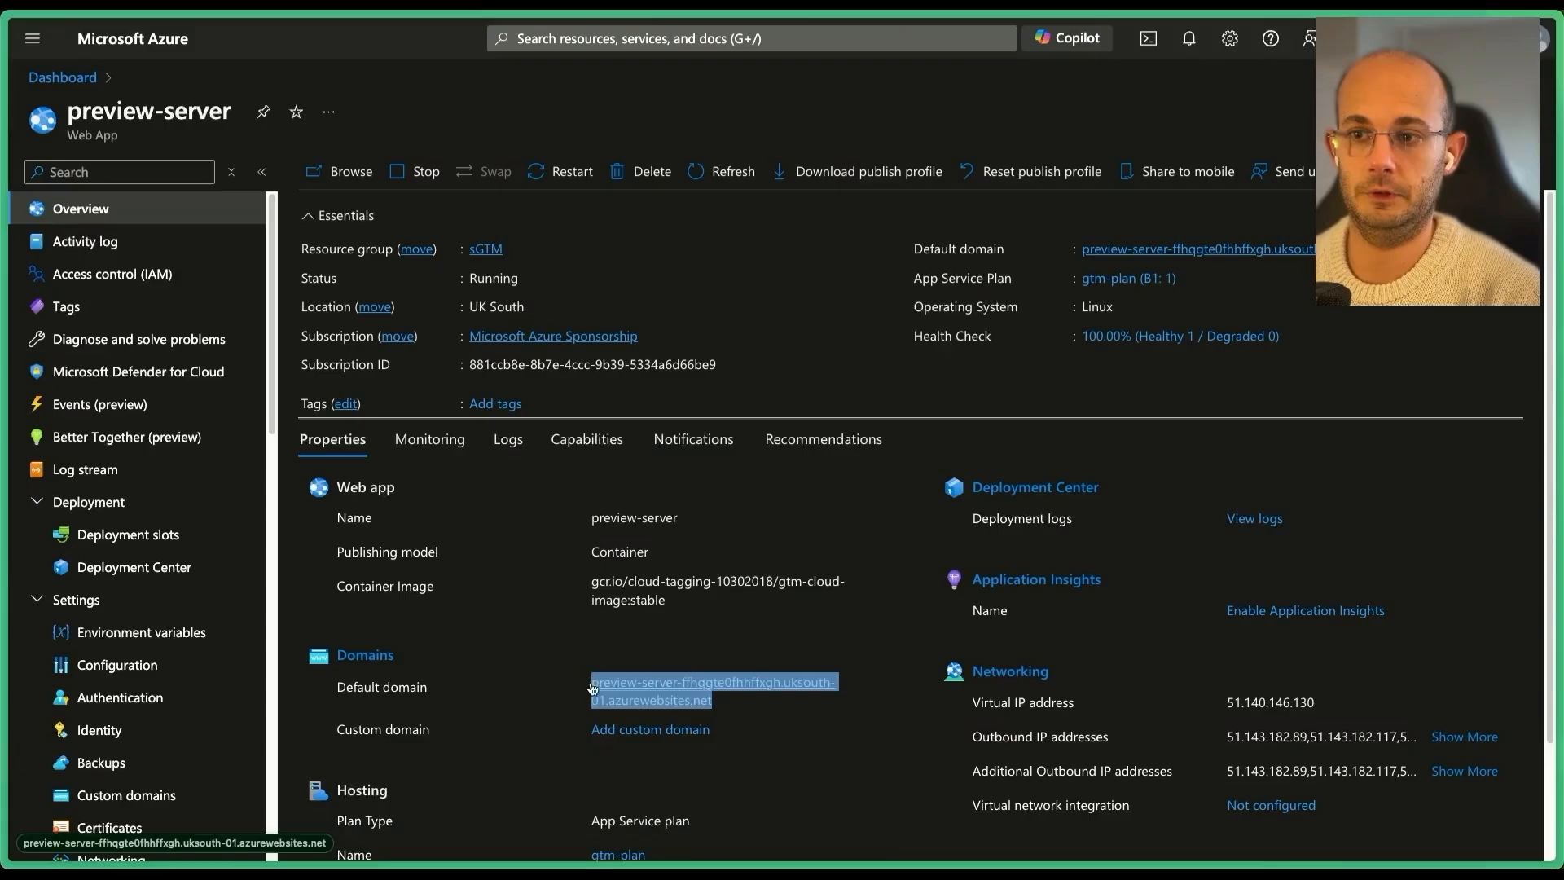
pyautogui.hotkey('ctrl', 'c')
pyautogui.hotkey('ctrl', 't')
pyautogui.hotkey('ctrl', 'v')
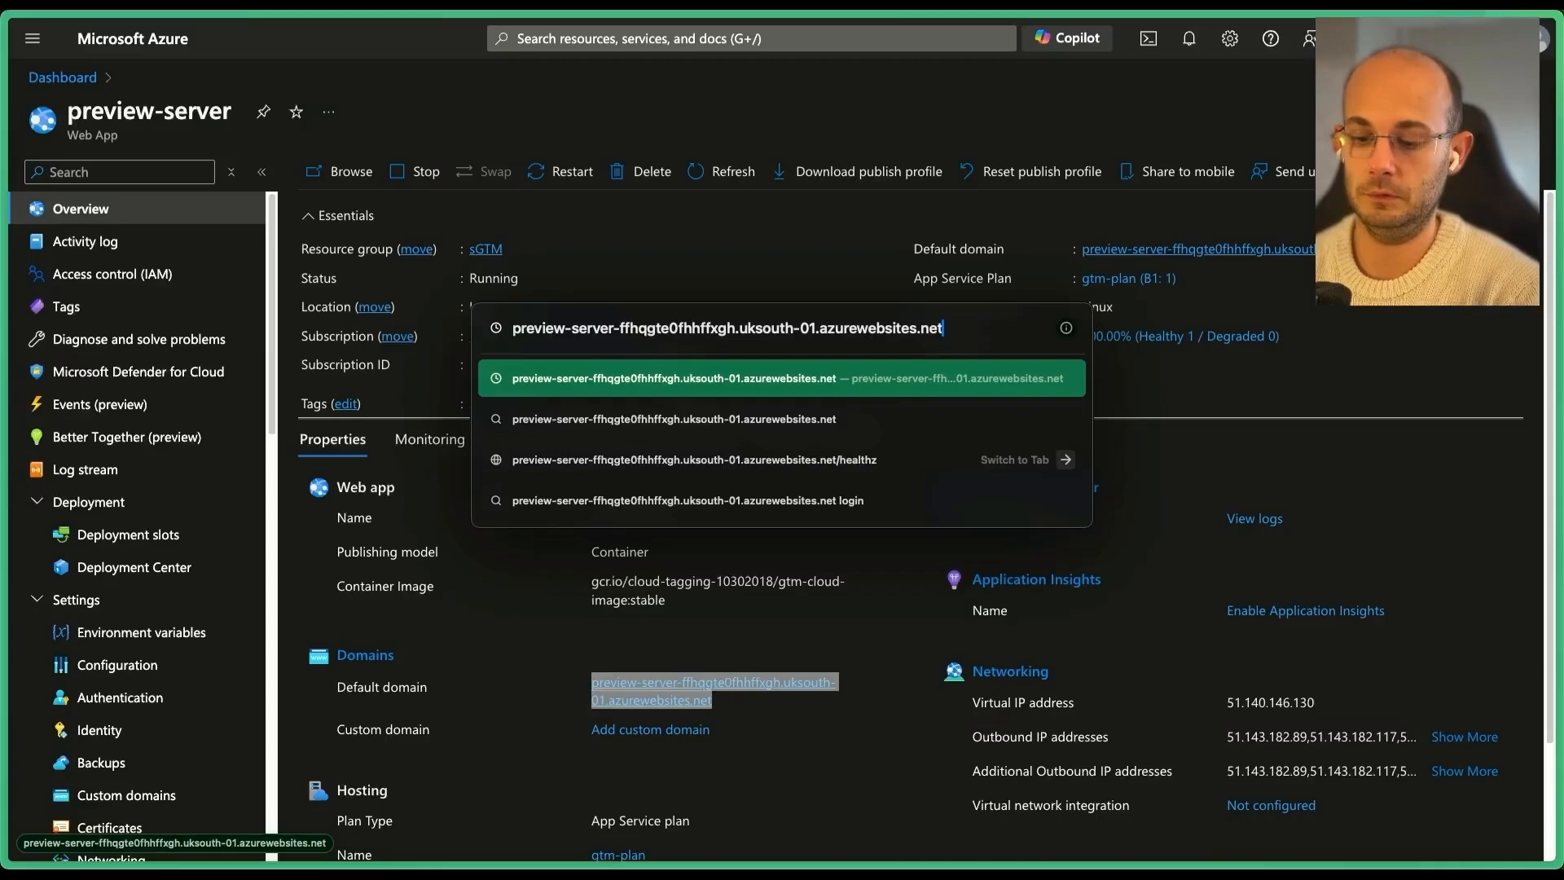
pyautogui.press('Return')
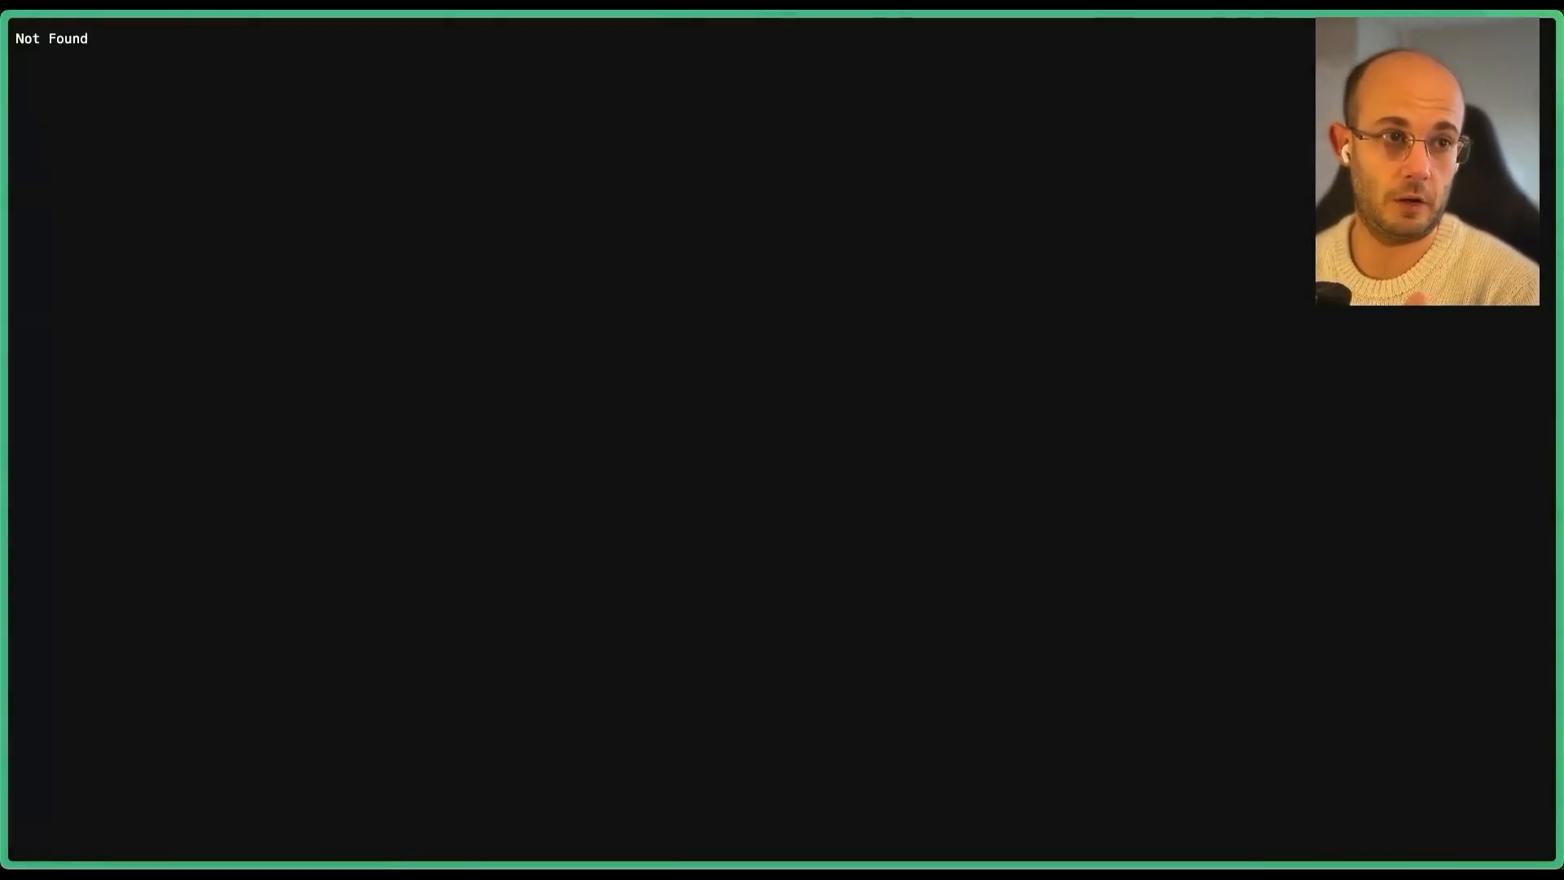
# Append healthz to the server address to confirm it answers ok, then close that tab.
pyautogui.hotkey('ctrl', 'l')
pyautogui.press('Right')
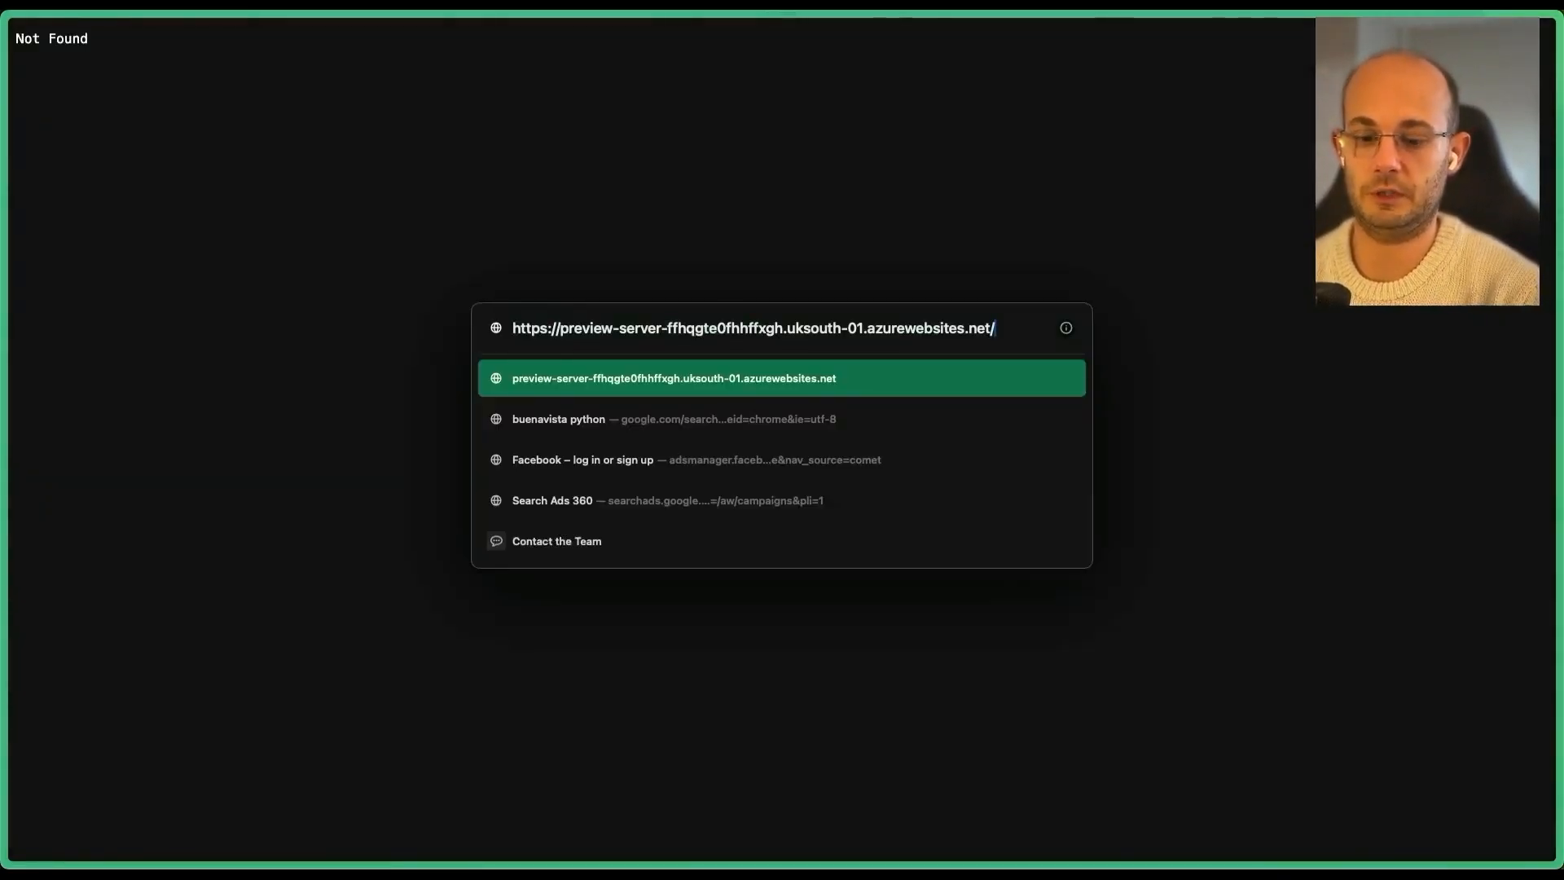
pyautogui.write('healthz')
pyautogui.press('Return')
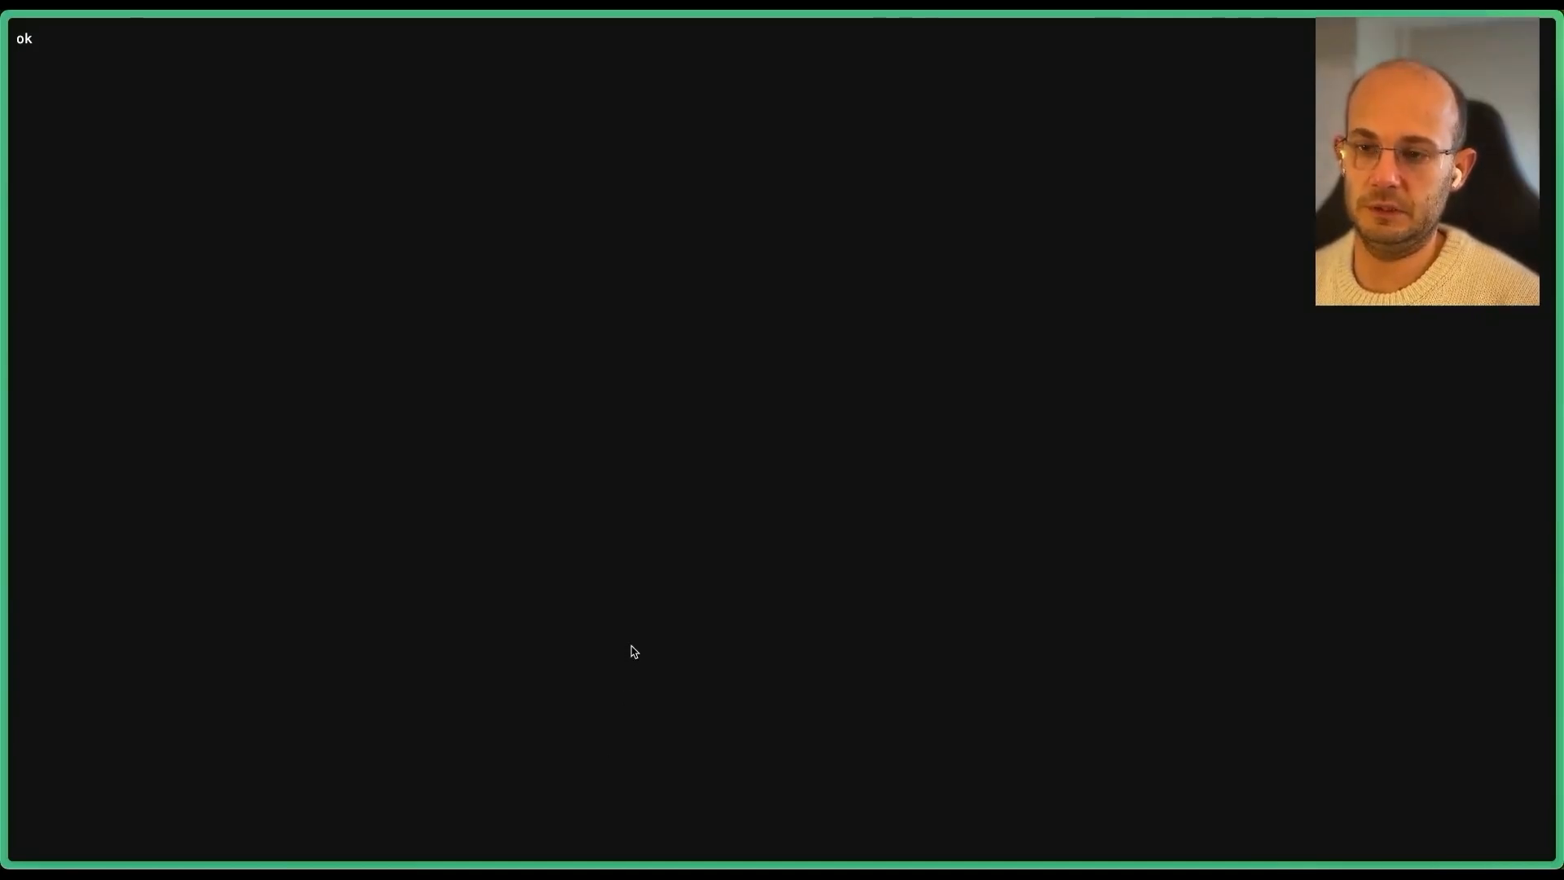
pyautogui.press('super+s')
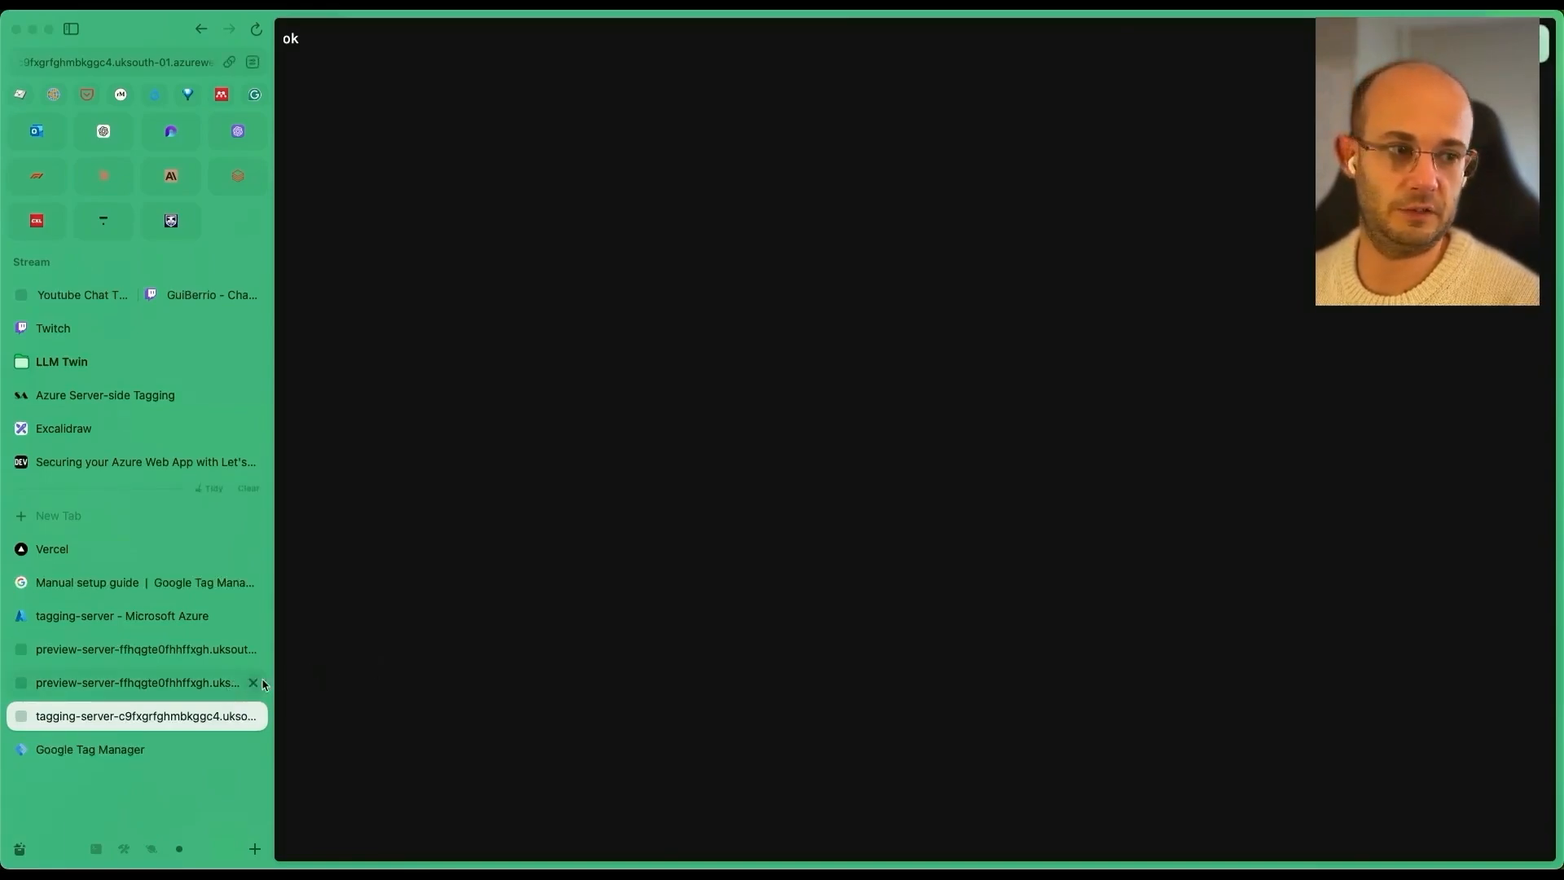
pyautogui.press('super+w')
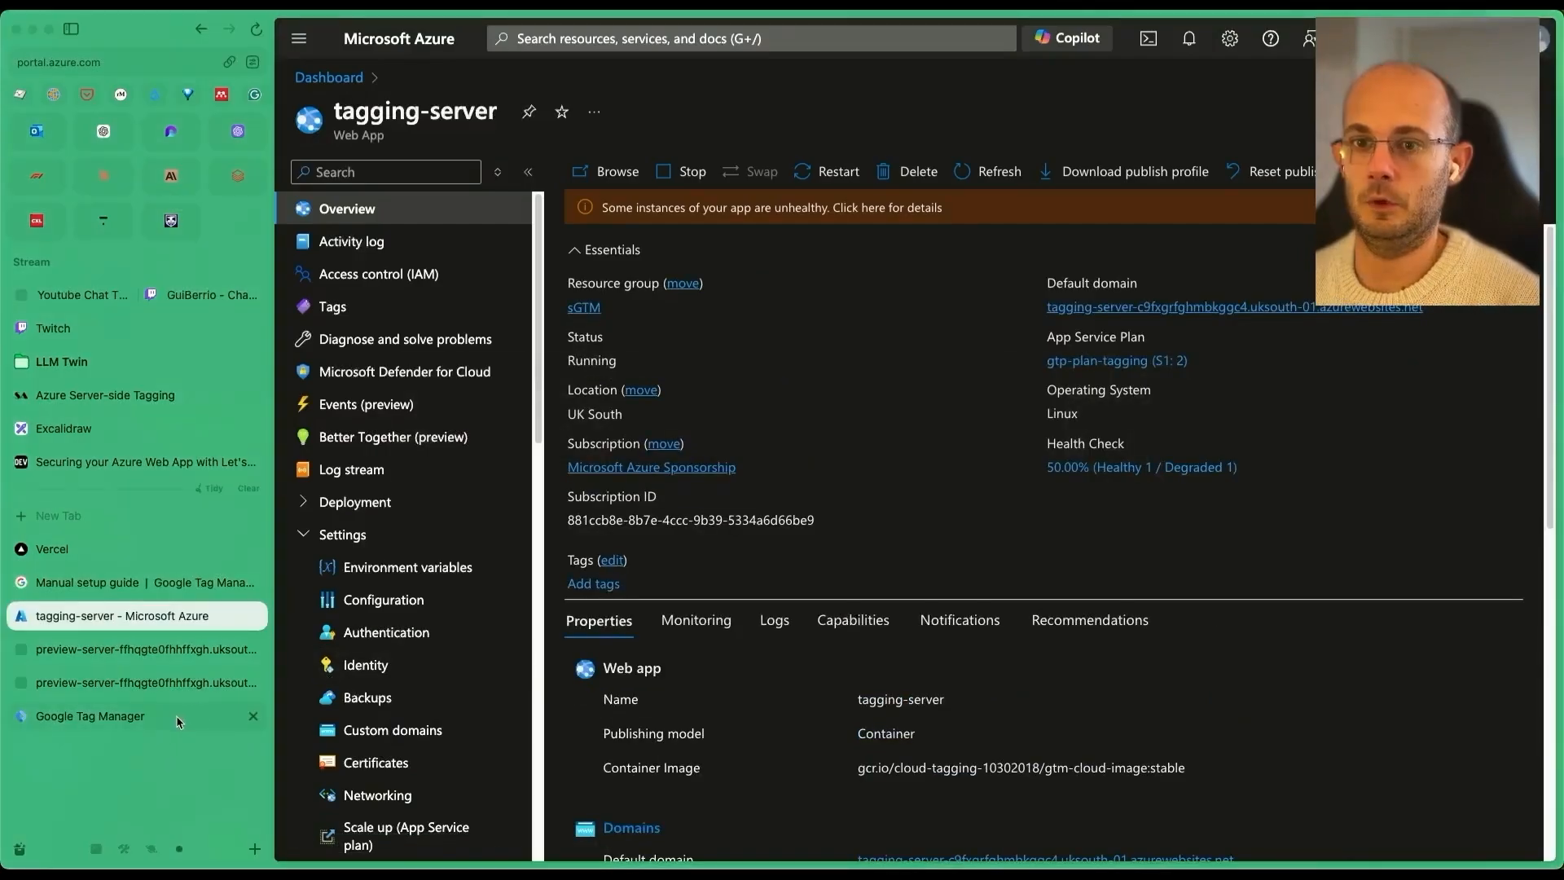
# Paste the tagging-server's azurewebsites address as the server container URL in Container Settings and save.
pyautogui.click(197, 714)
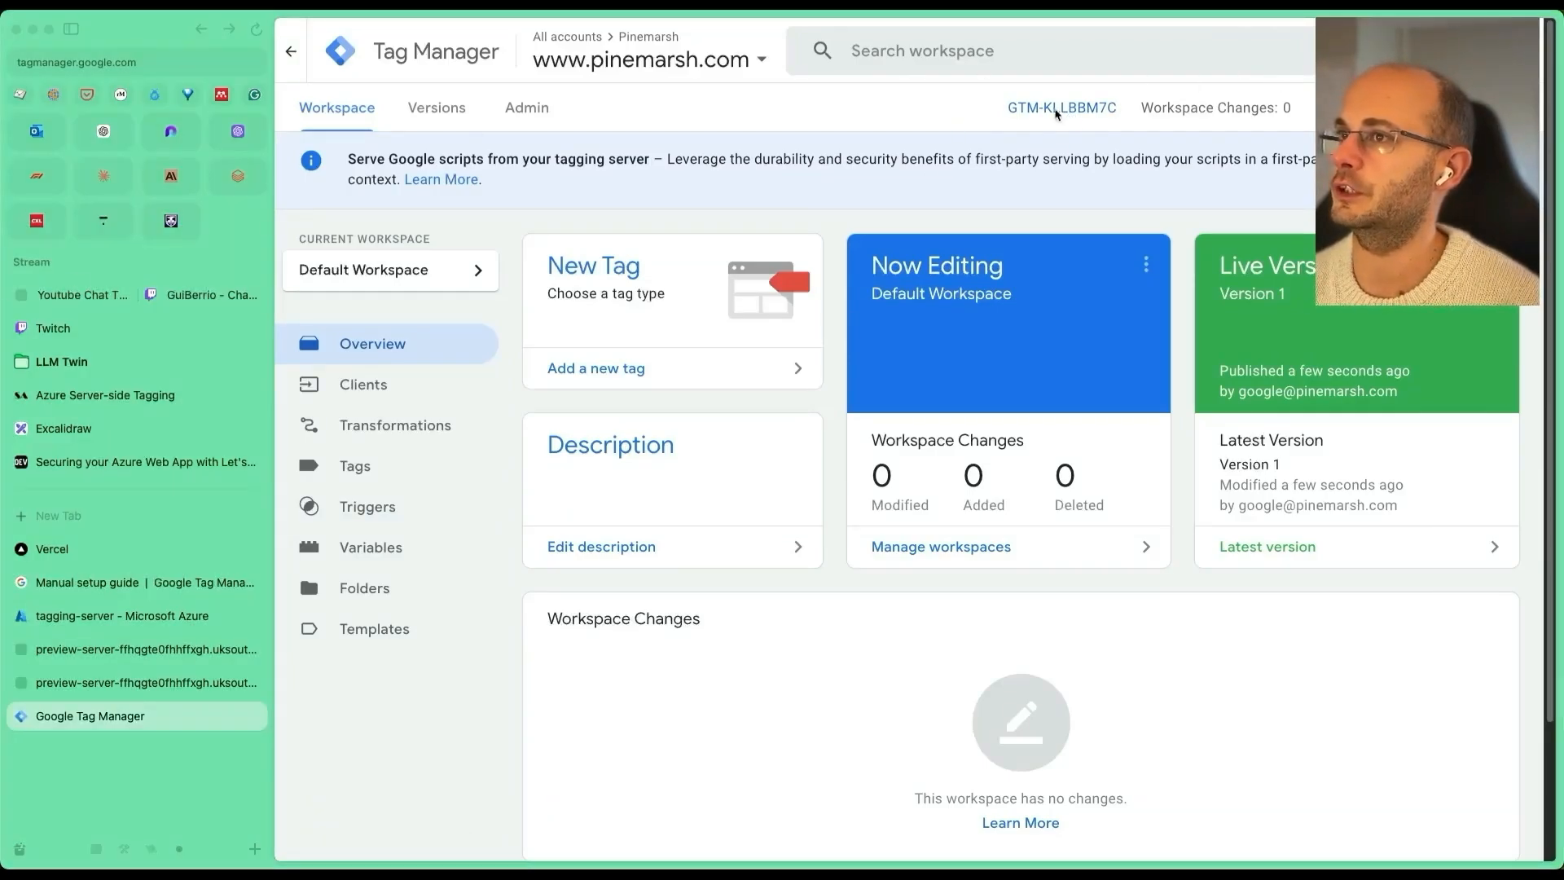
pyautogui.click(530, 111)
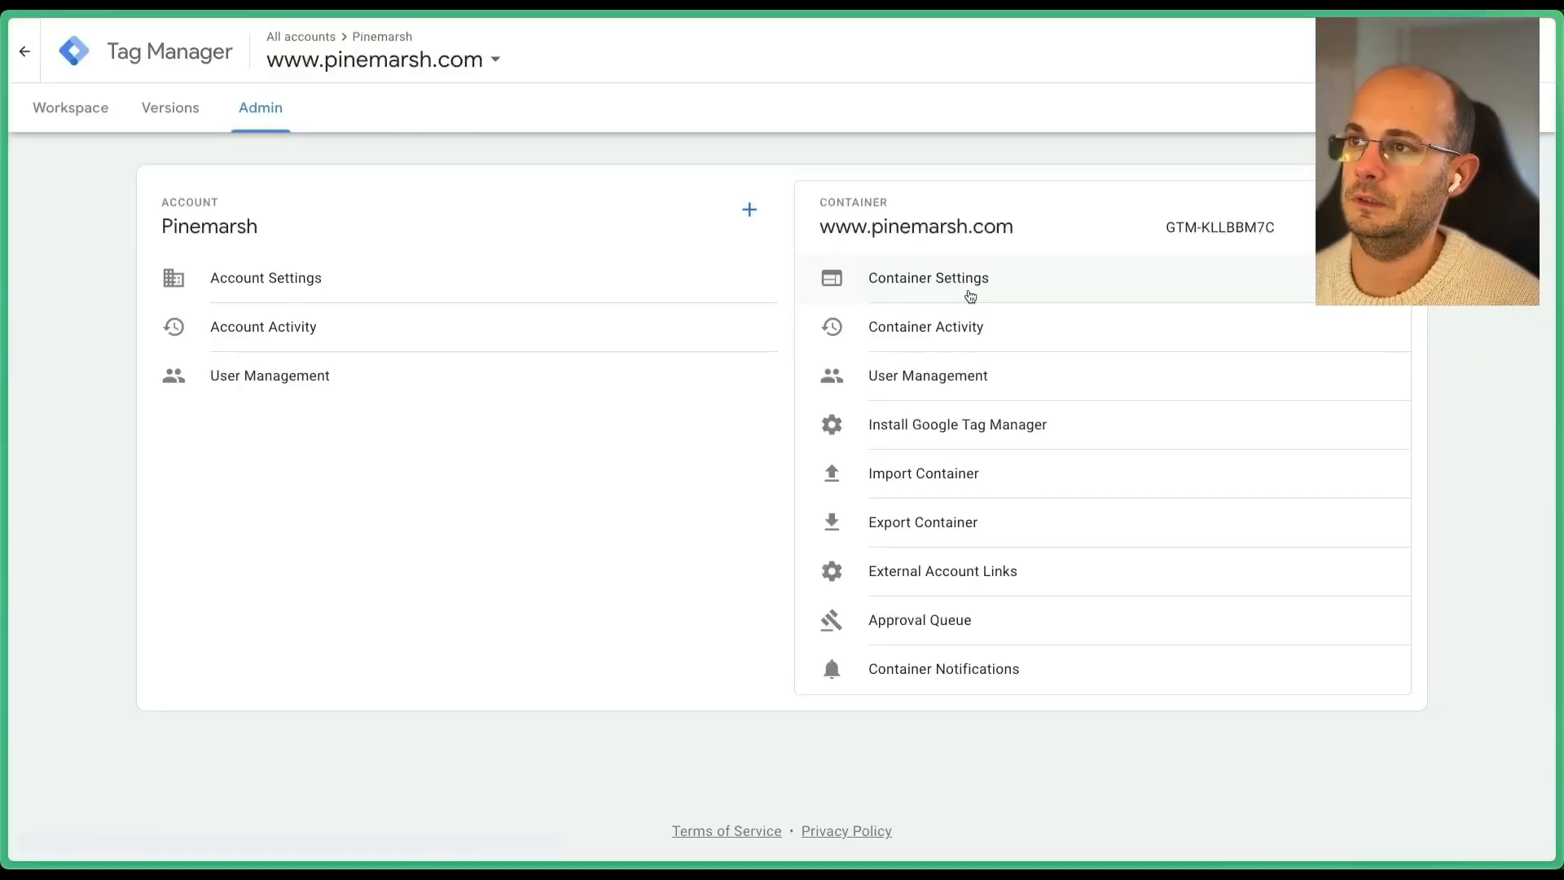
pyautogui.click(937, 277)
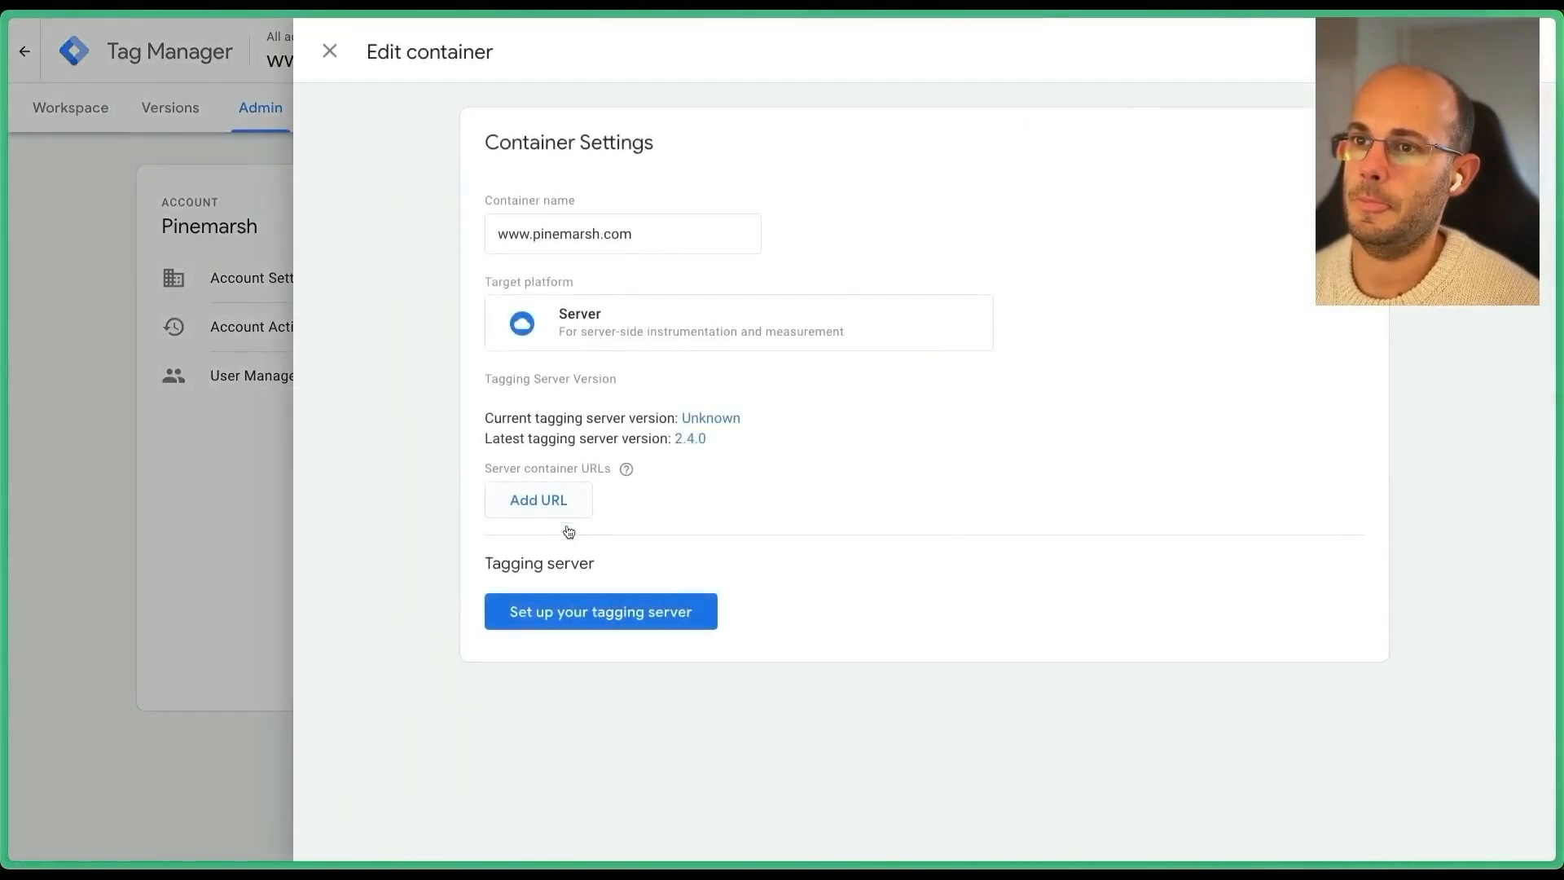
pyautogui.click(535, 499)
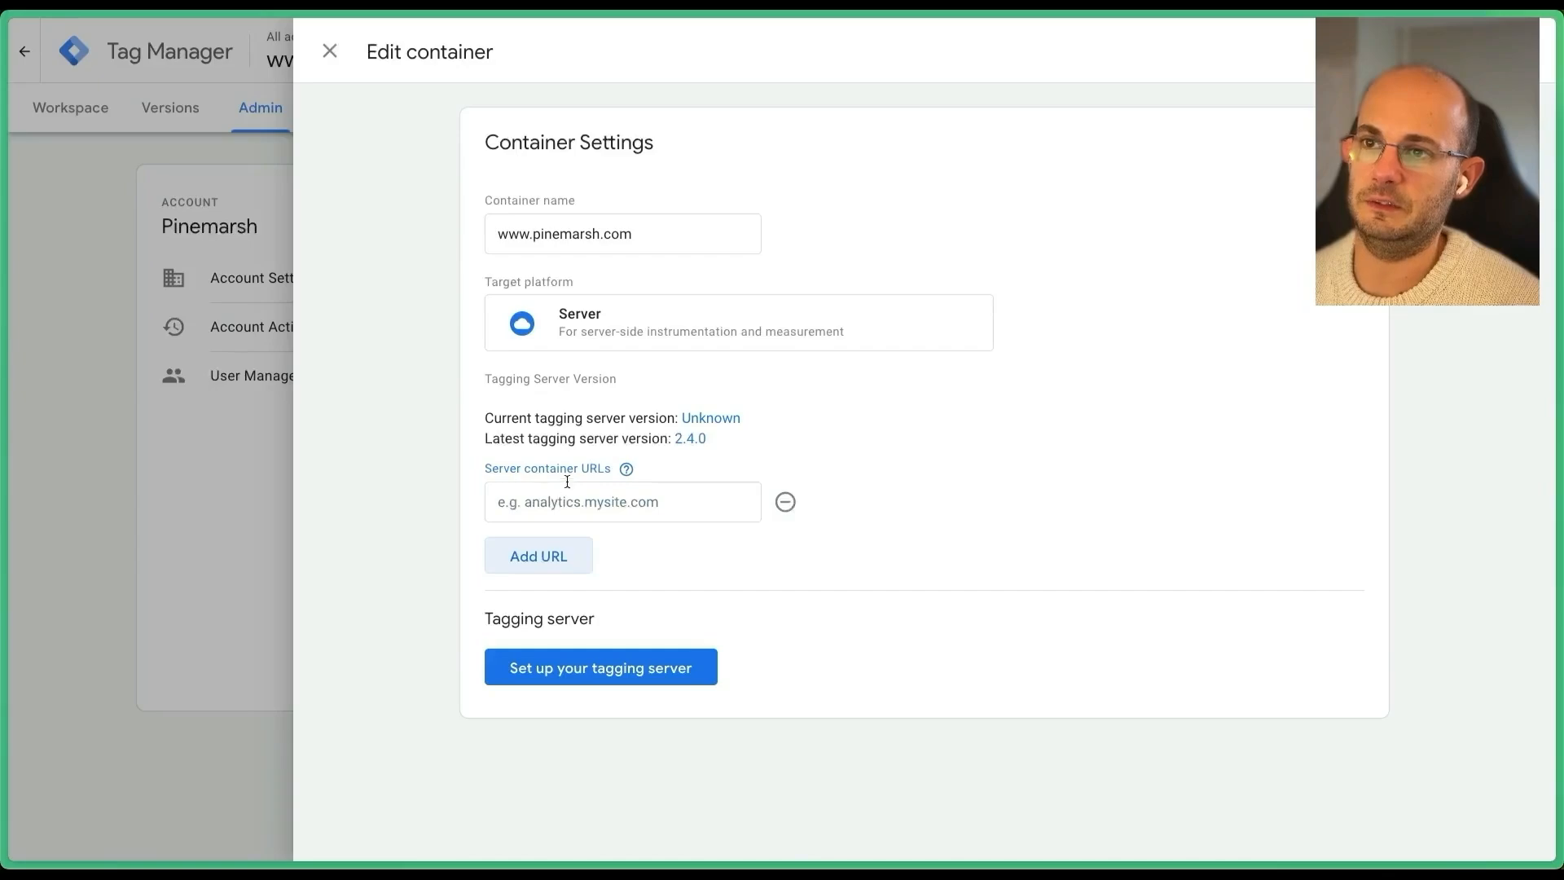
pyautogui.click(534, 510)
pyautogui.hotkey('ctrl', 'v')
pyautogui.press('Home')
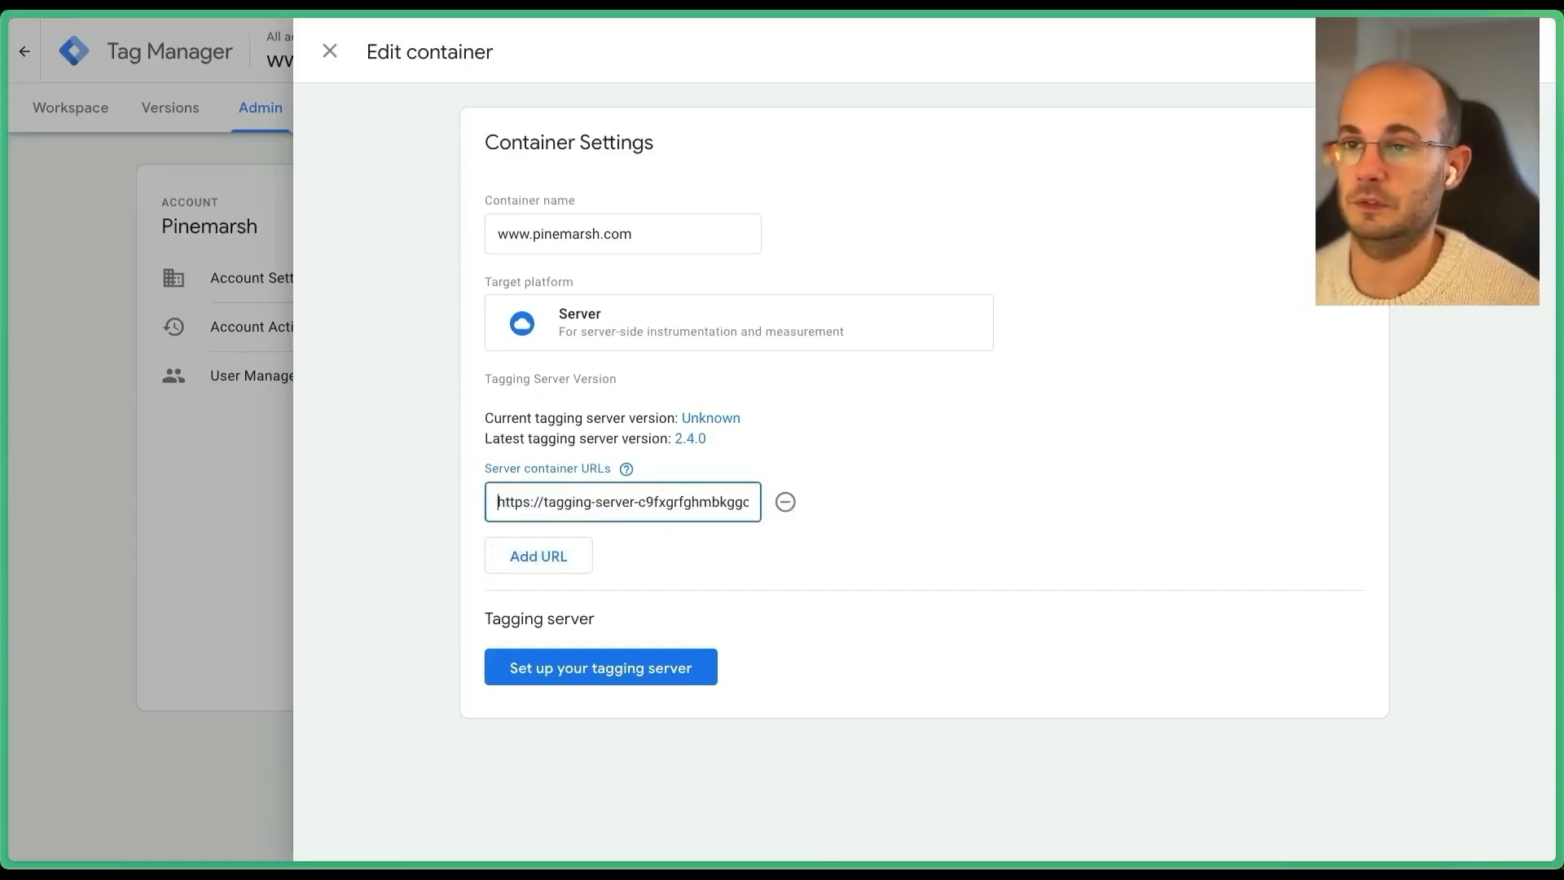
pyautogui.click(538, 556)
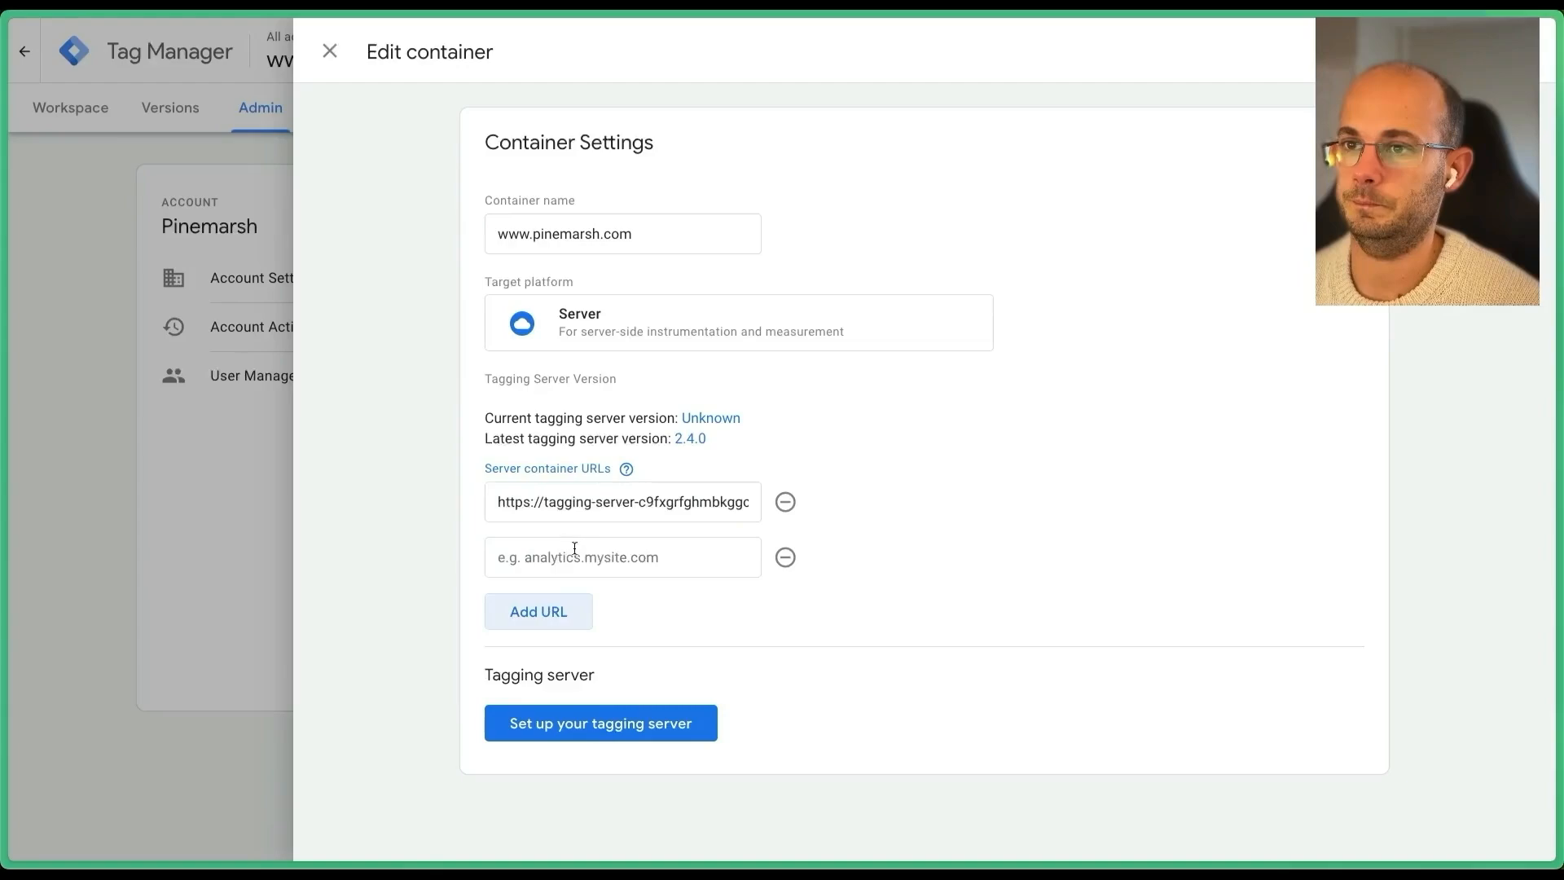
pyautogui.click(785, 553)
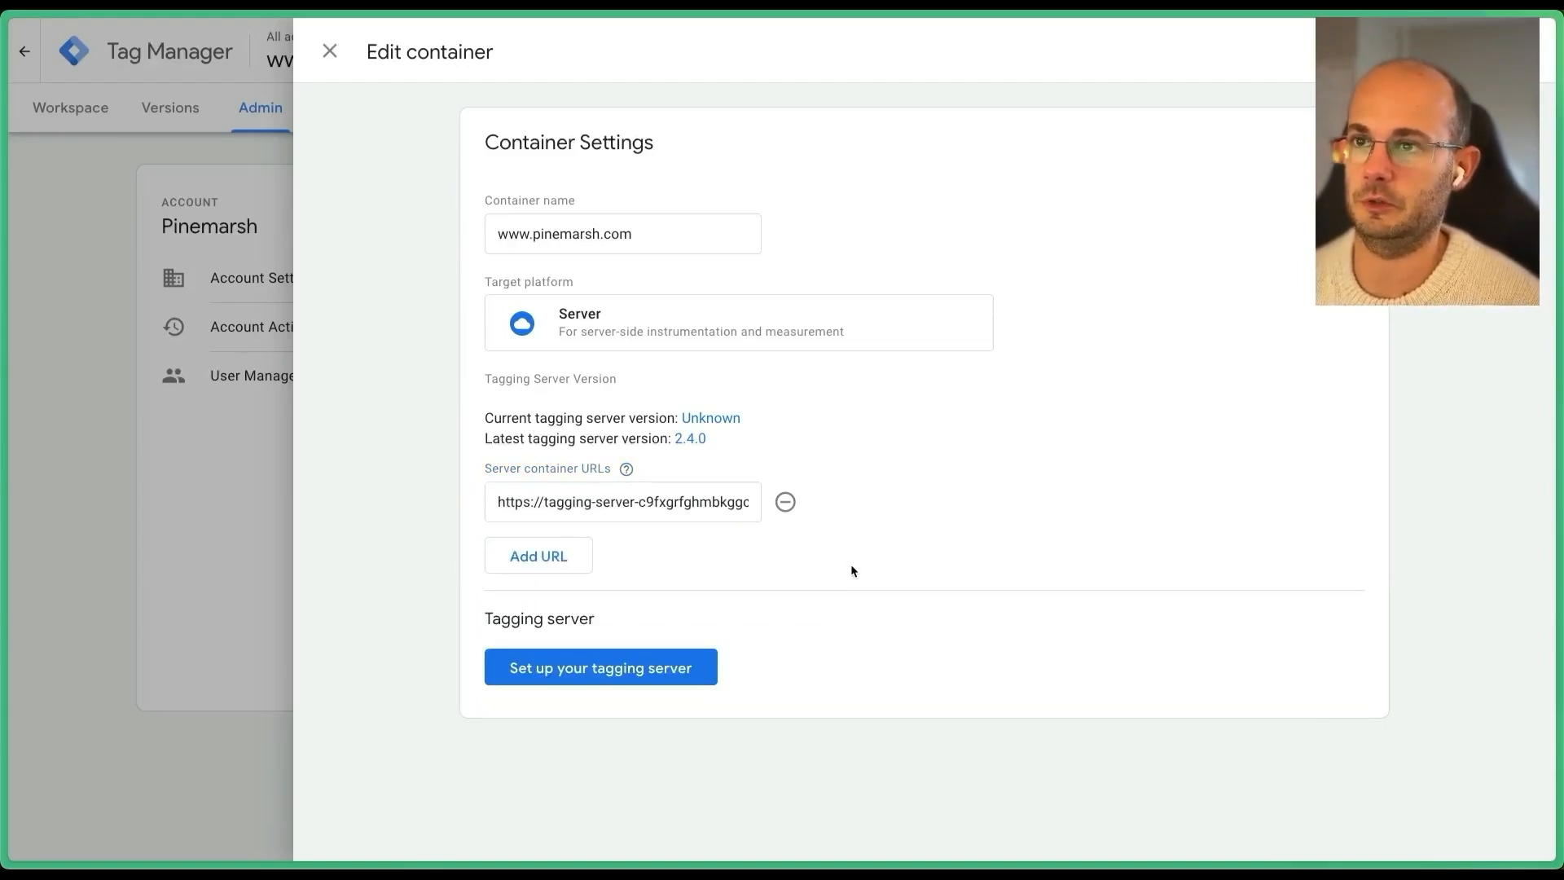
pyautogui.click(1458, 52)
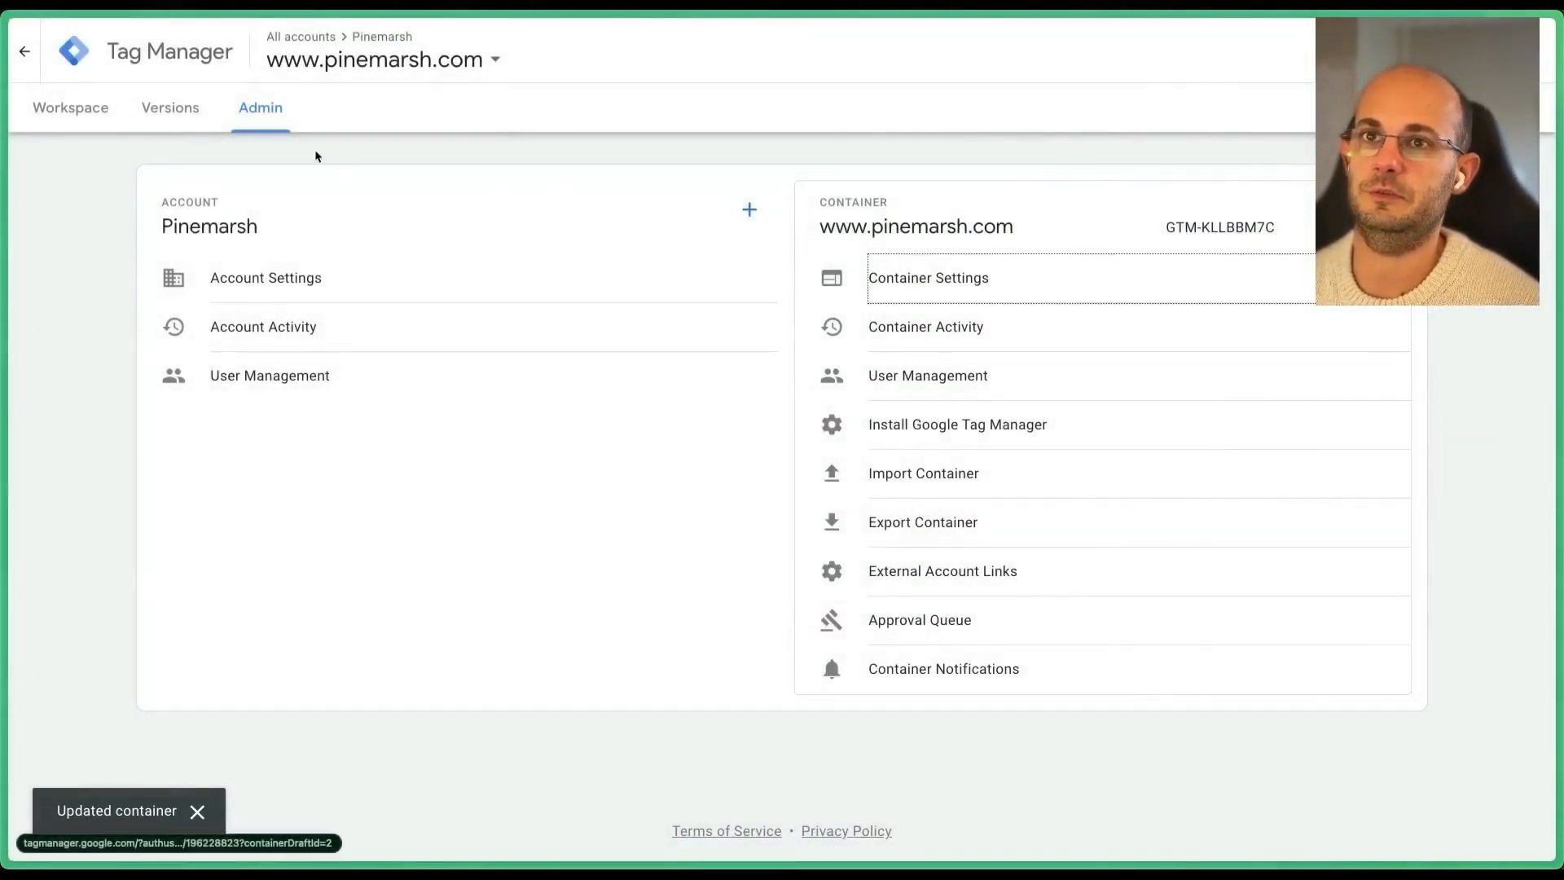
pyautogui.click(81, 114)
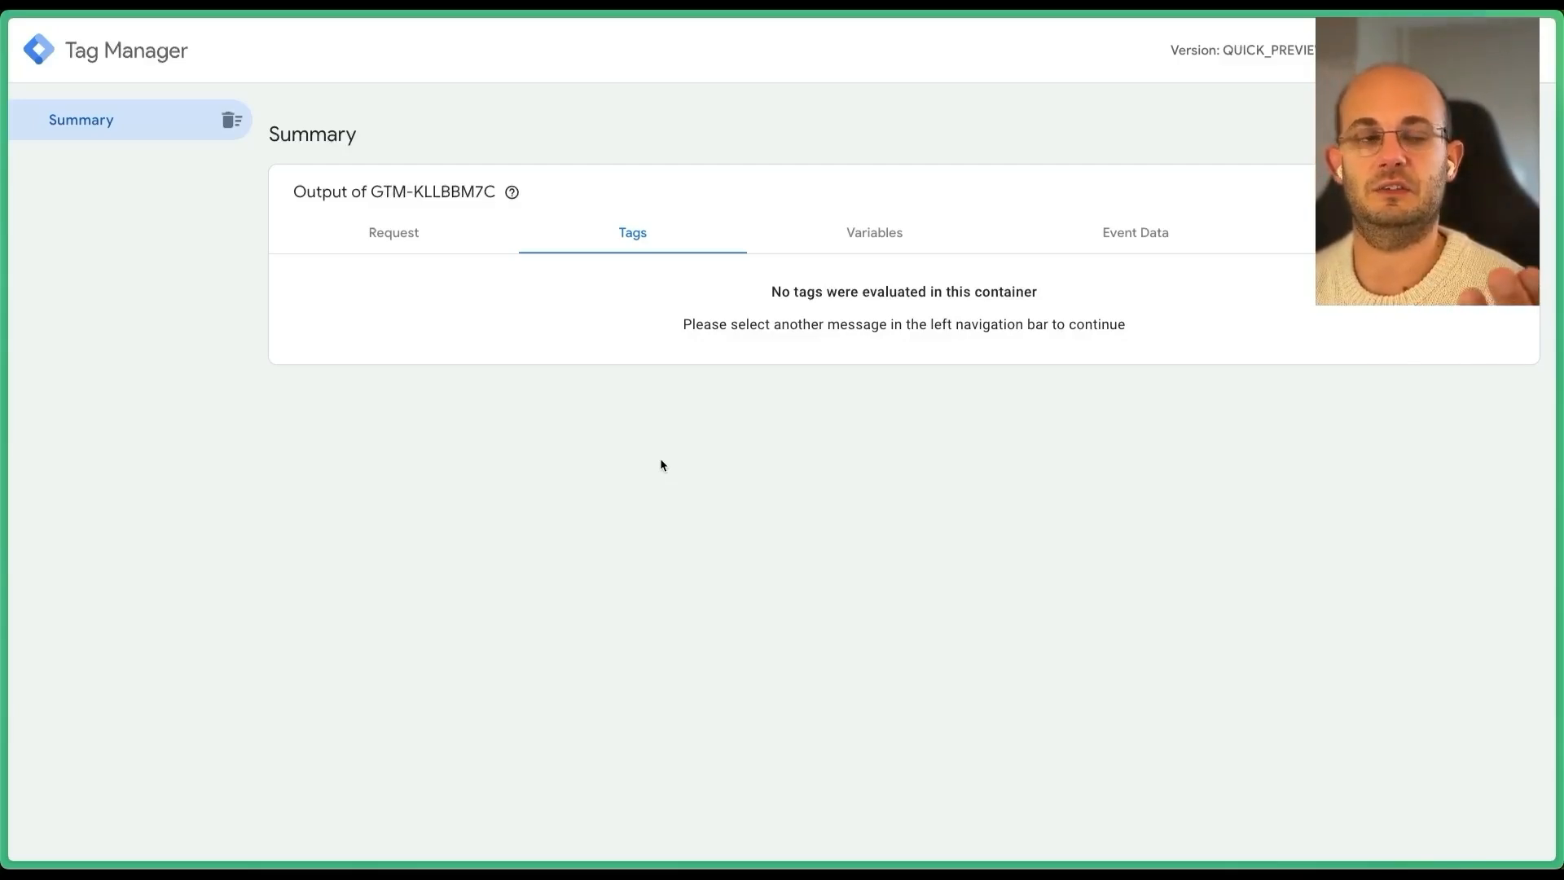
# Send a request to the tagging server's /test path from a new tab.
pyautogui.press('super+t')
pyautogui.press('super+v')
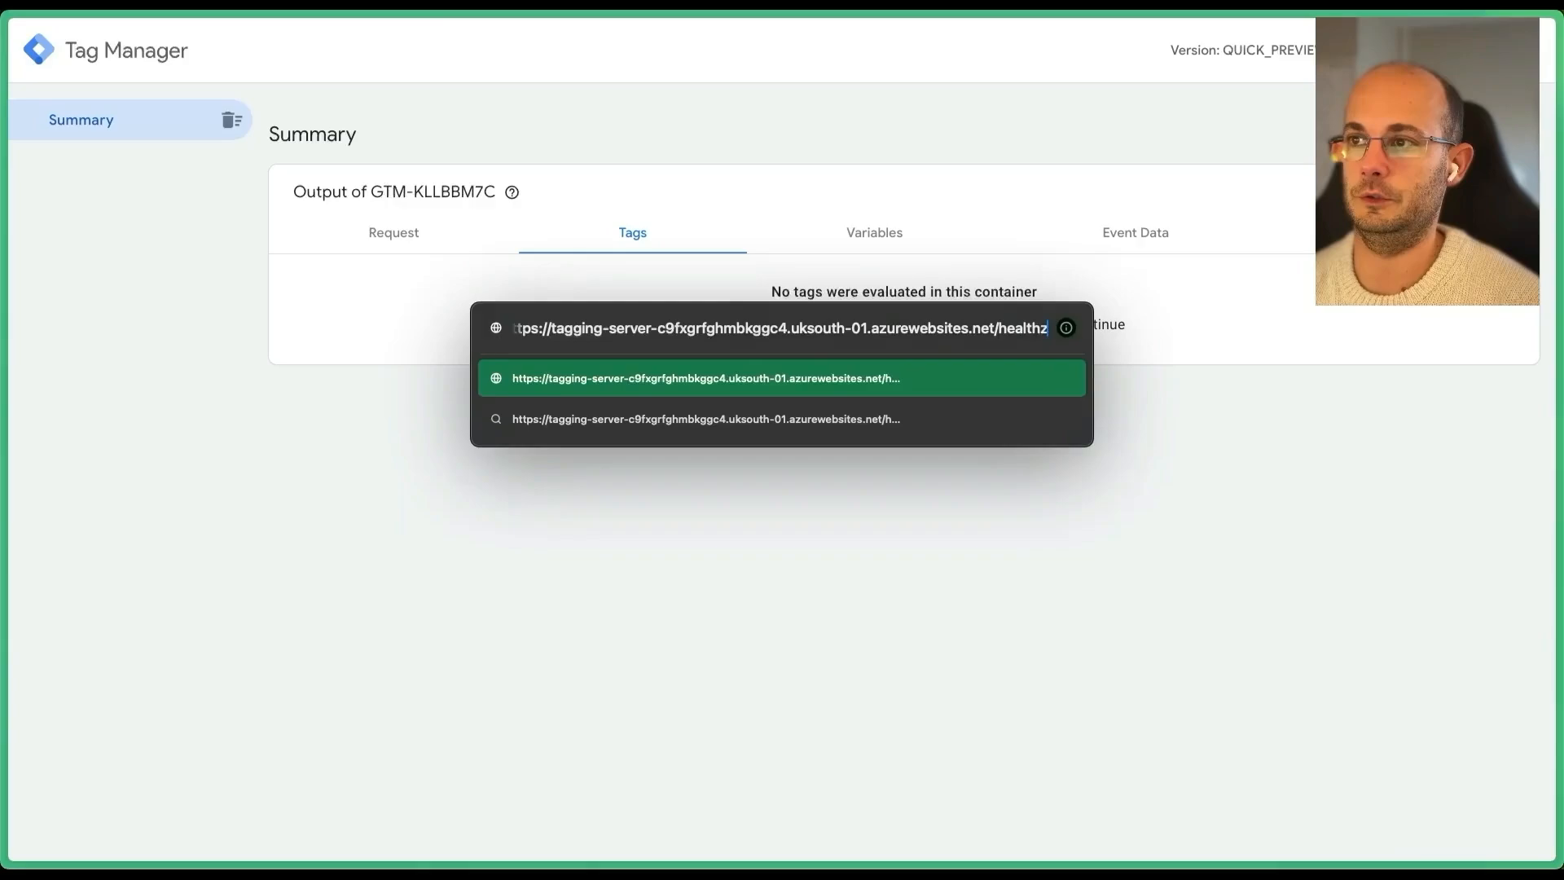
pyautogui.press('BackSpace')
pyautogui.press('BackSpace')
pyautogui.press('BackSpace')
pyautogui.press('BackSpace')
pyautogui.press('BackSpace')
pyautogui.press('BackSpace')
pyautogui.press('BackSpace')
pyautogui.write('test')
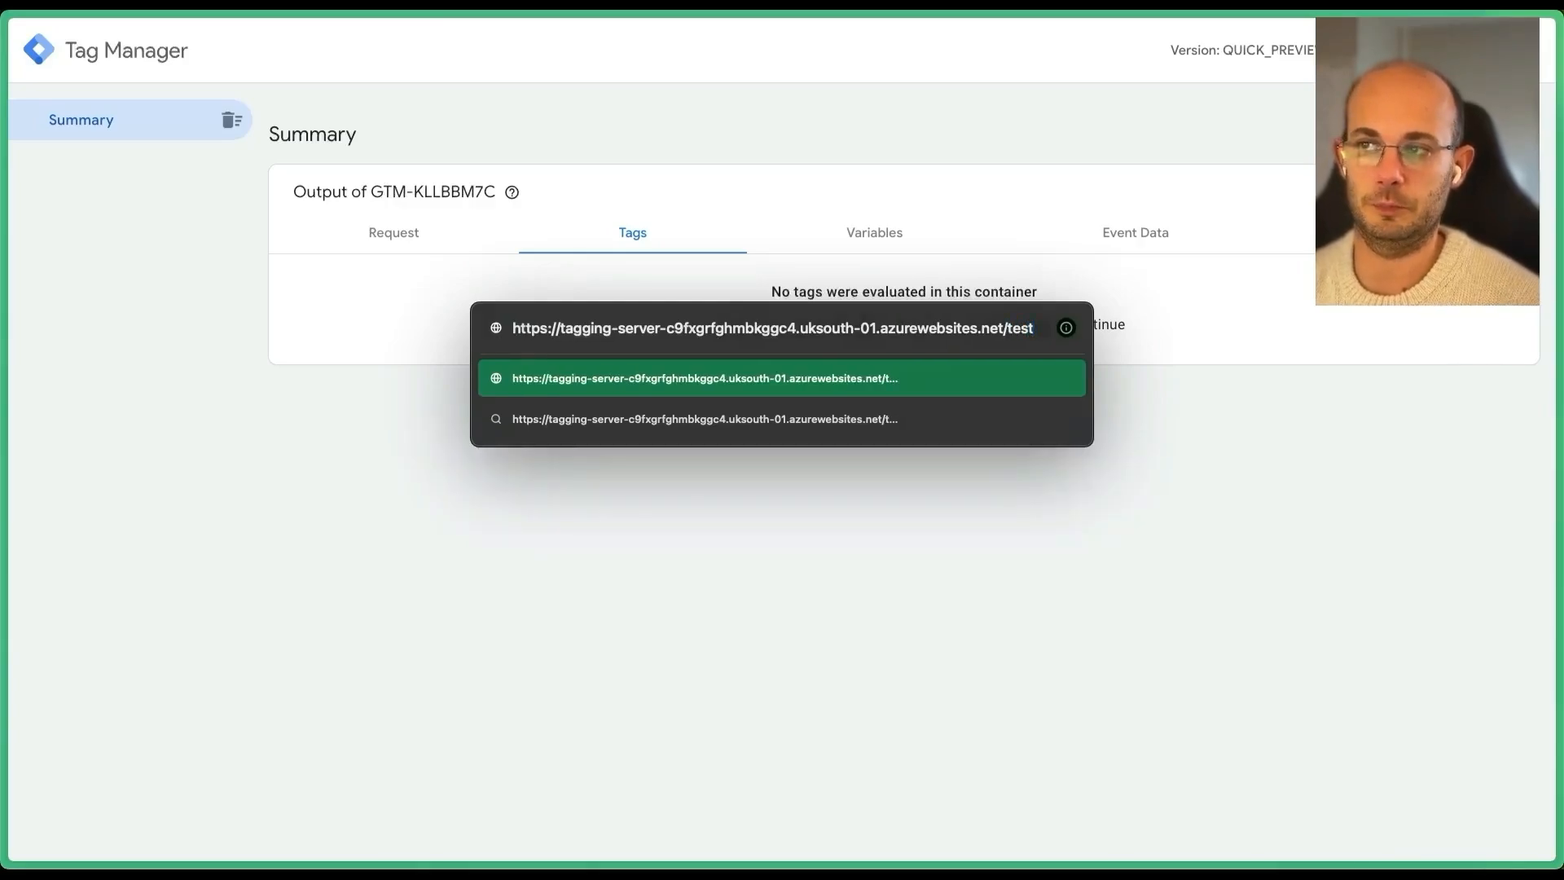
pyautogui.press('Return')
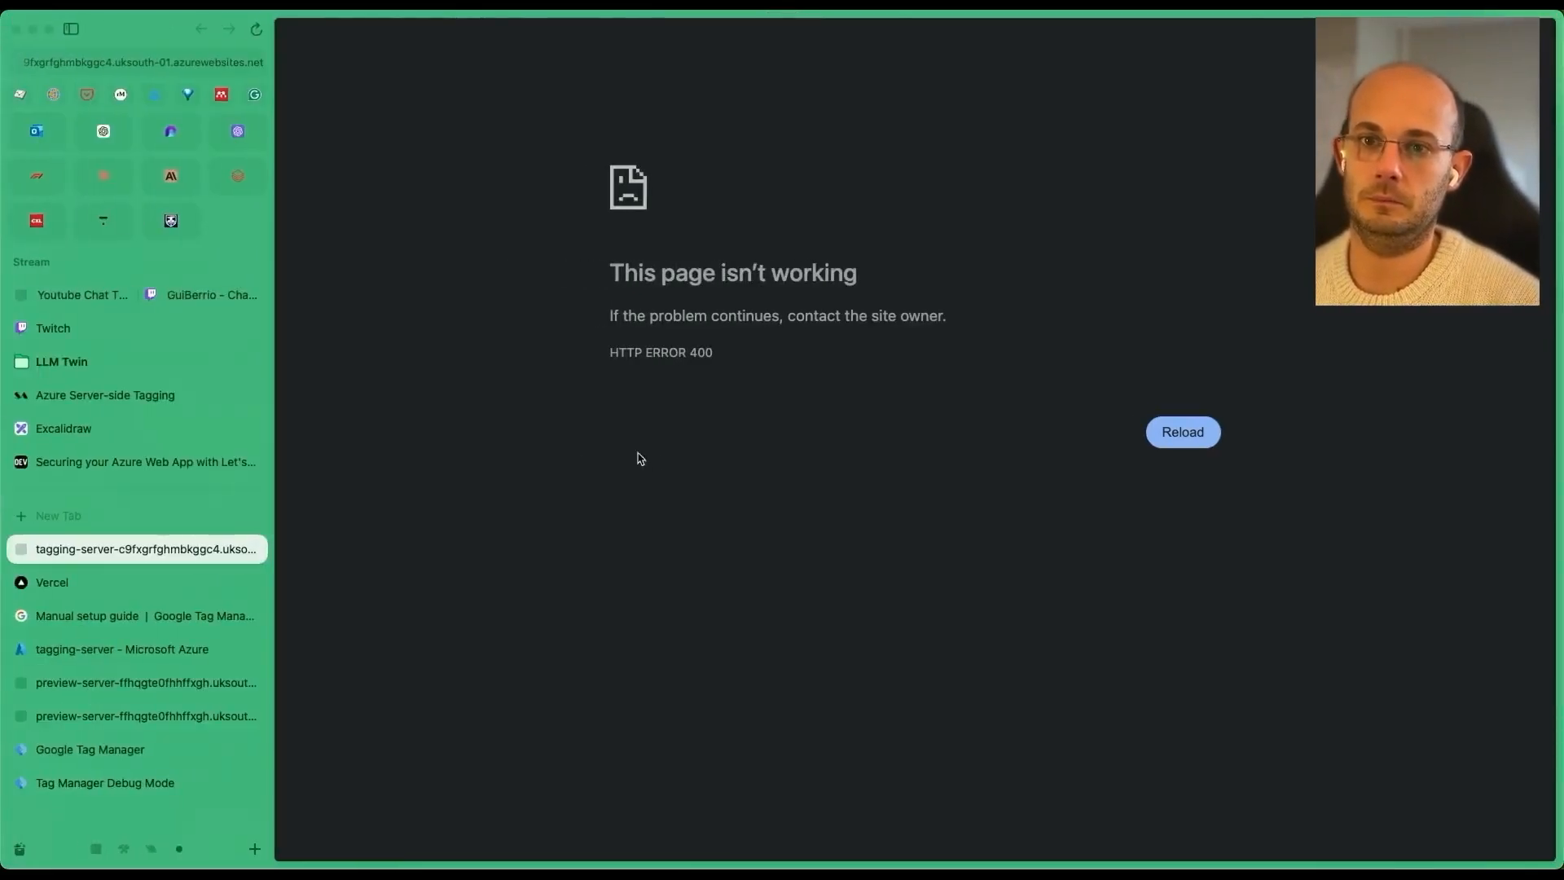
# In Tag Manager Debug Mode, inspect the /test request and its GET - 400 response.
pyautogui.click(171, 783)
pyautogui.click(643, 234)
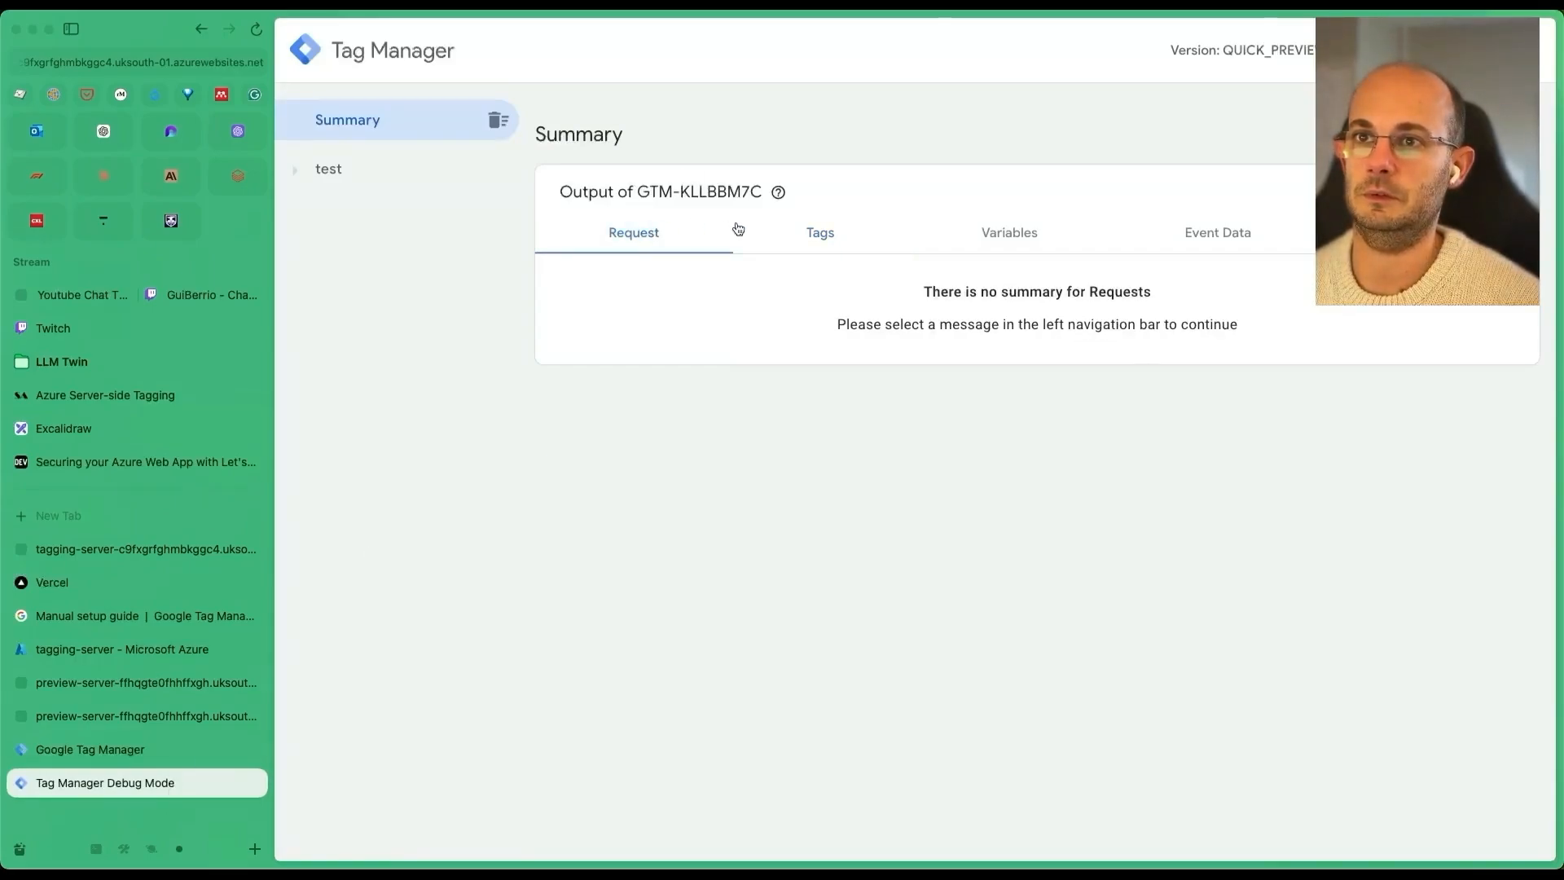
pyautogui.click(327, 169)
pyautogui.moveTo(642, 534); pyautogui.dragTo(555, 454)
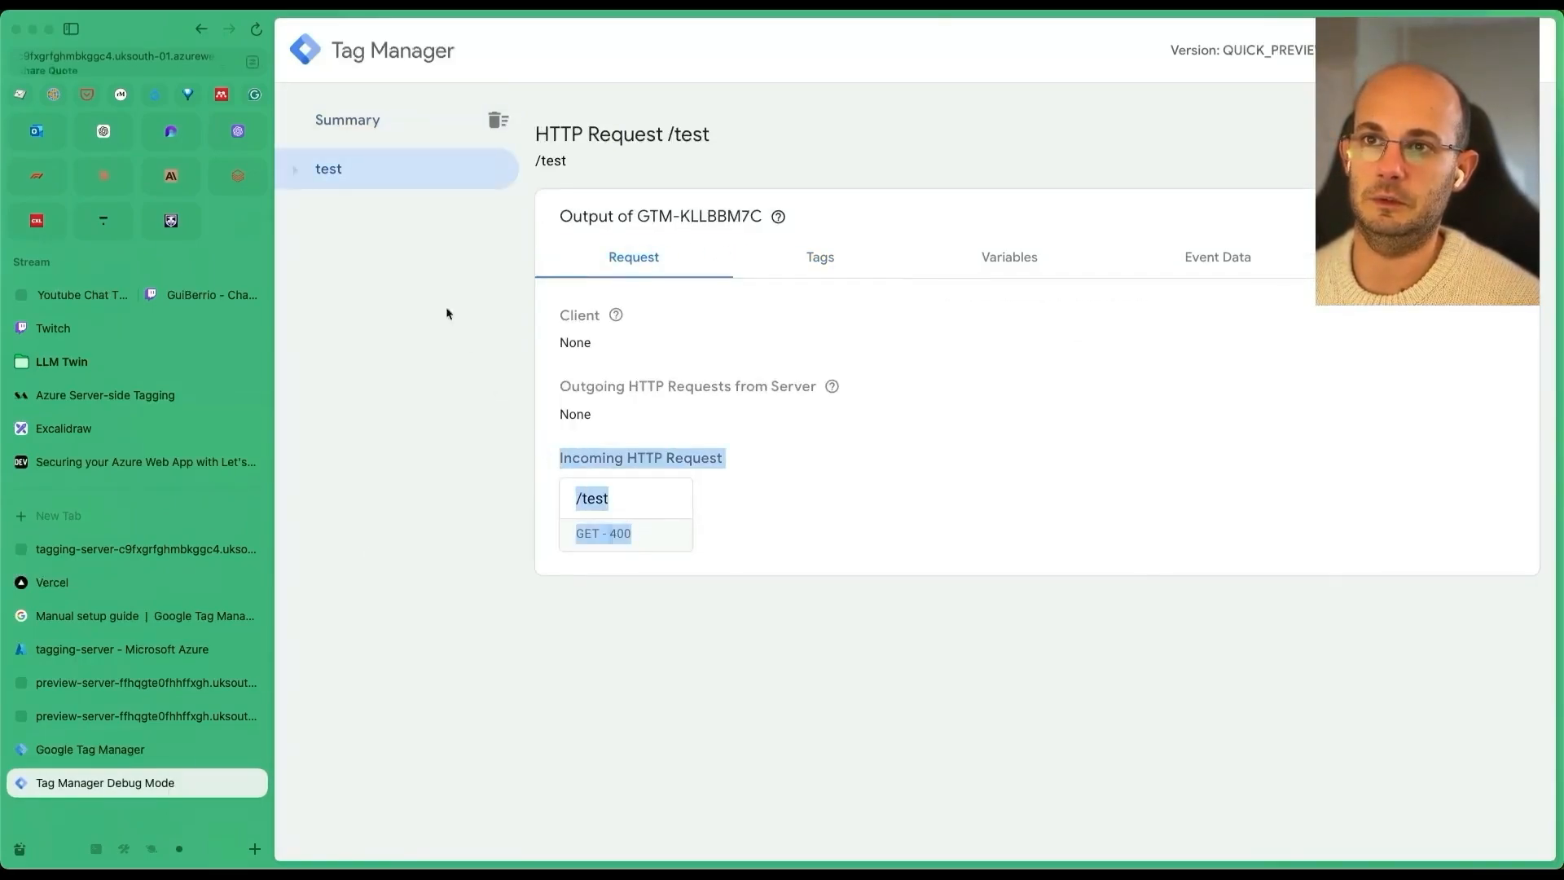
pyautogui.click(437, 301)
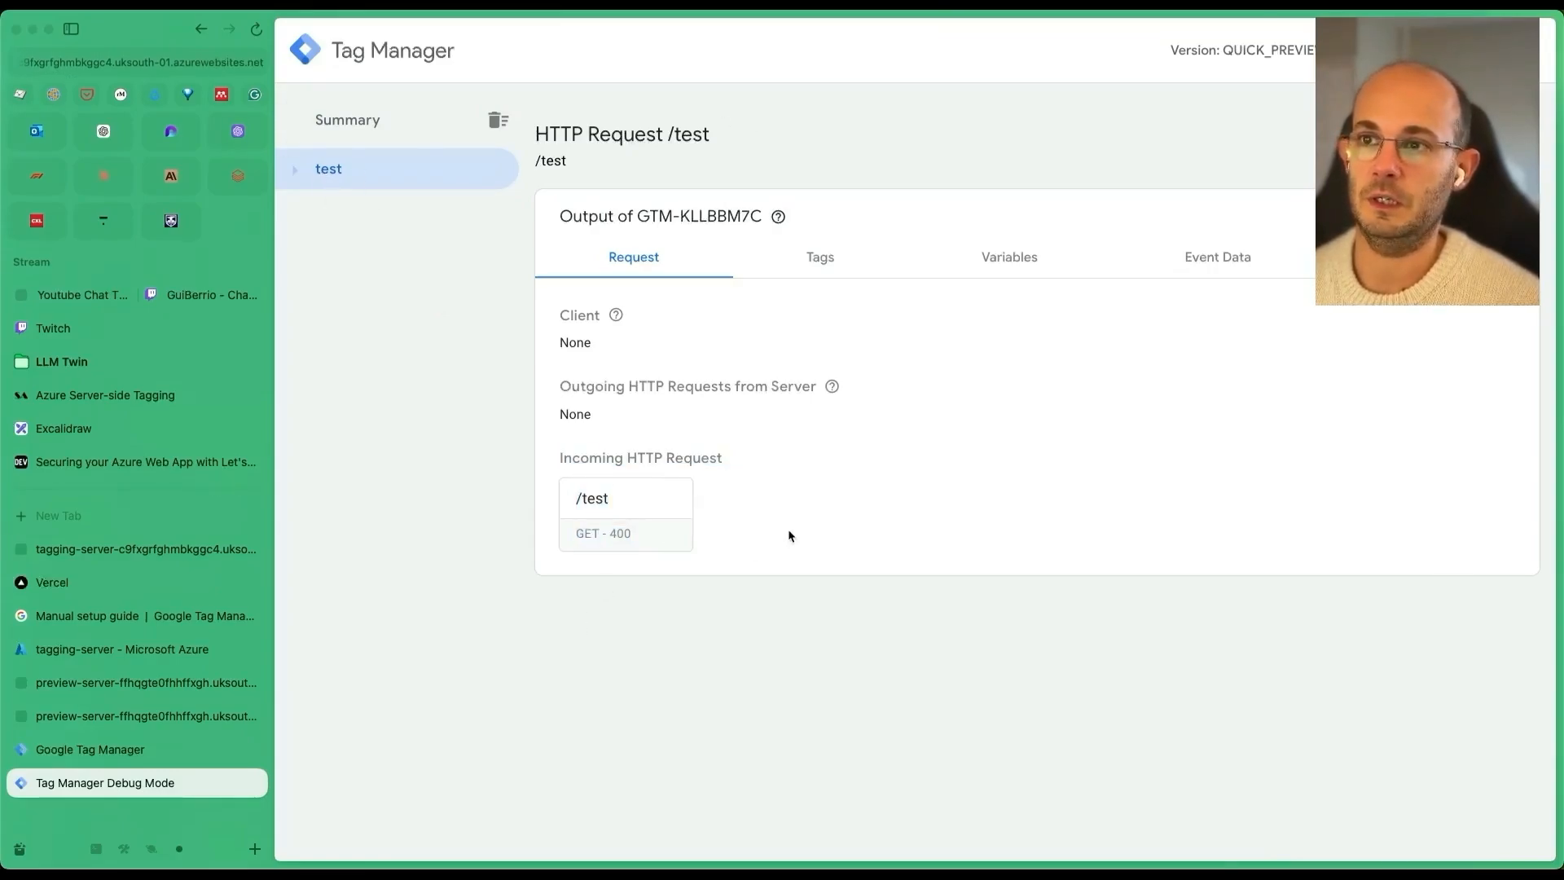
pyautogui.moveTo(661, 535); pyautogui.dragTo(519, 462)
pyautogui.click(872, 495)
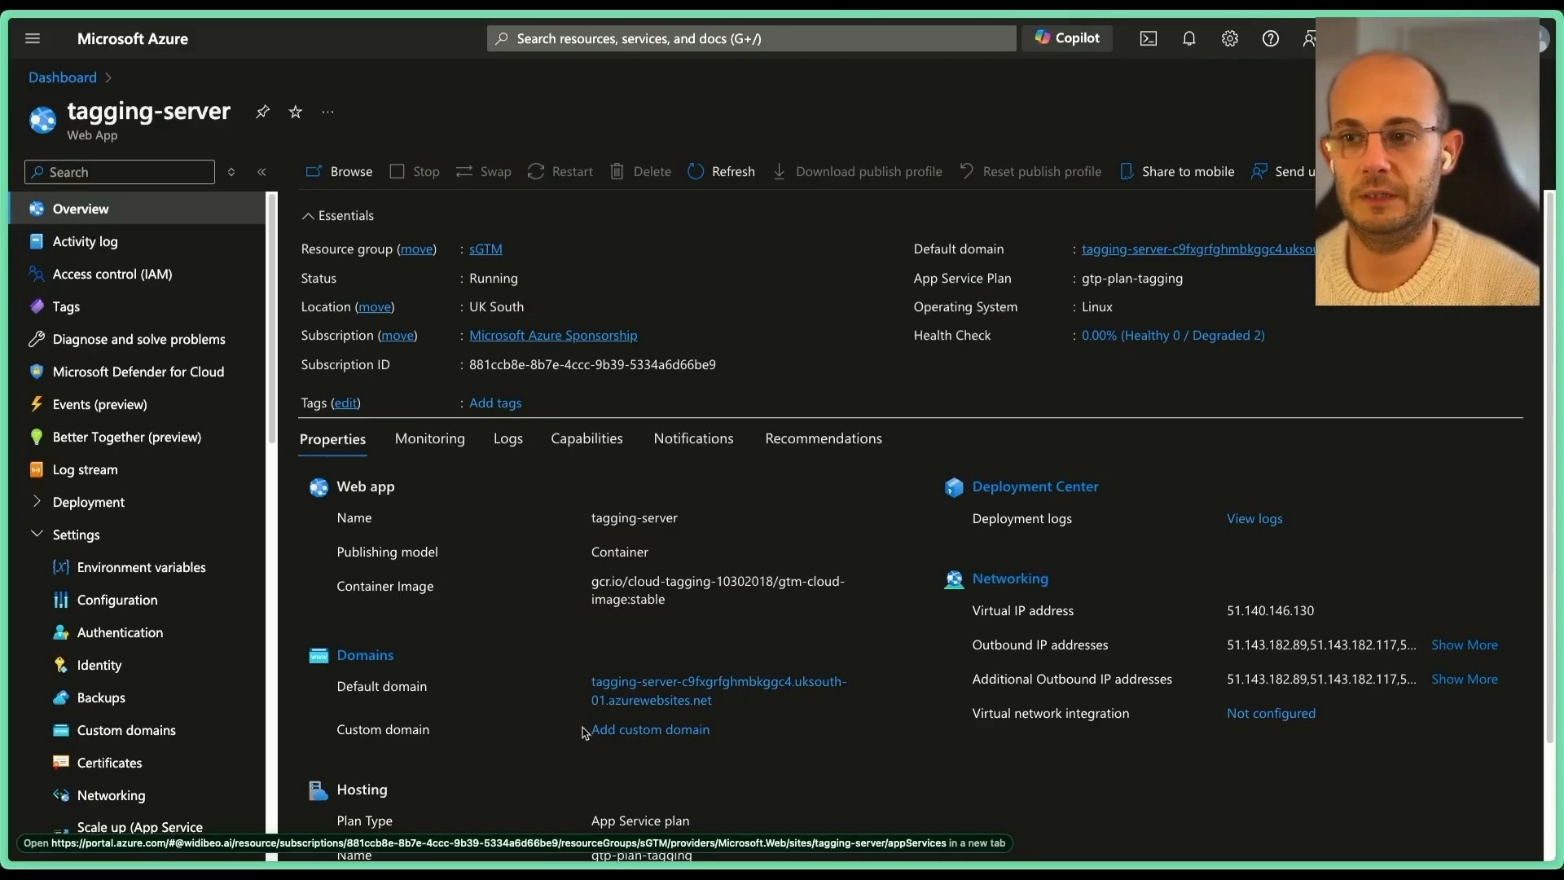
# Copy tagging-server's IP address 51.140.146.130 from its Custom domains page.
pyautogui.click(641, 729)
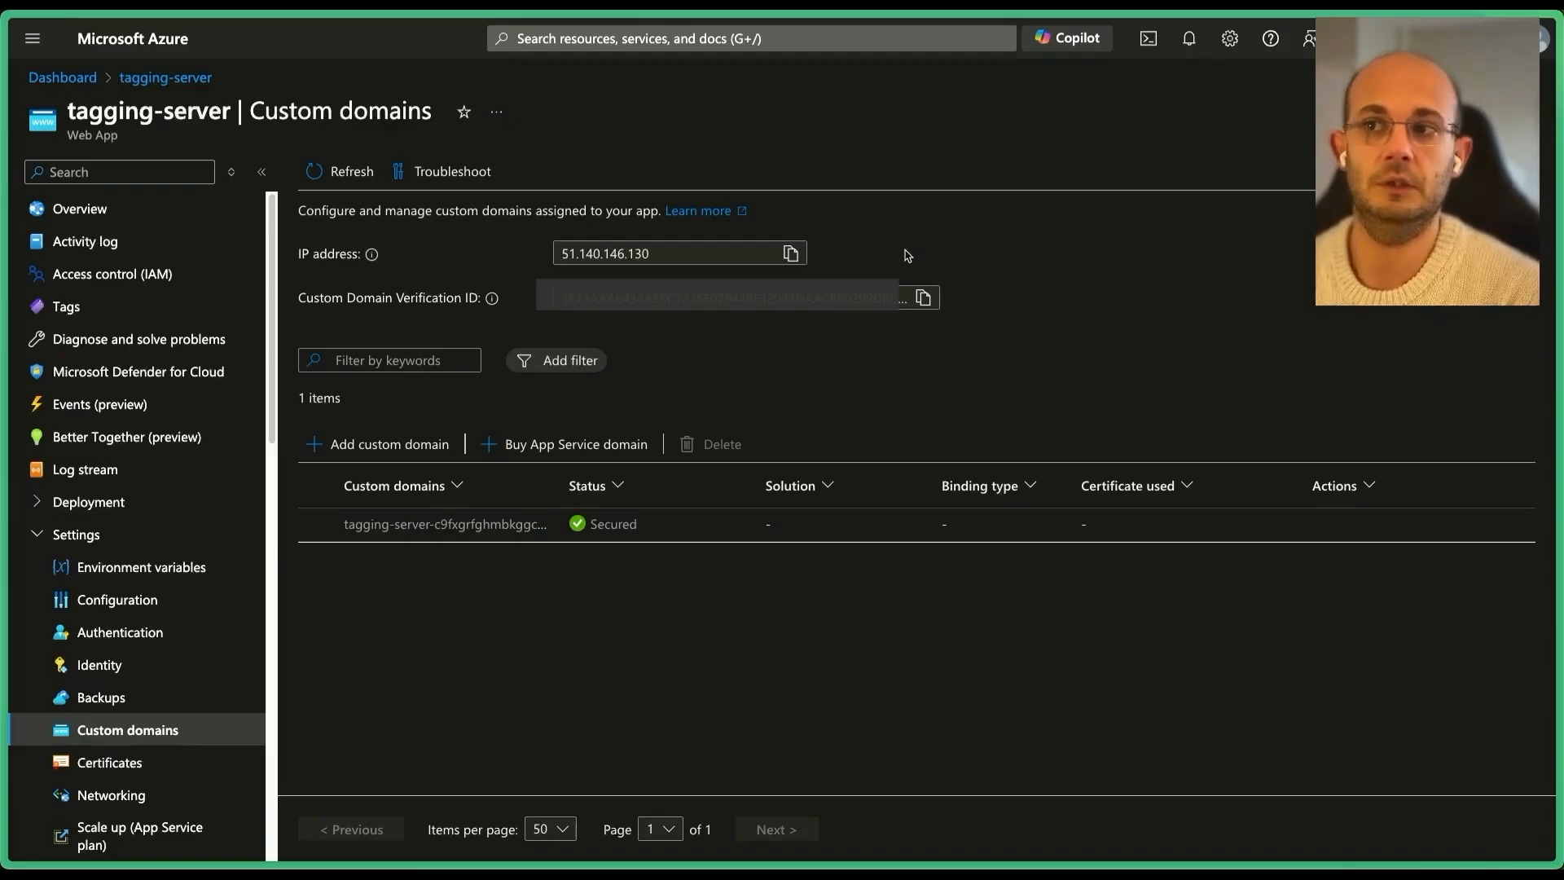
pyautogui.click(789, 254)
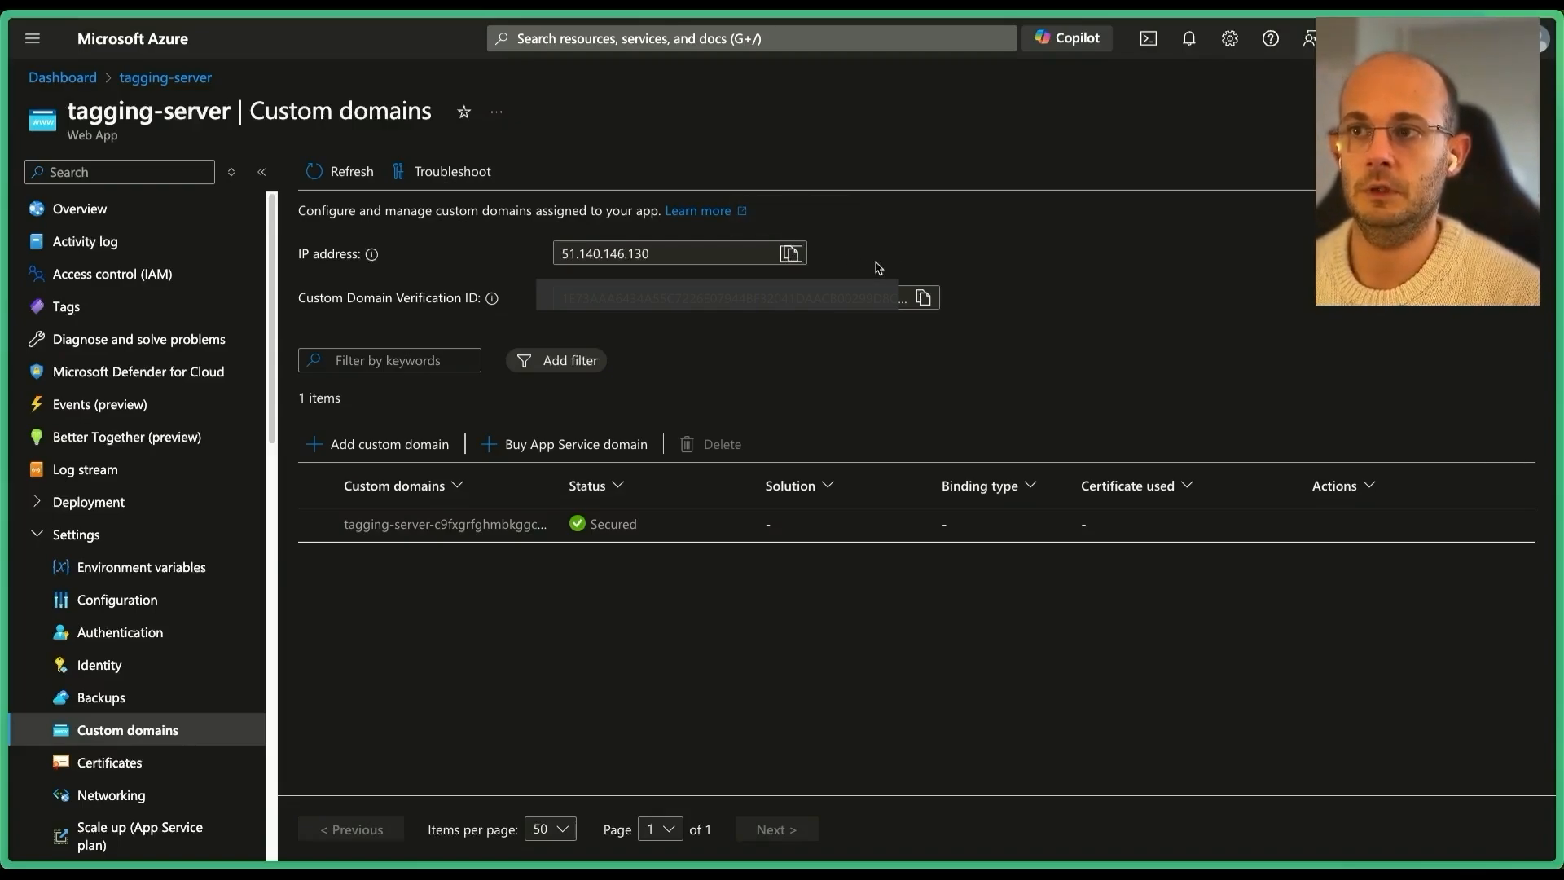
# Open pinemarsh.com's DNS records in the Vercel dashboard.
pyautogui.press('super+t')
pyautogui.write('ver')
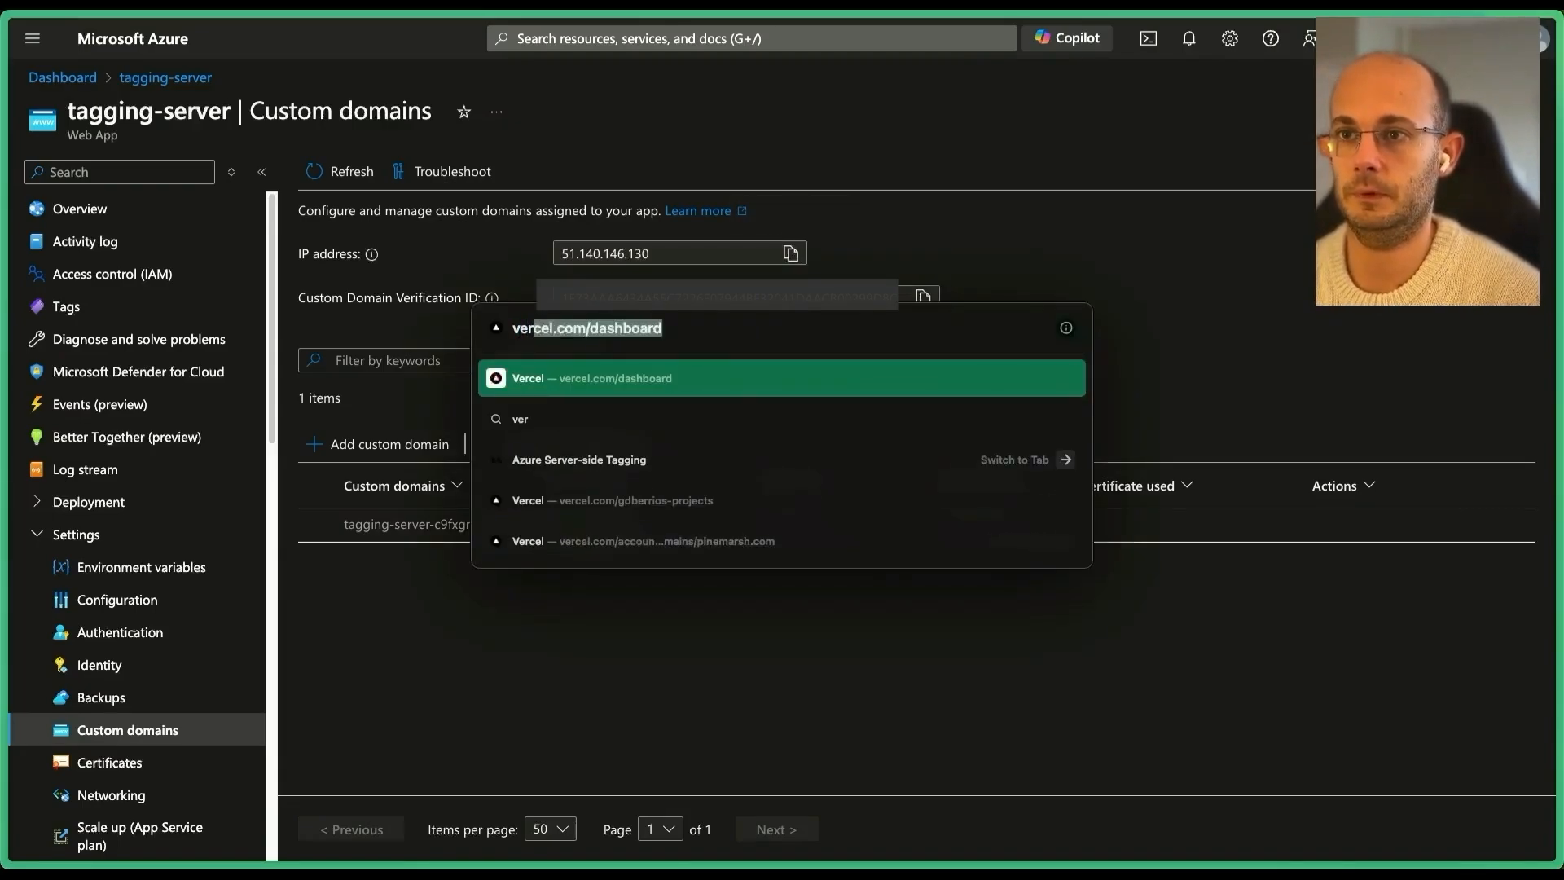
pyautogui.press('Return')
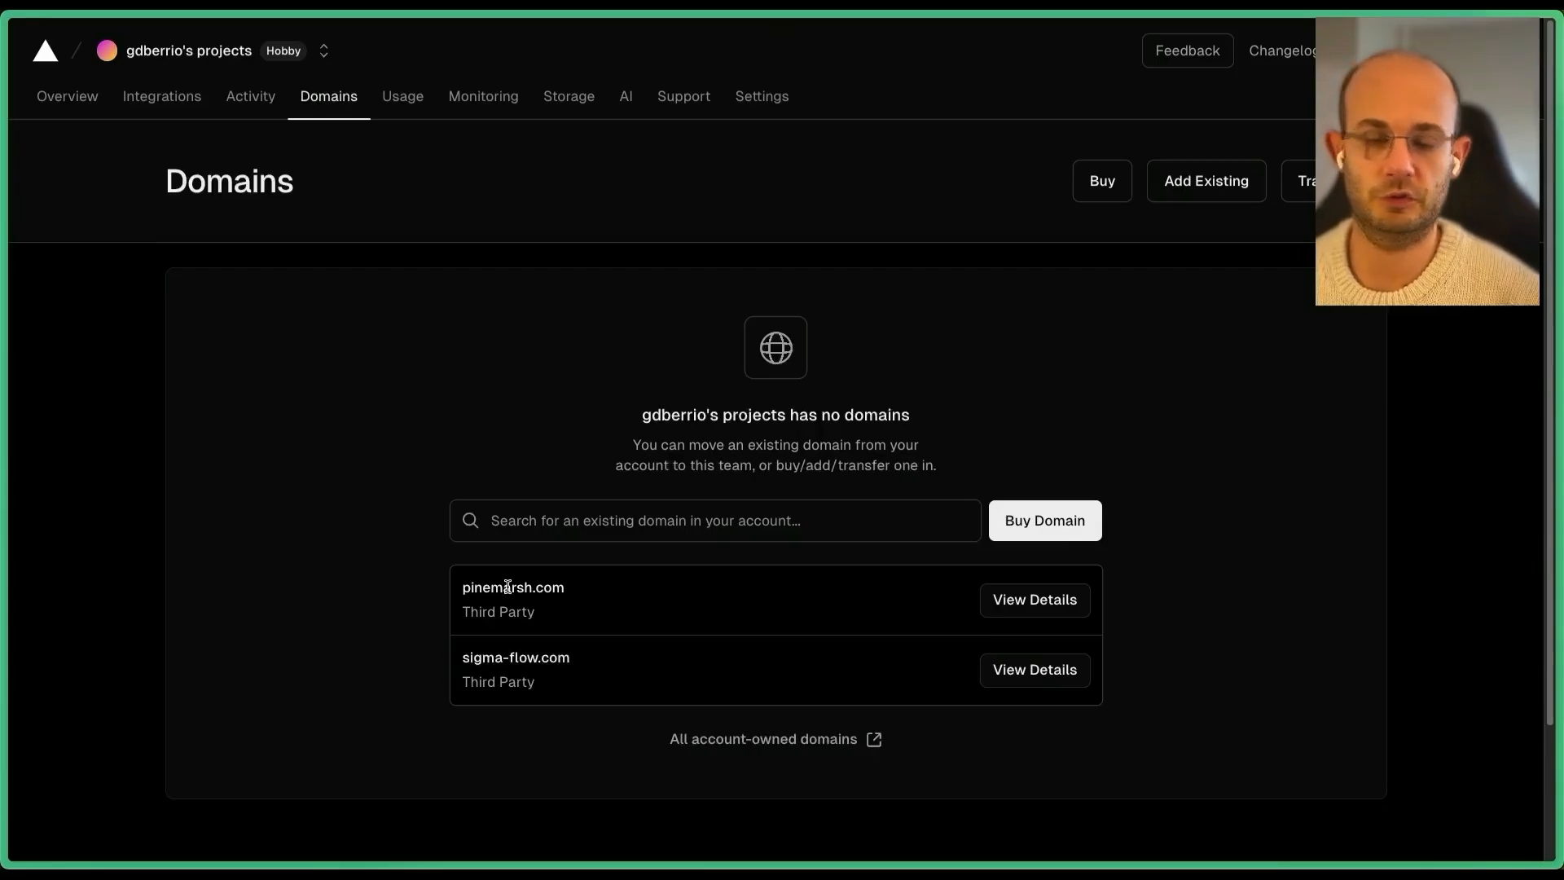
pyautogui.click(1033, 599)
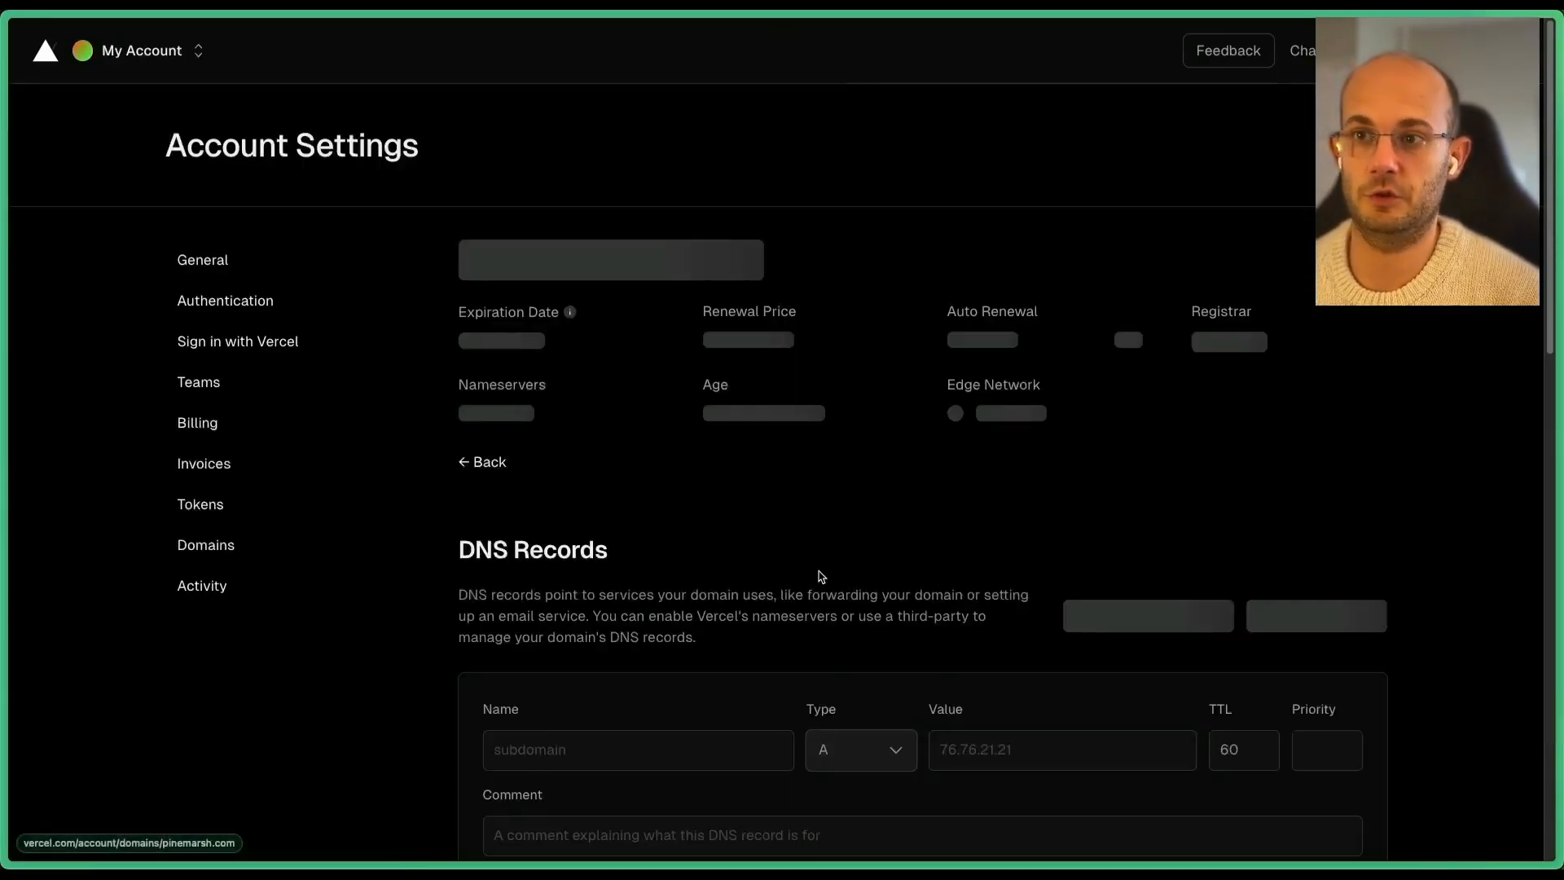
# Add an A record metrics pointing to 51.140.146.130, TTL 3600, comment 'sGTM Azure'.
pyautogui.scroll(-1, 749, 588)
pyautogui.click(992, 656)
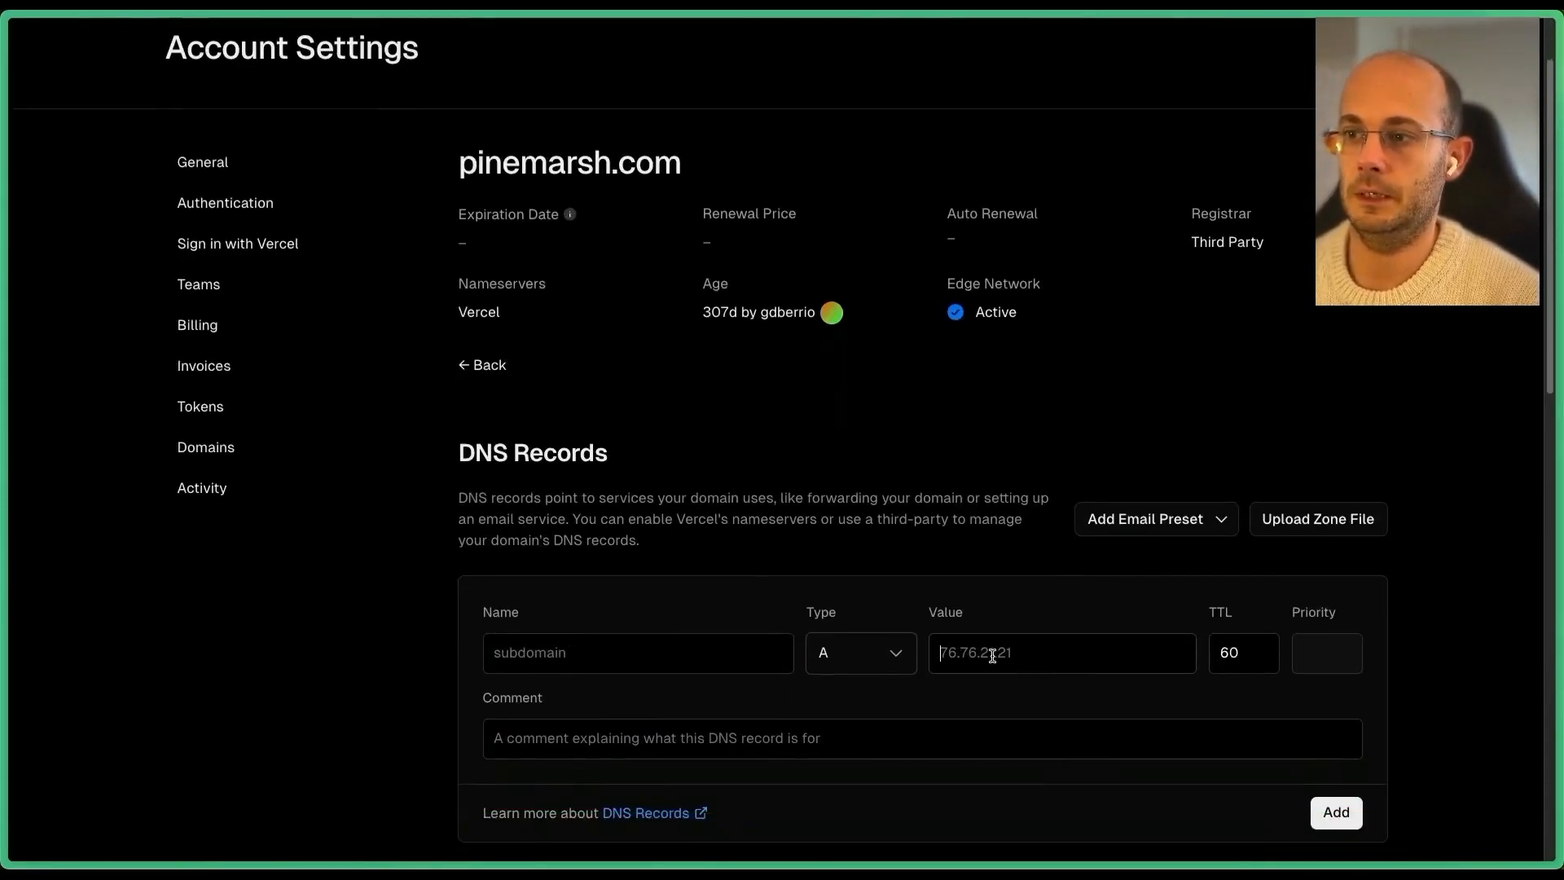
pyautogui.hotkey('ctrl', 'v')
pyautogui.press('Tab')
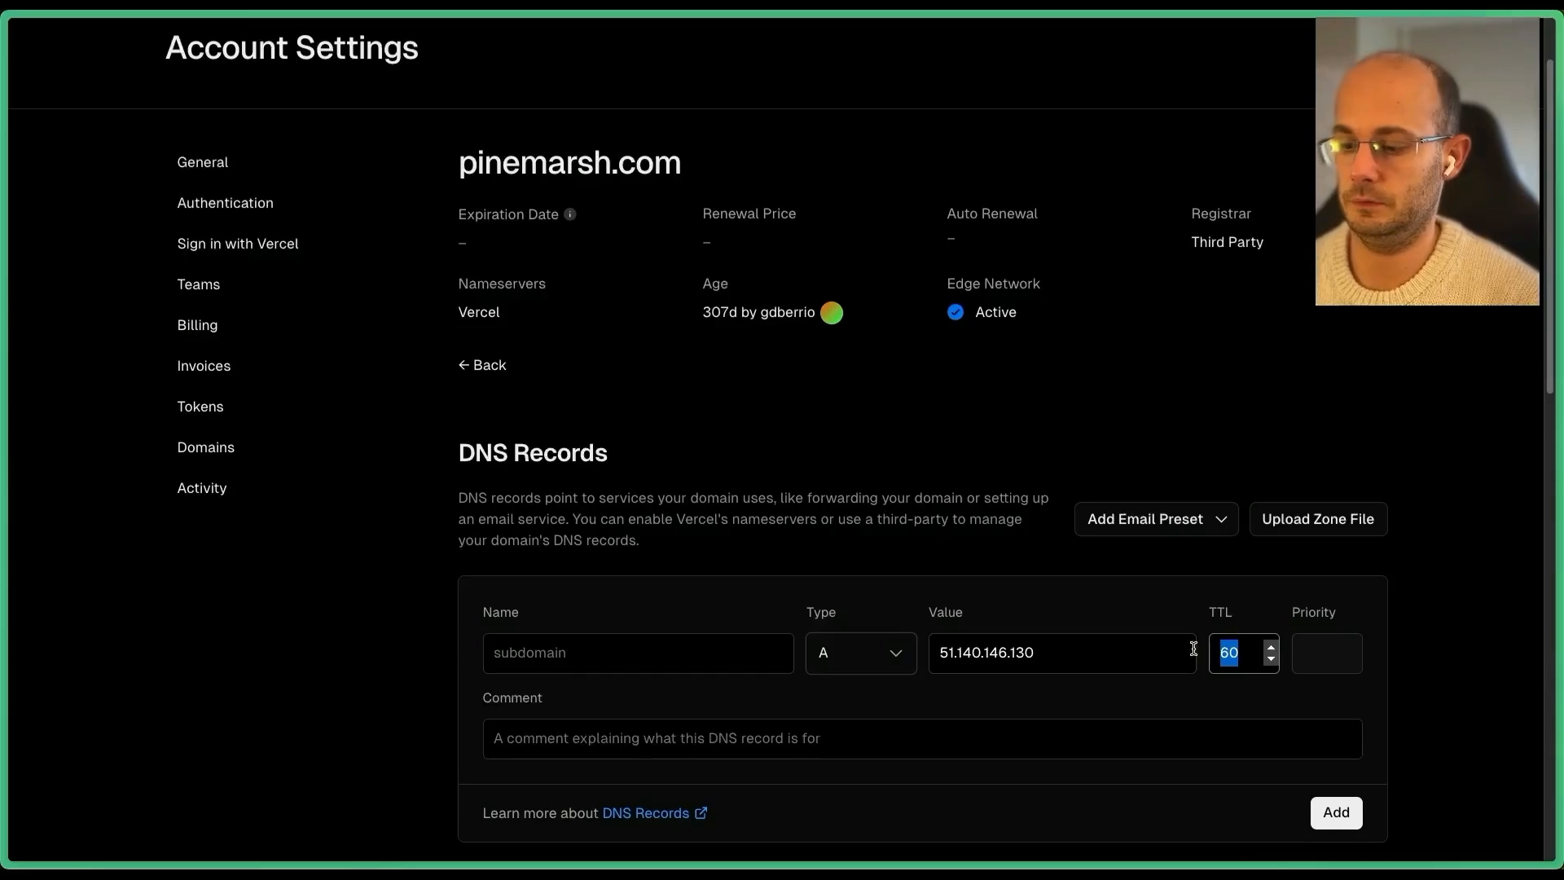
pyautogui.write('33')
pyautogui.write('600')
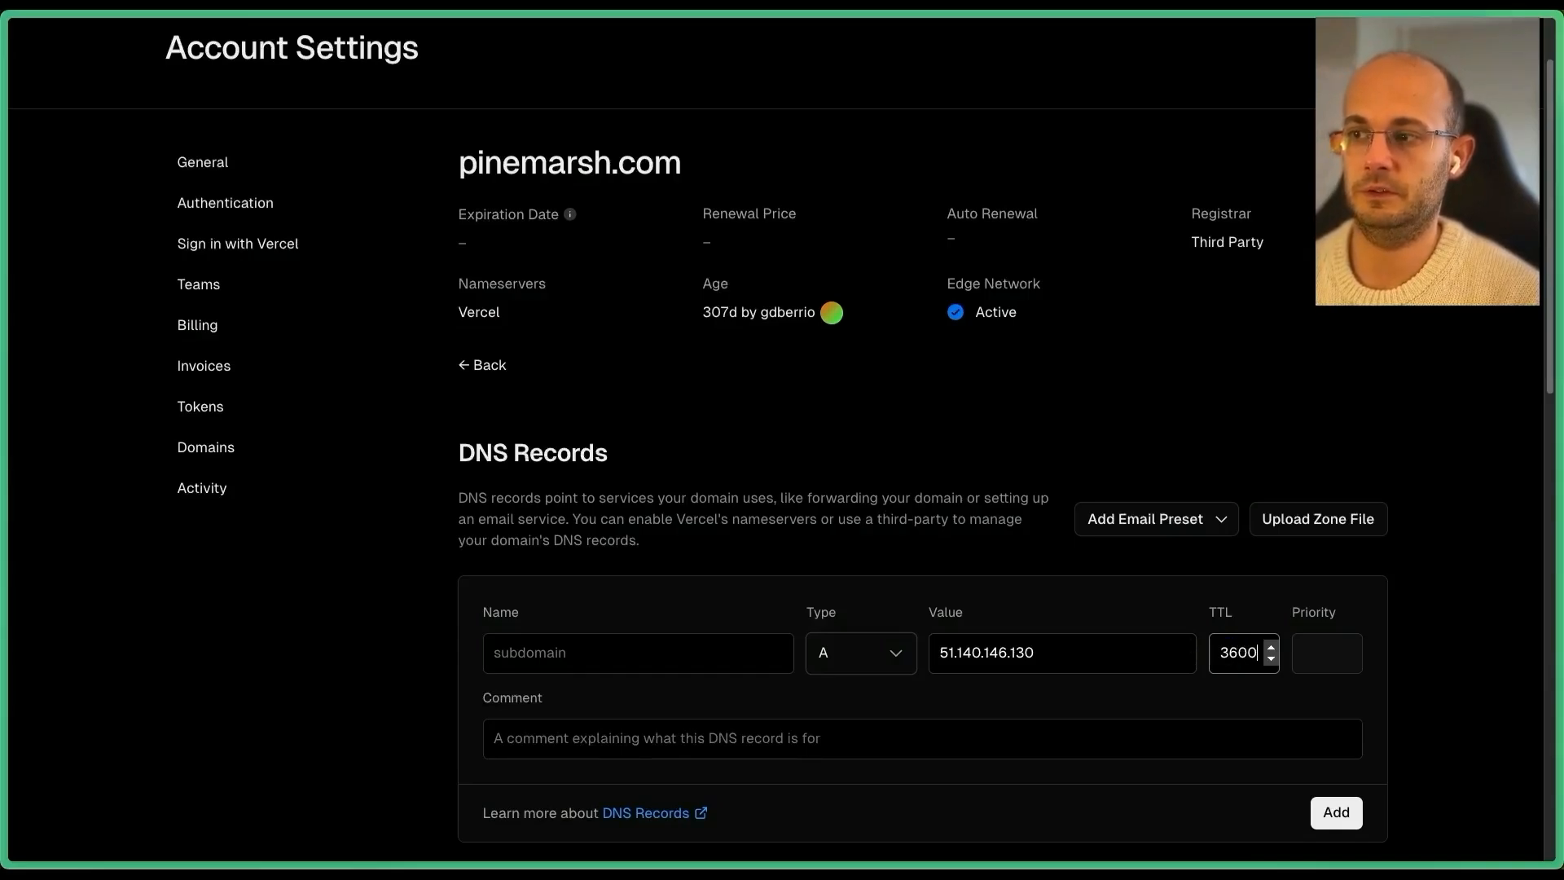
pyautogui.click(636, 645)
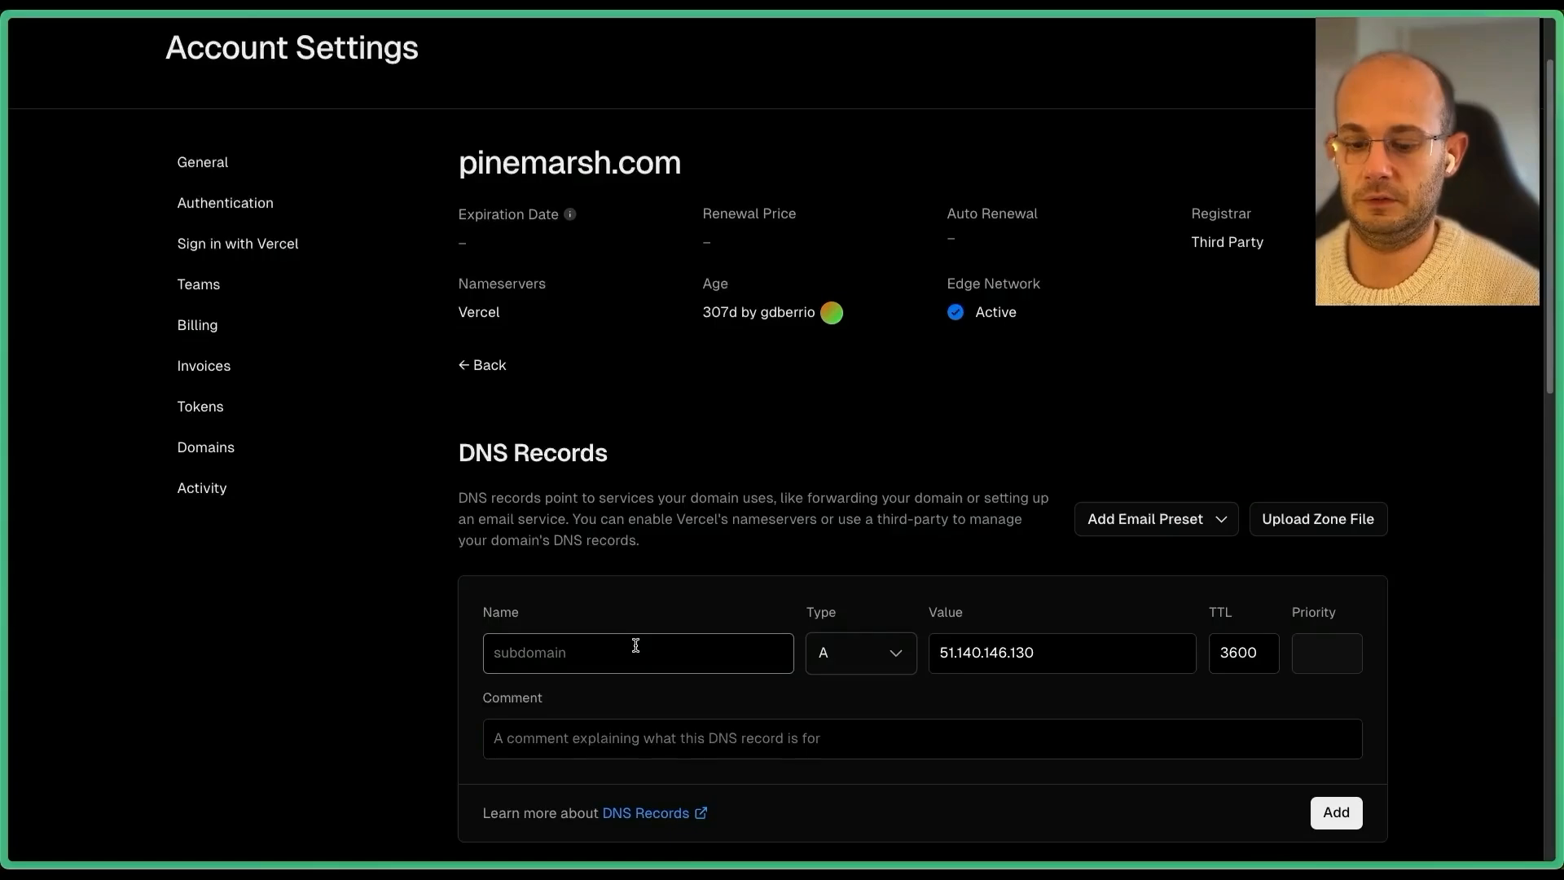
pyautogui.write('metrics')
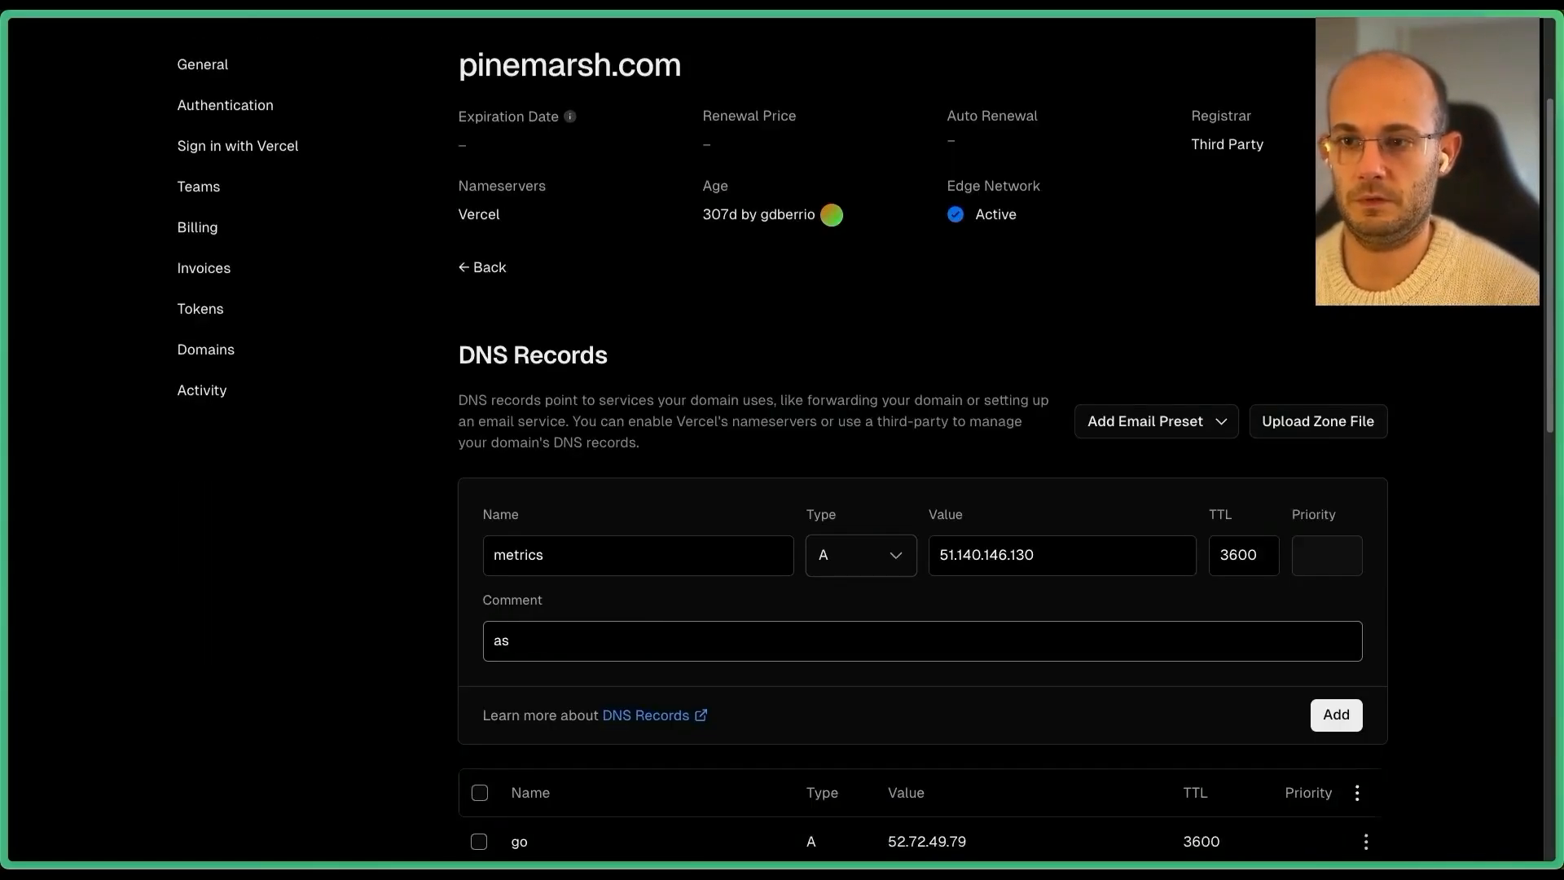
pyautogui.press('BackSpace')
pyautogui.press('BackSpace')
pyautogui.press('BackSpace')
pyautogui.write('sG')
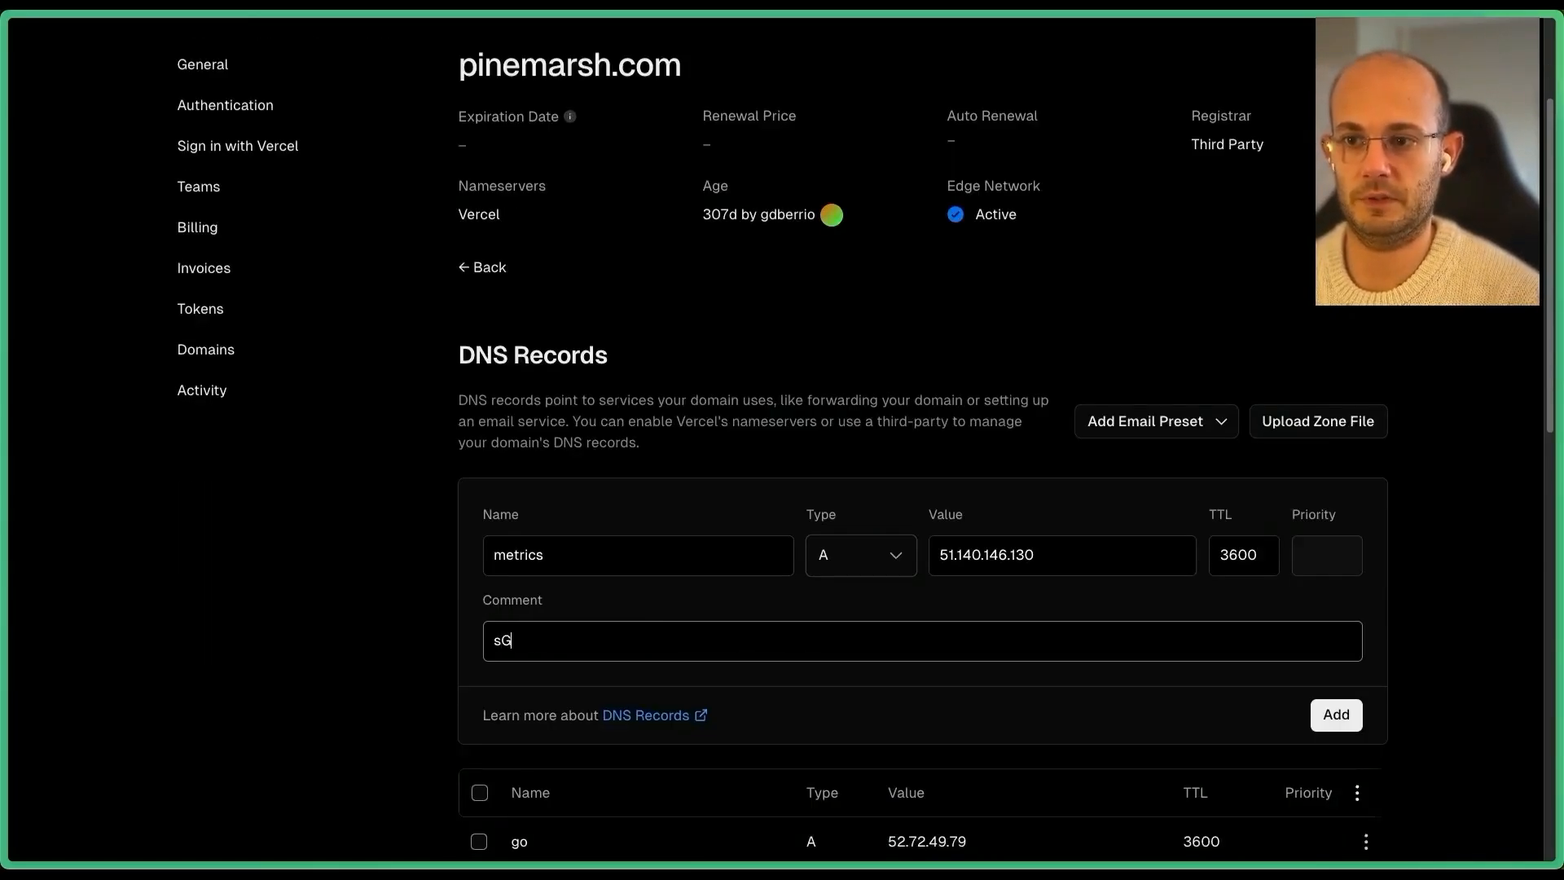
pyautogui.write('TM Azxu')
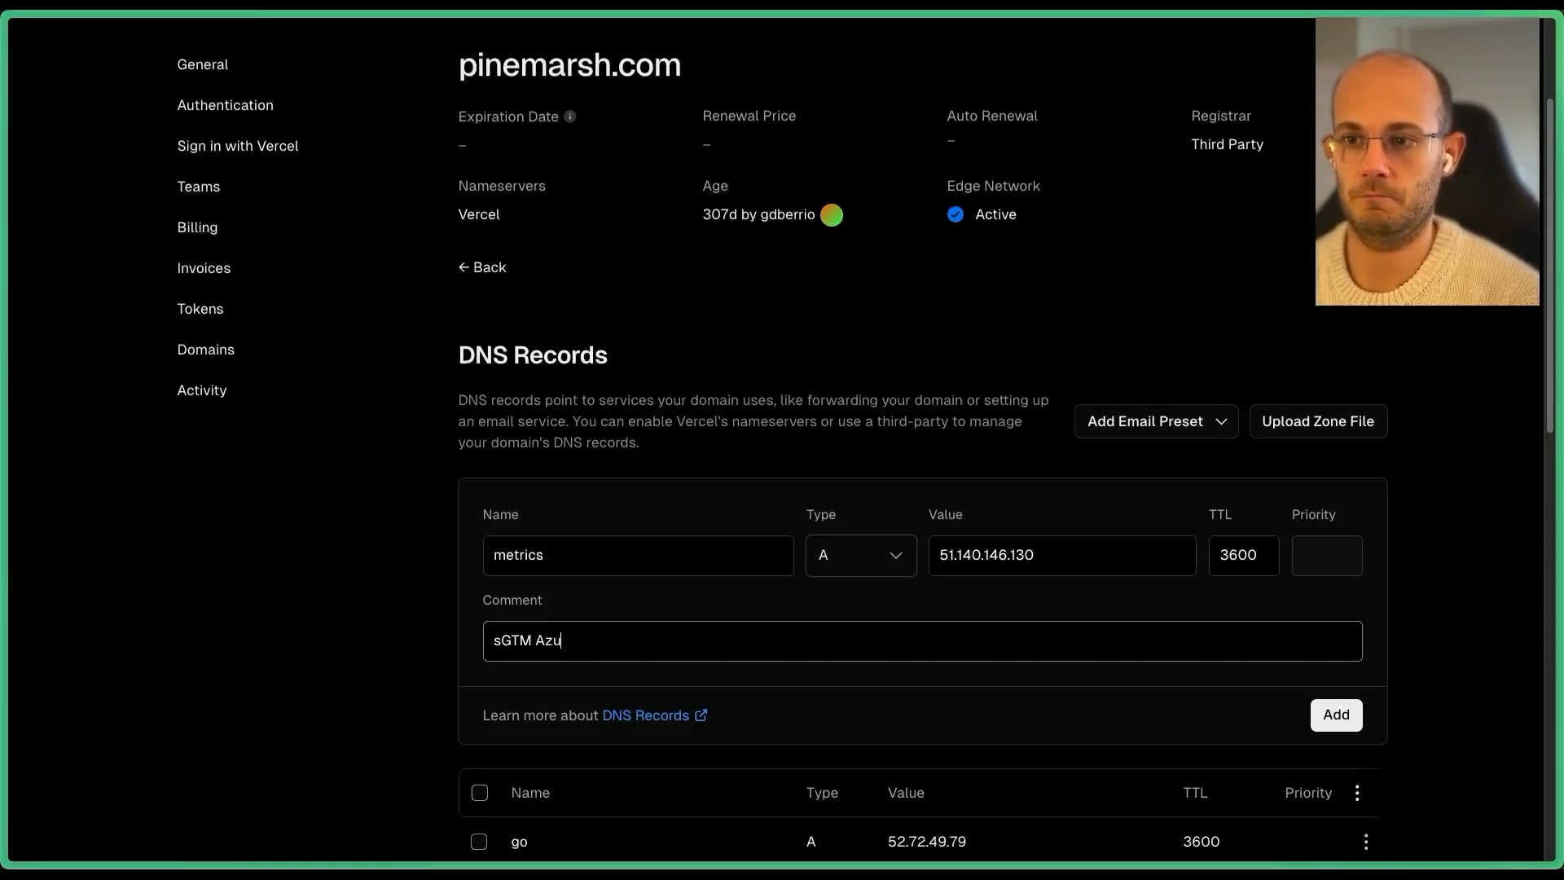
pyautogui.write('re')
pyautogui.click(1336, 715)
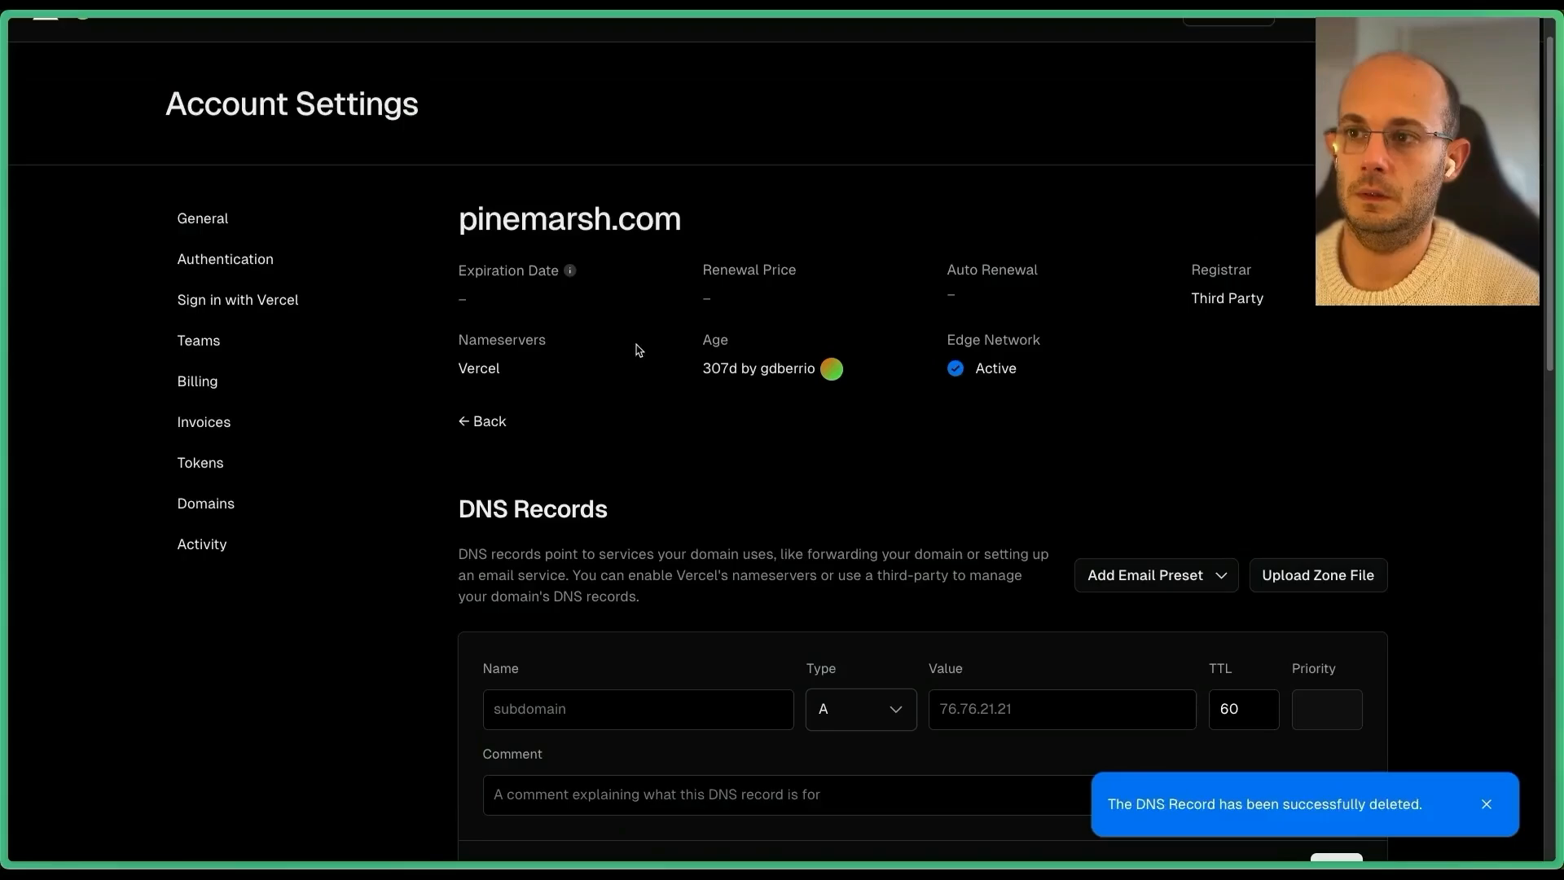
pyautogui.click(873, 709)
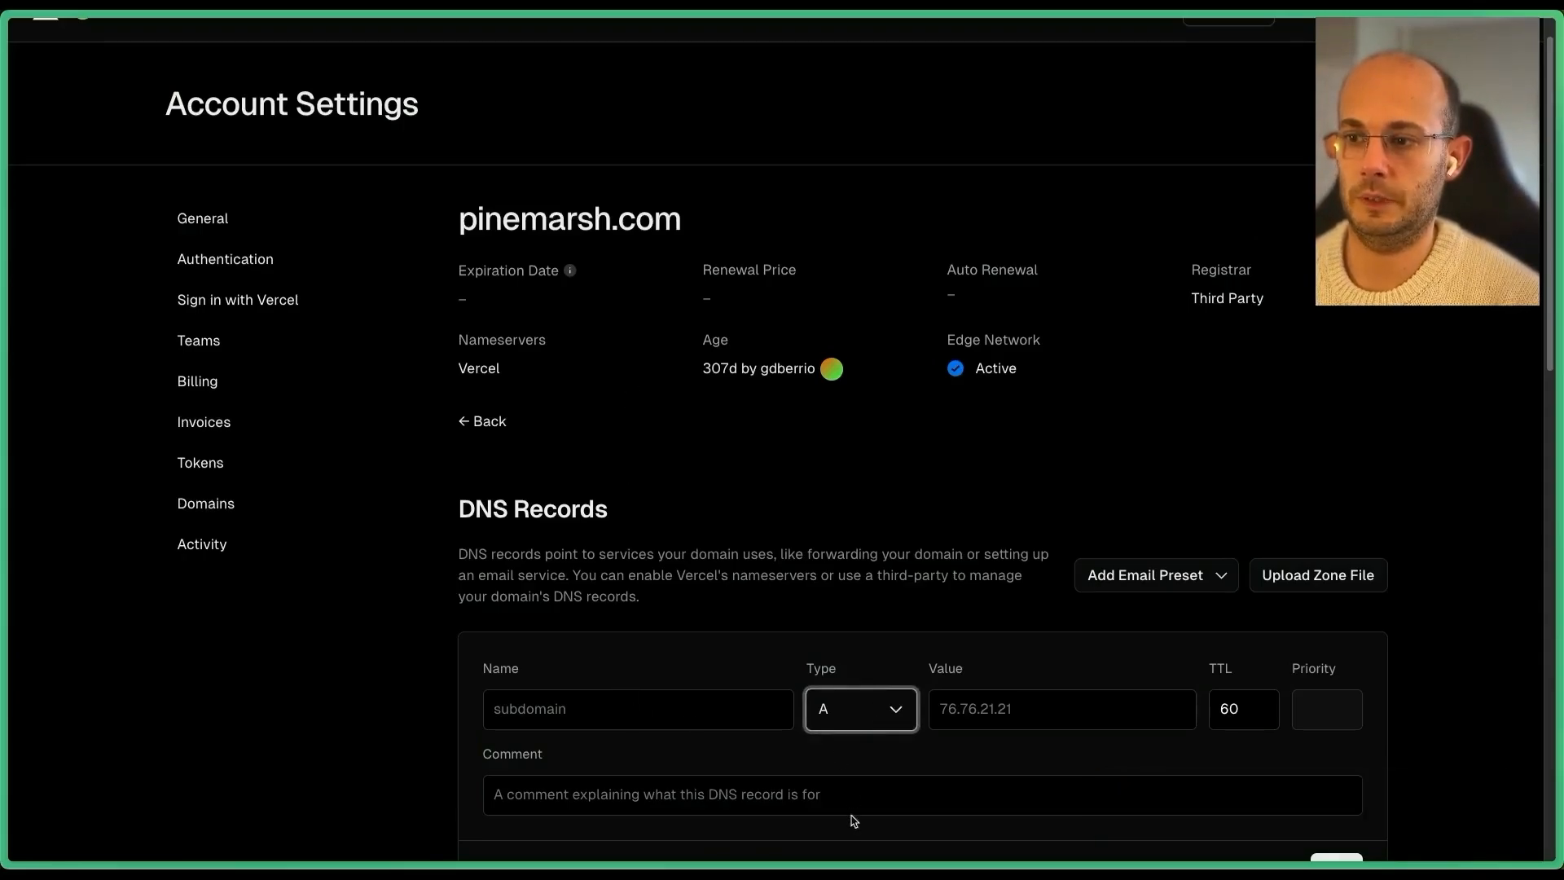
# Set the new record's type to TXT and fetch Azure's custom domain verification ID.
pyautogui.click(857, 847)
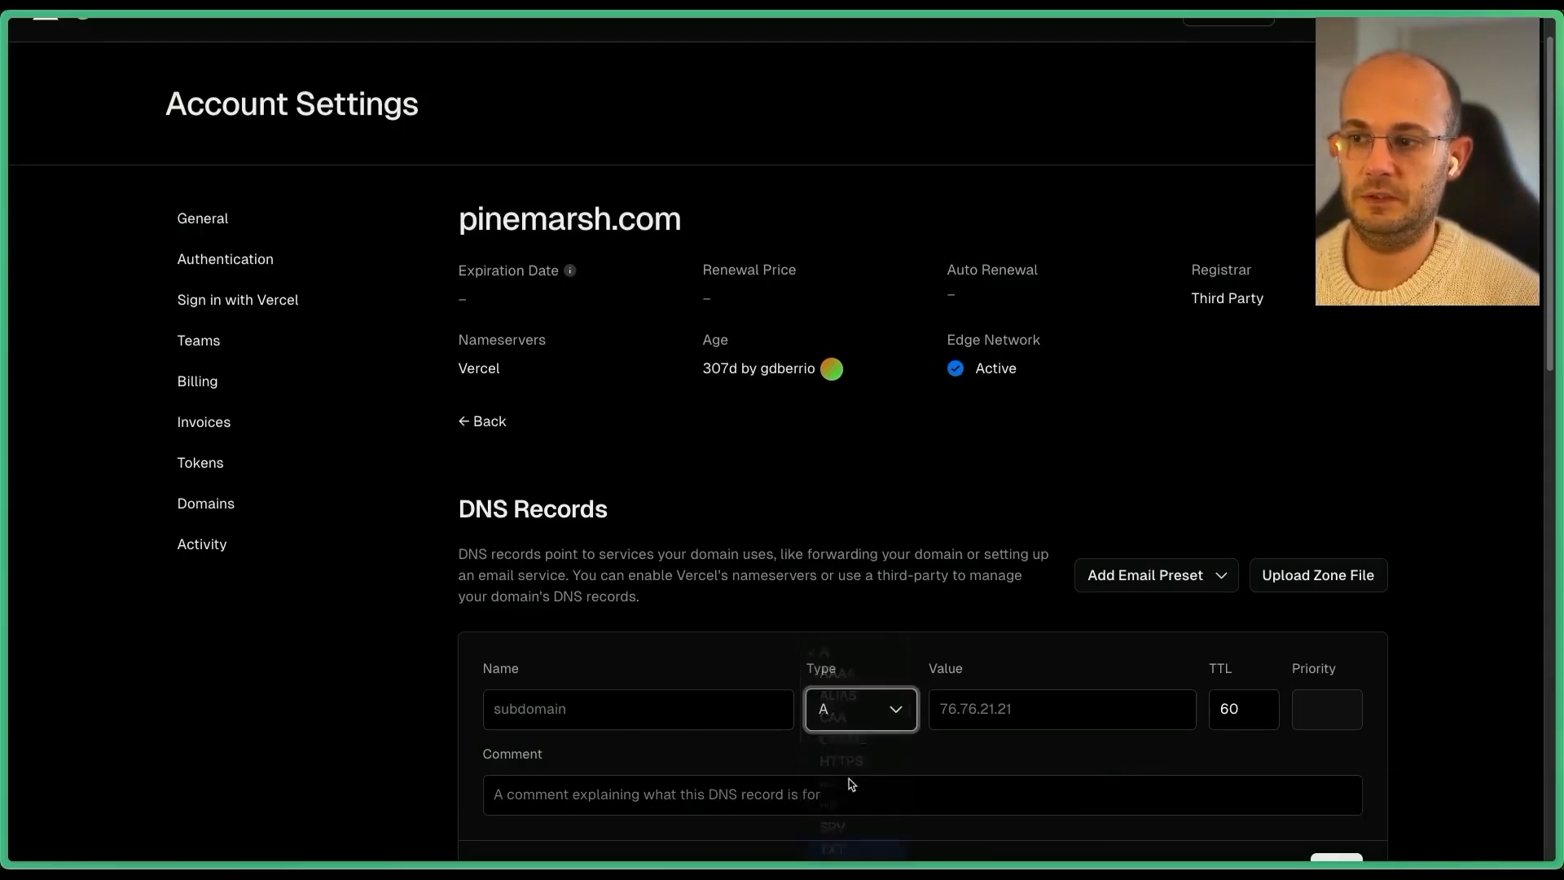
pyautogui.click(1024, 702)
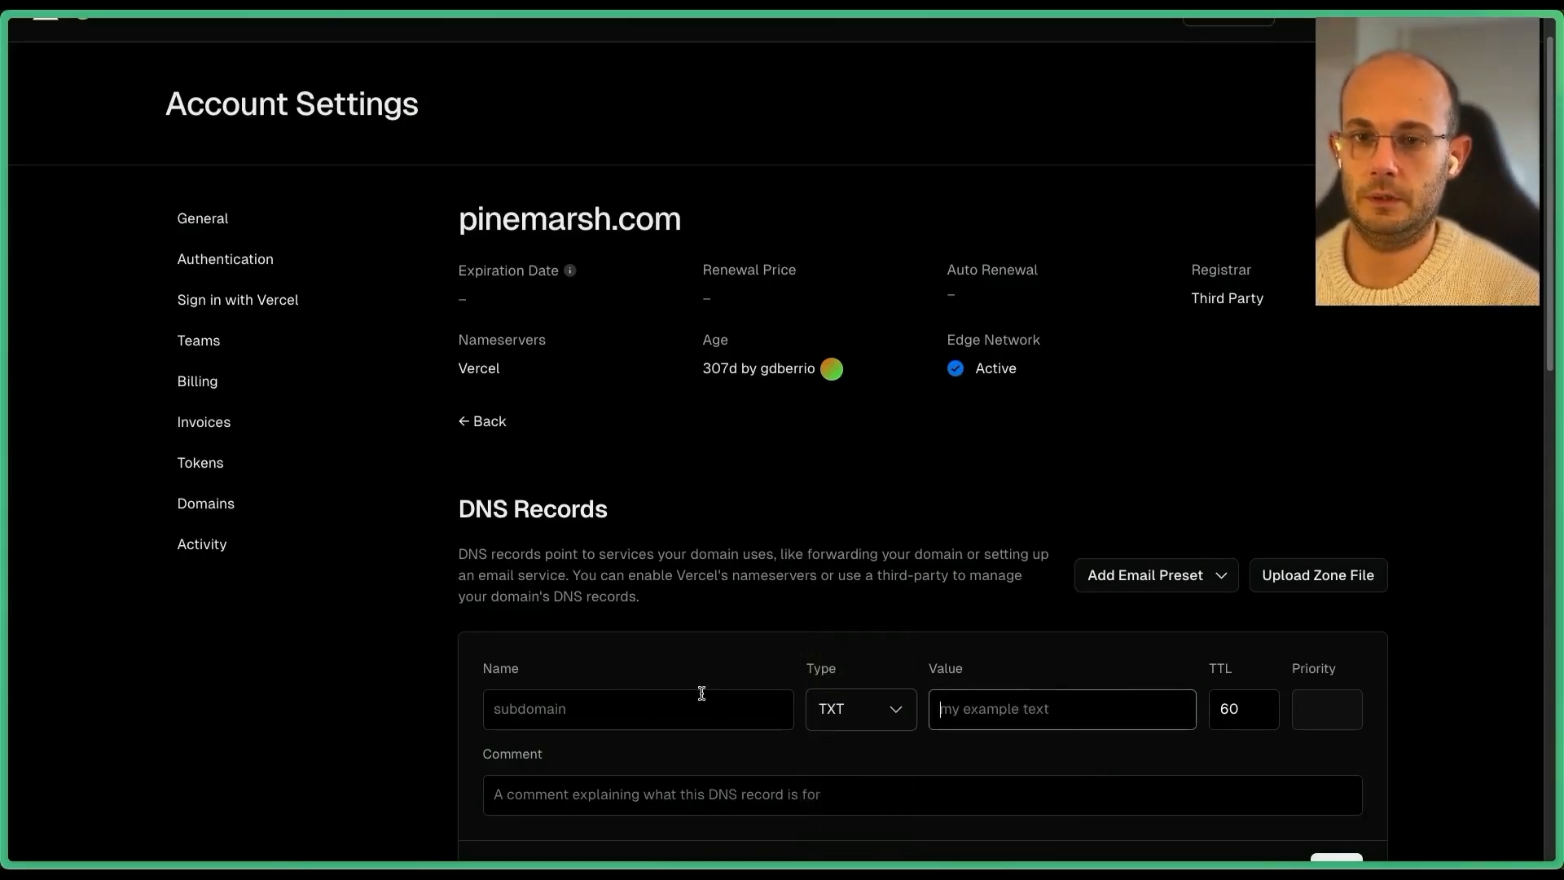
pyautogui.press('super+s')
pyautogui.click(174, 619)
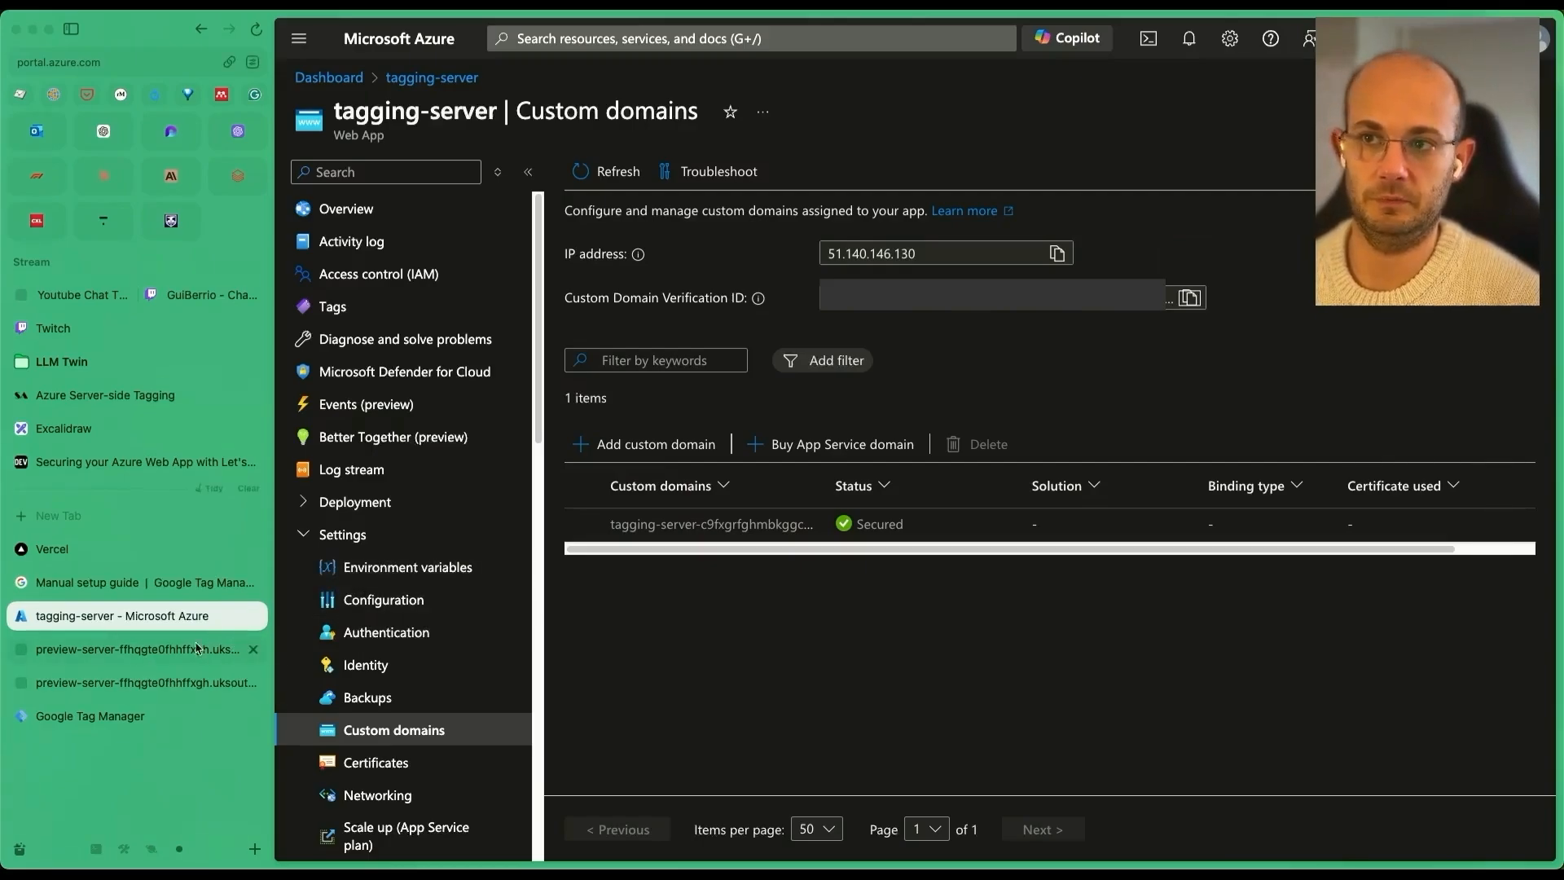
# Add the TXT record named asuid.metrics with comment 'azure tet verification id'.
pyautogui.click(100, 551)
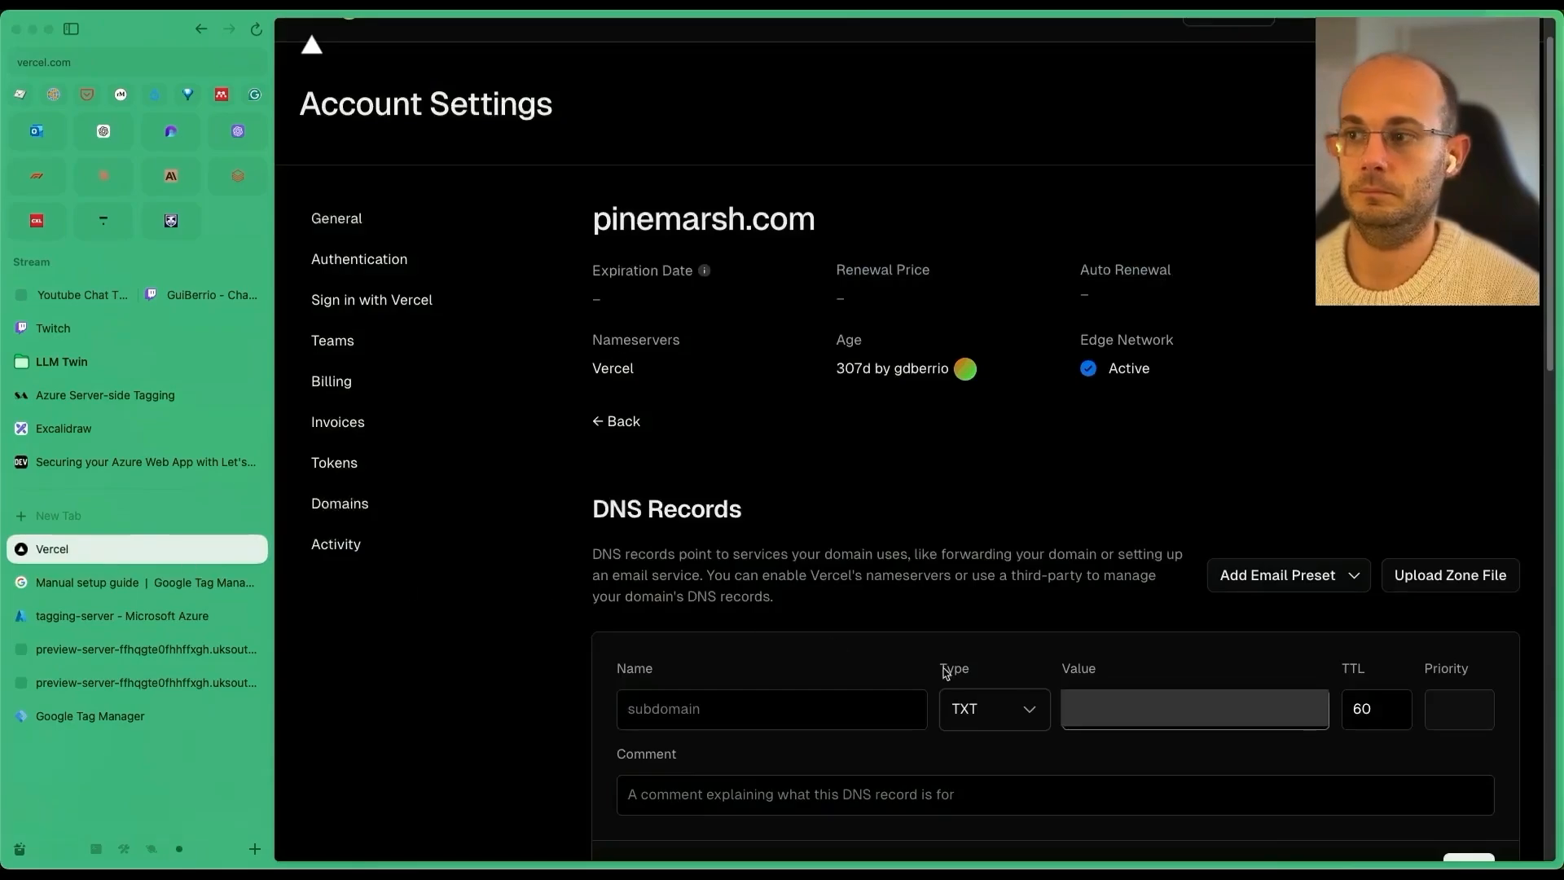
pyautogui.click(690, 708)
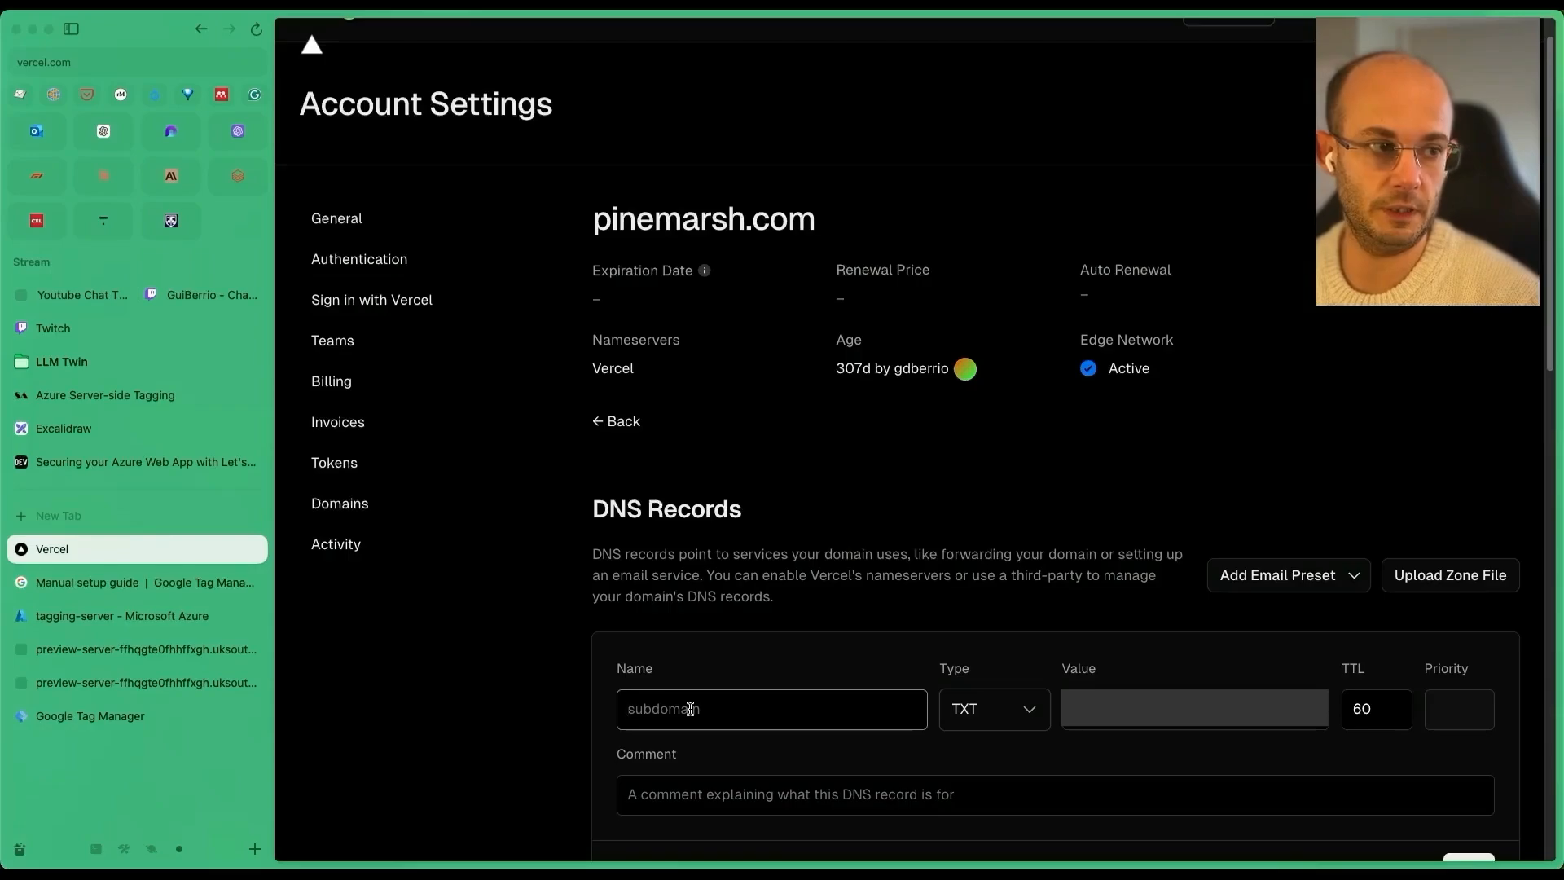
pyautogui.write('as')
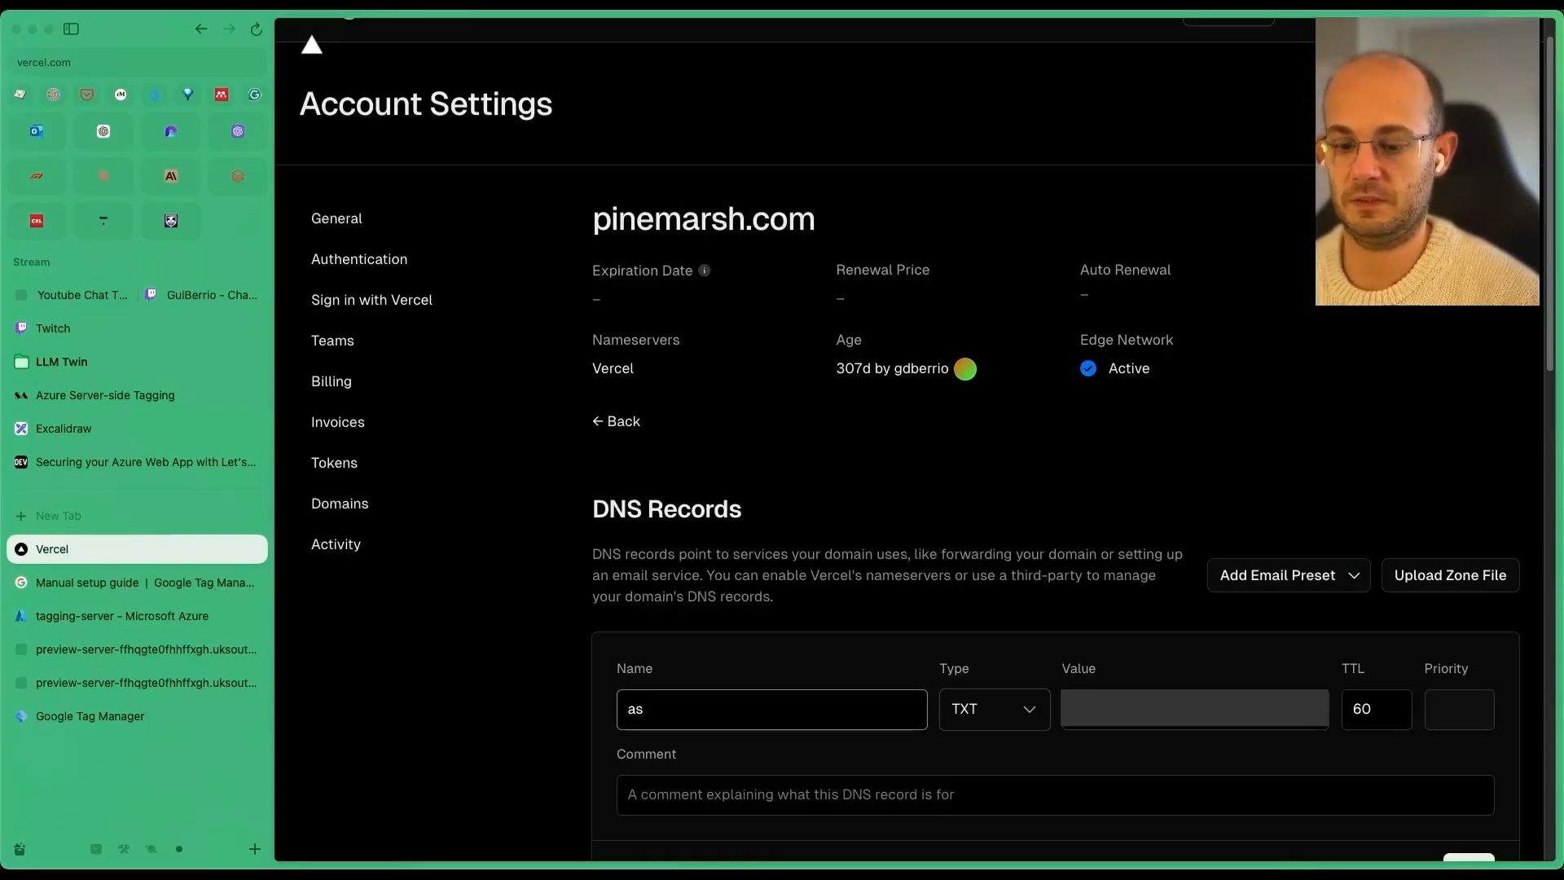
pyautogui.write('uid.metrics')
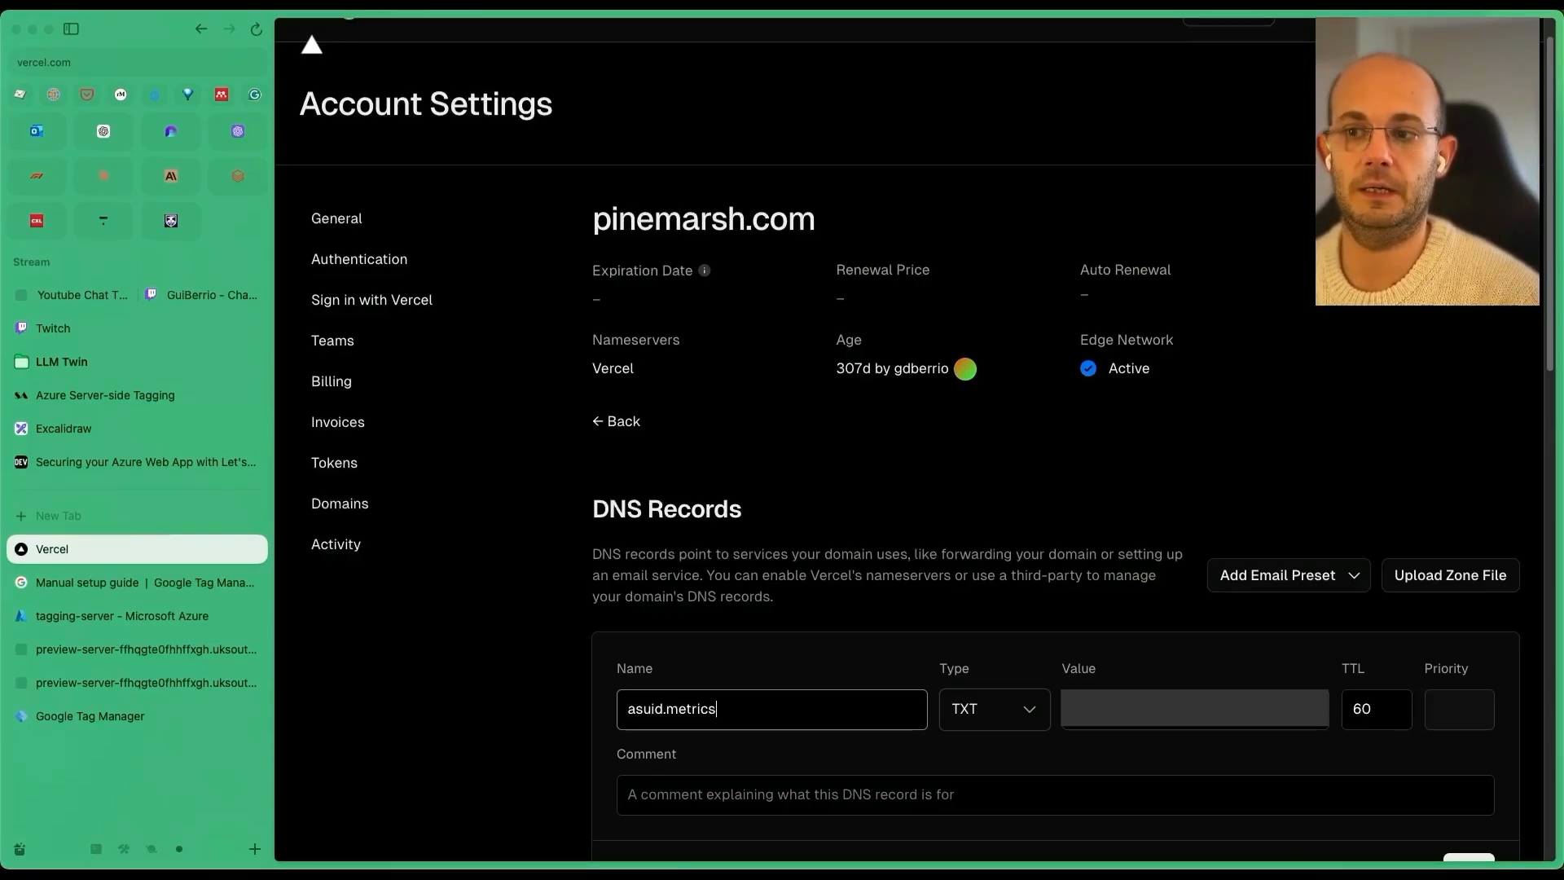
pyautogui.click(1005, 778)
pyautogui.scroll(-3, 1005, 774)
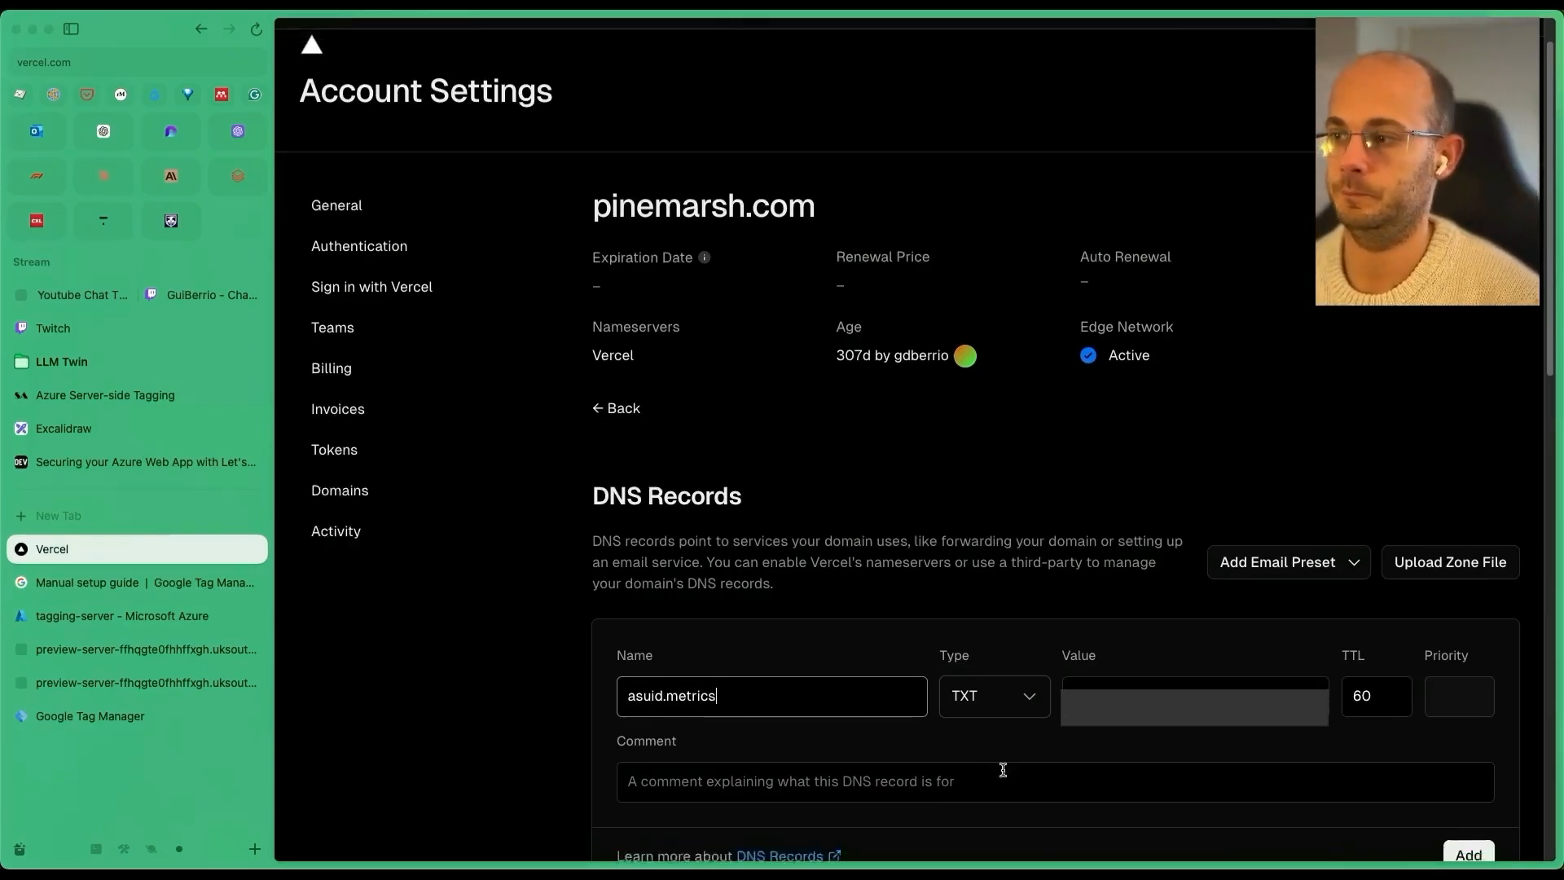
pyautogui.write('azure te')
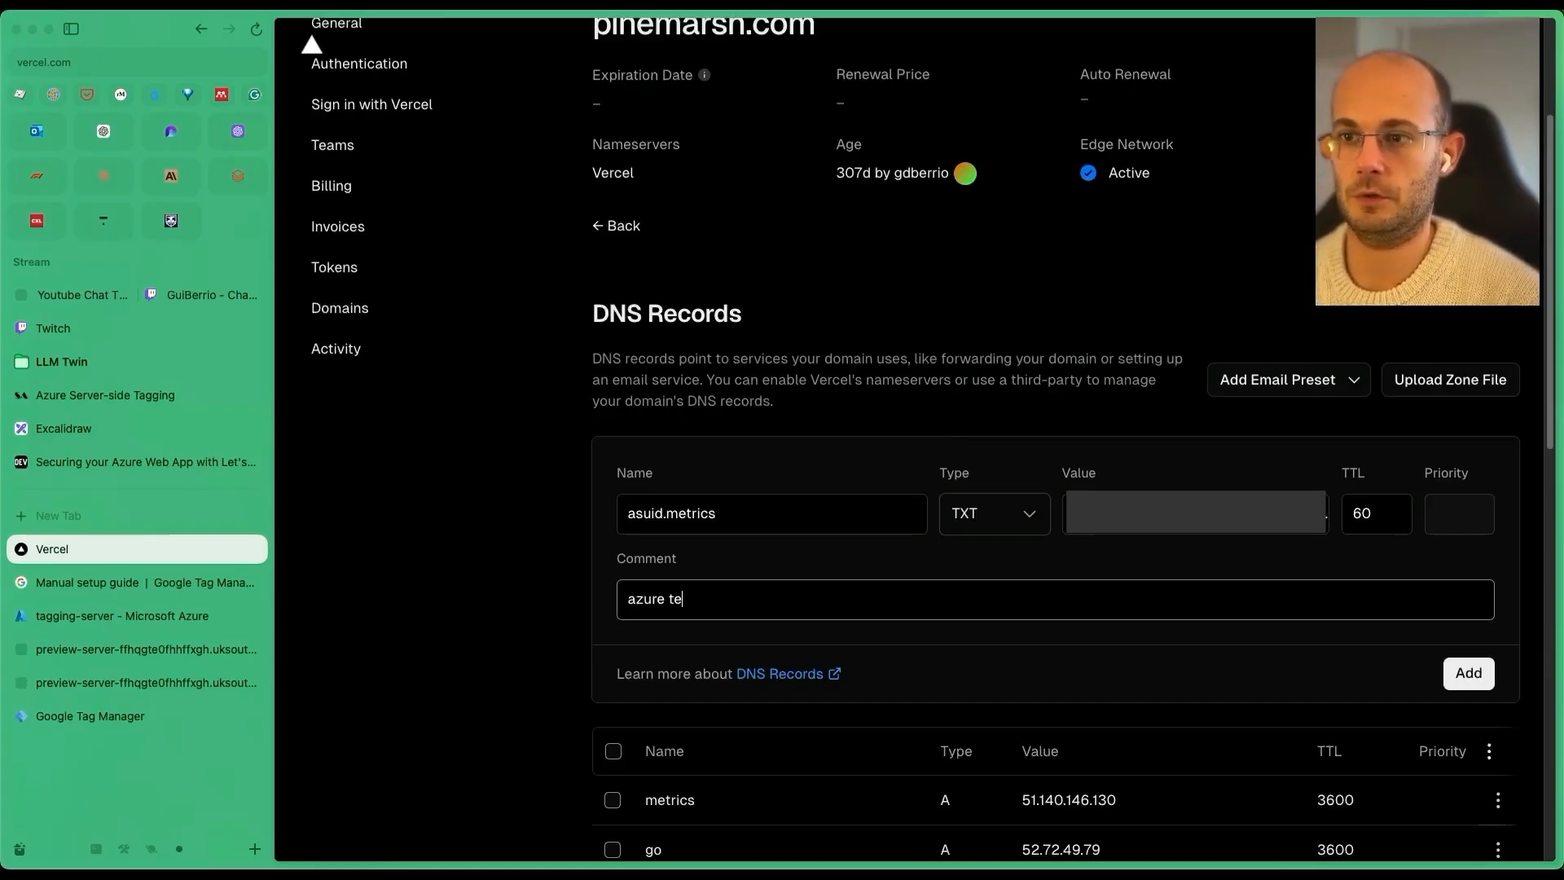
pyautogui.press('BackSpace')
pyautogui.write('xt verificat')
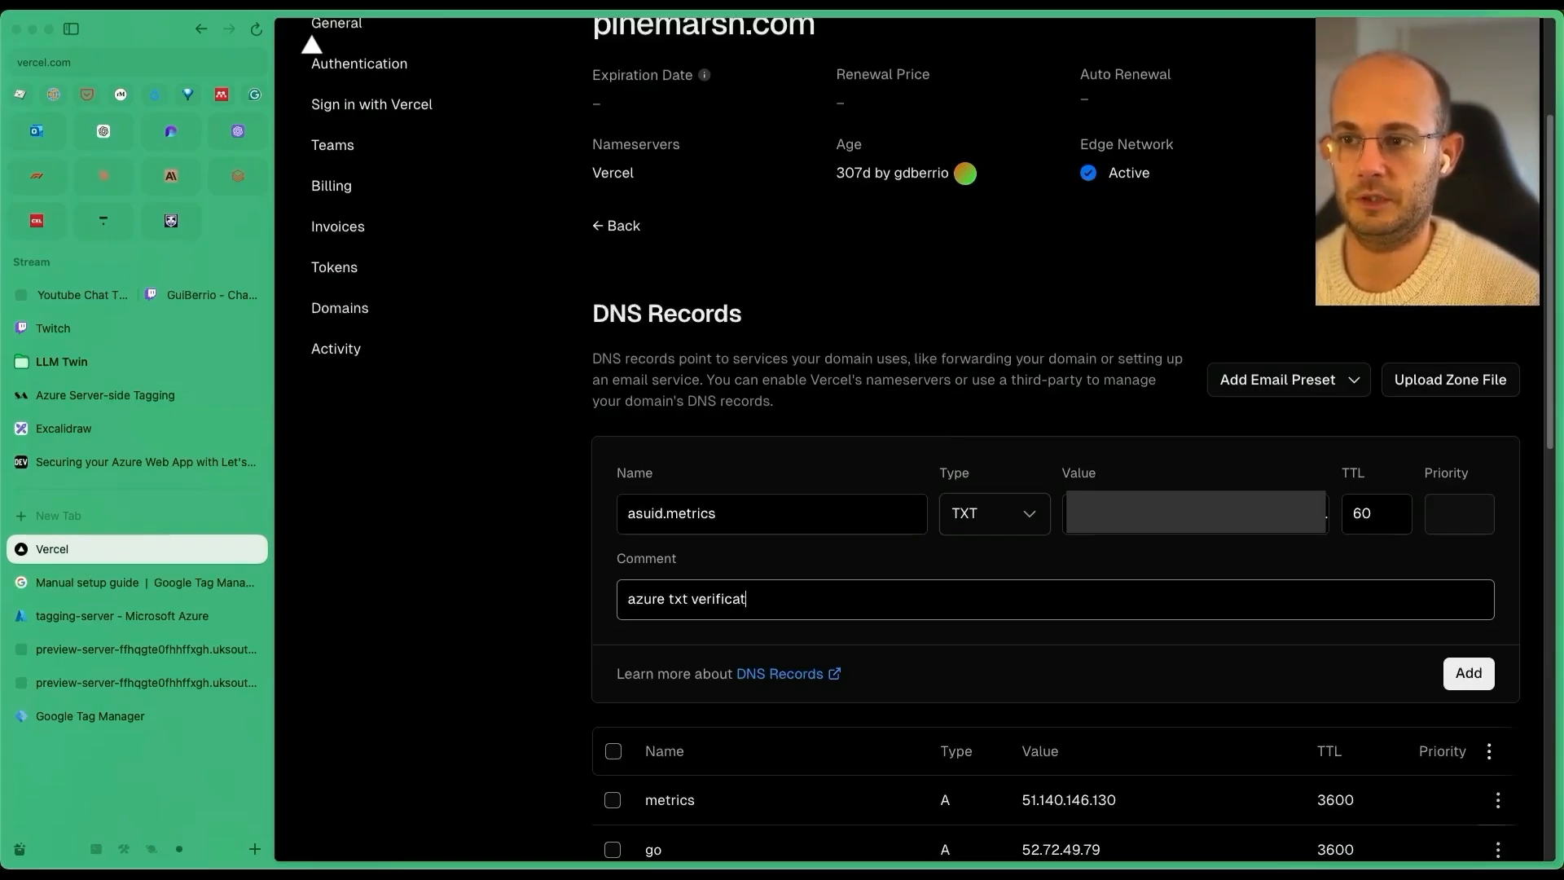
pyautogui.write('ion id')
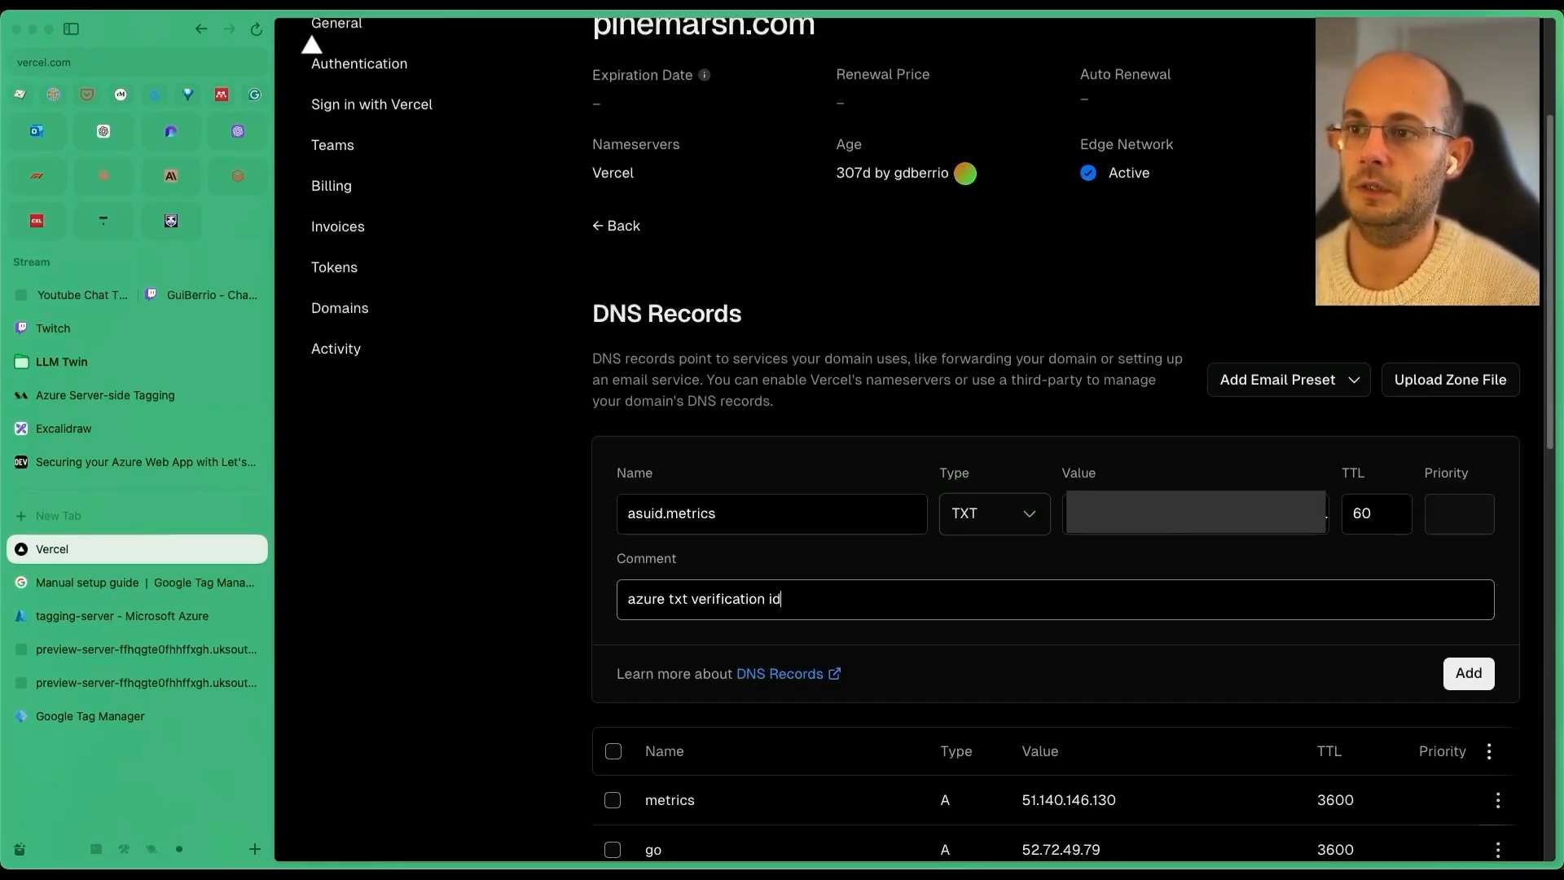
pyautogui.click(1458, 681)
pyautogui.click(122, 616)
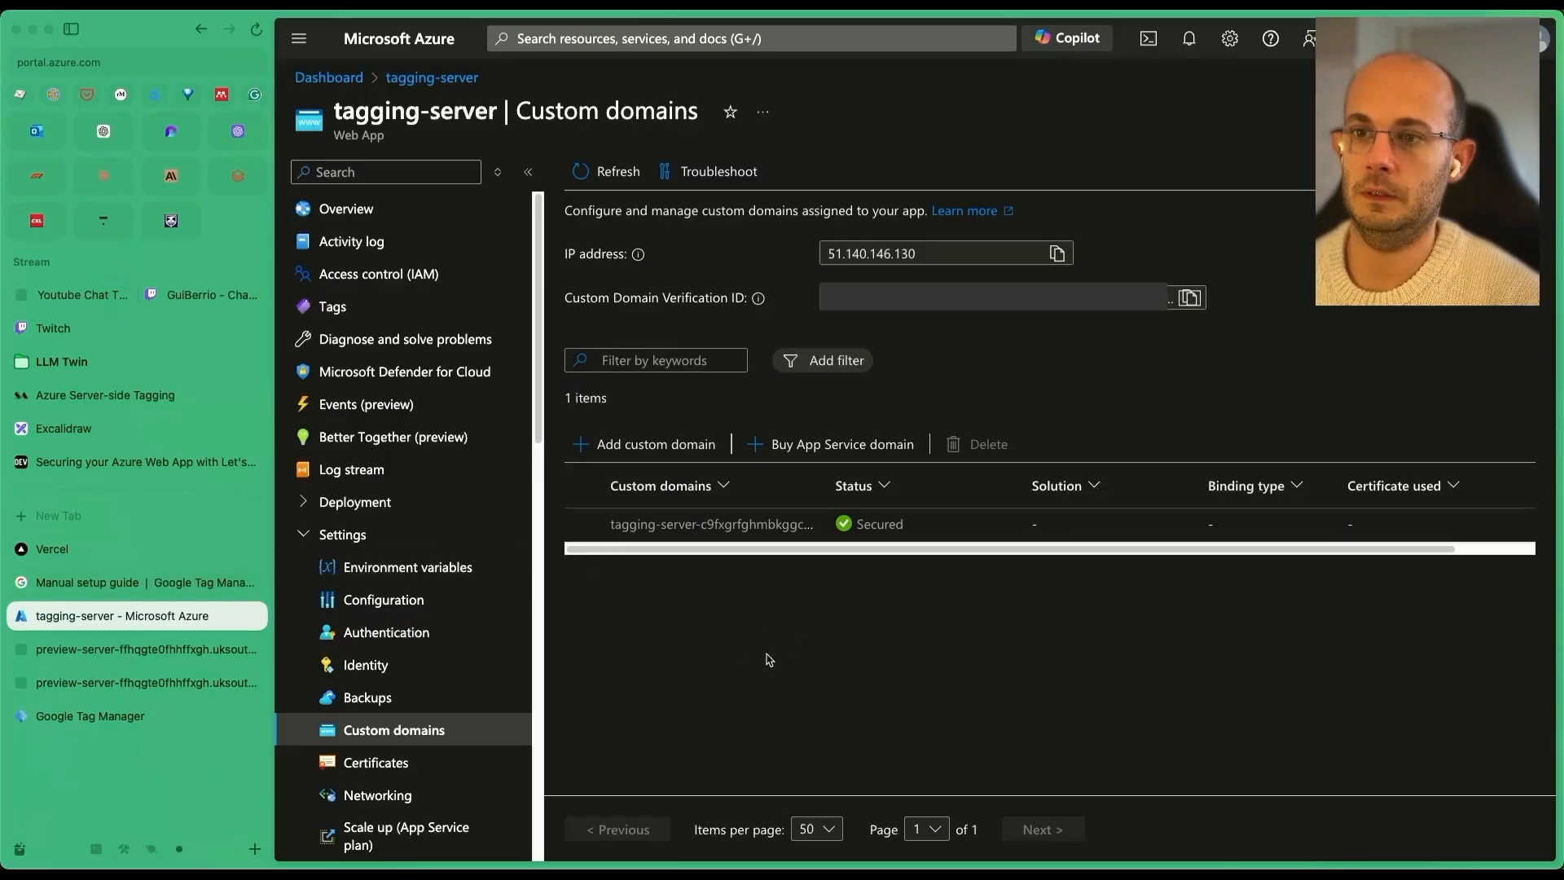
pyautogui.press('super+s')
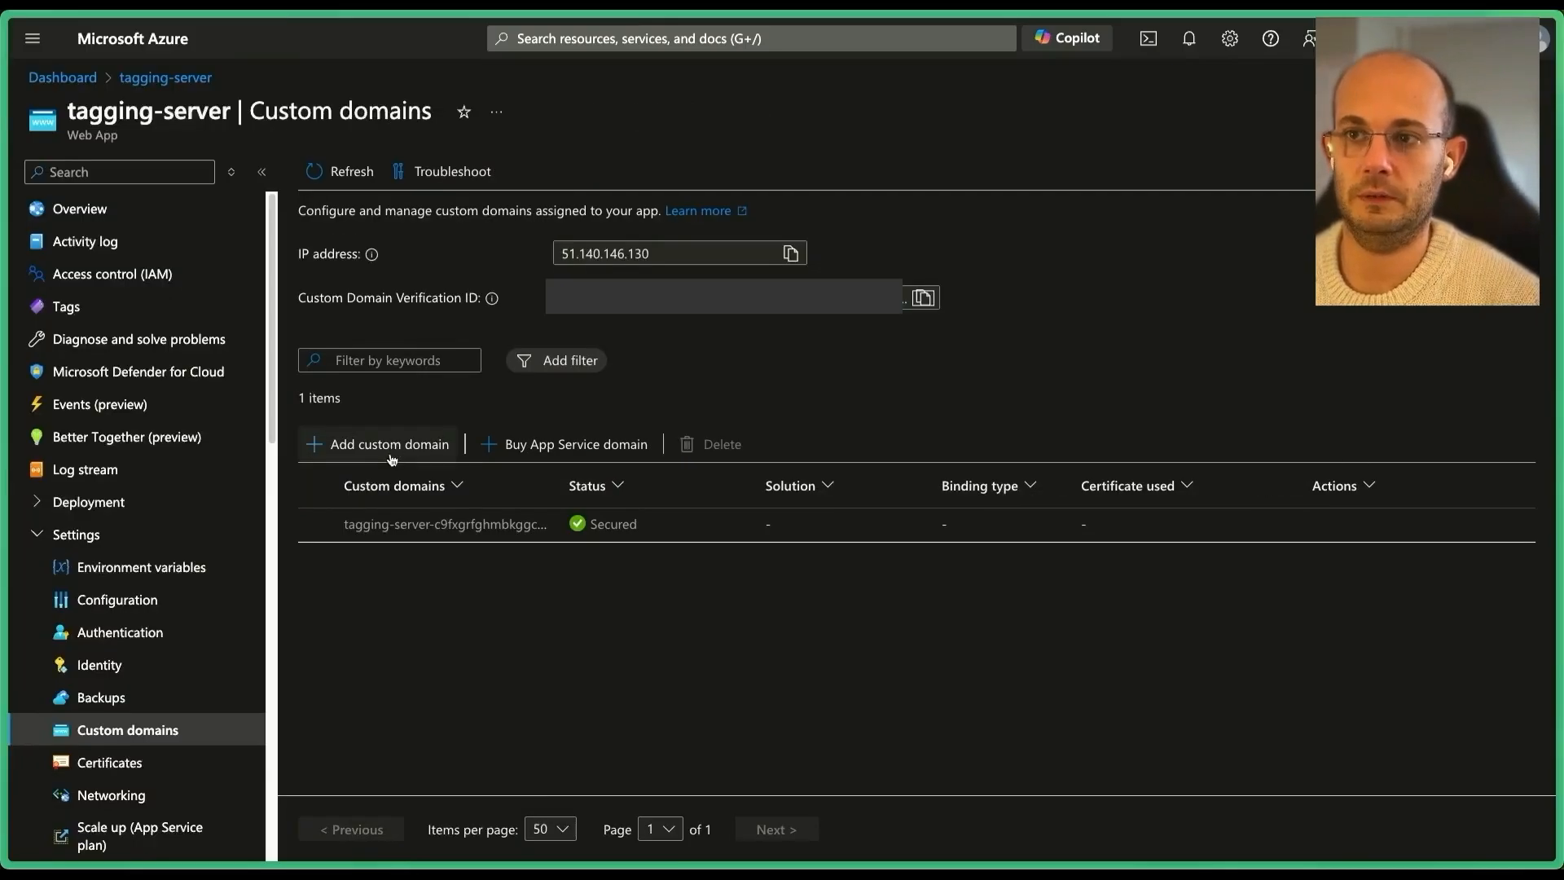
# Start adding a custom domain from another provider with an A hostname record.
pyautogui.click(391, 459)
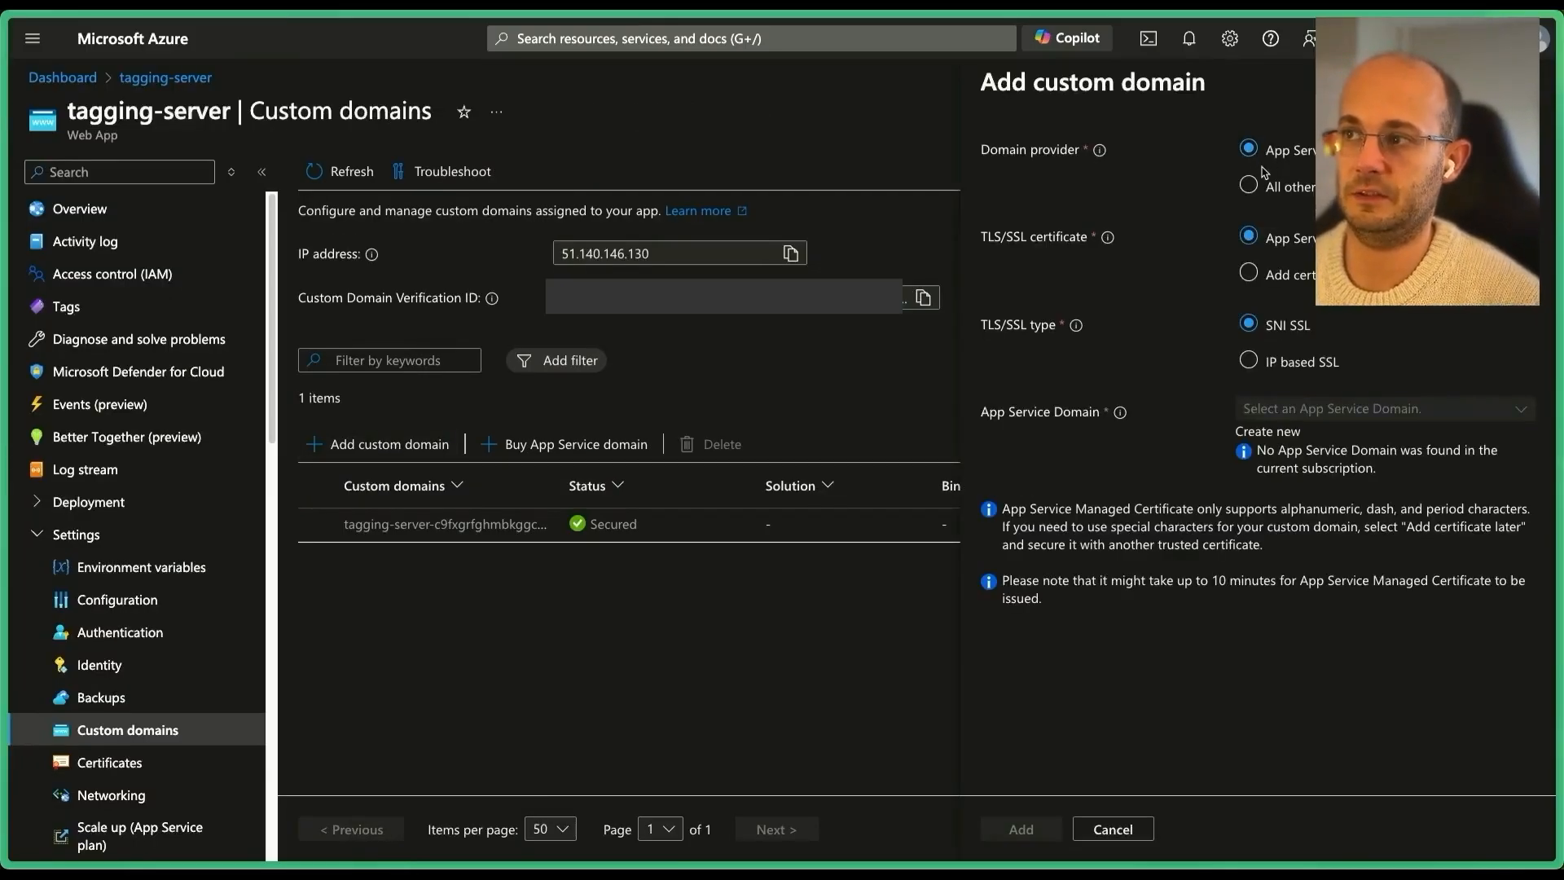
pyautogui.click(1303, 188)
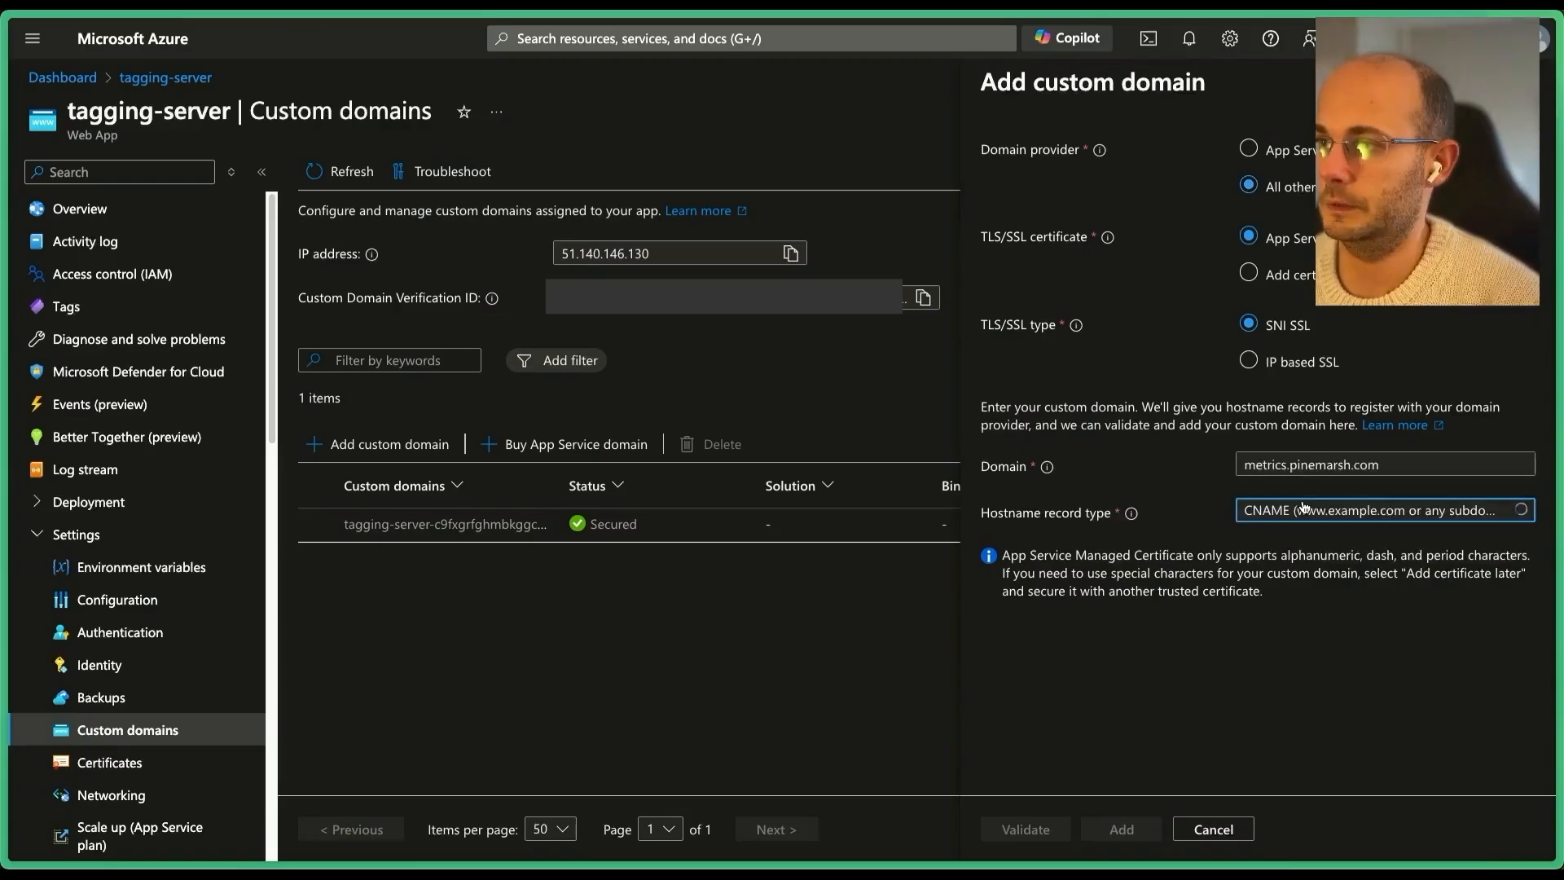
pyautogui.click(1305, 510)
pyautogui.click(1301, 541)
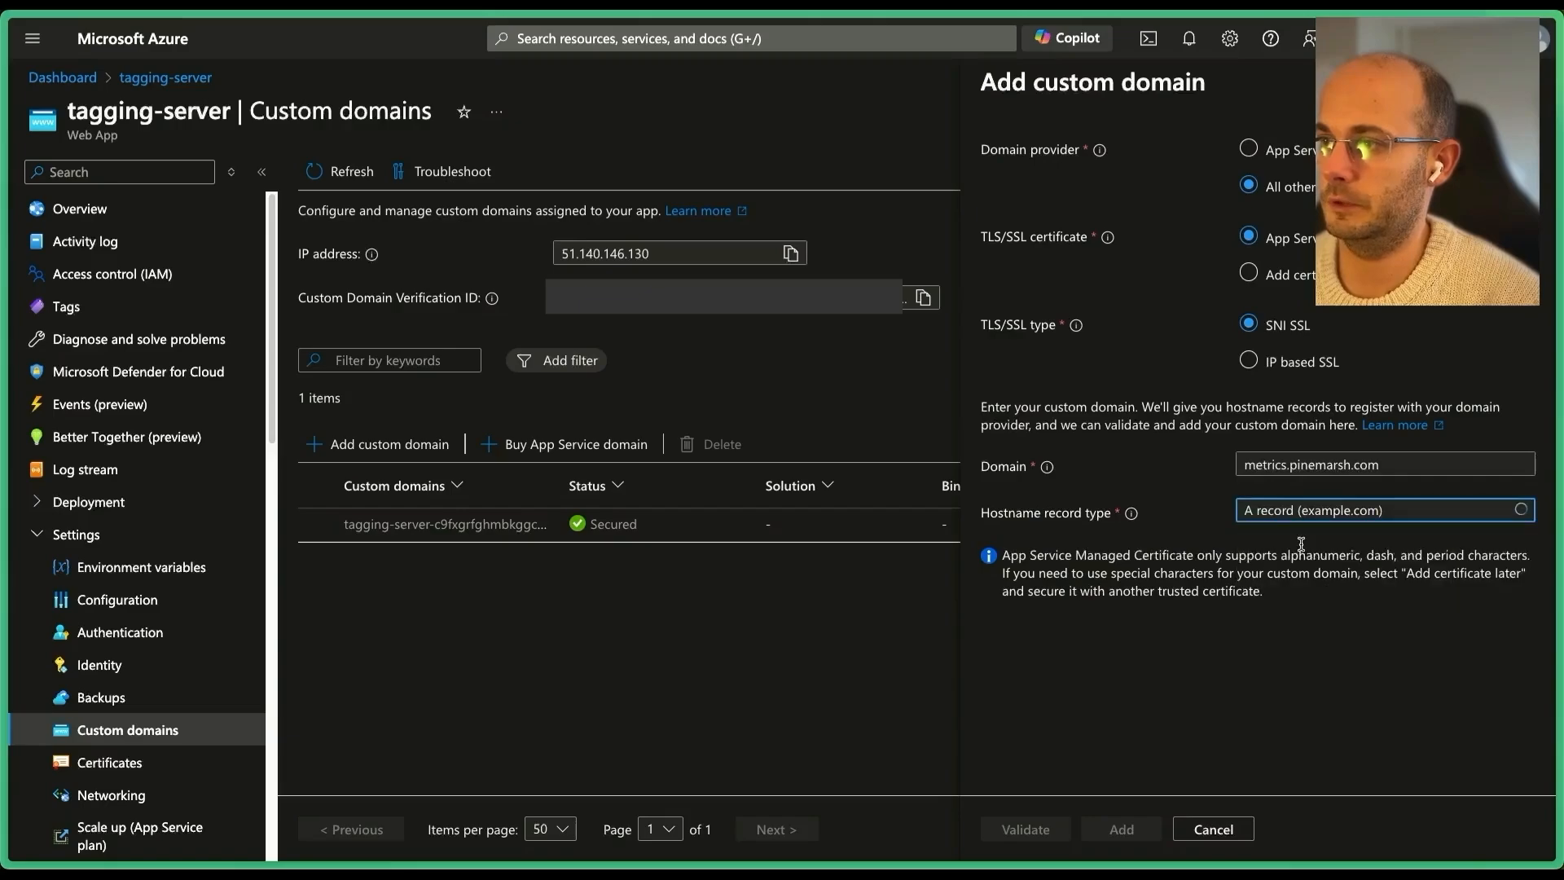
pyautogui.click(1174, 491)
pyautogui.moveTo(1147, 721); pyautogui.dragTo(1119, 724)
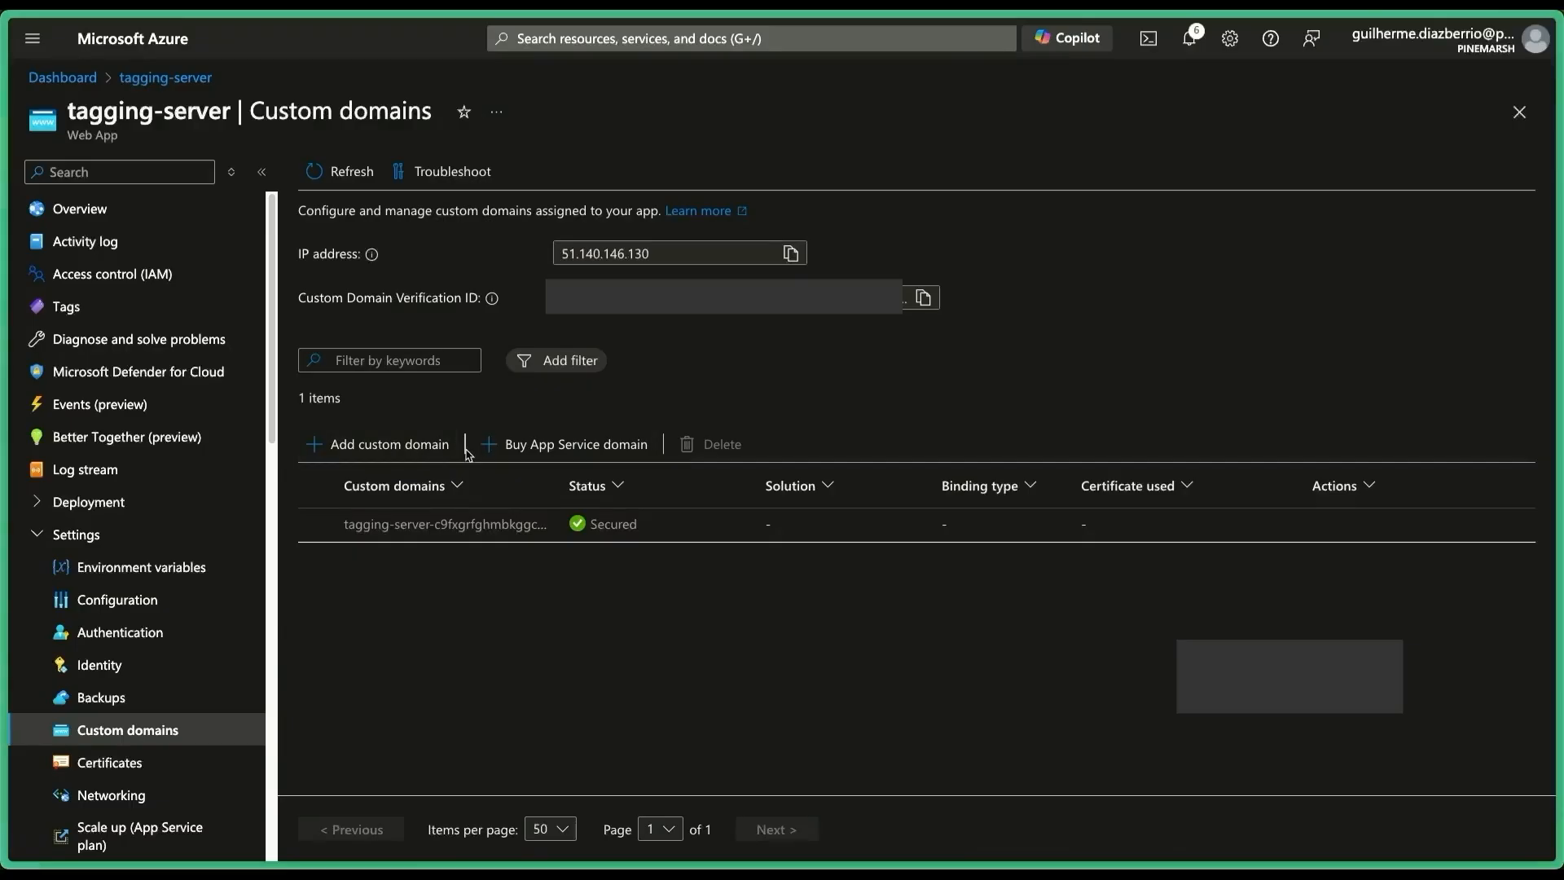
# Validate and add metrics.pinemarsh.com, then rerun certbot with sudo and copy the _acme-challenge name.
pyautogui.click(383, 445)
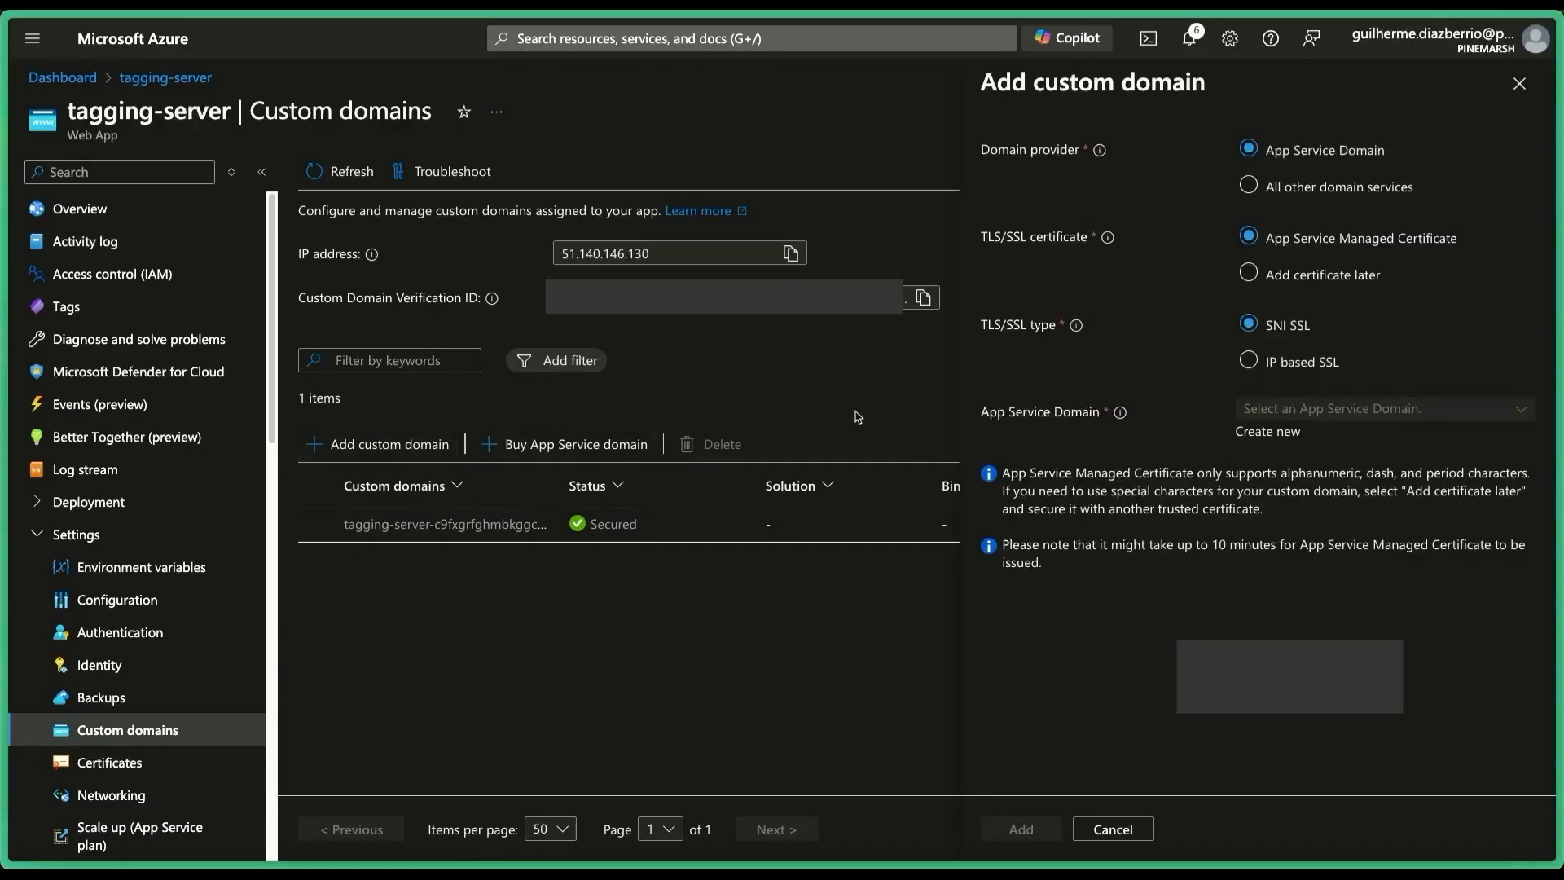
pyautogui.click(1314, 189)
pyautogui.click(1259, 464)
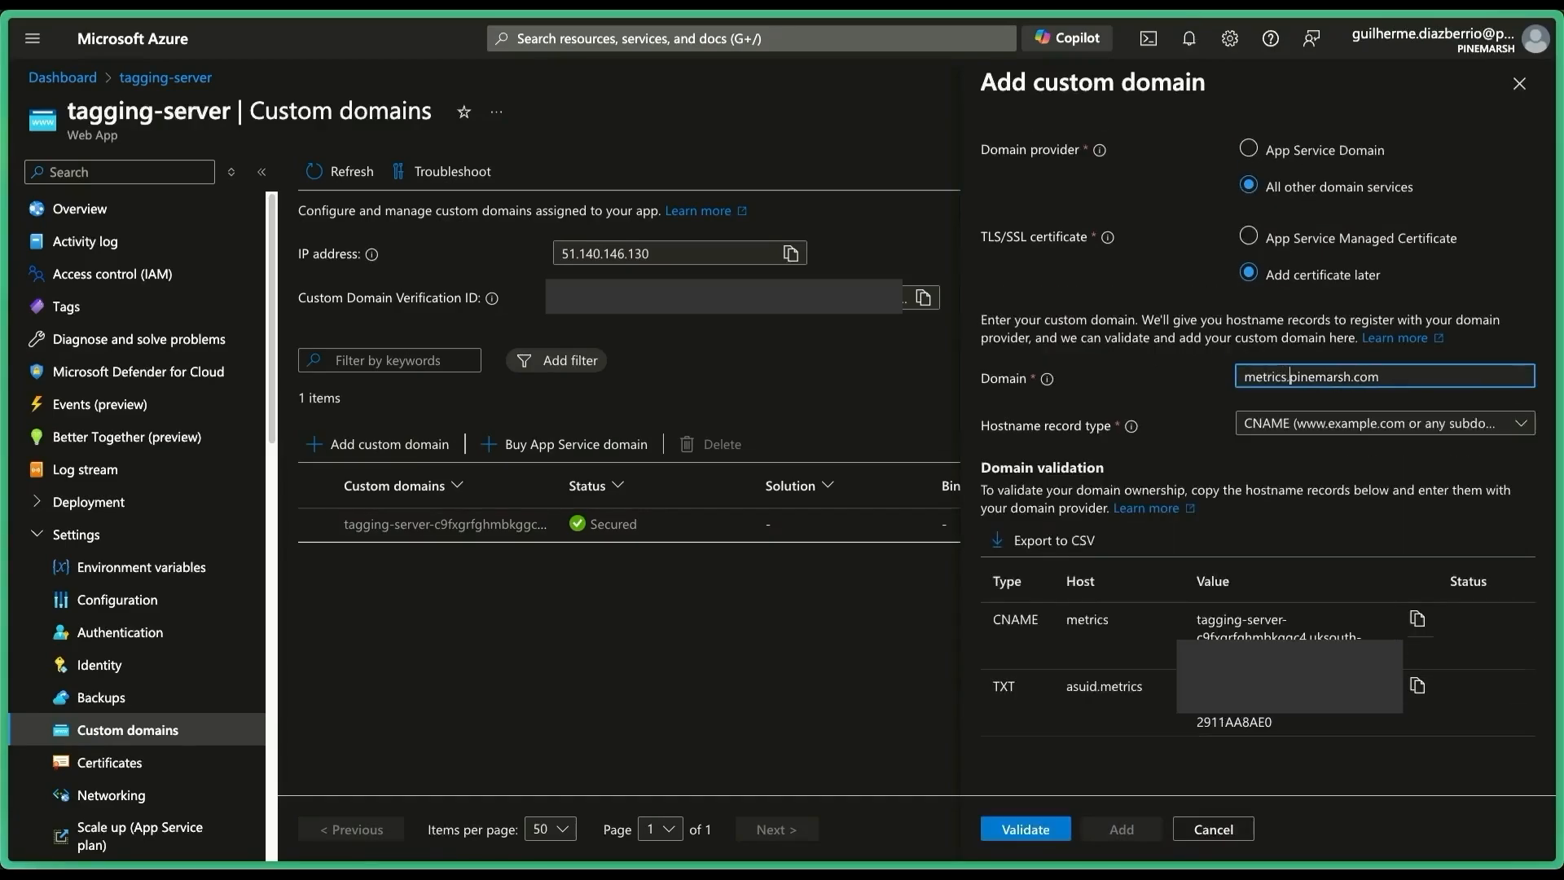
pyautogui.click(1300, 425)
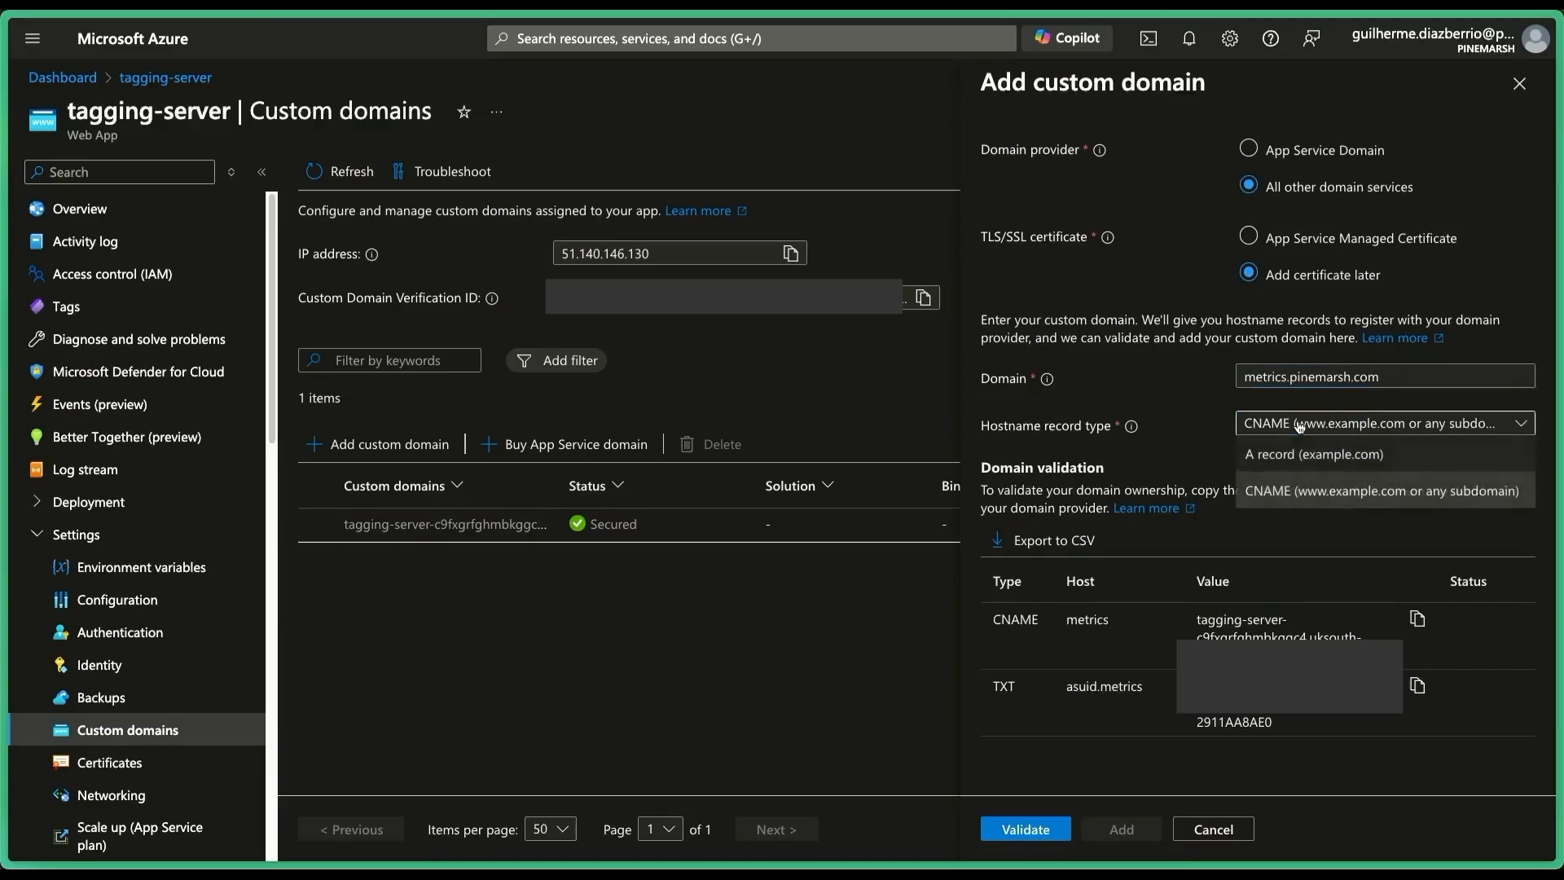
pyautogui.click(1295, 457)
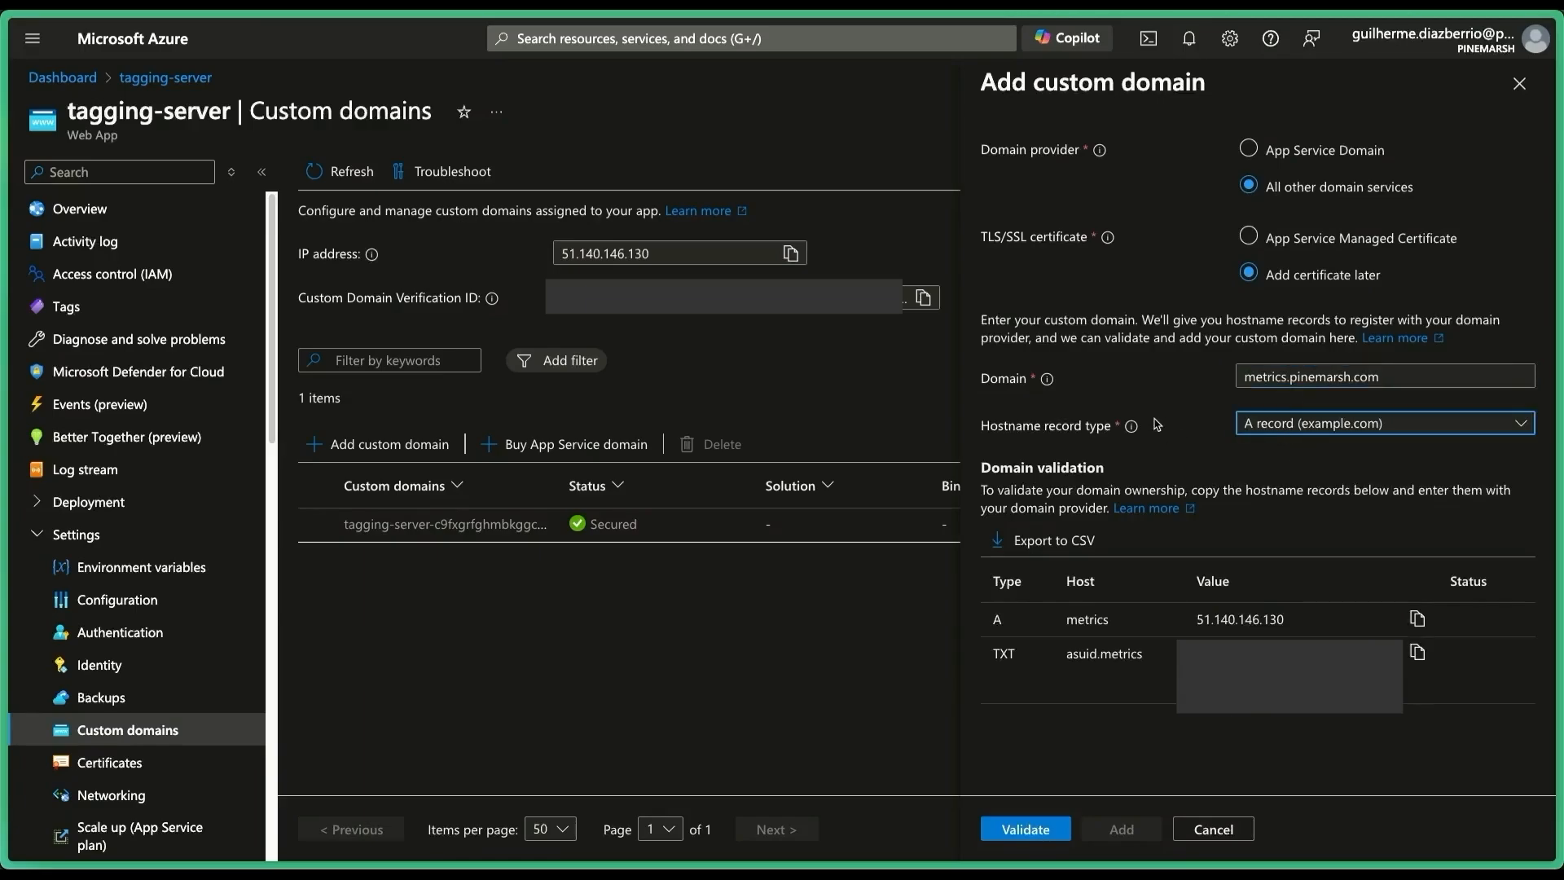
pyautogui.click(1142, 382)
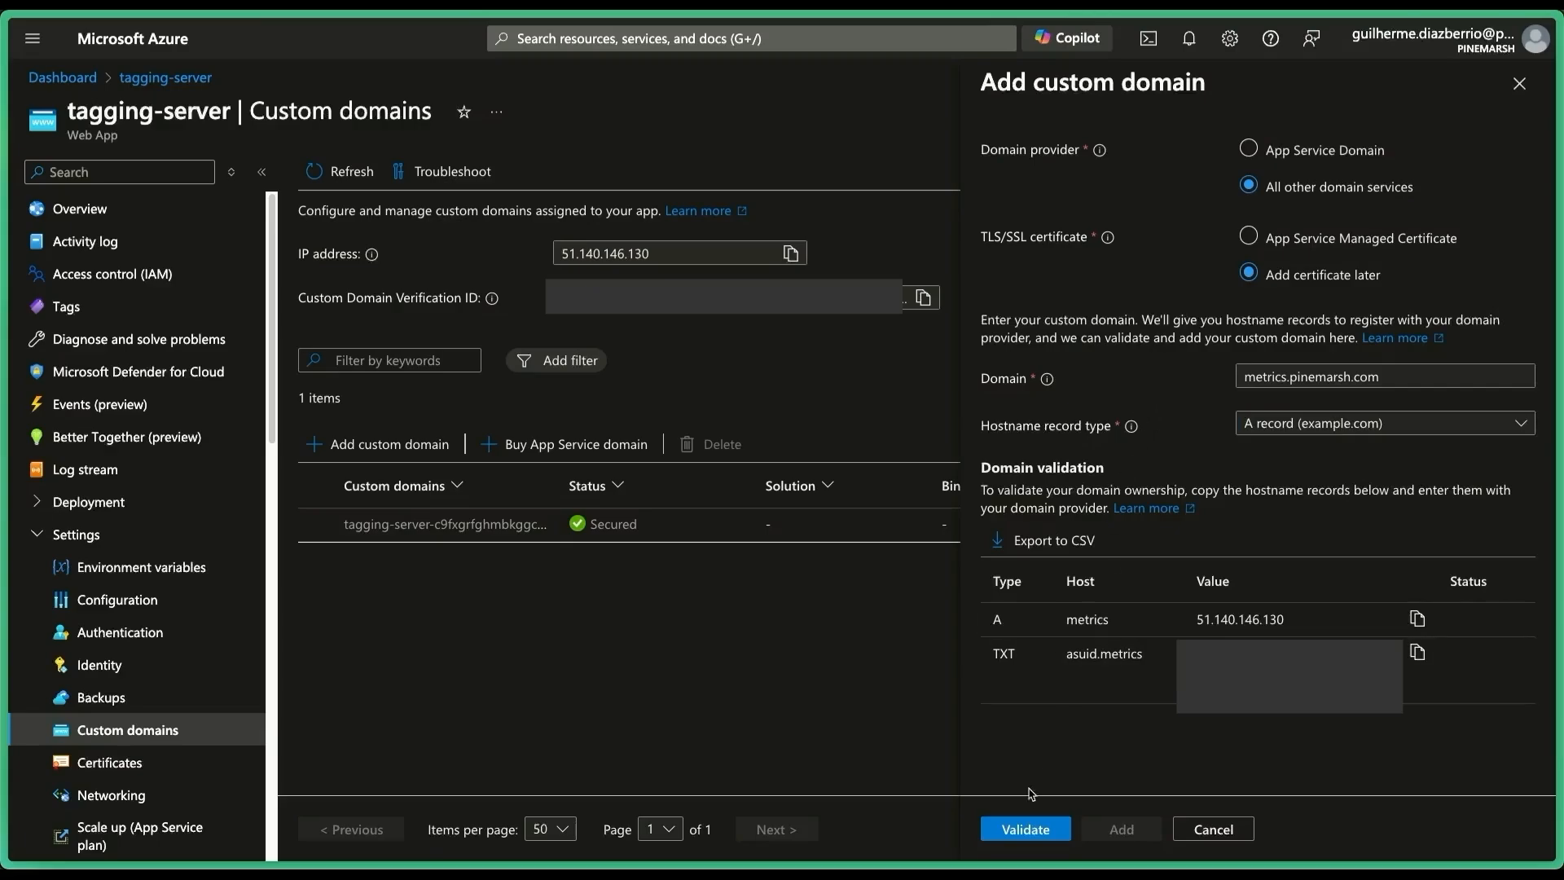
pyautogui.click(1028, 830)
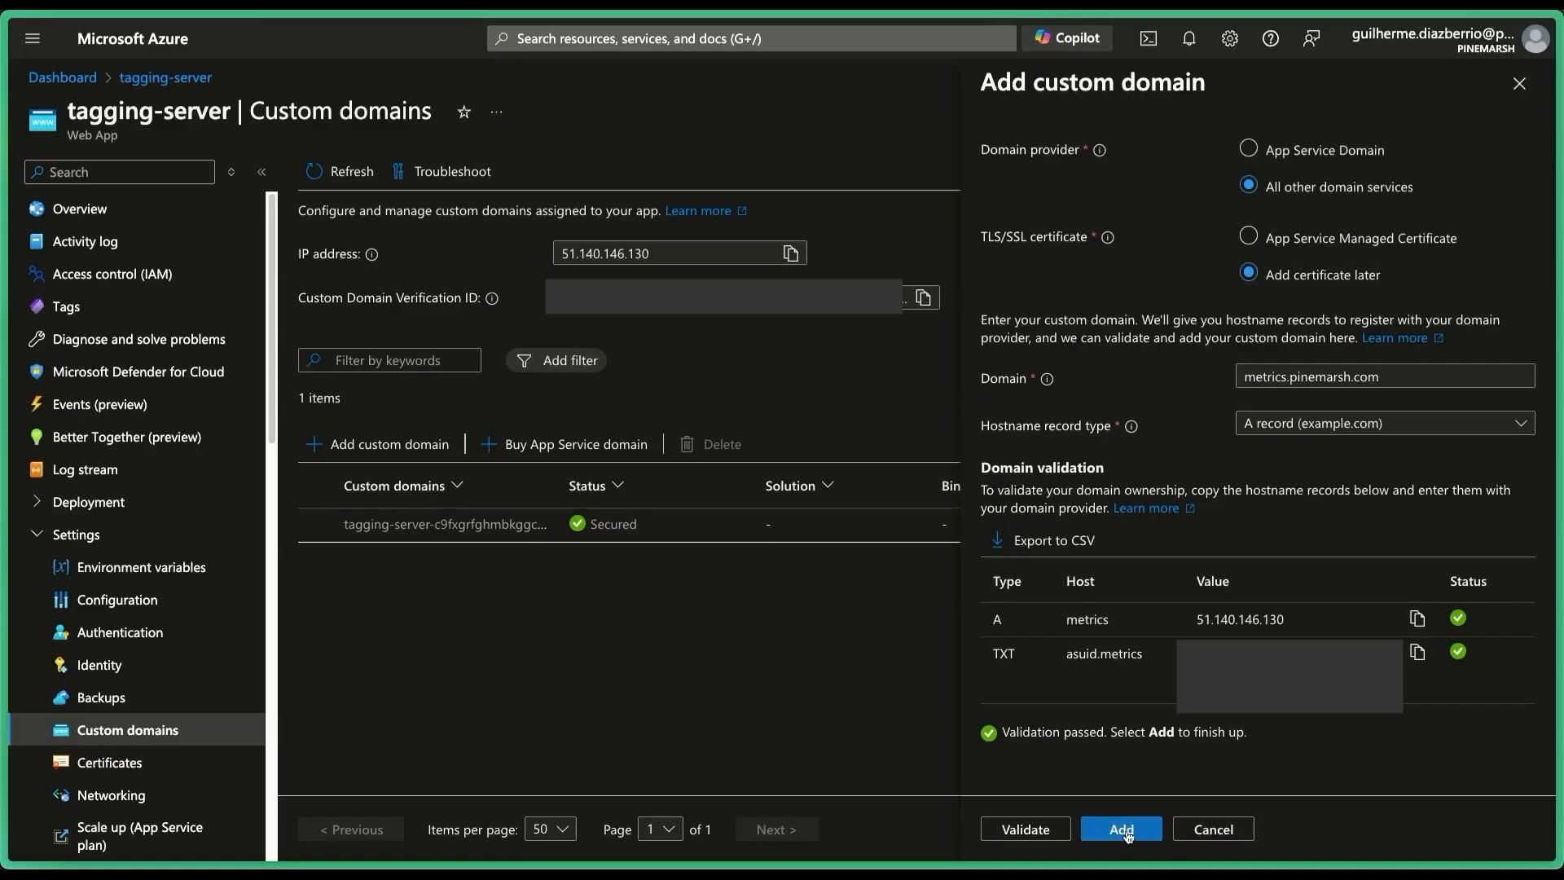
pyautogui.click(1121, 829)
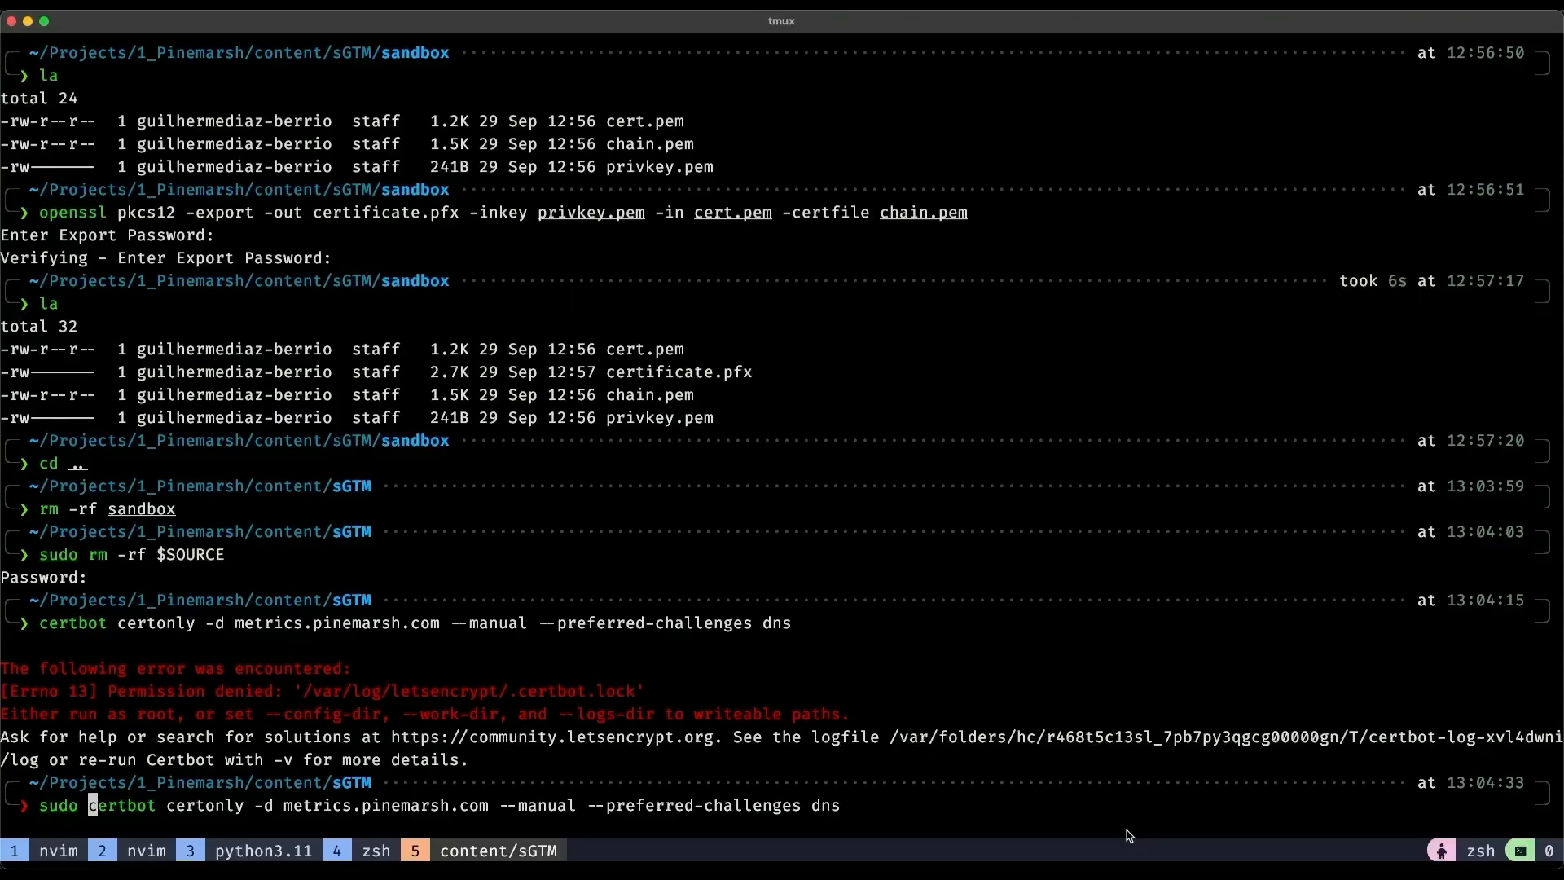
pyautogui.press('Return')
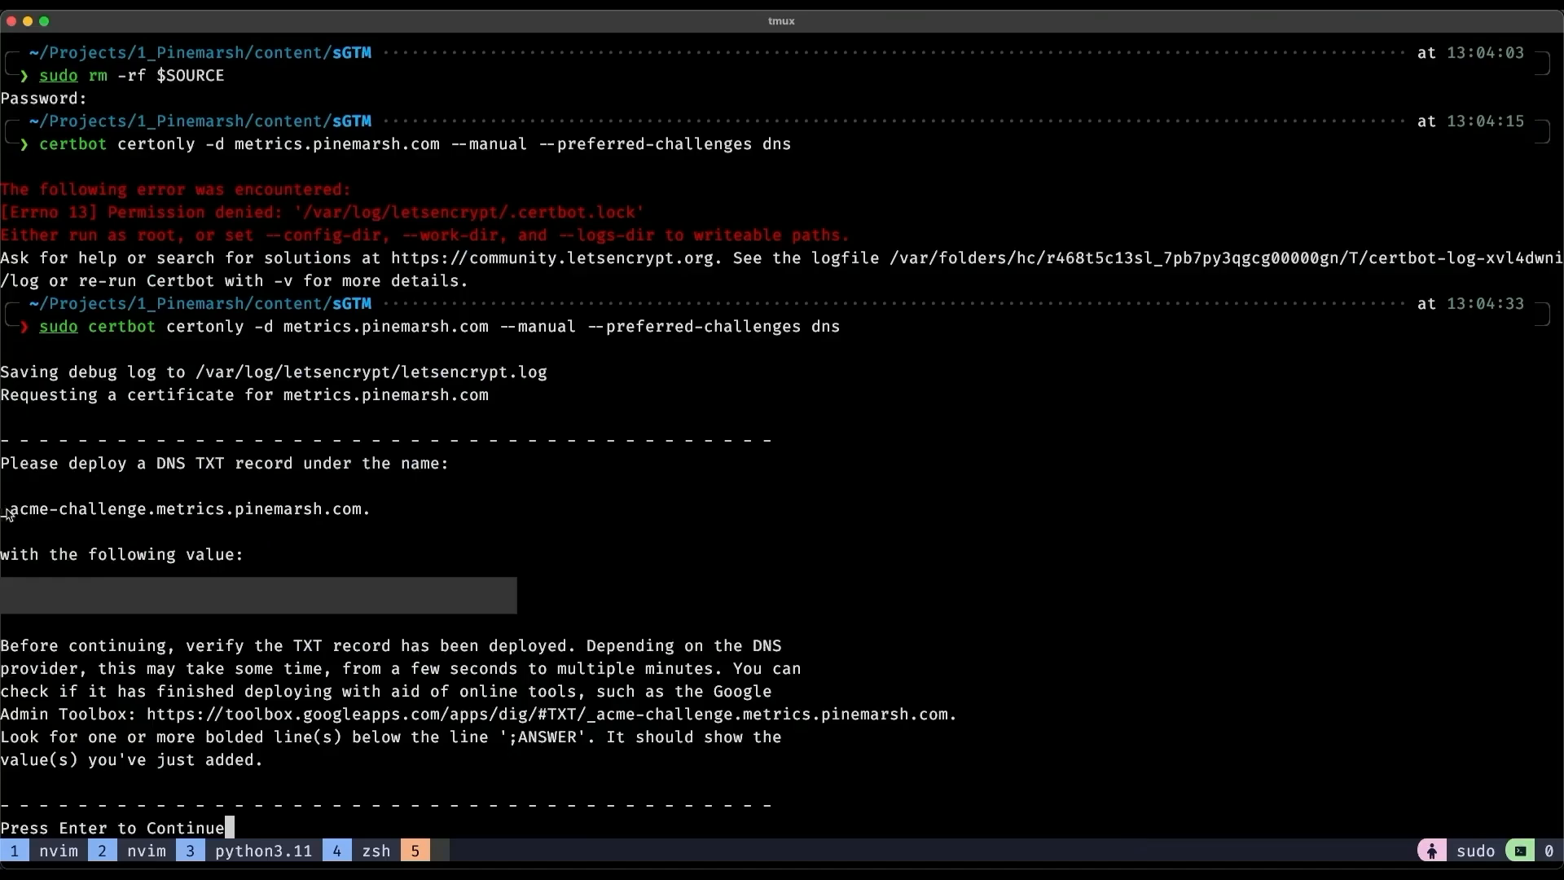
pyautogui.moveTo(6, 513); pyautogui.dragTo(368, 514)
pyautogui.press('super+c')
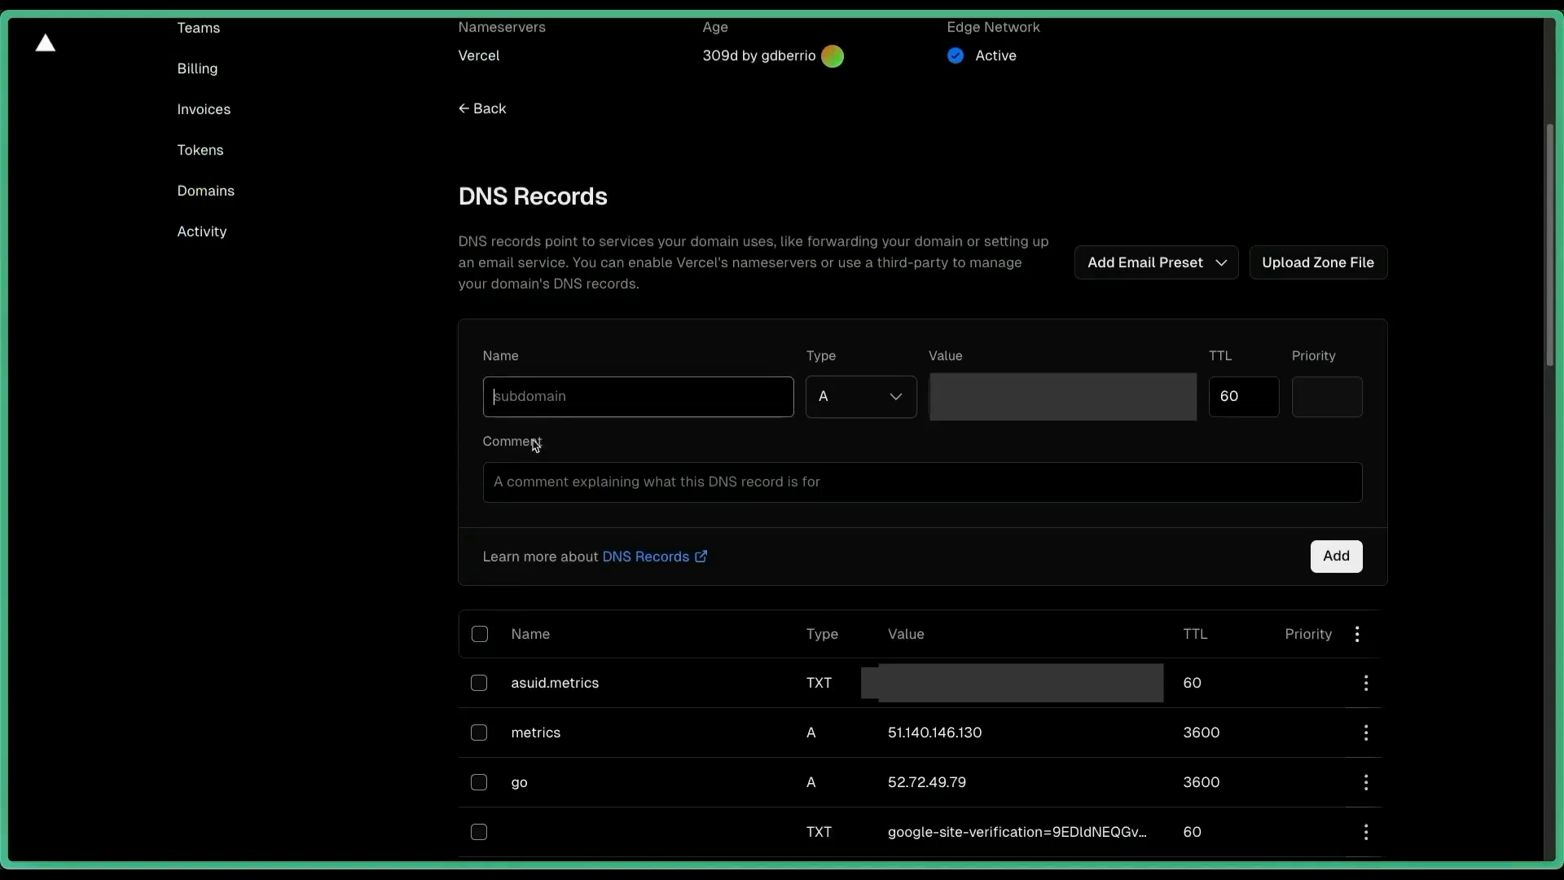
# Add TXT record _acme-challenge.metrics.pinemarsh.com with certbot's challenge value and TTL 60.
pyautogui.click(553, 403)
pyautogui.press('super+v')
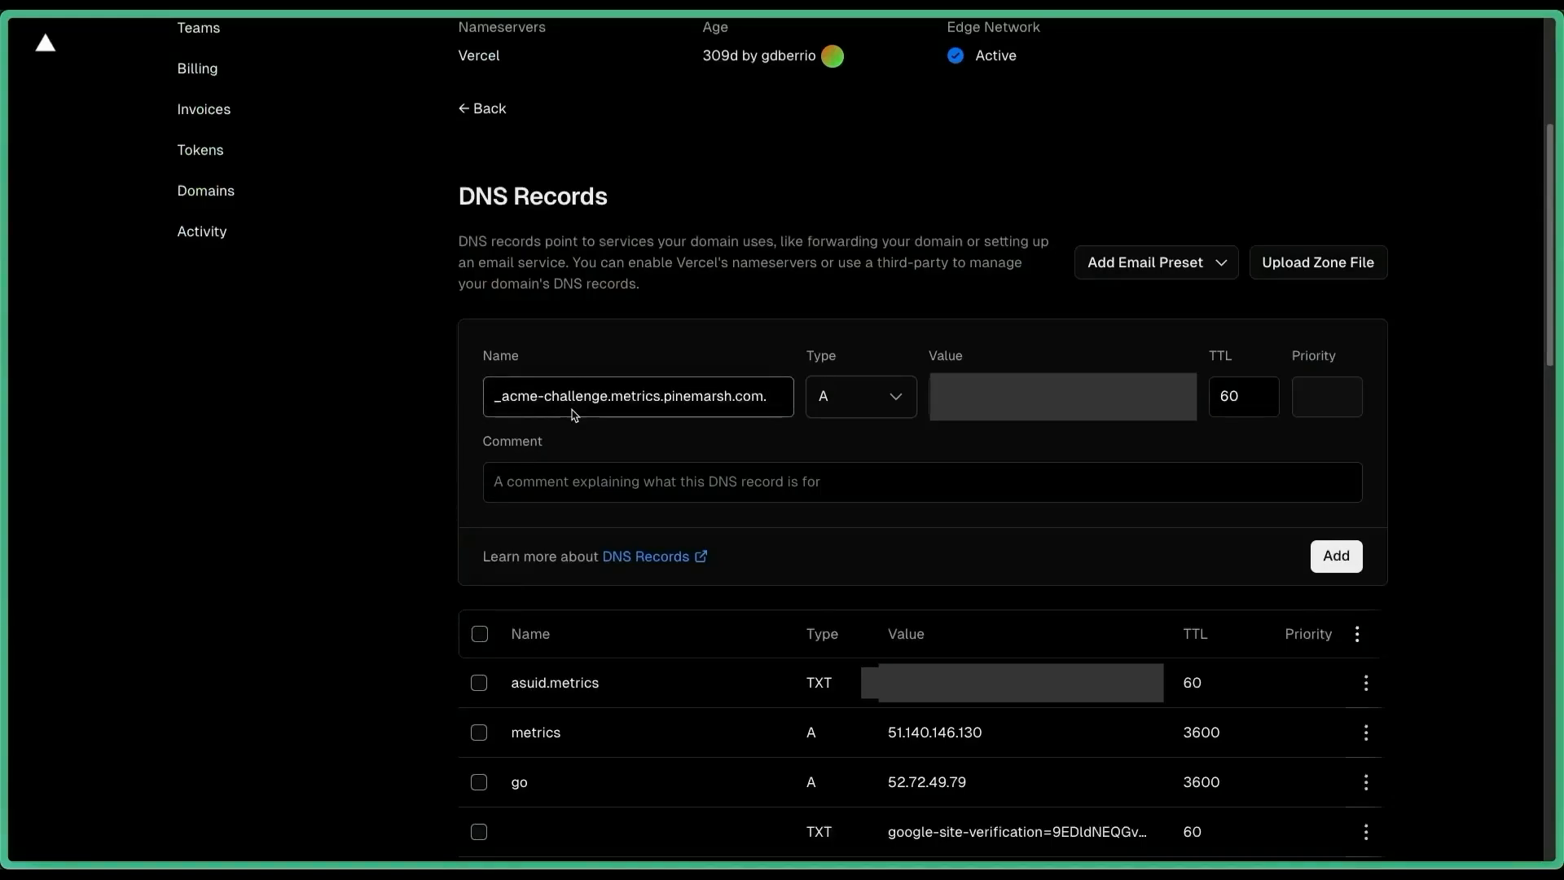
pyautogui.click(822, 404)
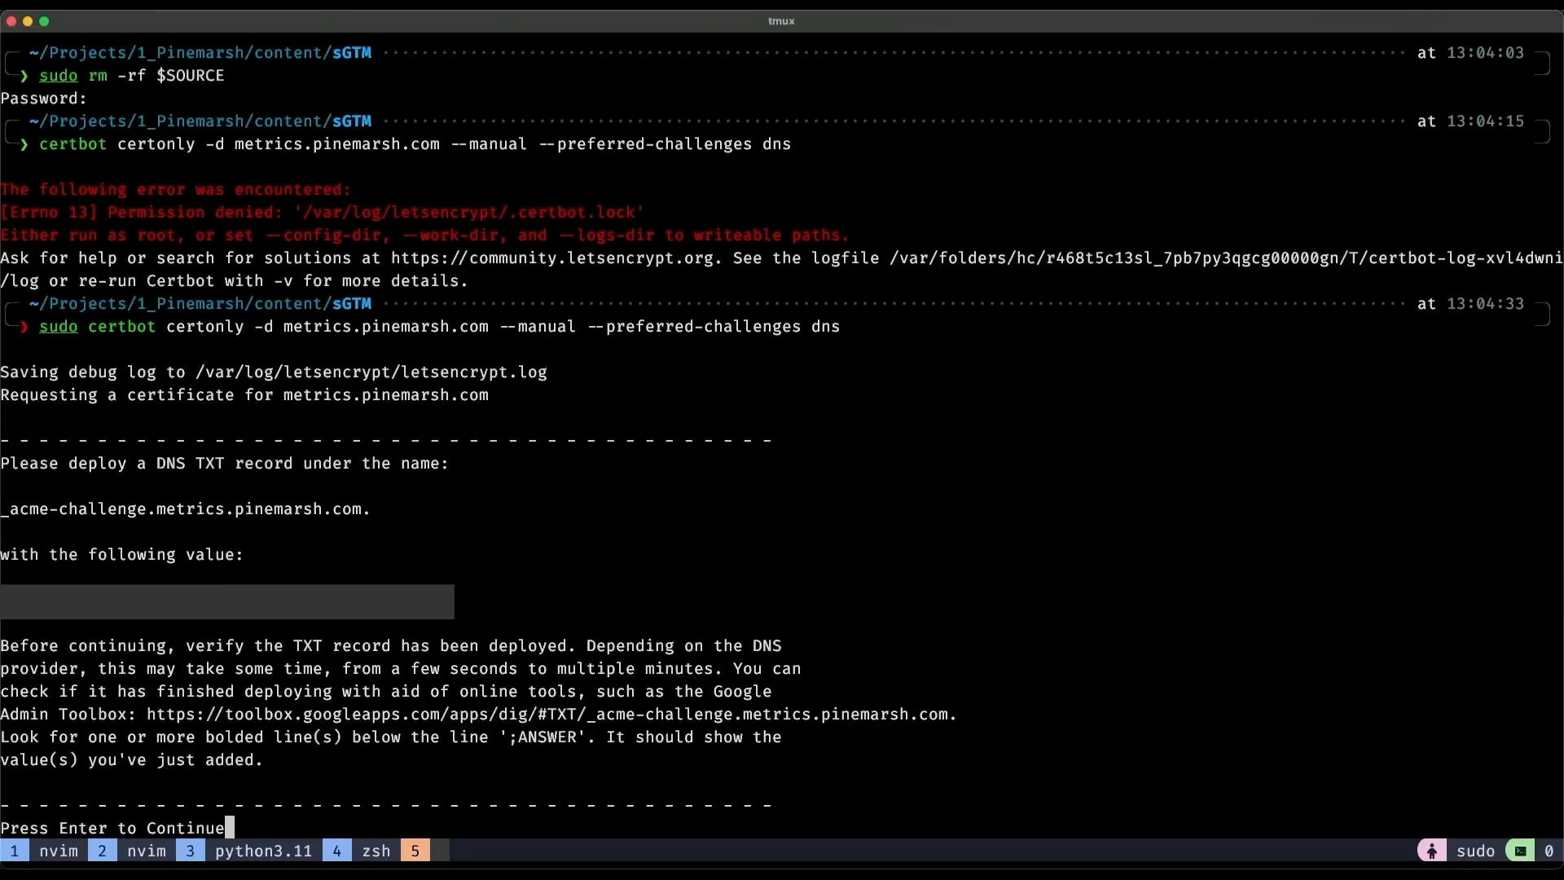
pyautogui.hotkey('ctrl', 'b')
pyautogui.press('[')
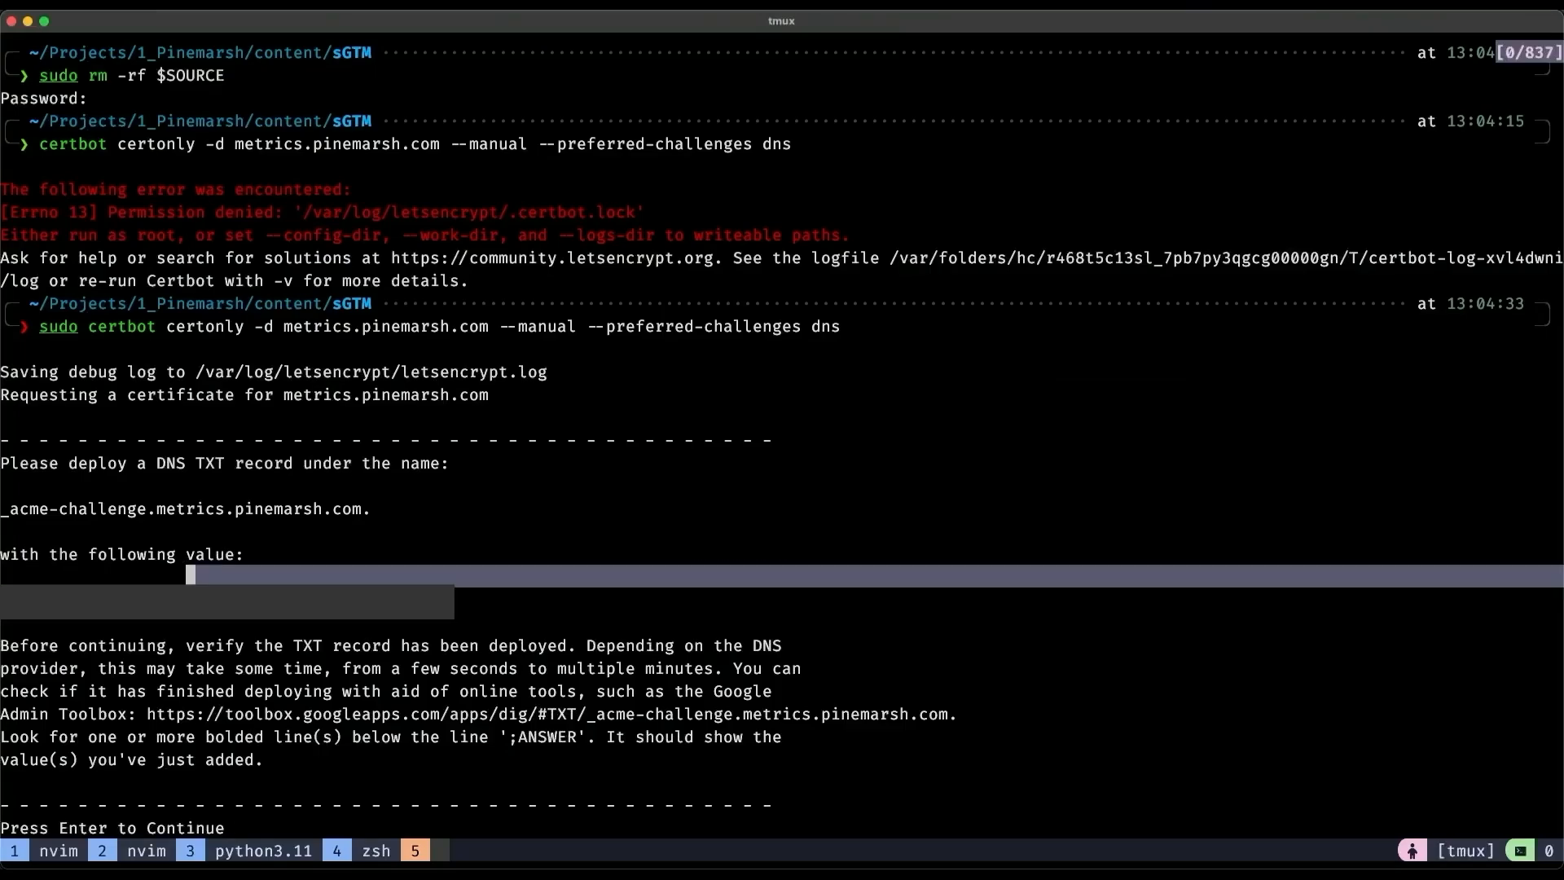
pyautogui.press('Return')
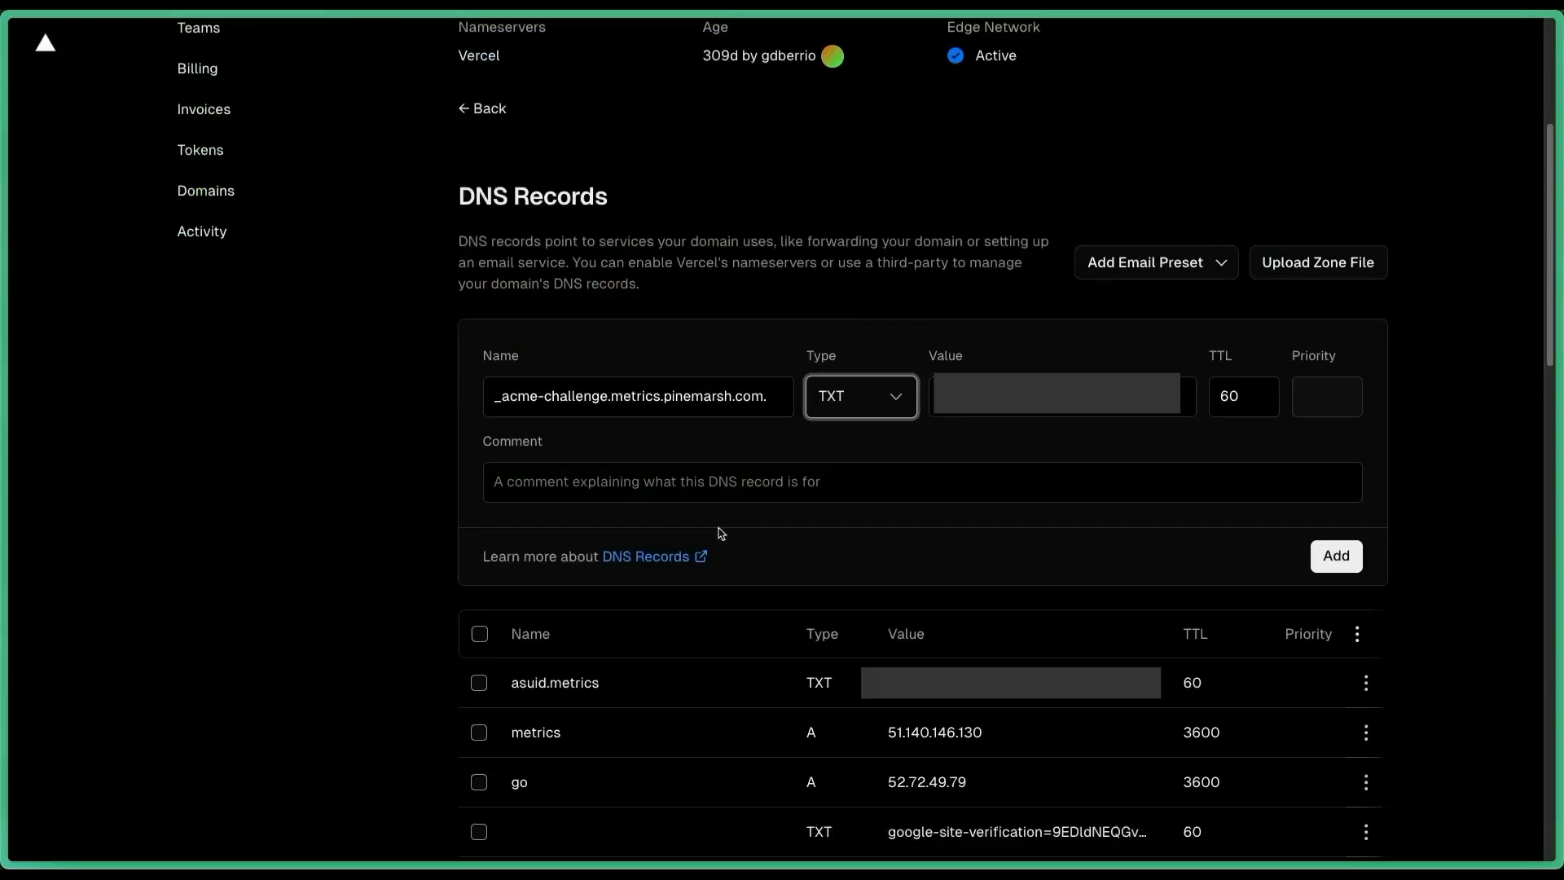
pyautogui.press('Tab')
pyautogui.hotkey('ctrl', 'v')
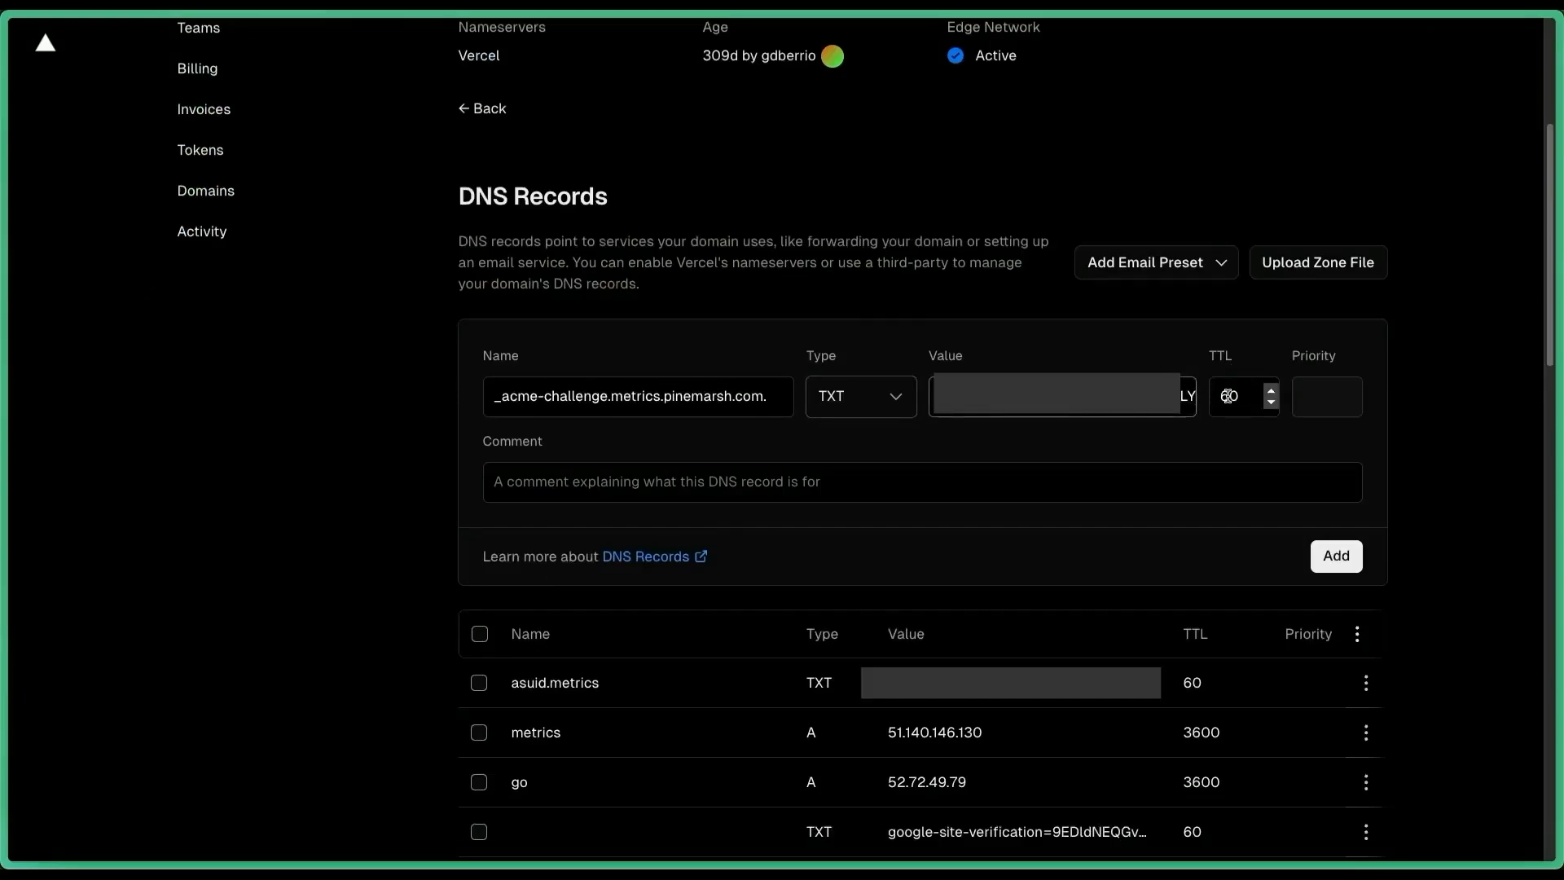
pyautogui.click(1224, 396)
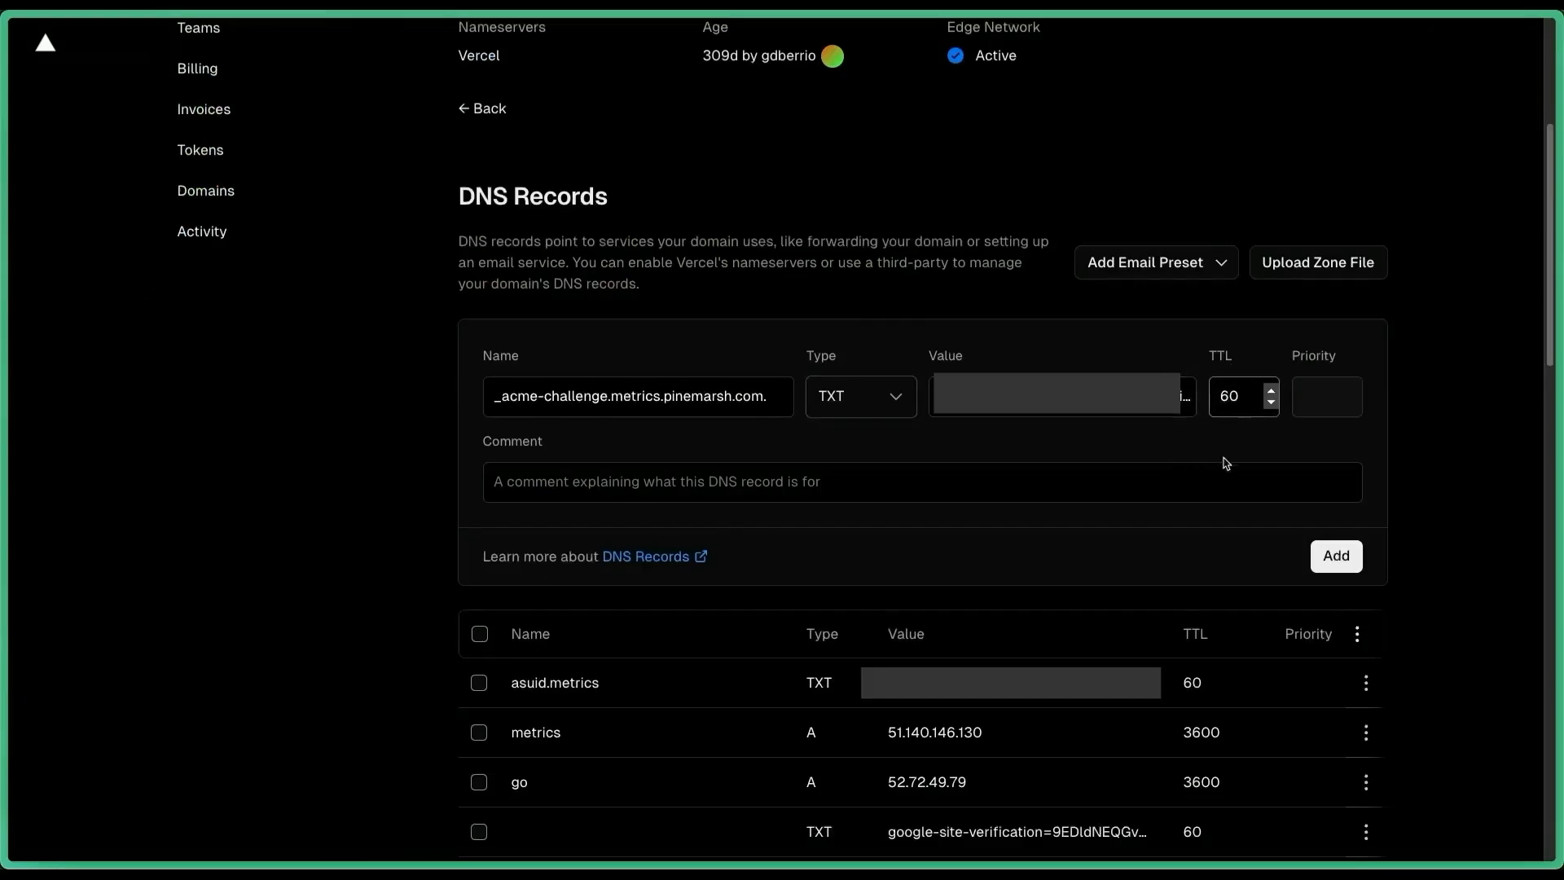
pyautogui.click(1352, 557)
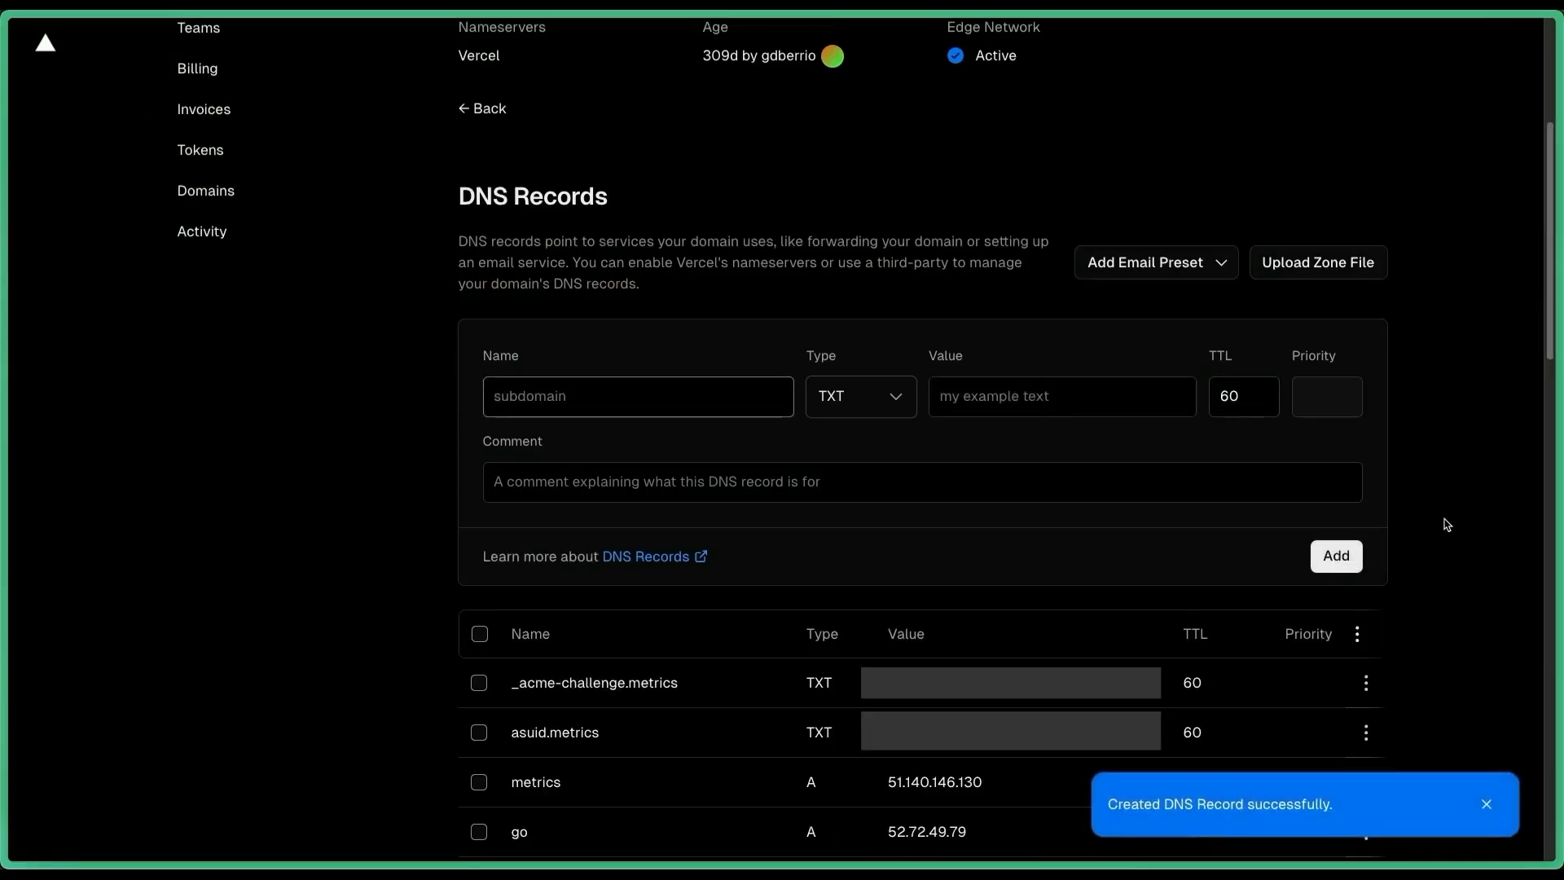
pyautogui.scroll(-1, 1446, 525)
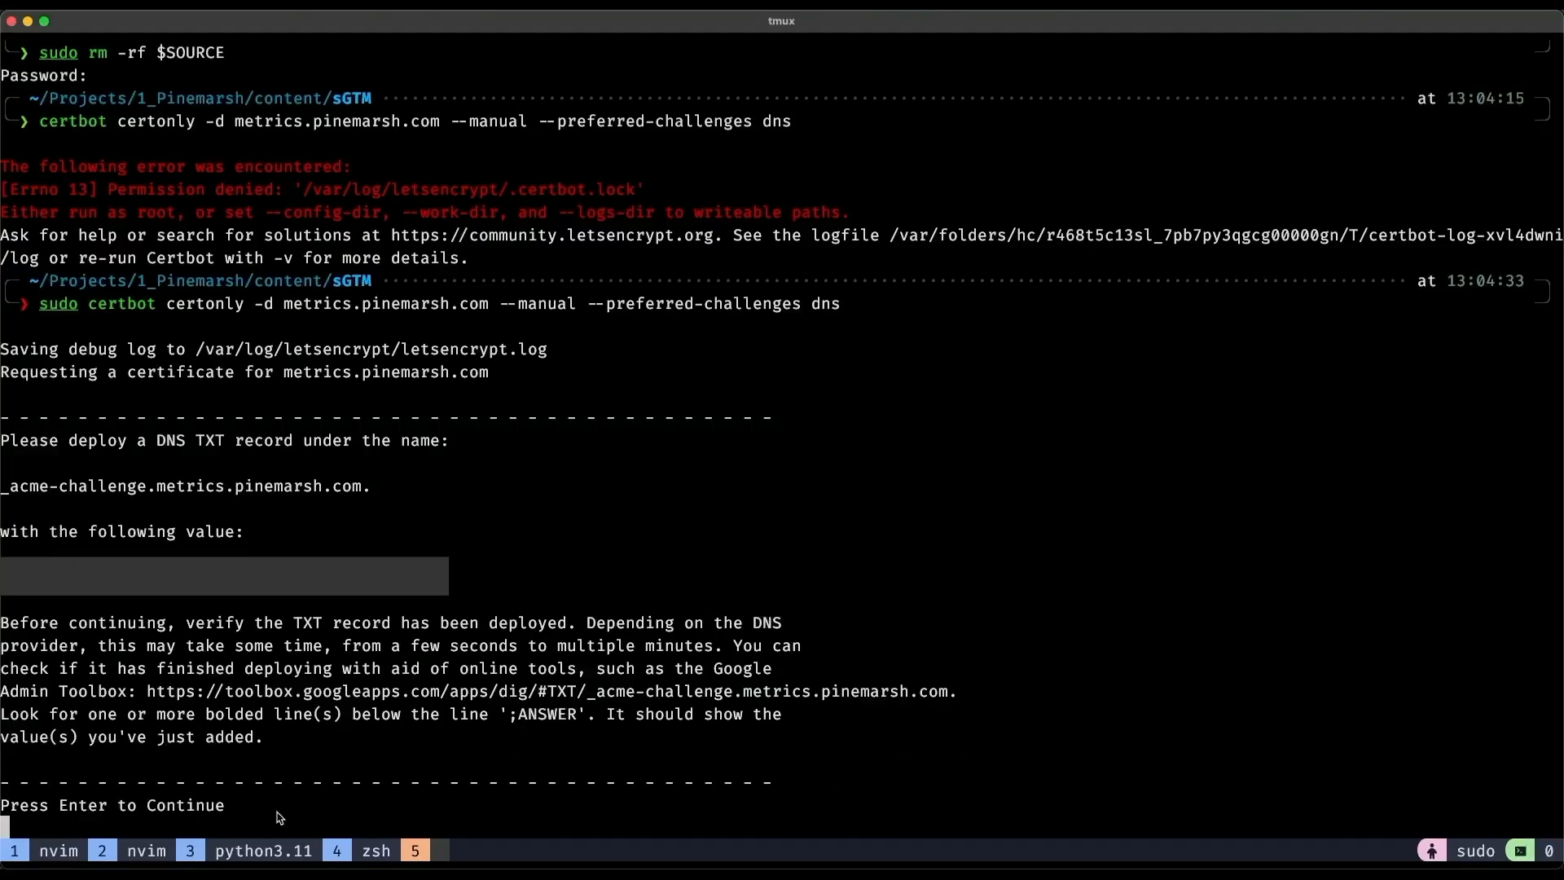
# Let certbot issue the certificate, point SOURCE at the live folder, and create and enter sandbox.
pyautogui.press('Return')
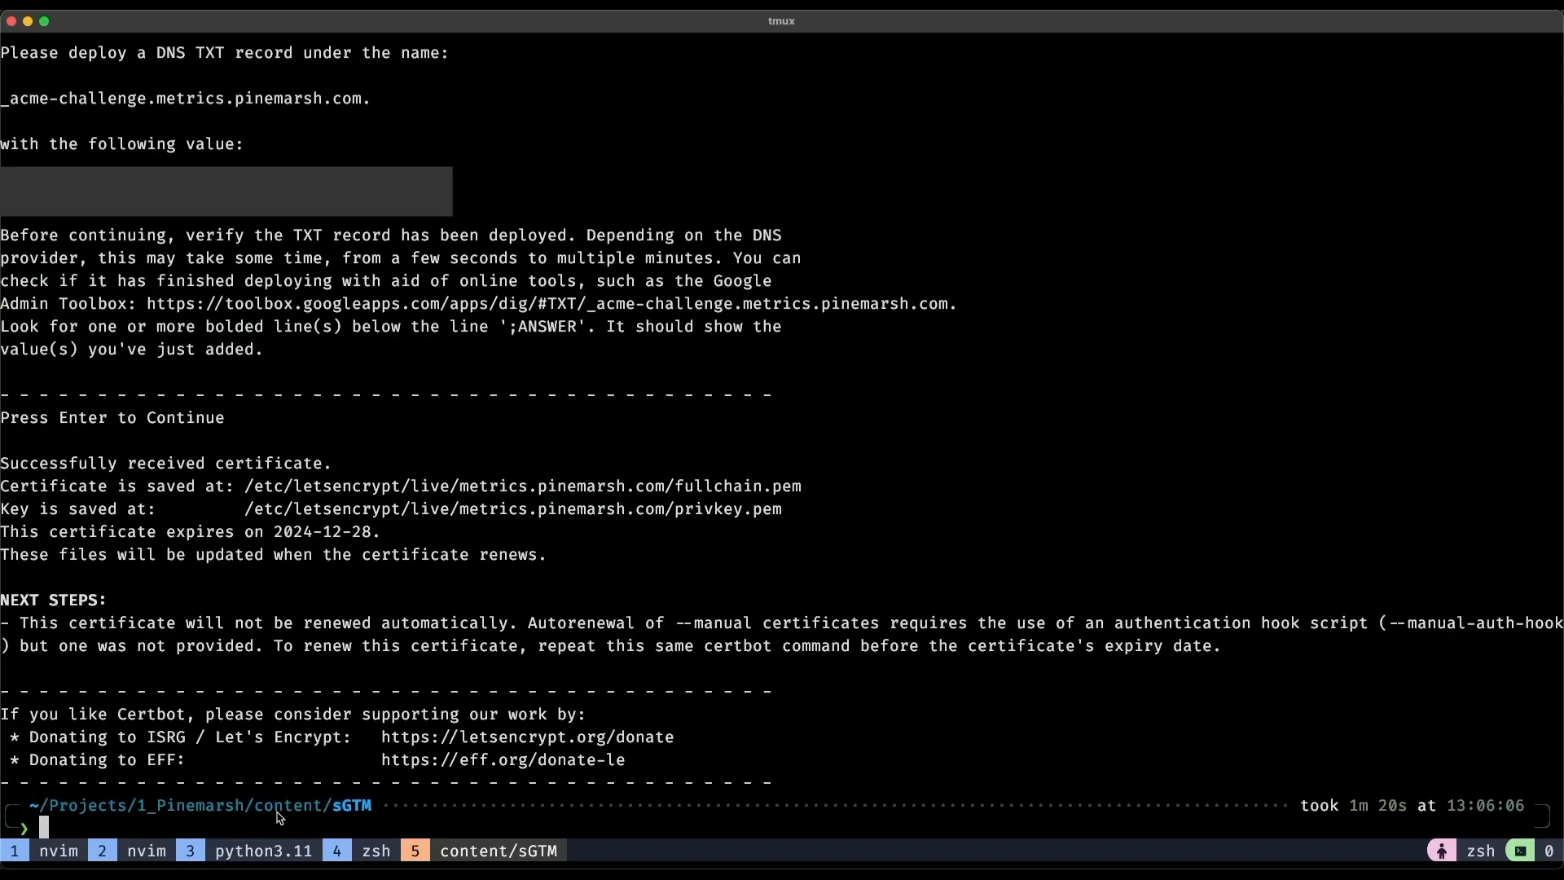
pyautogui.write('SOURCE=/etc/letsencrypt/live/metrics.pinemarsh.com')
pyautogui.press('Left')
pyautogui.press('Left')
pyautogui.press('Left')
pyautogui.press('Left')
pyautogui.press('Left')
pyautogui.press('Left')
pyautogui.press('Left')
pyautogui.press('Left')
pyautogui.press('Left')
pyautogui.press('Left')
pyautogui.press('Left')
pyautogui.press('Left')
pyautogui.press('Left')
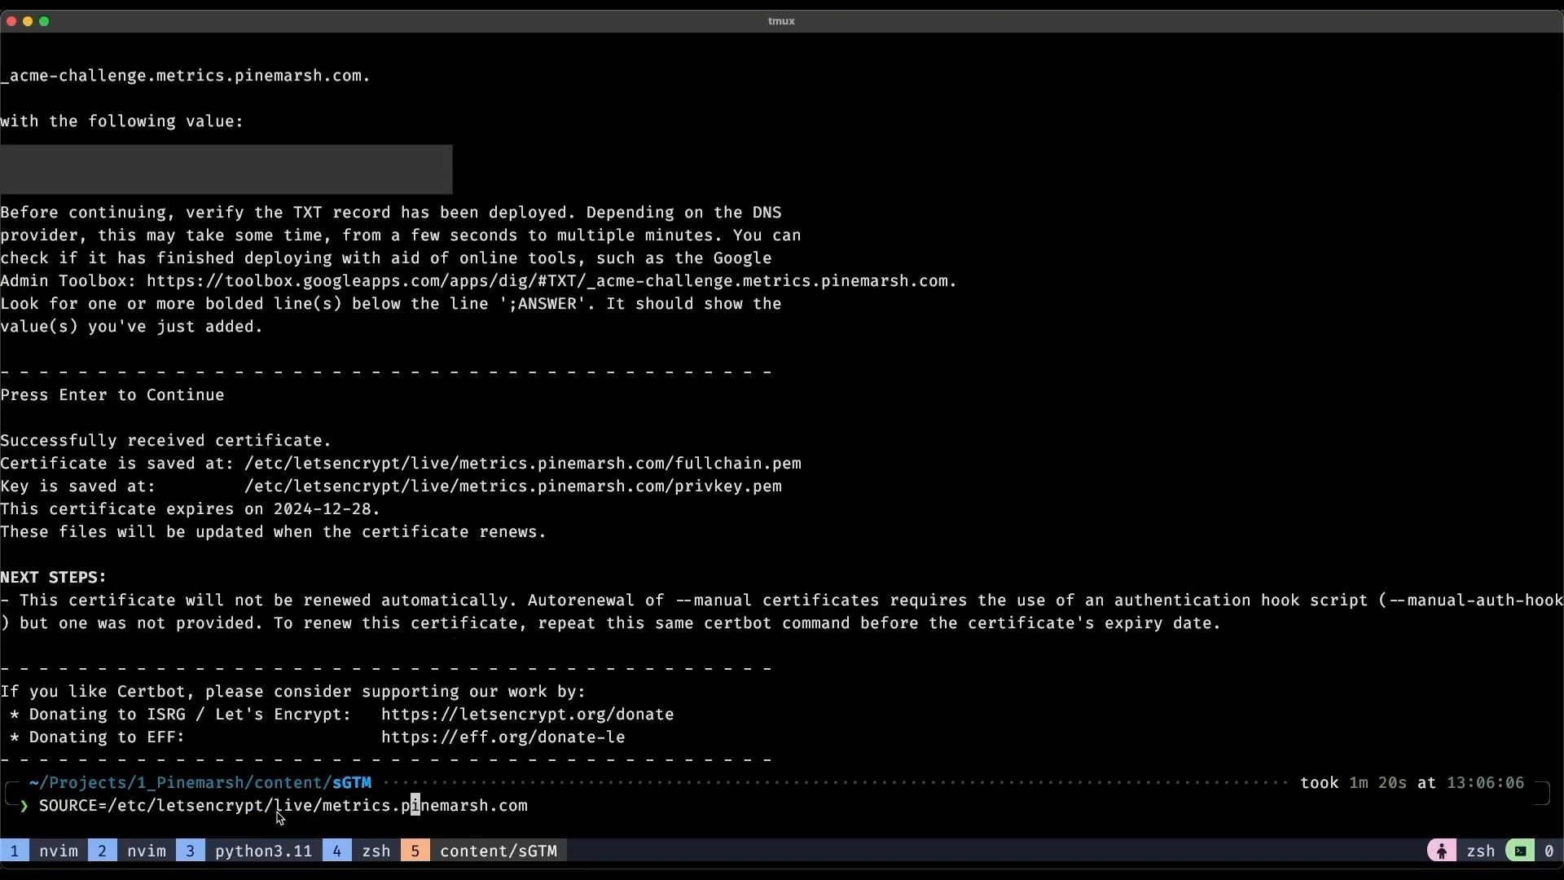
pyautogui.press('Right')
pyautogui.press('Right')
pyautogui.press('Right')
pyautogui.press('Right')
pyautogui.press('Right')
pyautogui.press('Right')
pyautogui.press('Right')
pyautogui.press('Right')
pyautogui.press('Right')
pyautogui.press('Right')
pyautogui.press('Right')
pyautogui.press('Right')
pyautogui.press('Return')
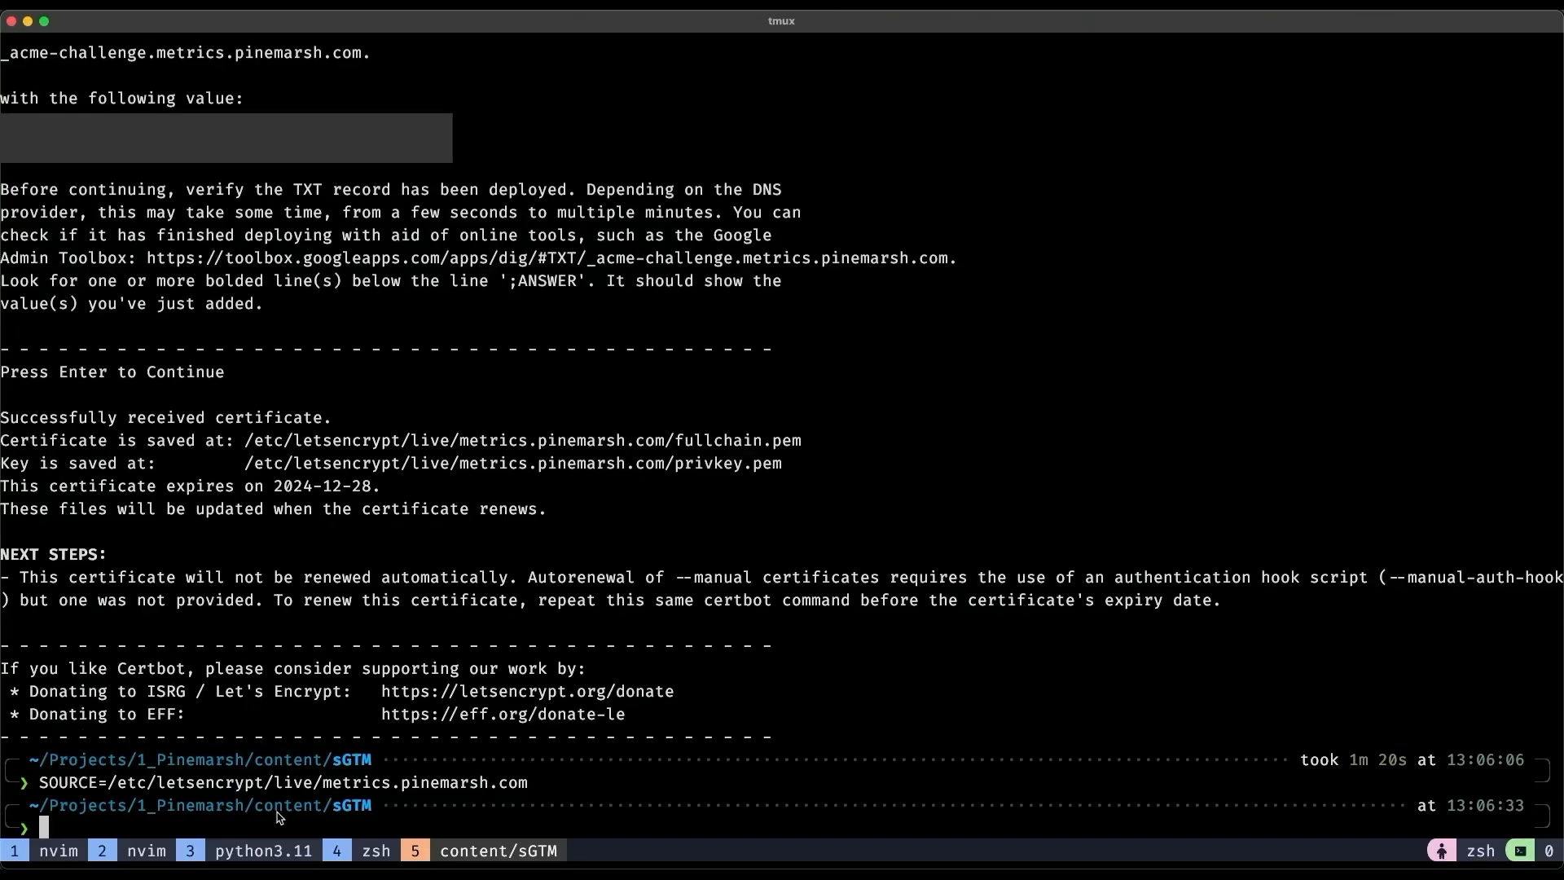
pyautogui.write('mkdir sand')
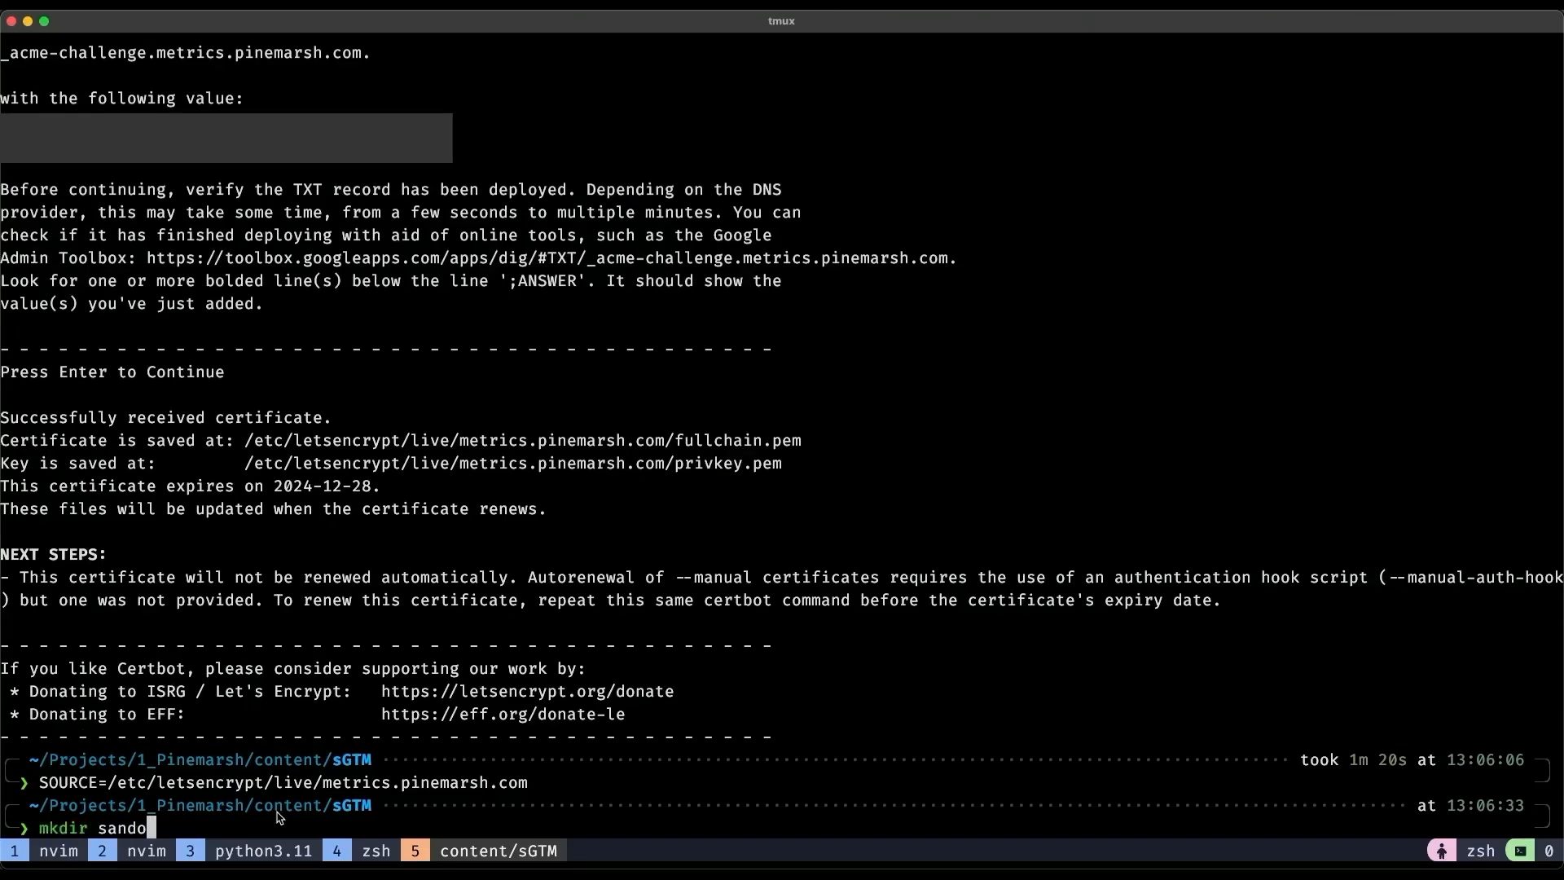
pyautogui.write('box')
pyautogui.press('Return')
pyautogui.write('cd sandbox')
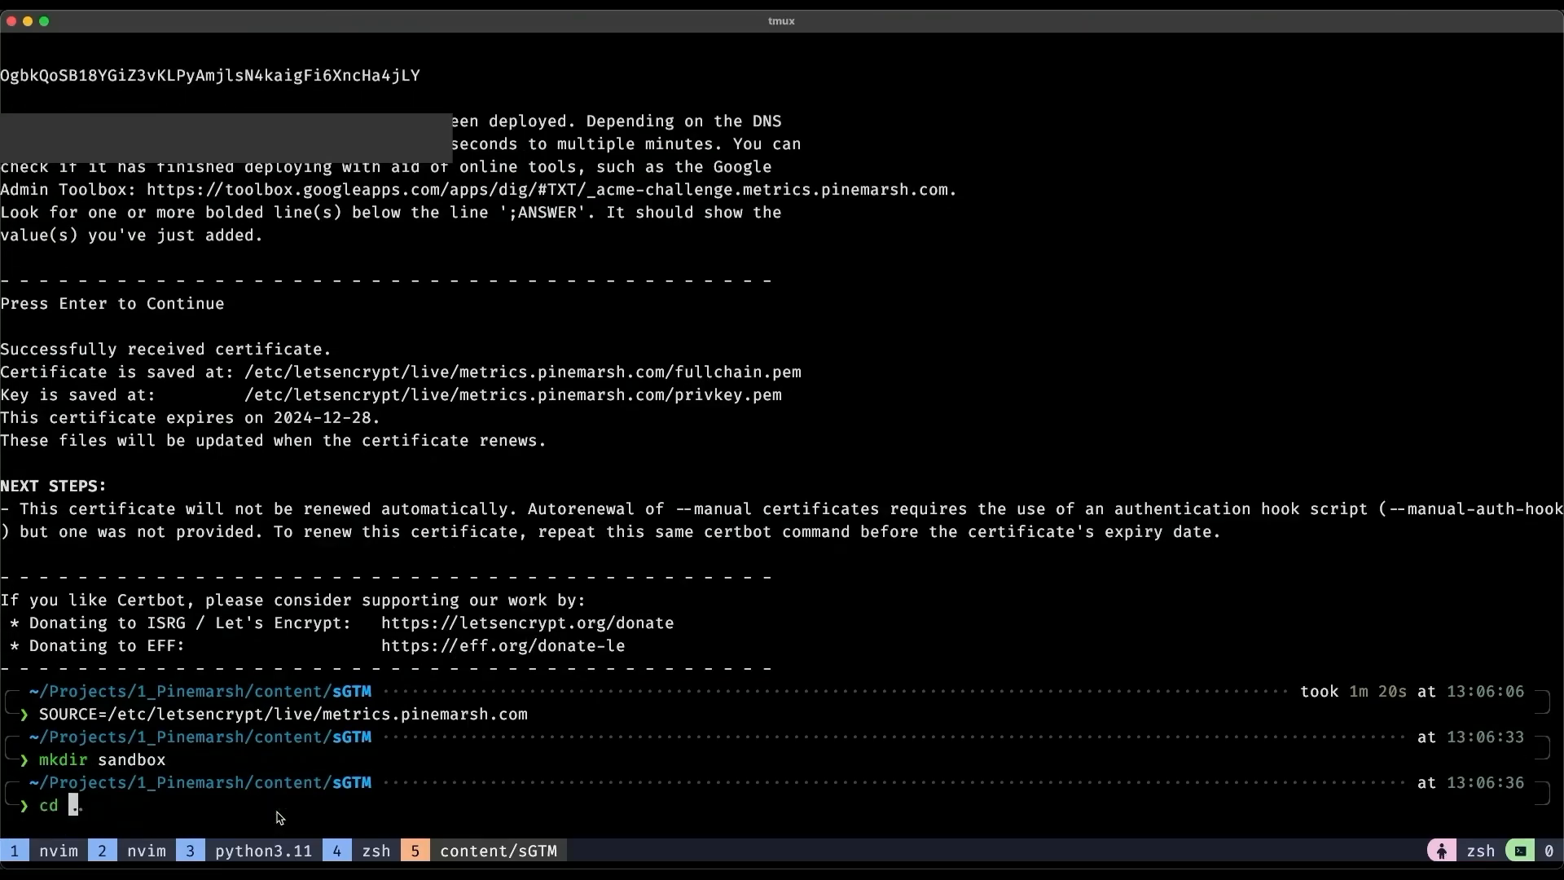
pyautogui.press('Return')
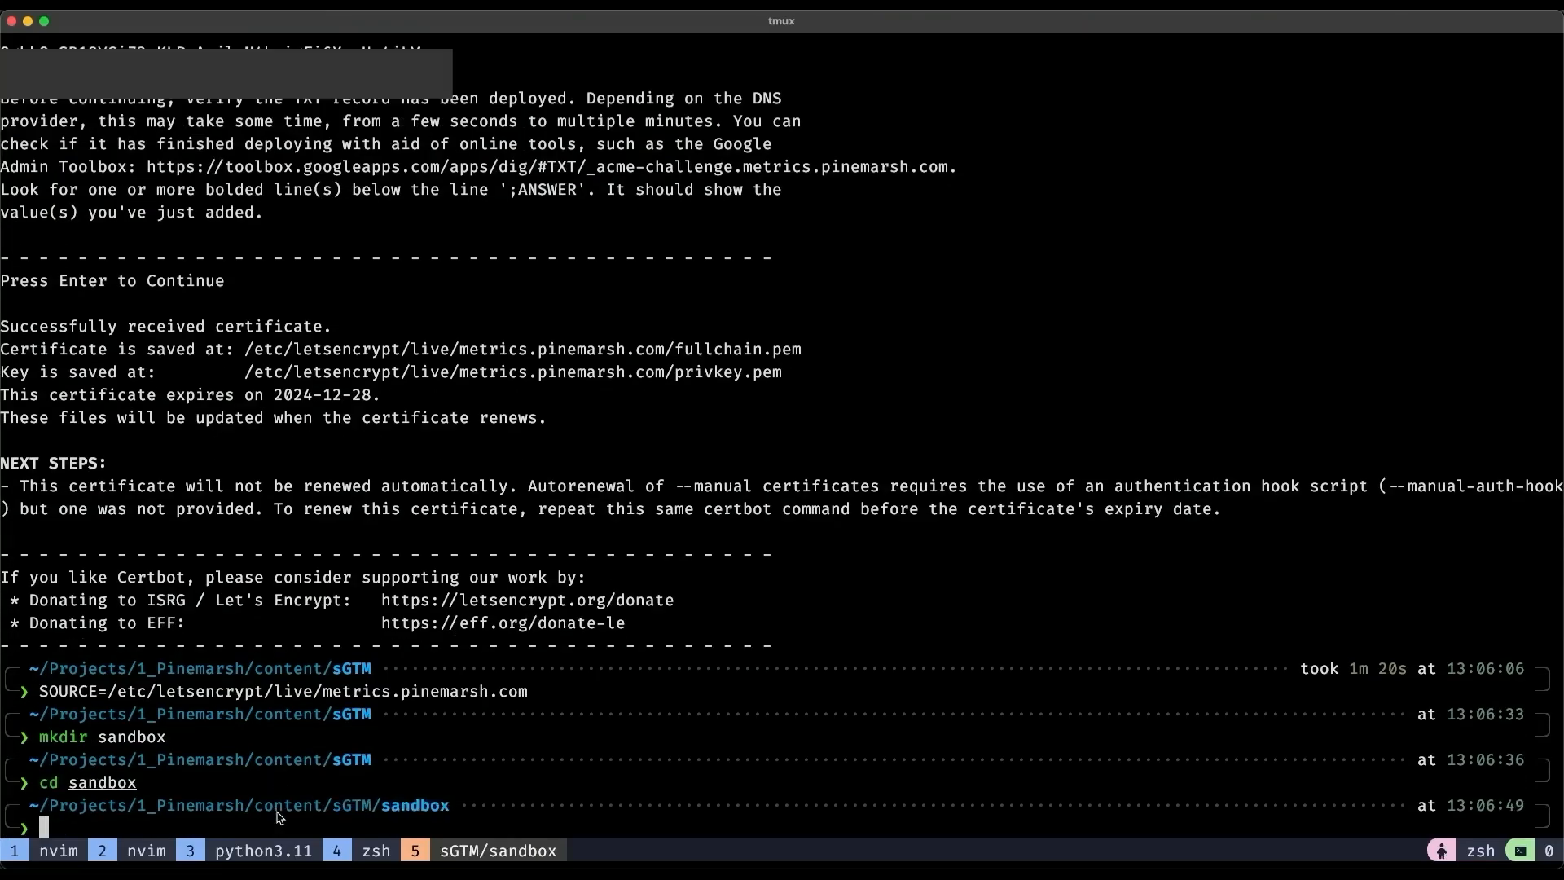
# Copy the three PEM files into sandbox with sudo cp and take ownership of them.
pyautogui.write('sudo cp')
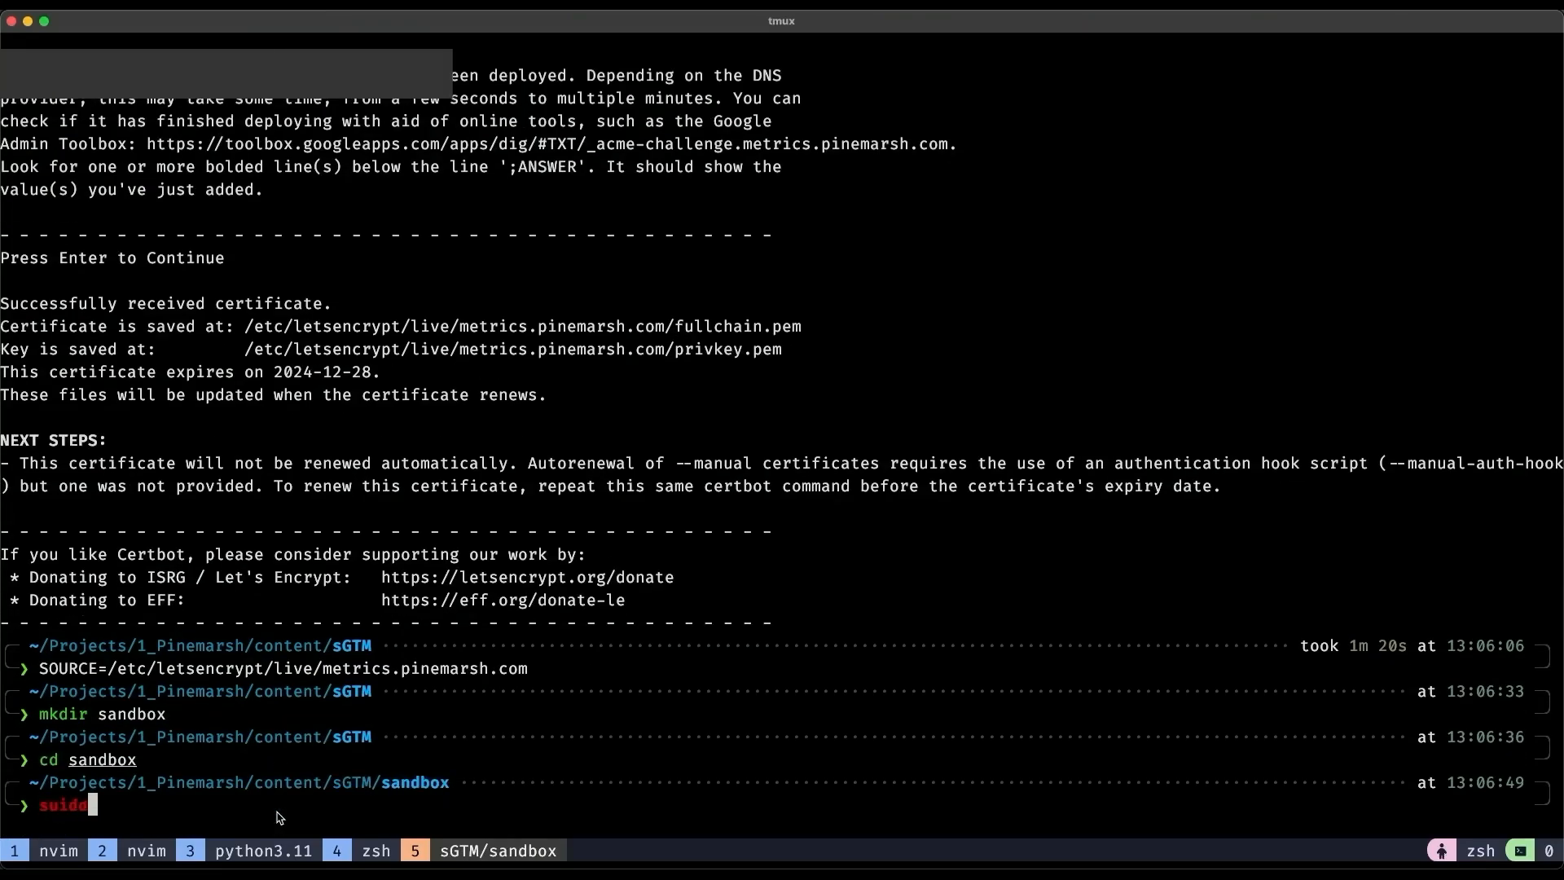
pyautogui.press('Right')
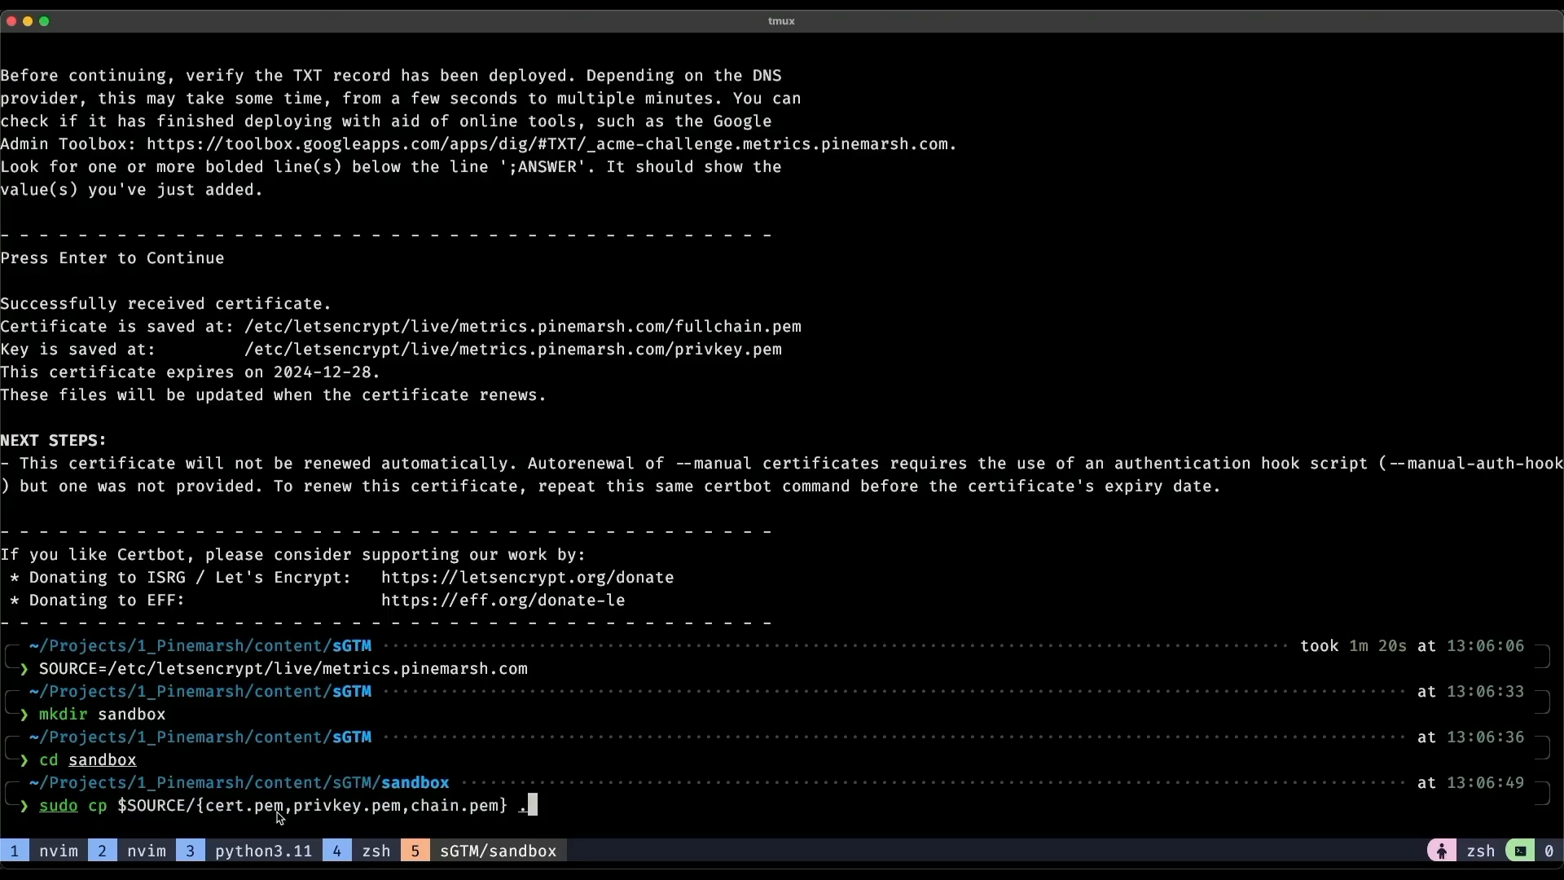
pyautogui.press('Return')
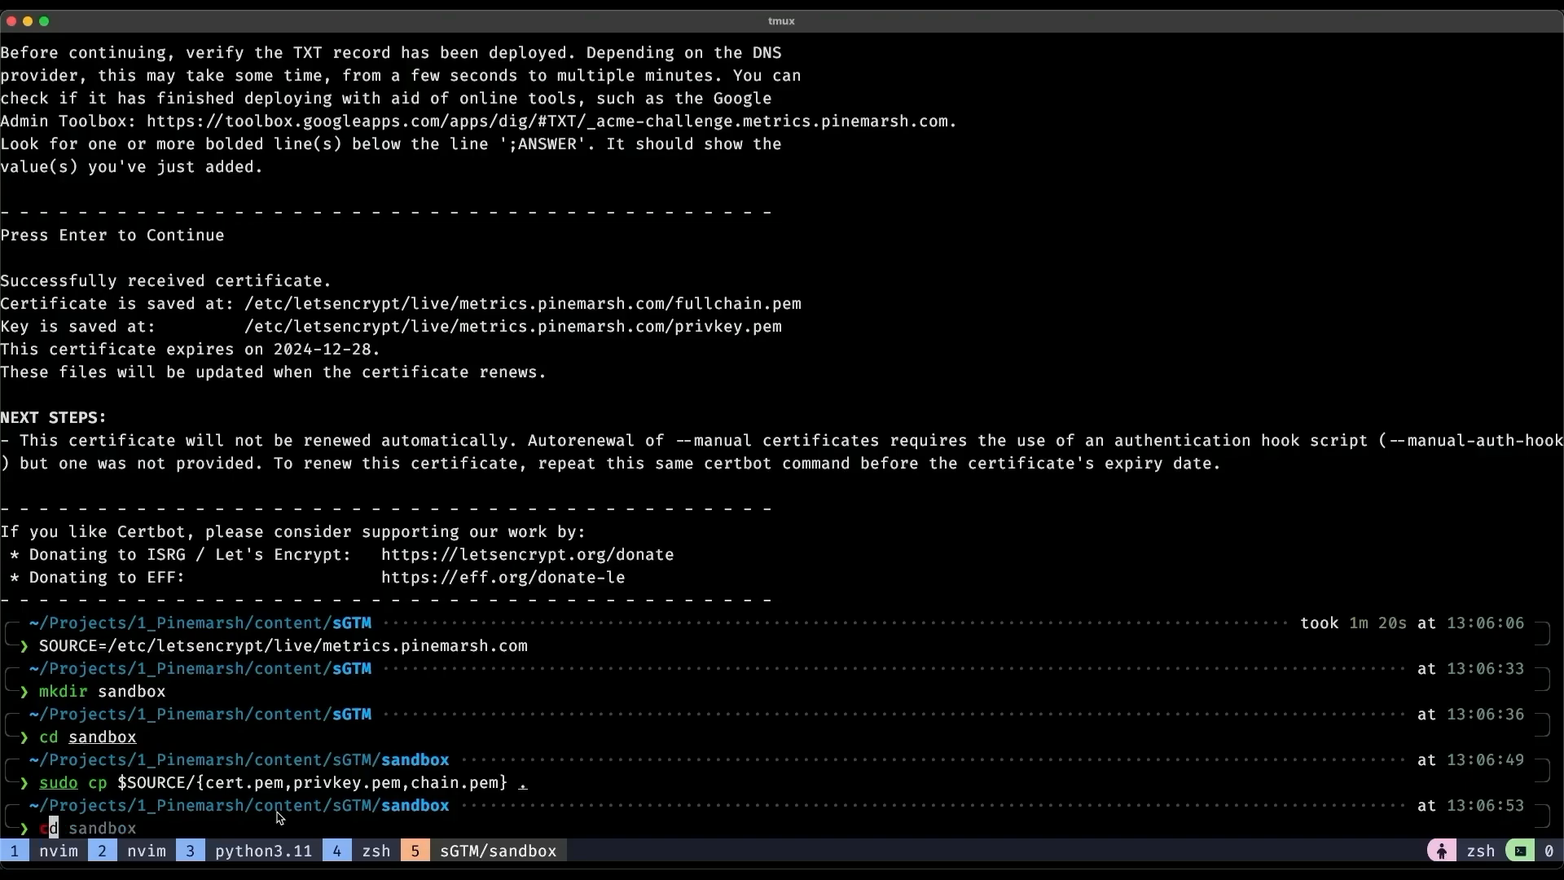
pyautogui.write('sudo ch')
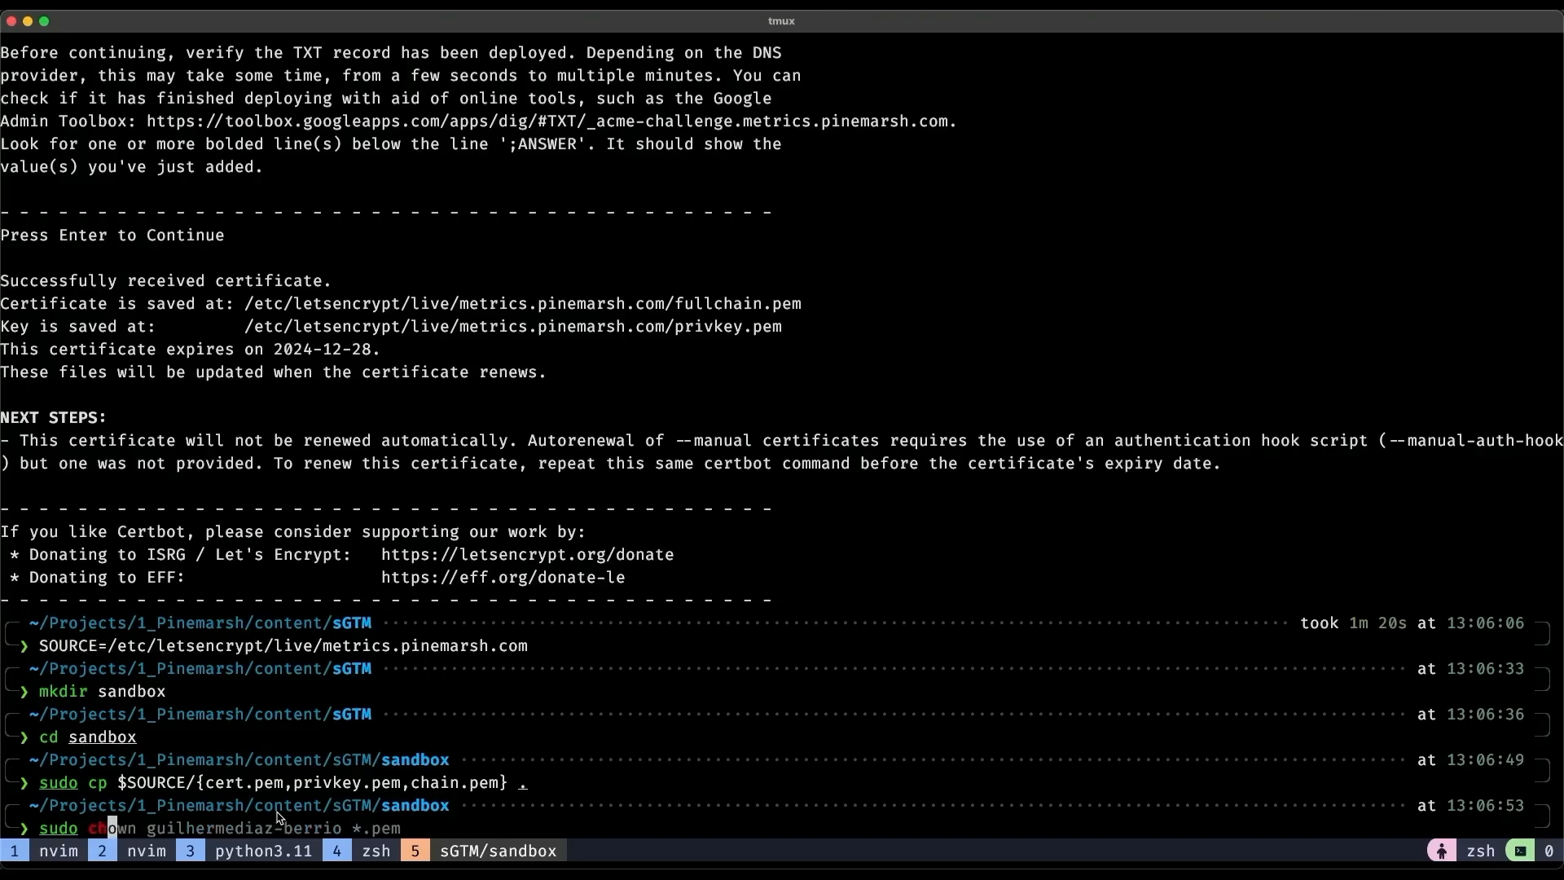
pyautogui.press('Right')
pyautogui.press('Return')
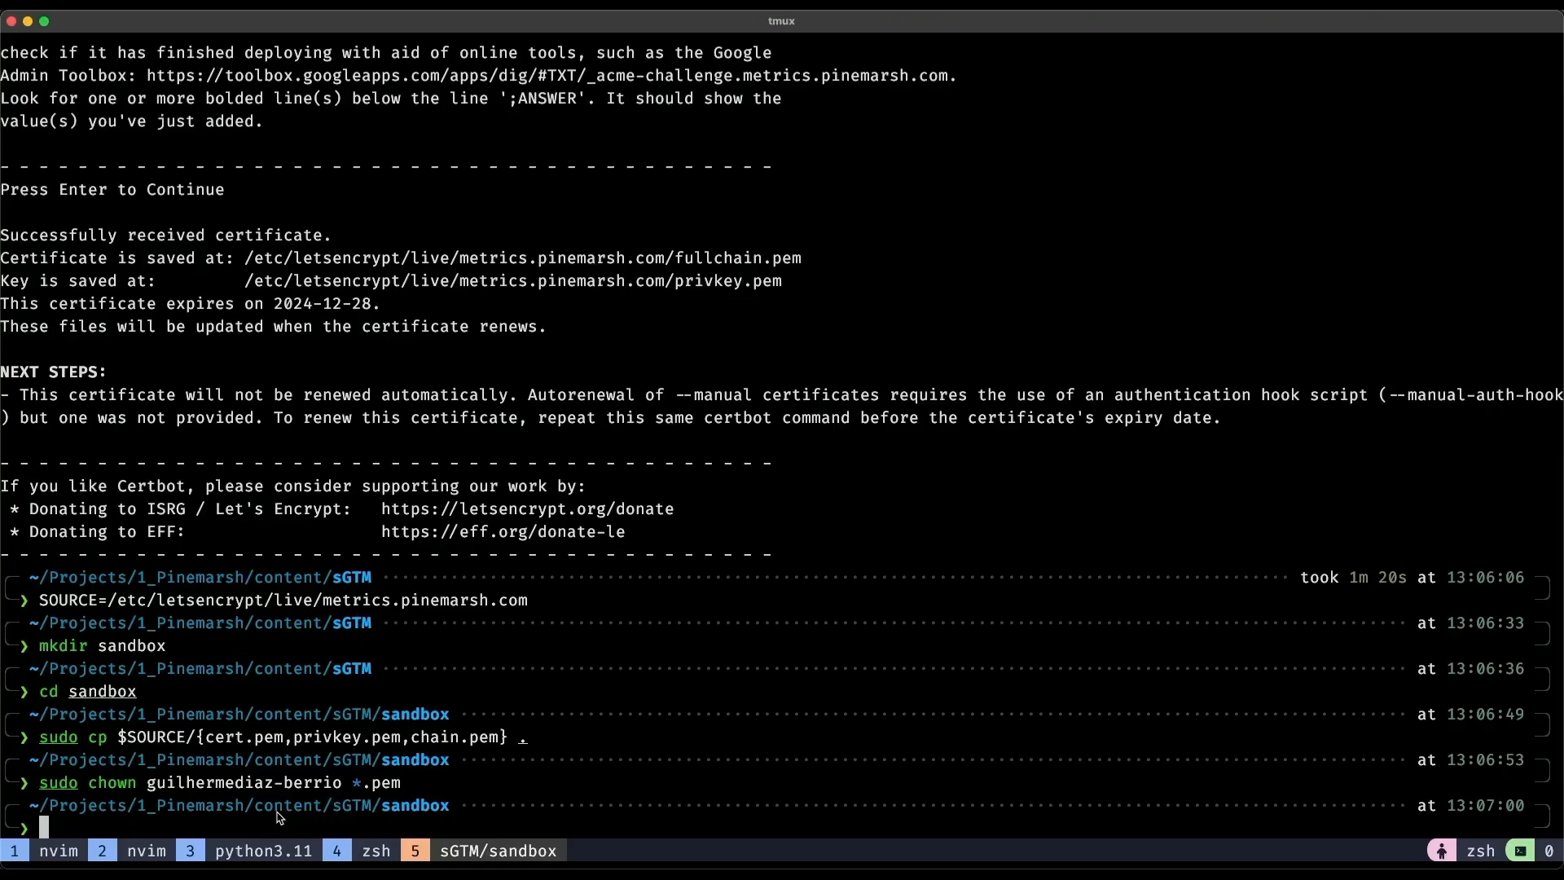
# Export the PEM files to certificate.pfx with openssl pkcs12, setting an export password.
pyautogui.write('op')
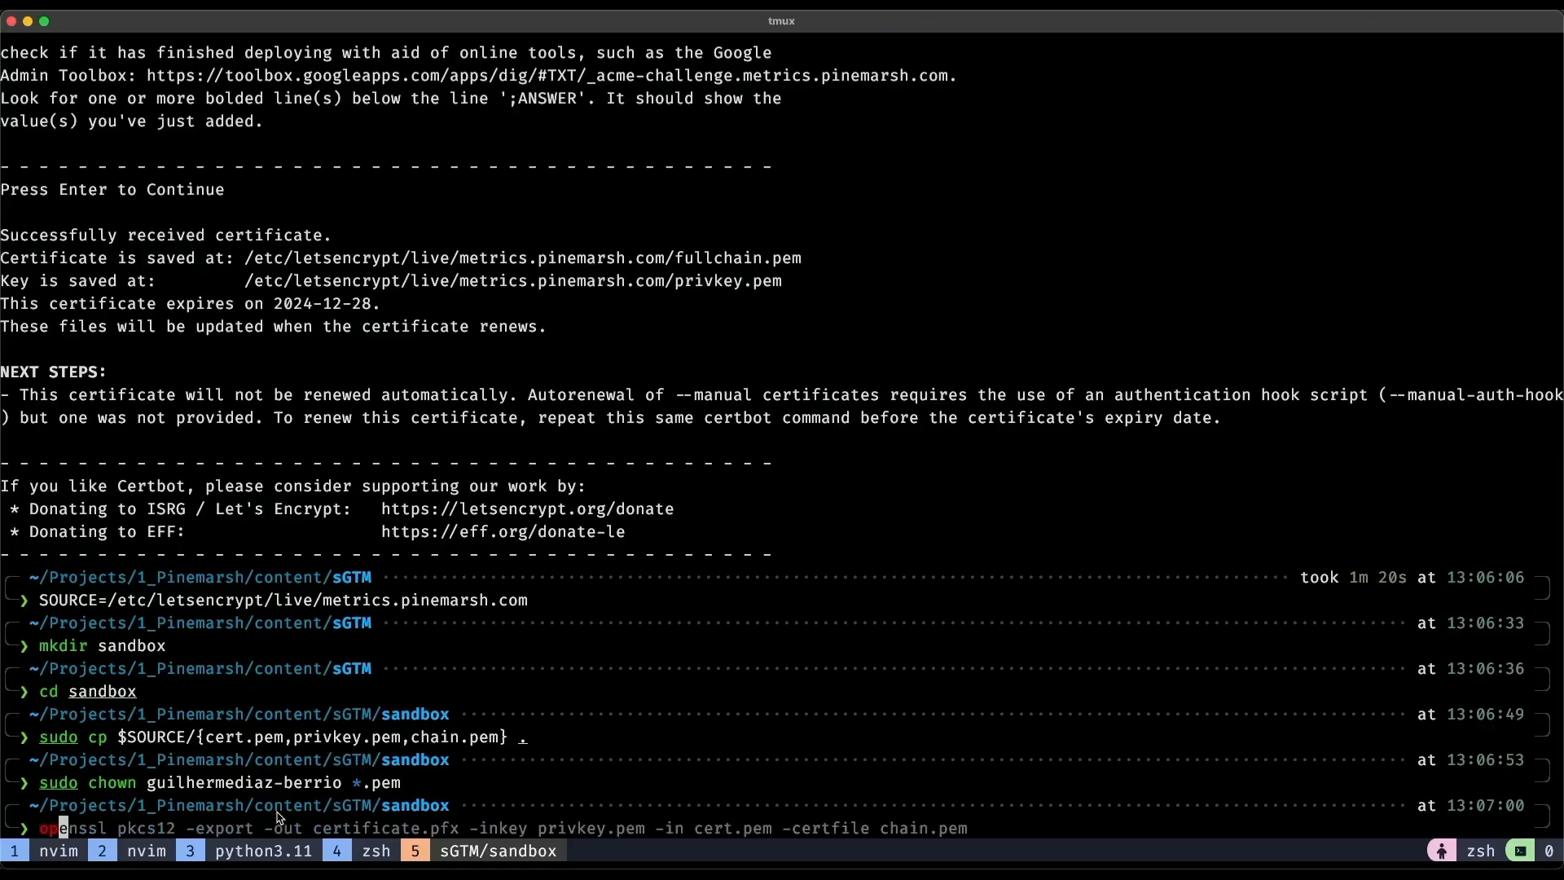
pyautogui.press('Right')
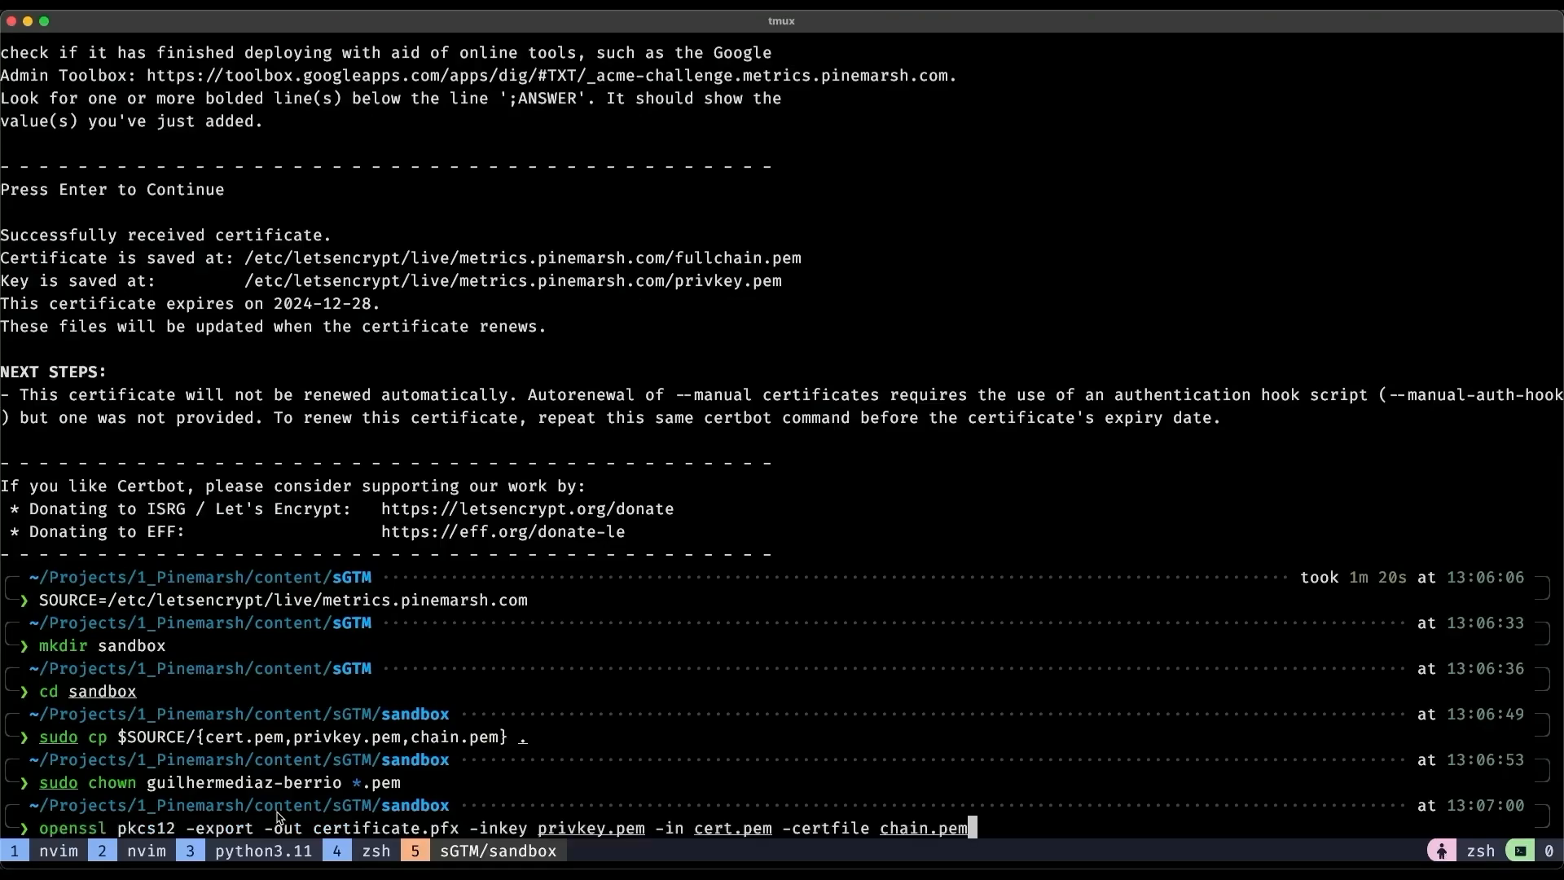
pyautogui.press('Return')
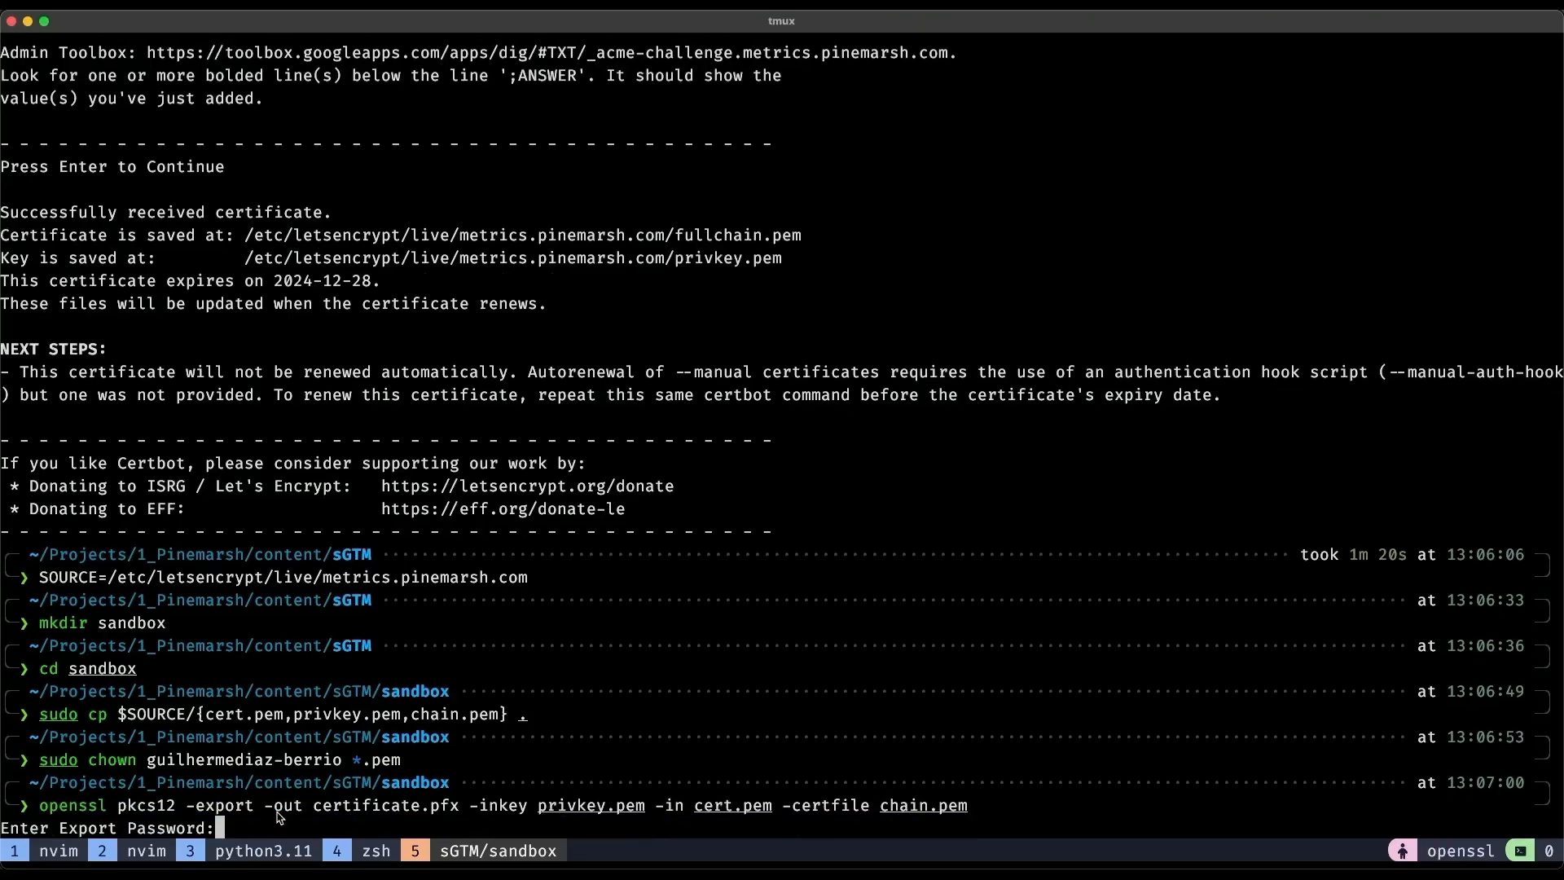
pyautogui.press('Return')
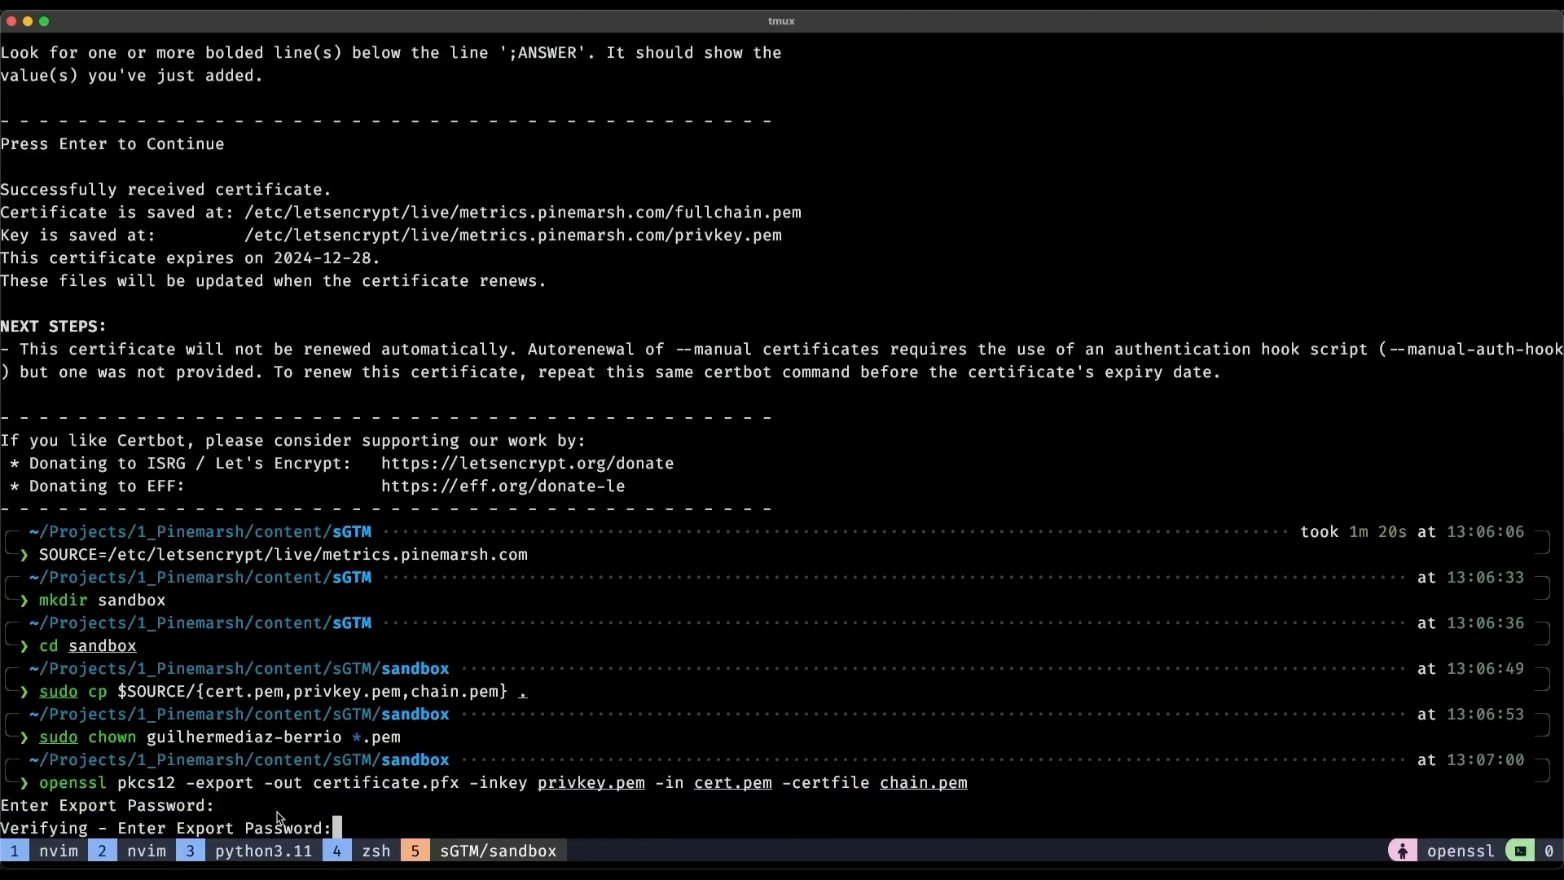
pyautogui.press('Return')
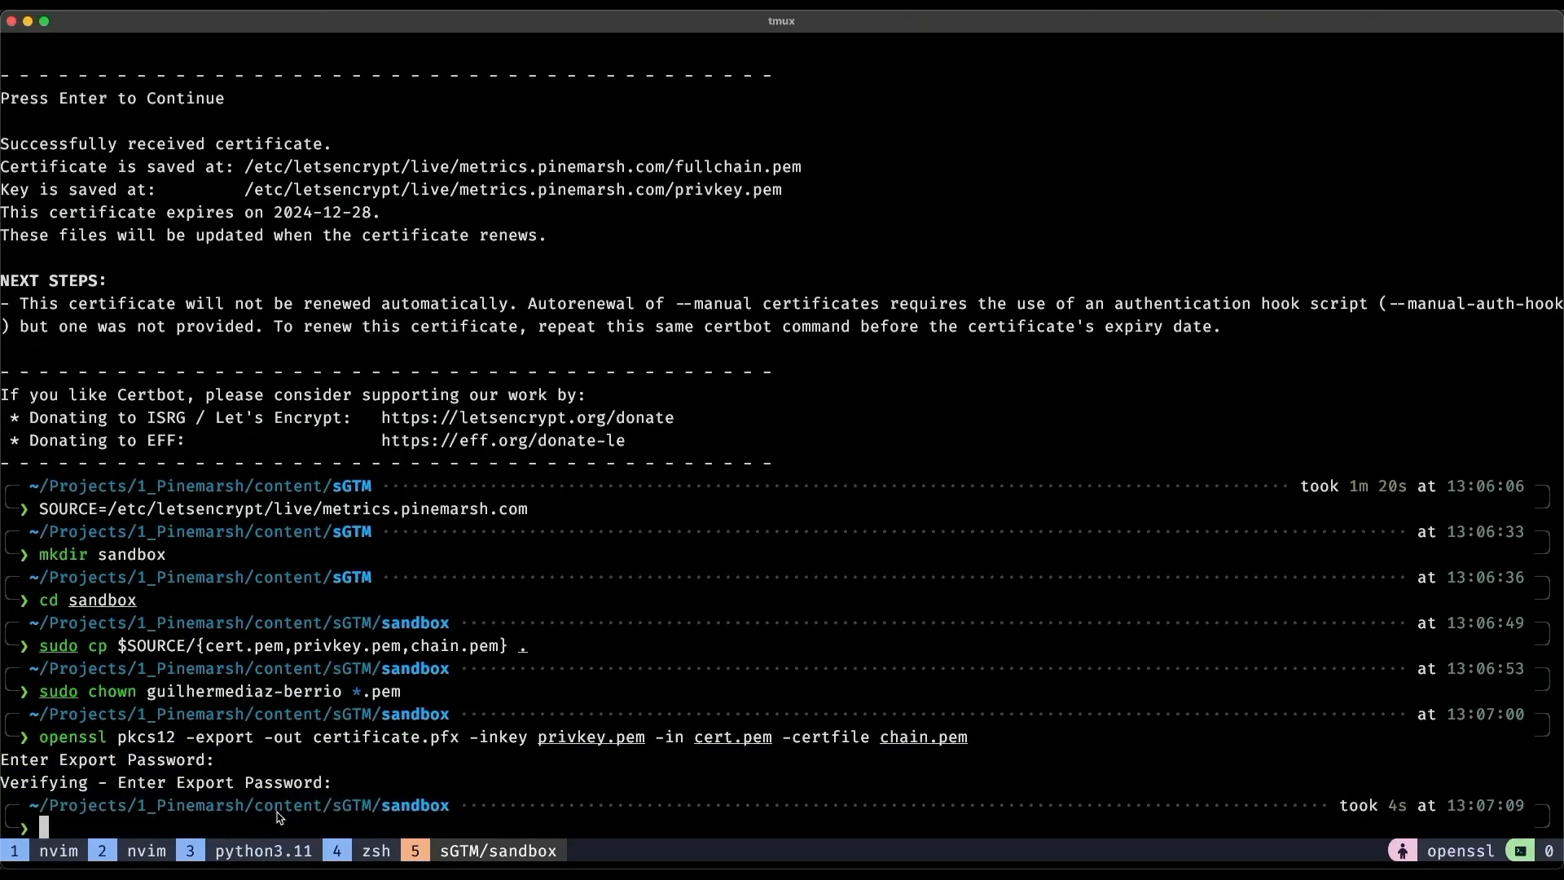
pyautogui.press('super+Tab')
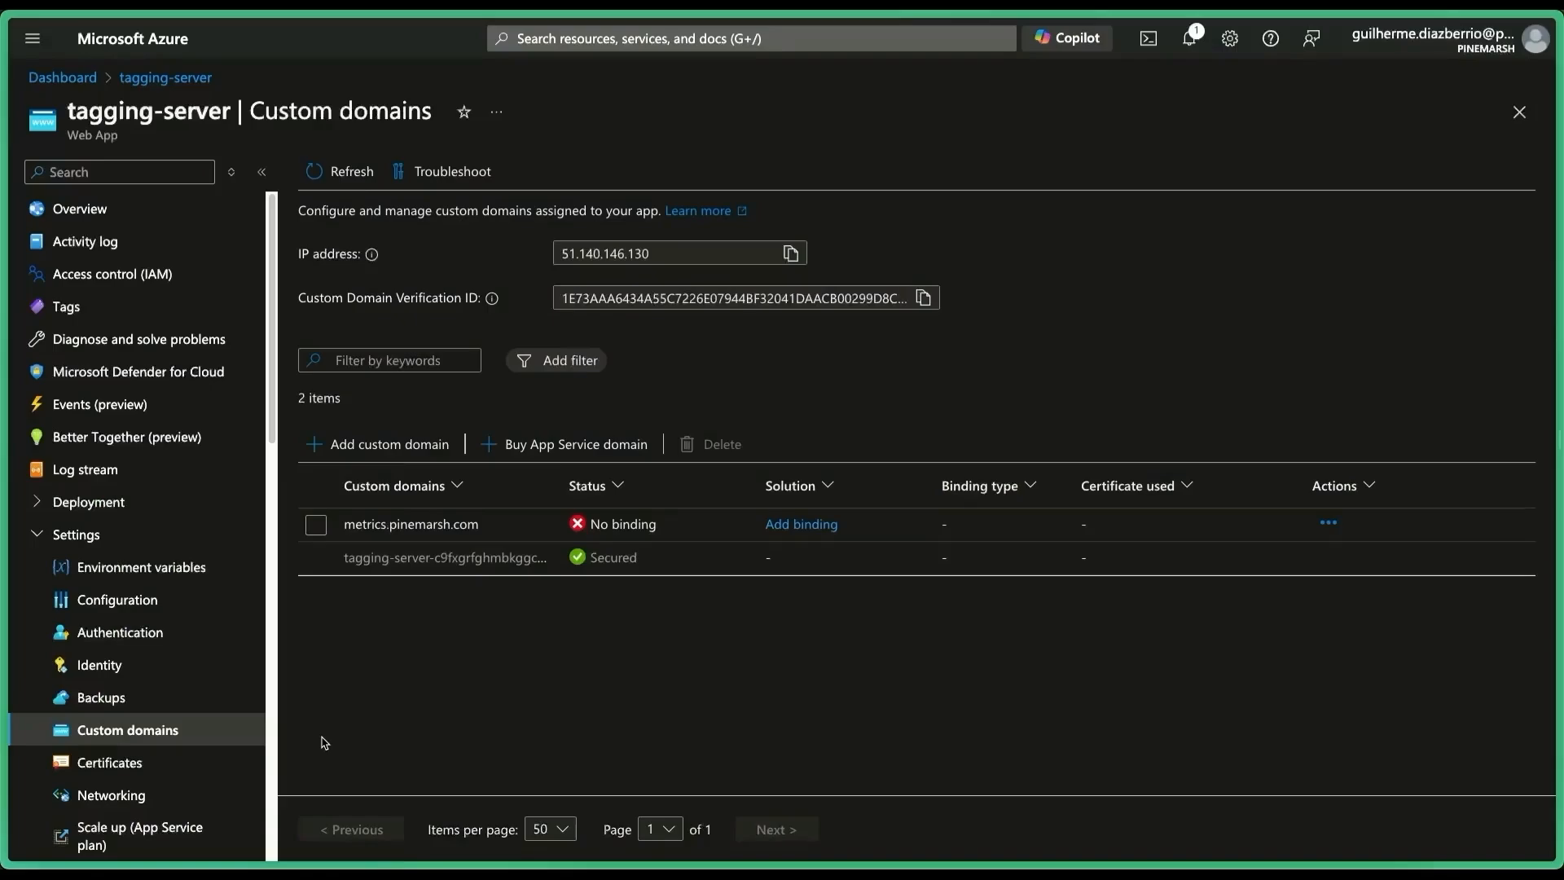
# Start a TLS binding for metrics.pinemarsh.com and load certificate.pfx as an uploaded PFX certificate.
pyautogui.click(800, 524)
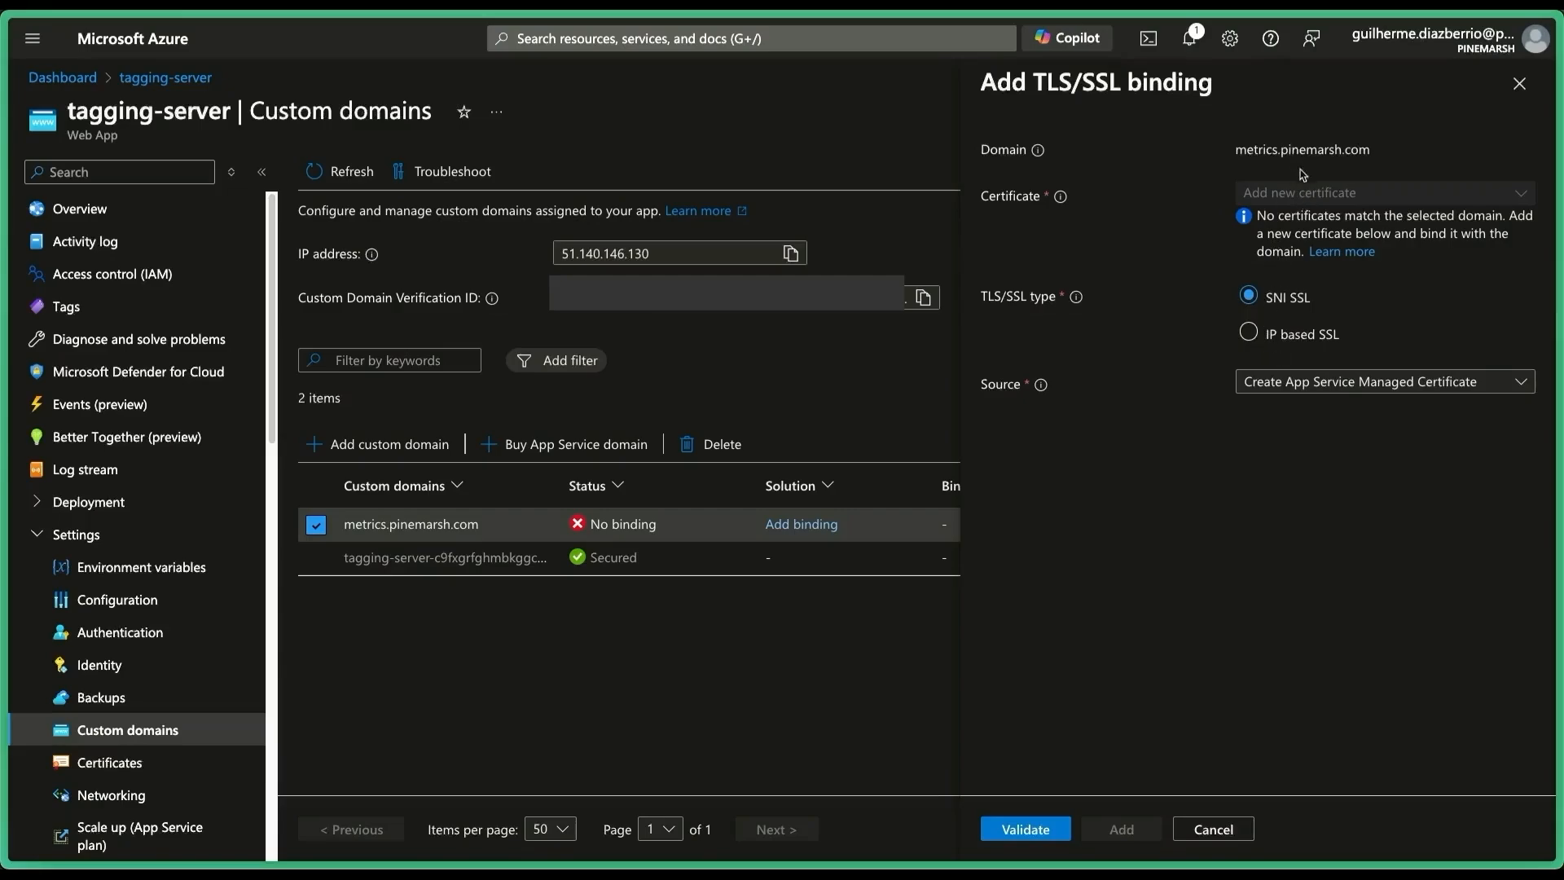
pyautogui.click(1329, 385)
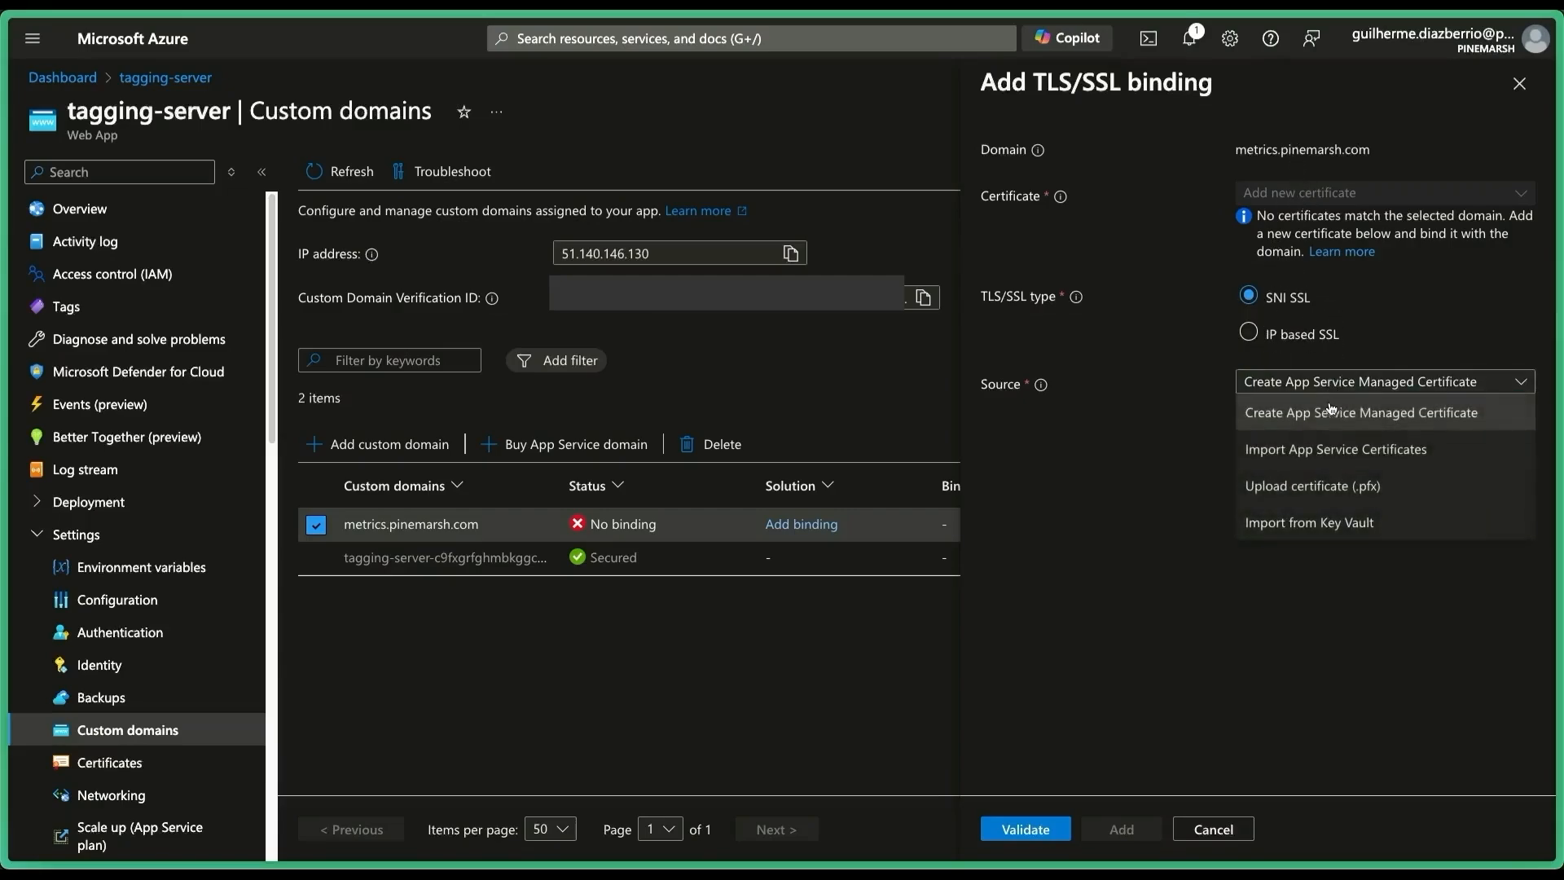
pyautogui.click(1328, 487)
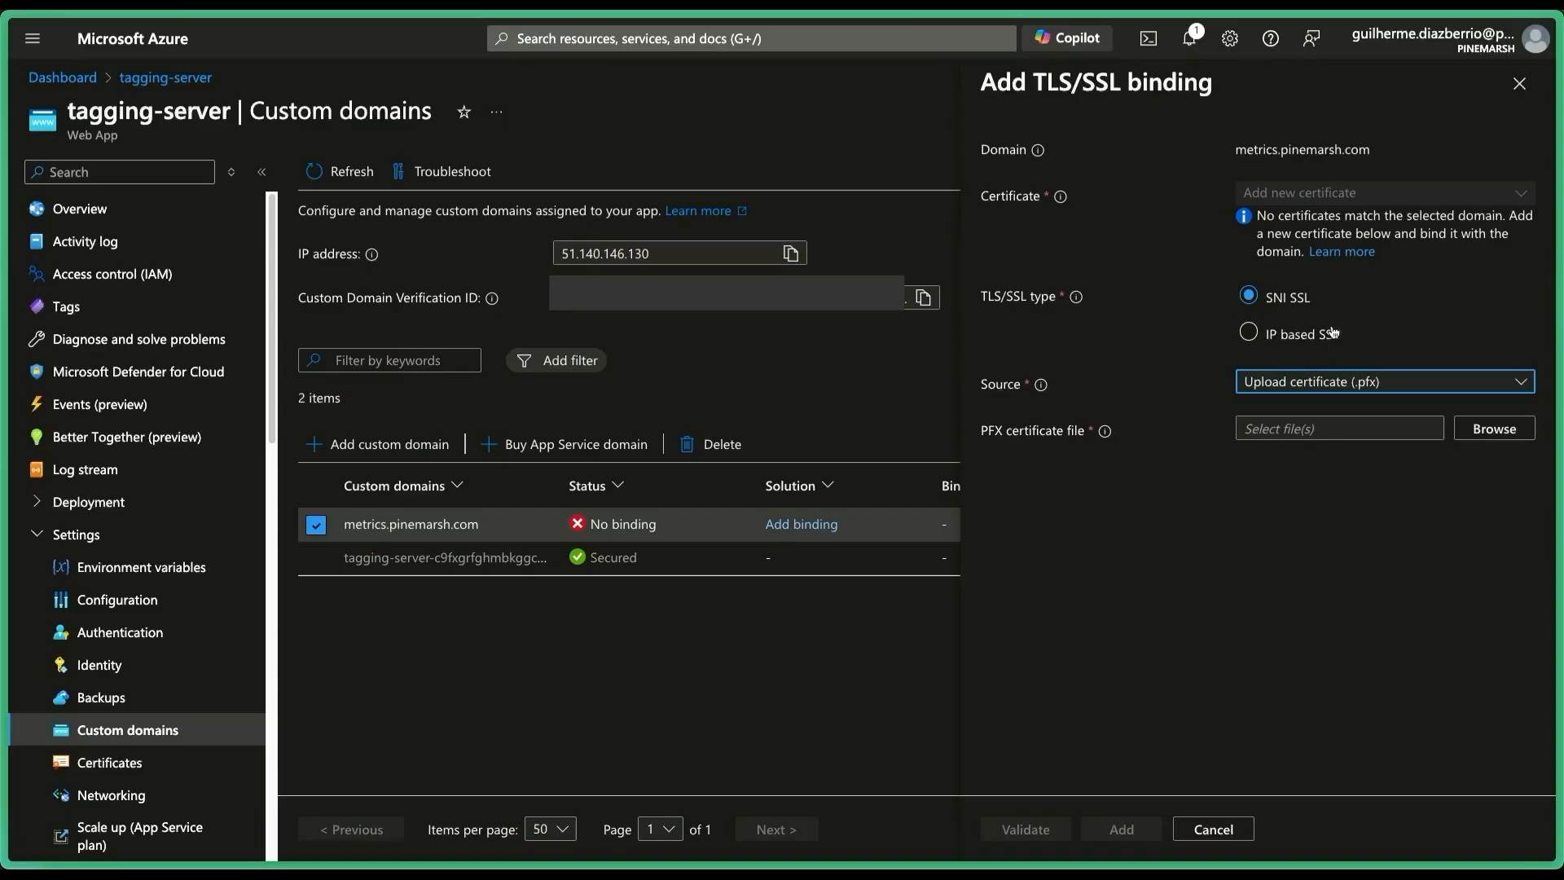
pyautogui.click(1497, 433)
pyautogui.click(662, 346)
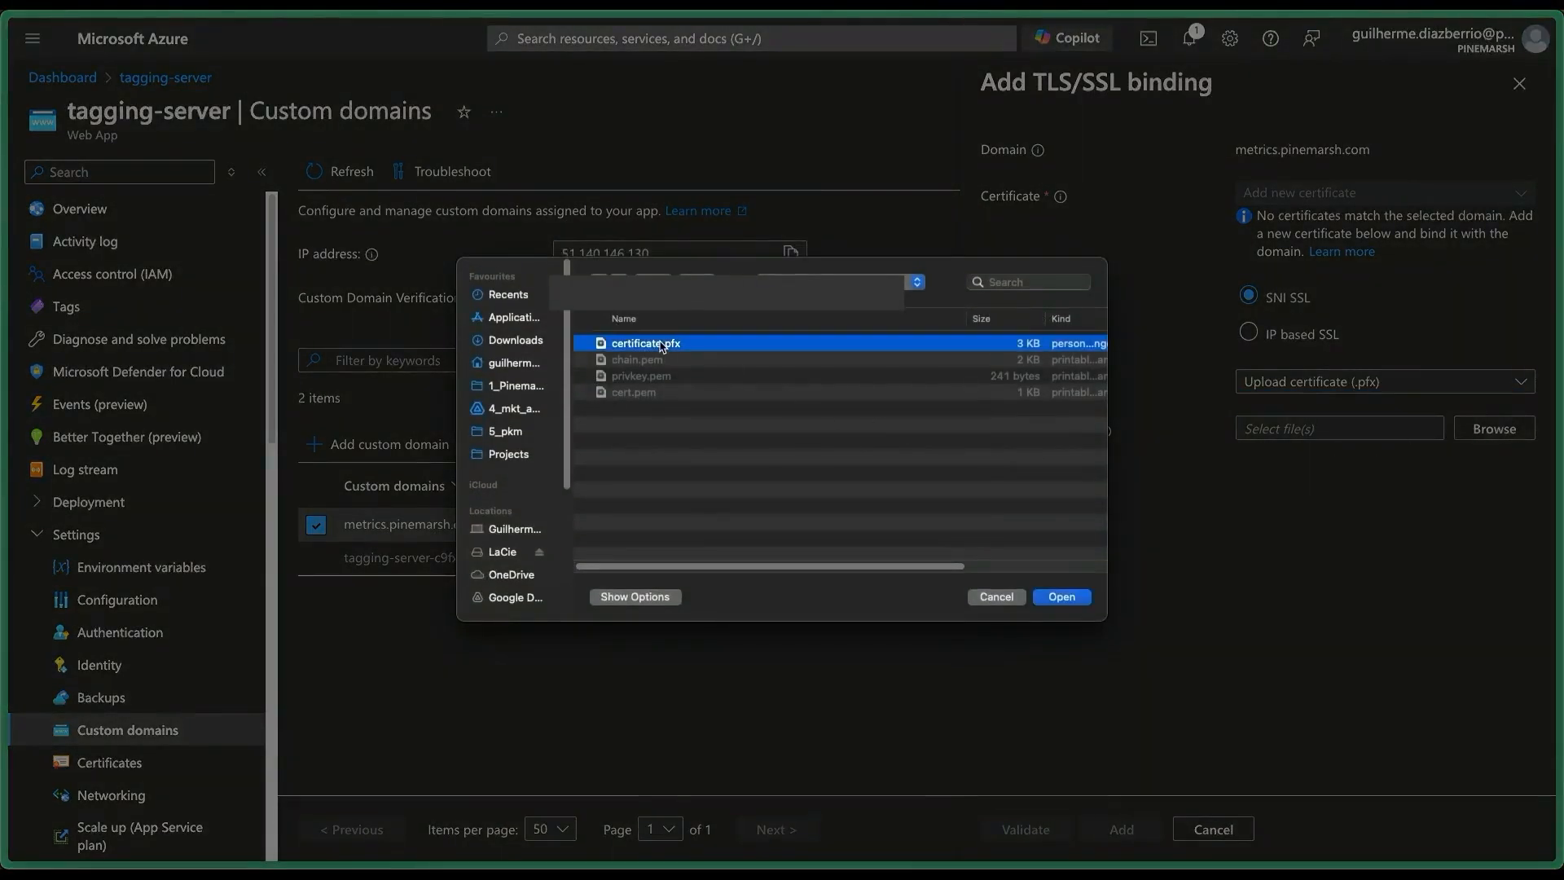
pyautogui.doubleClick(661, 345)
# Enter the certificate password and add the SNI SSL binding.
pyautogui.click(1323, 472)
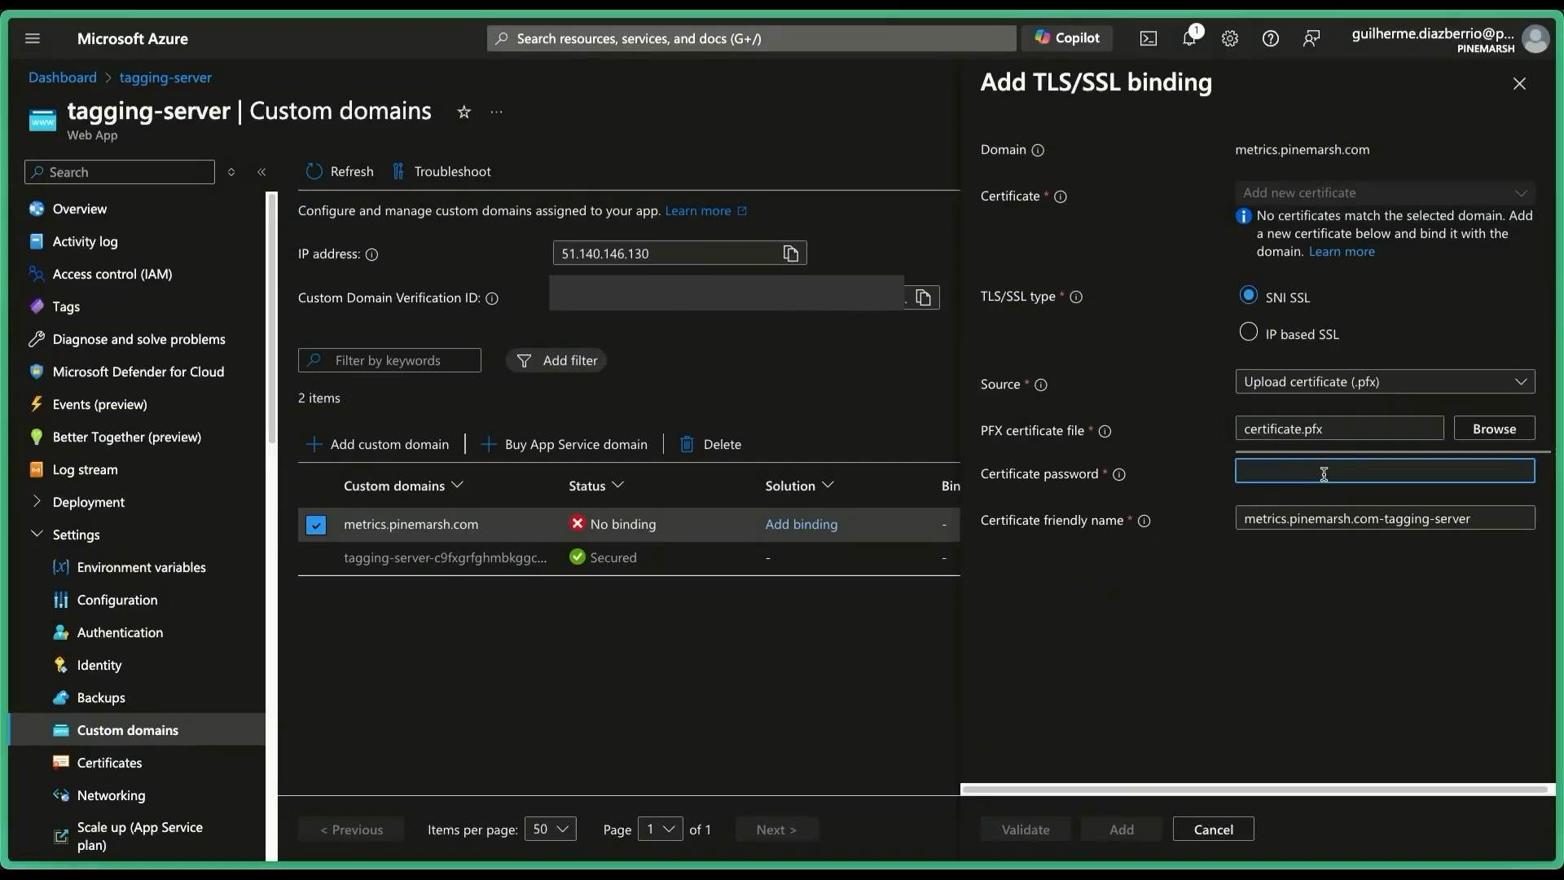
pyautogui.write('*********')
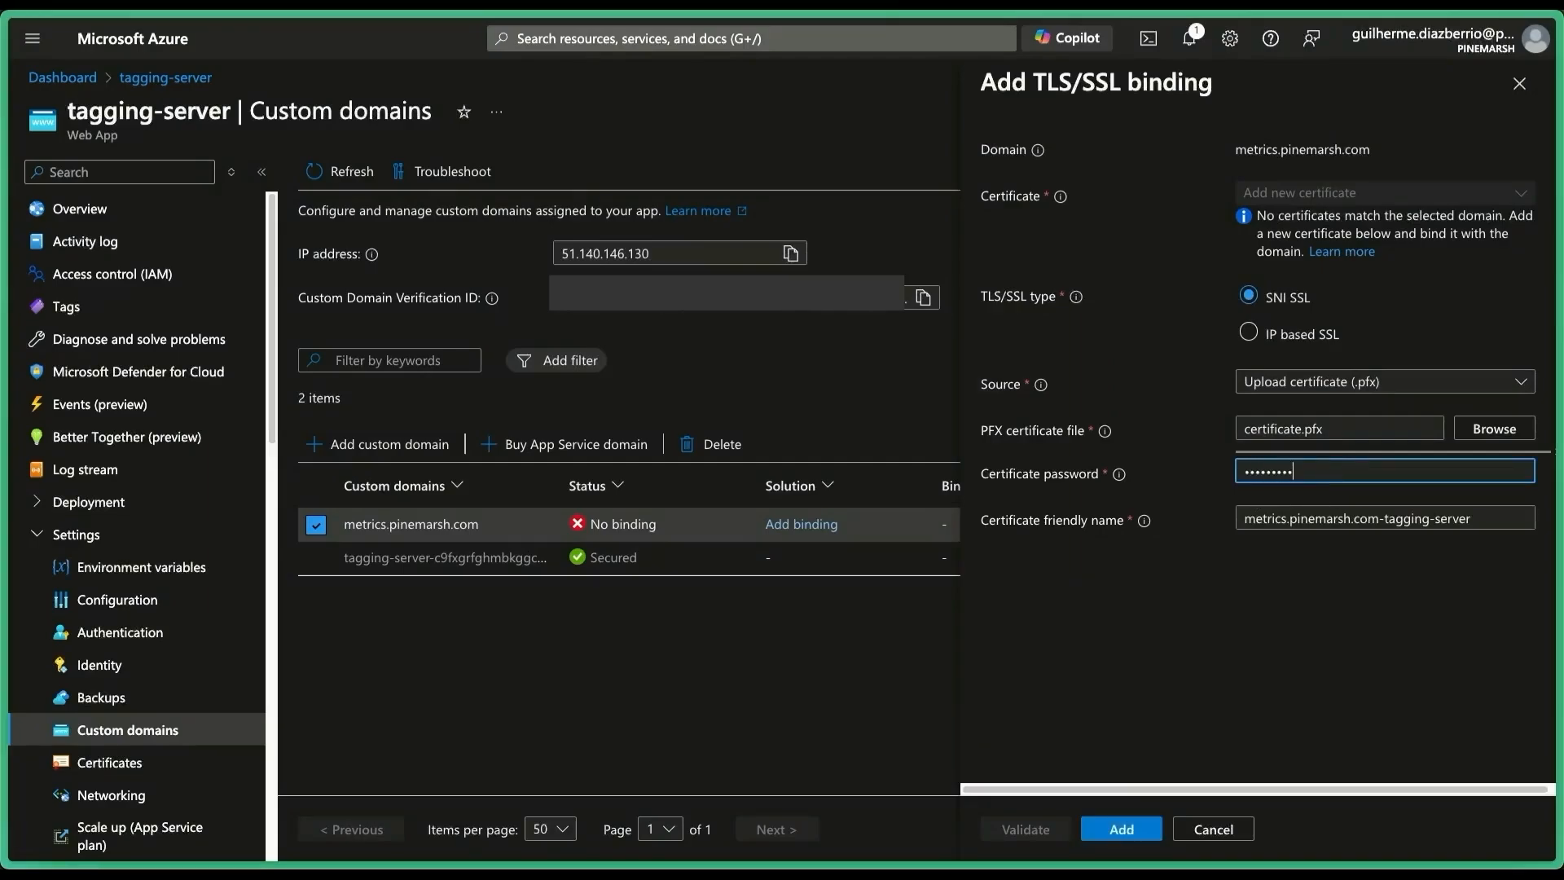
pyautogui.press('super+a')
pyautogui.write('********')
pyautogui.click(1100, 831)
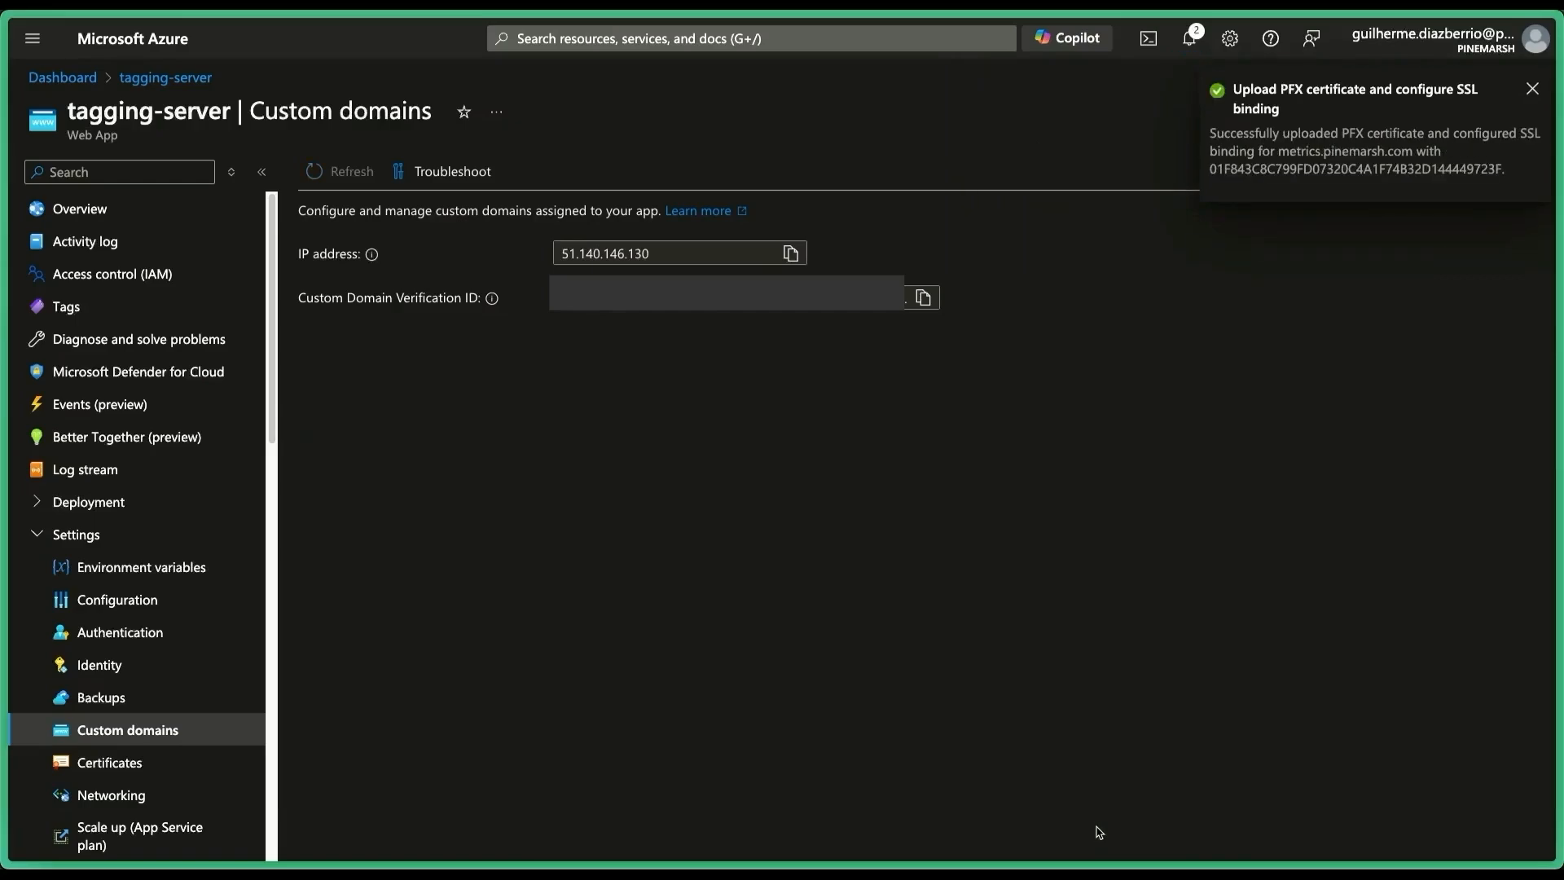
# In a new tab, load metrics.pinemarsh.com/healthz and check it replies 'ok'.
pyautogui.press('super+t')
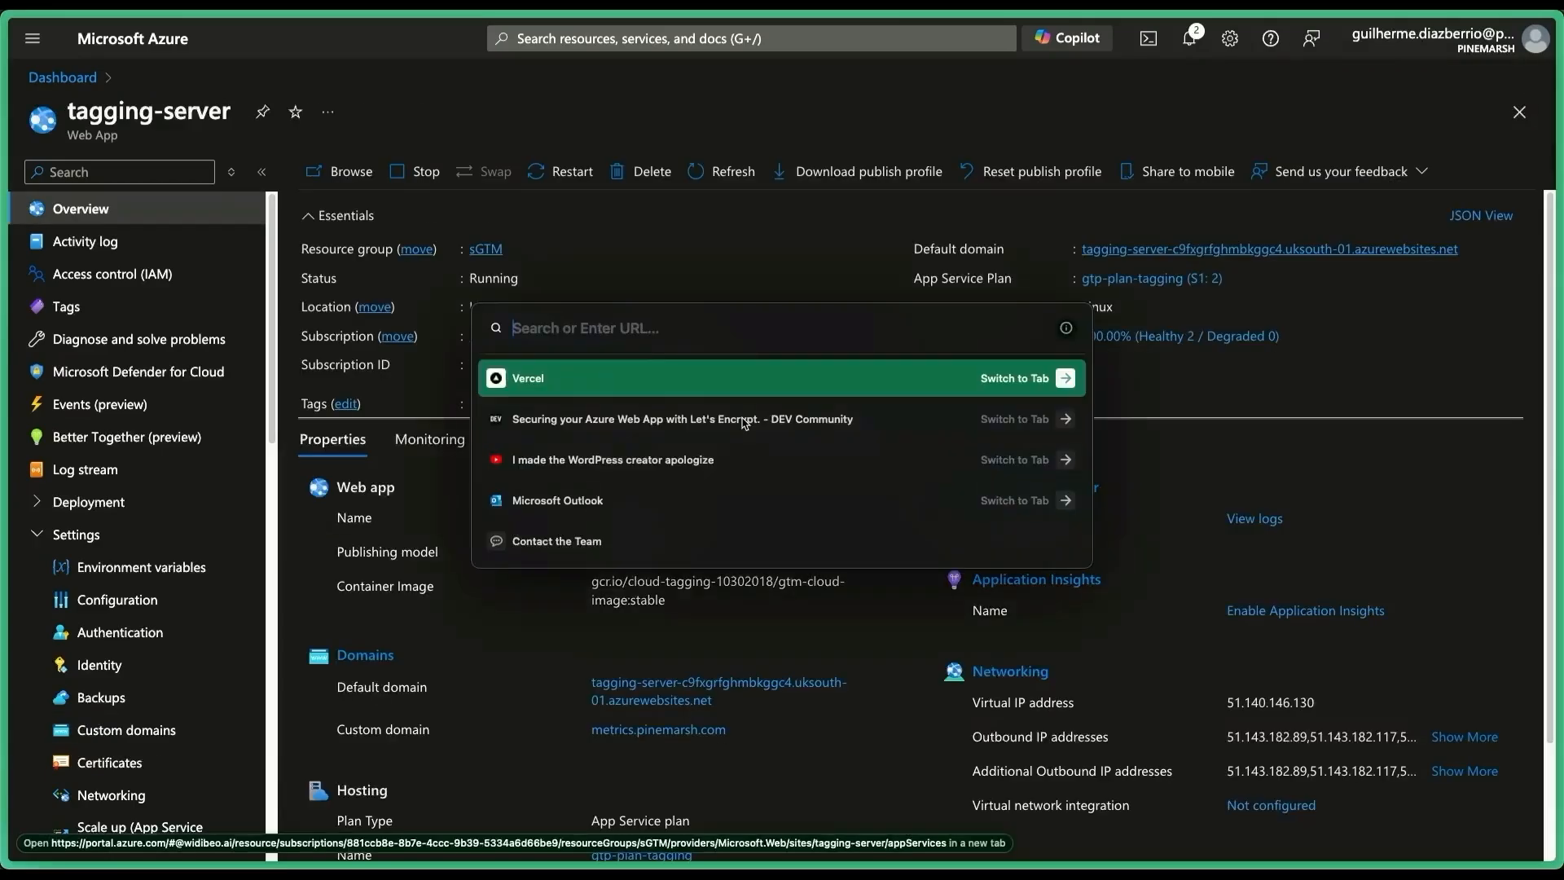
pyautogui.write('metrics.pine')
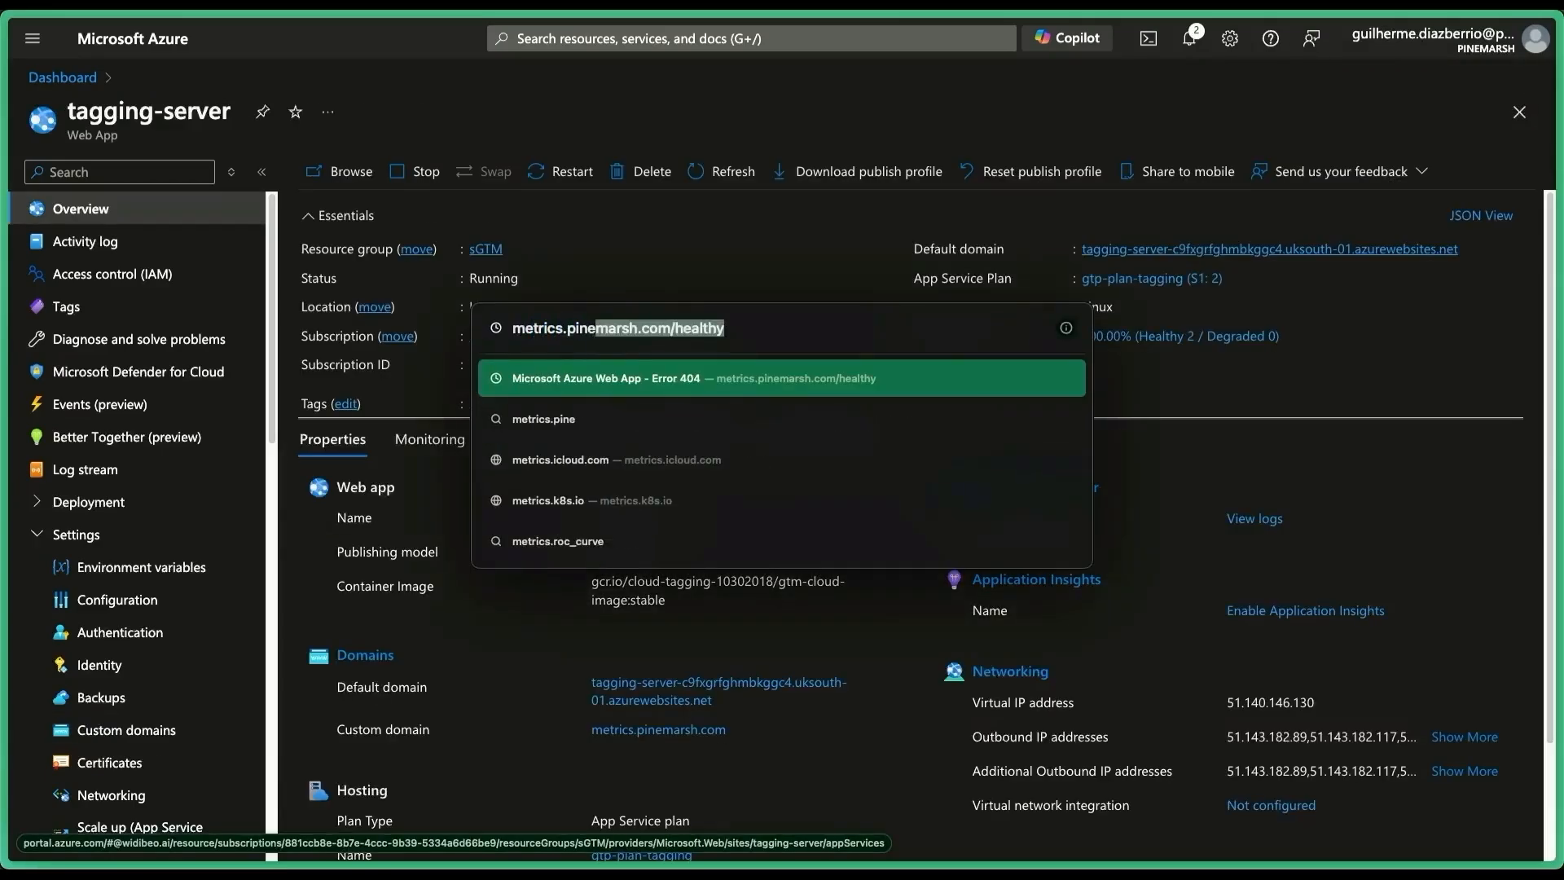
pyautogui.press('Right')
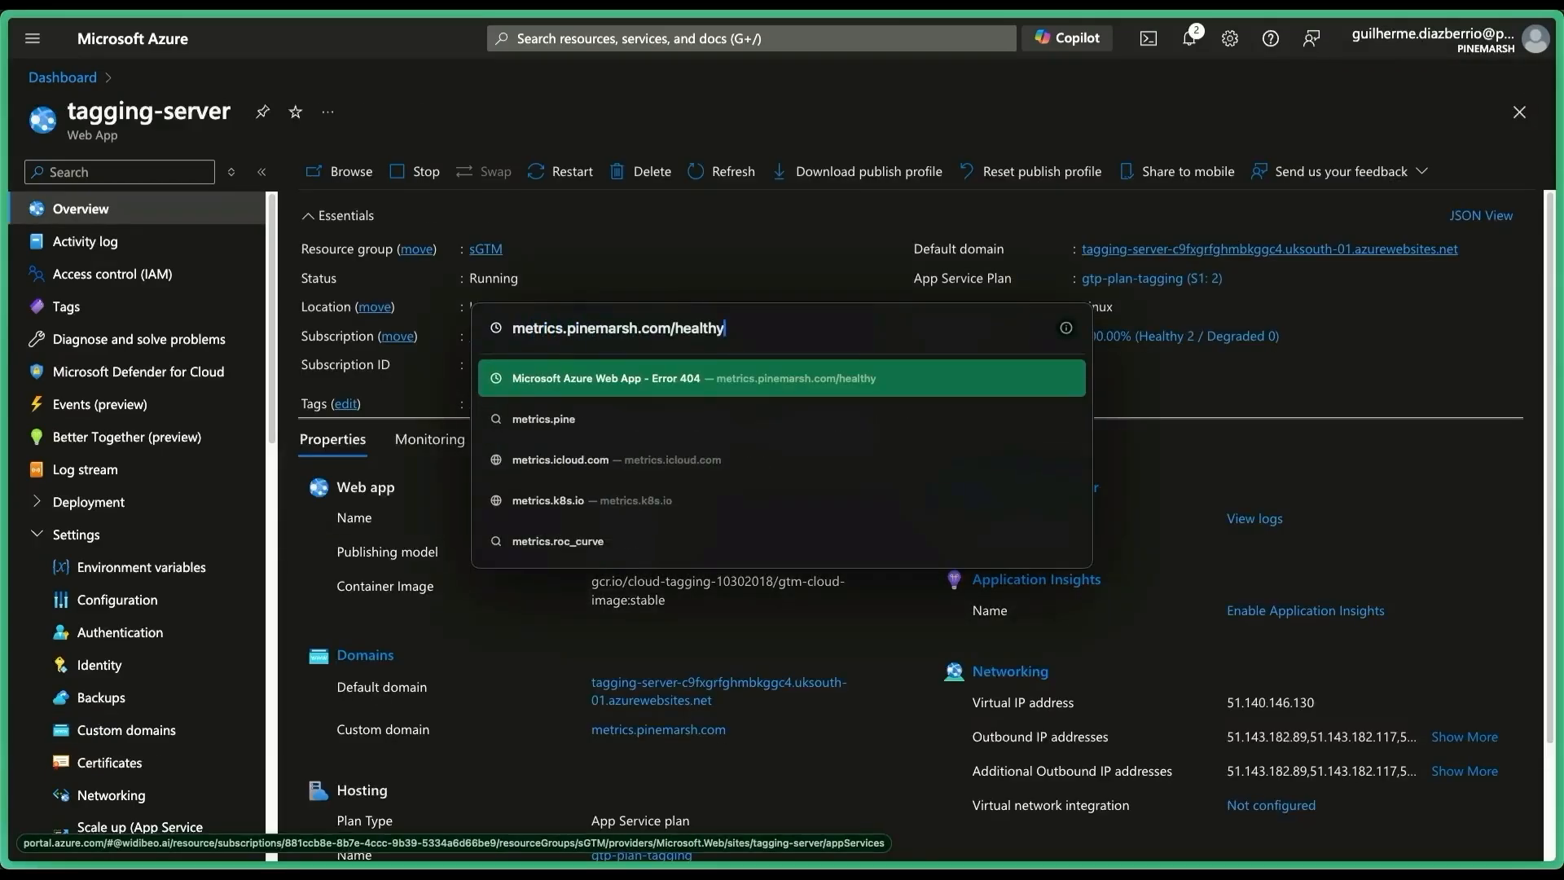
pyautogui.press('BackSpace')
pyautogui.write('z')
pyautogui.press('Return')
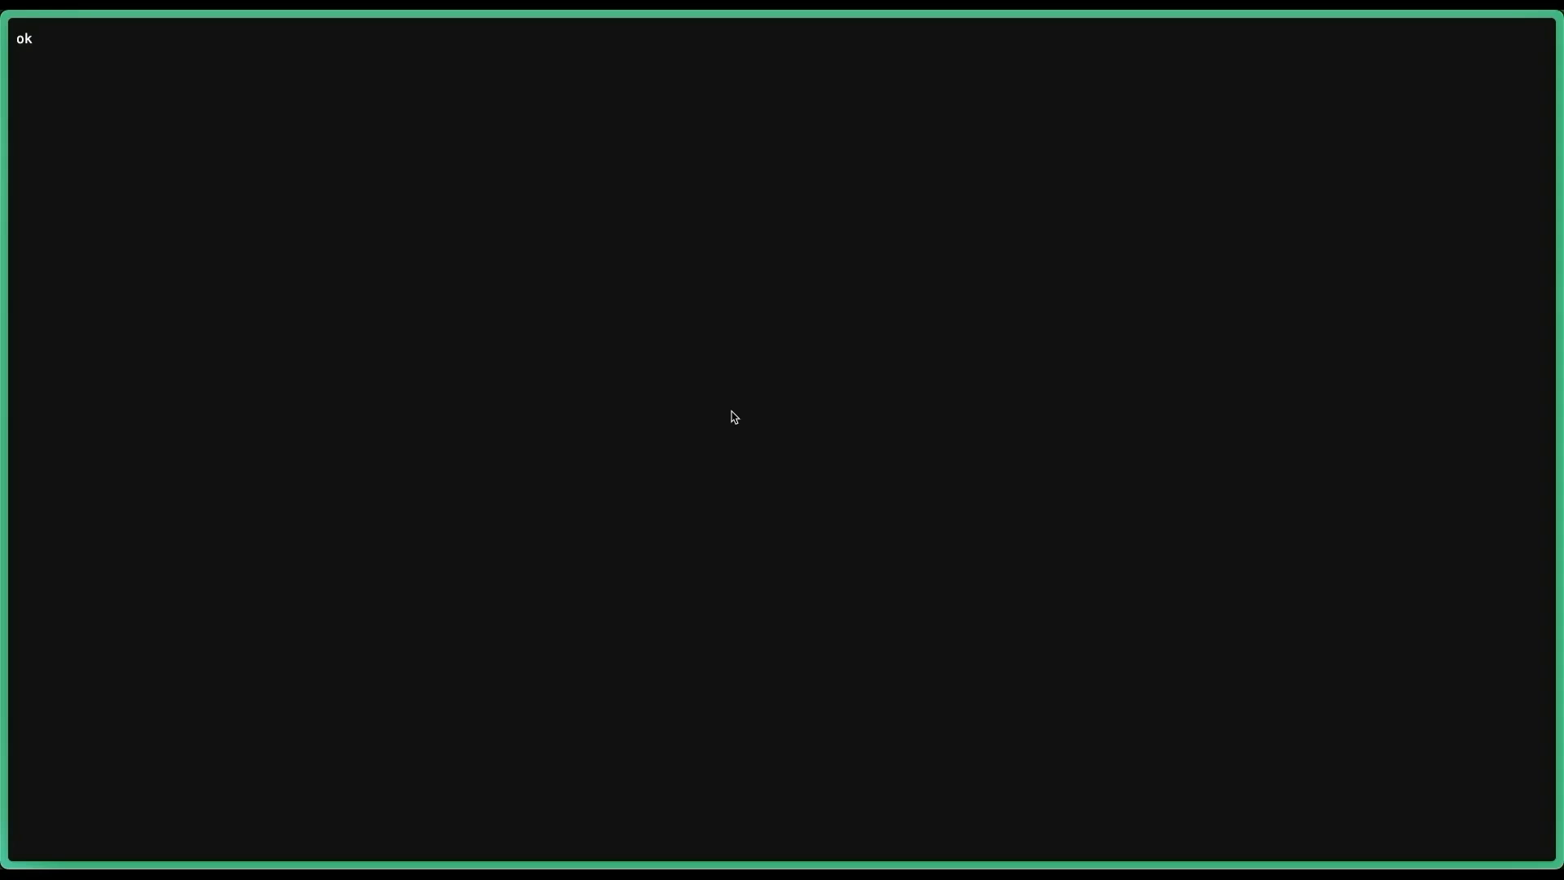
# Go back to the Azure tagging-server Overview.
pyautogui.hotkey('ctrl', 'Tab')
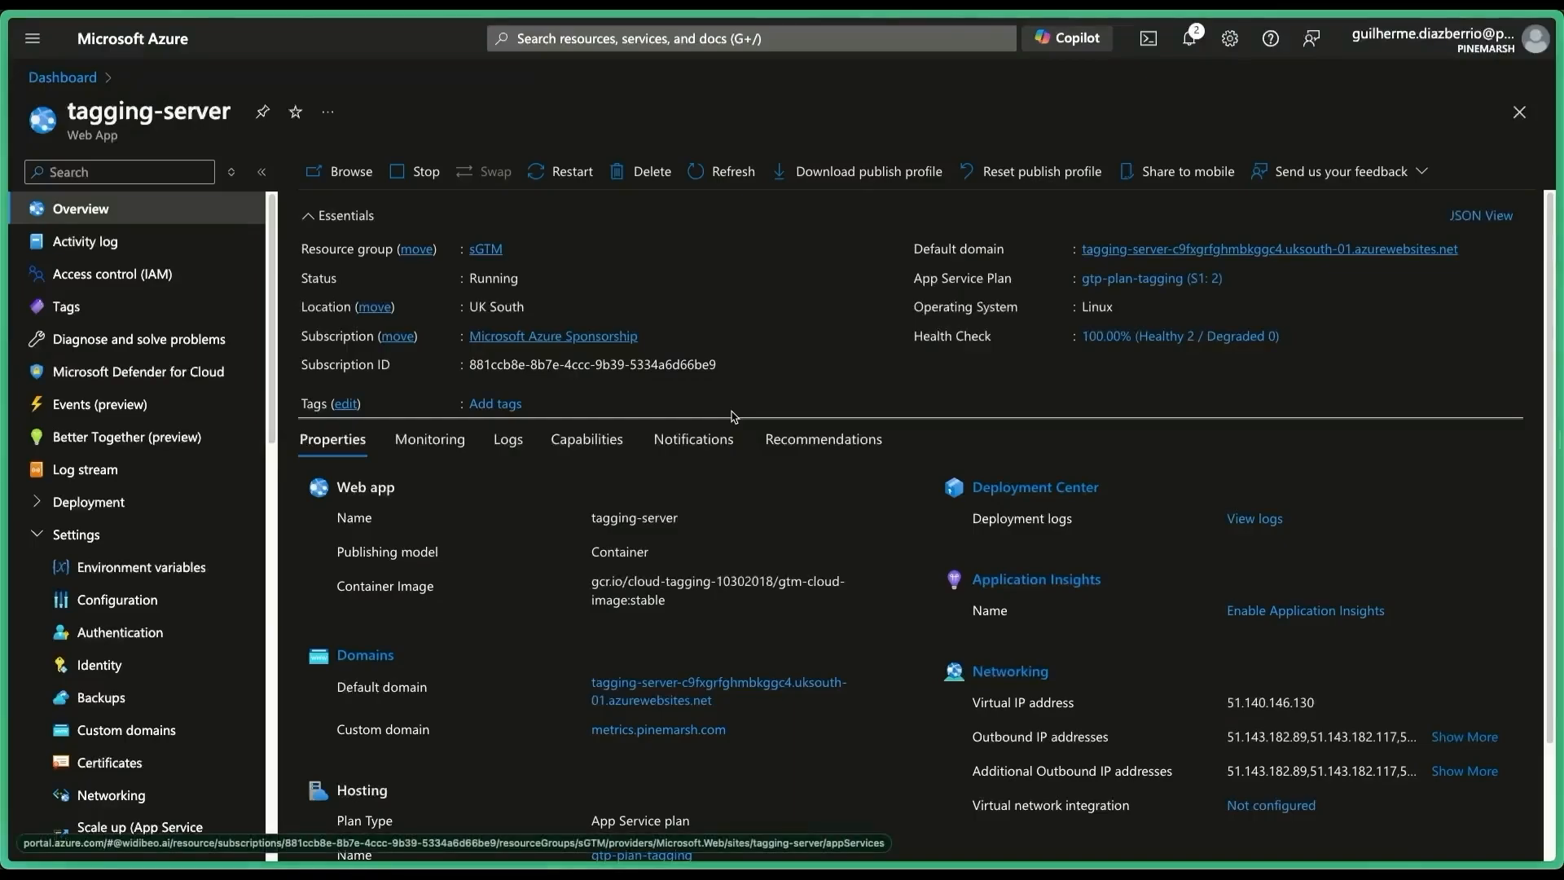
pyautogui.press('super+Tab')
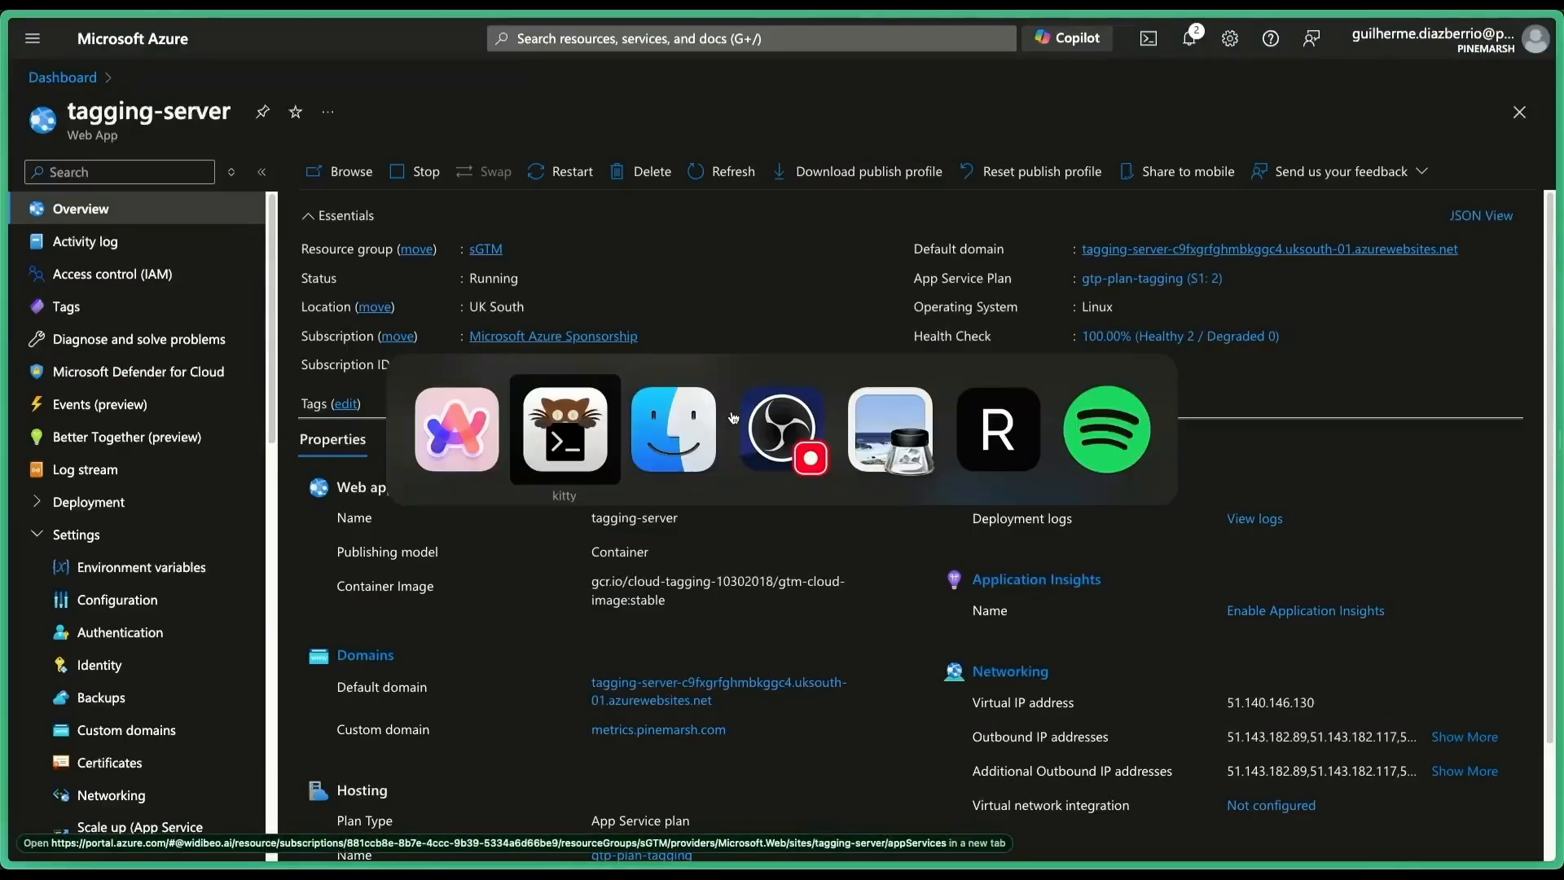
pyautogui.press('super+Tab')
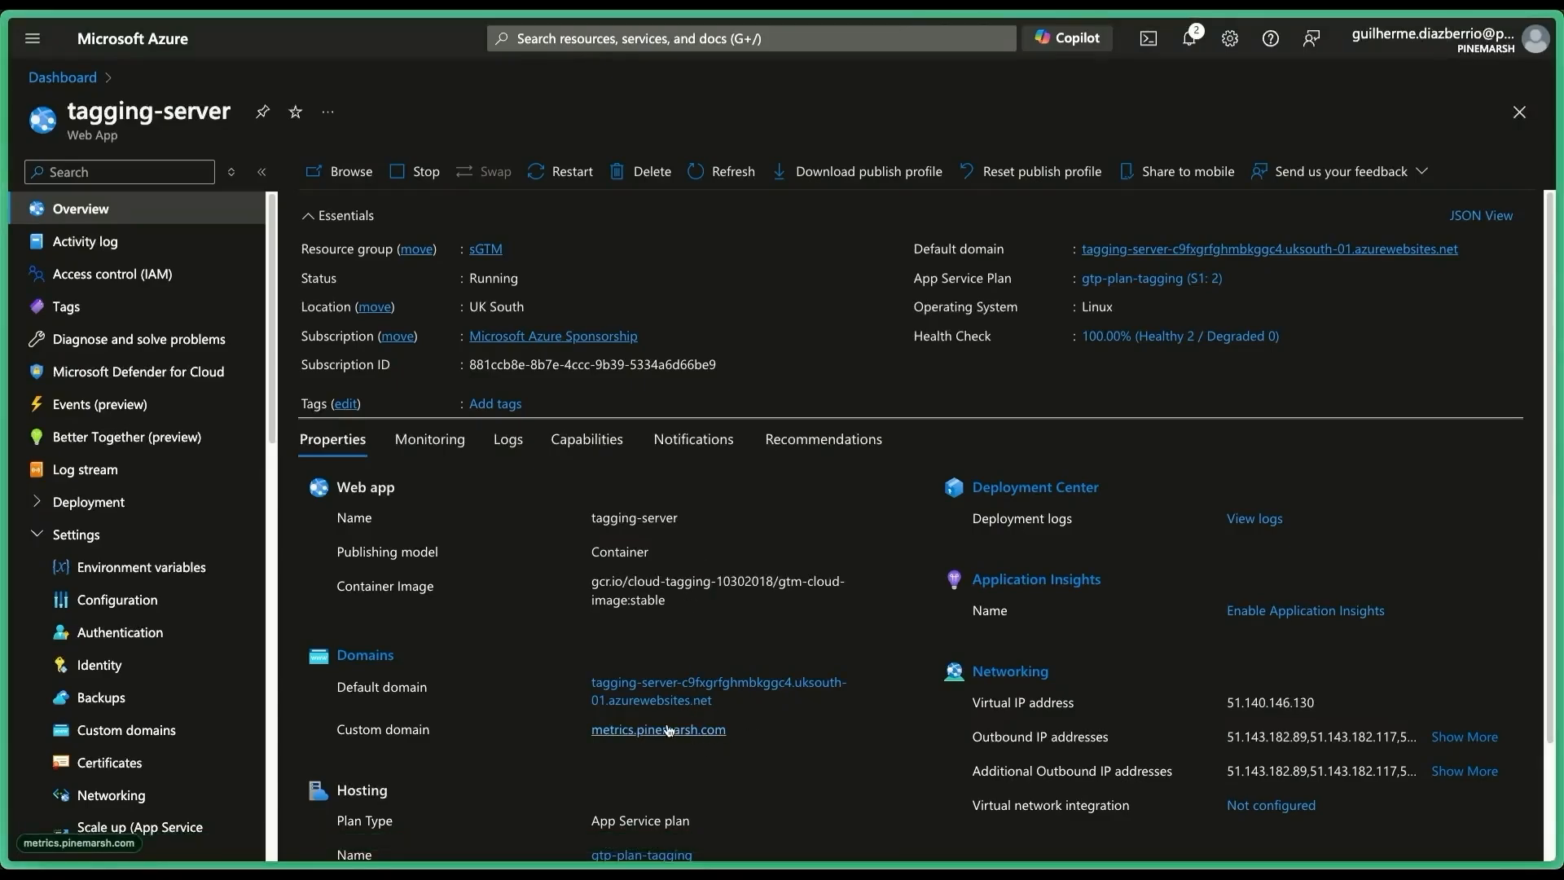
# Select the metrics.pinemarsh.com domain text, then search 'google tag' in a new tab to reach Google Tag Manager.
pyautogui.moveTo(739, 732); pyautogui.dragTo(589, 730)
pyautogui.hotkey('ctrl', 'c')
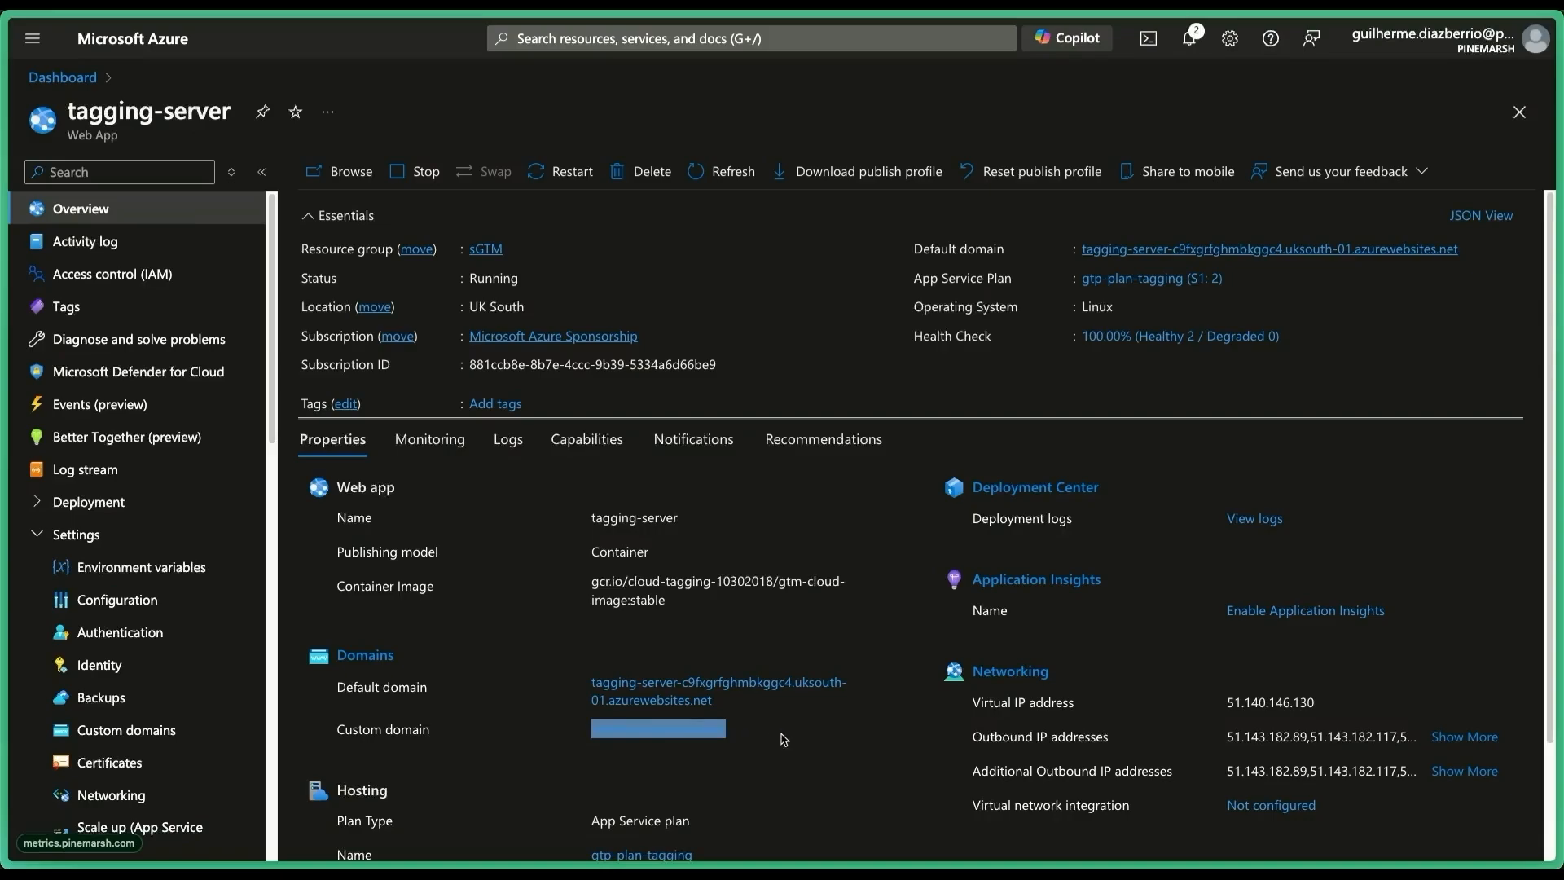
pyautogui.hotkey('ctrl', 't')
pyautogui.write('grm')
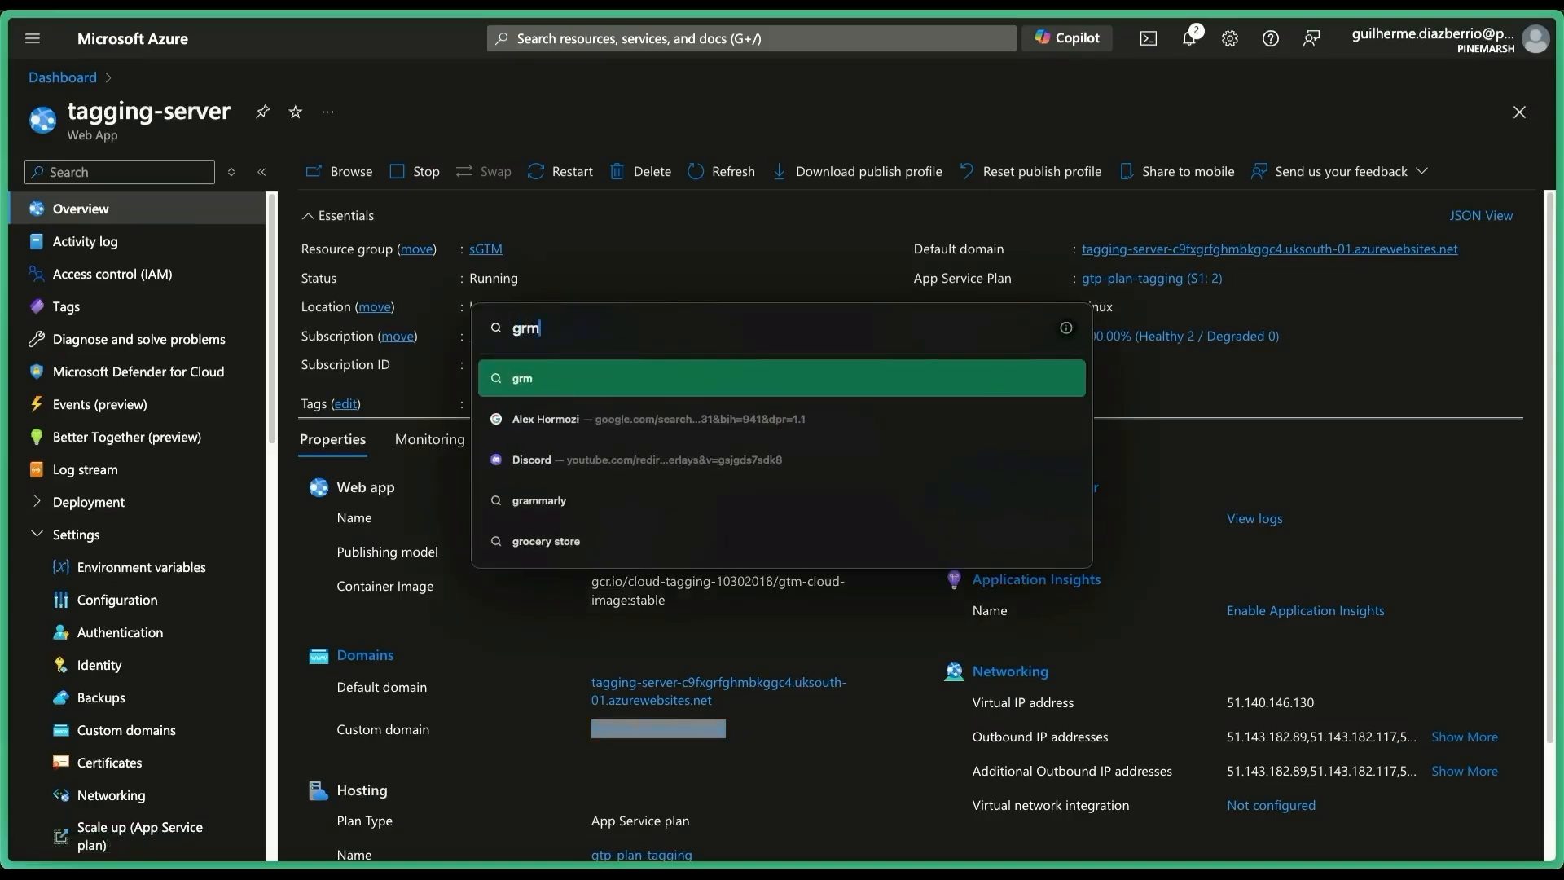
pyautogui.press('BackSpace')
pyautogui.press('BackSpace')
pyautogui.write('tm')
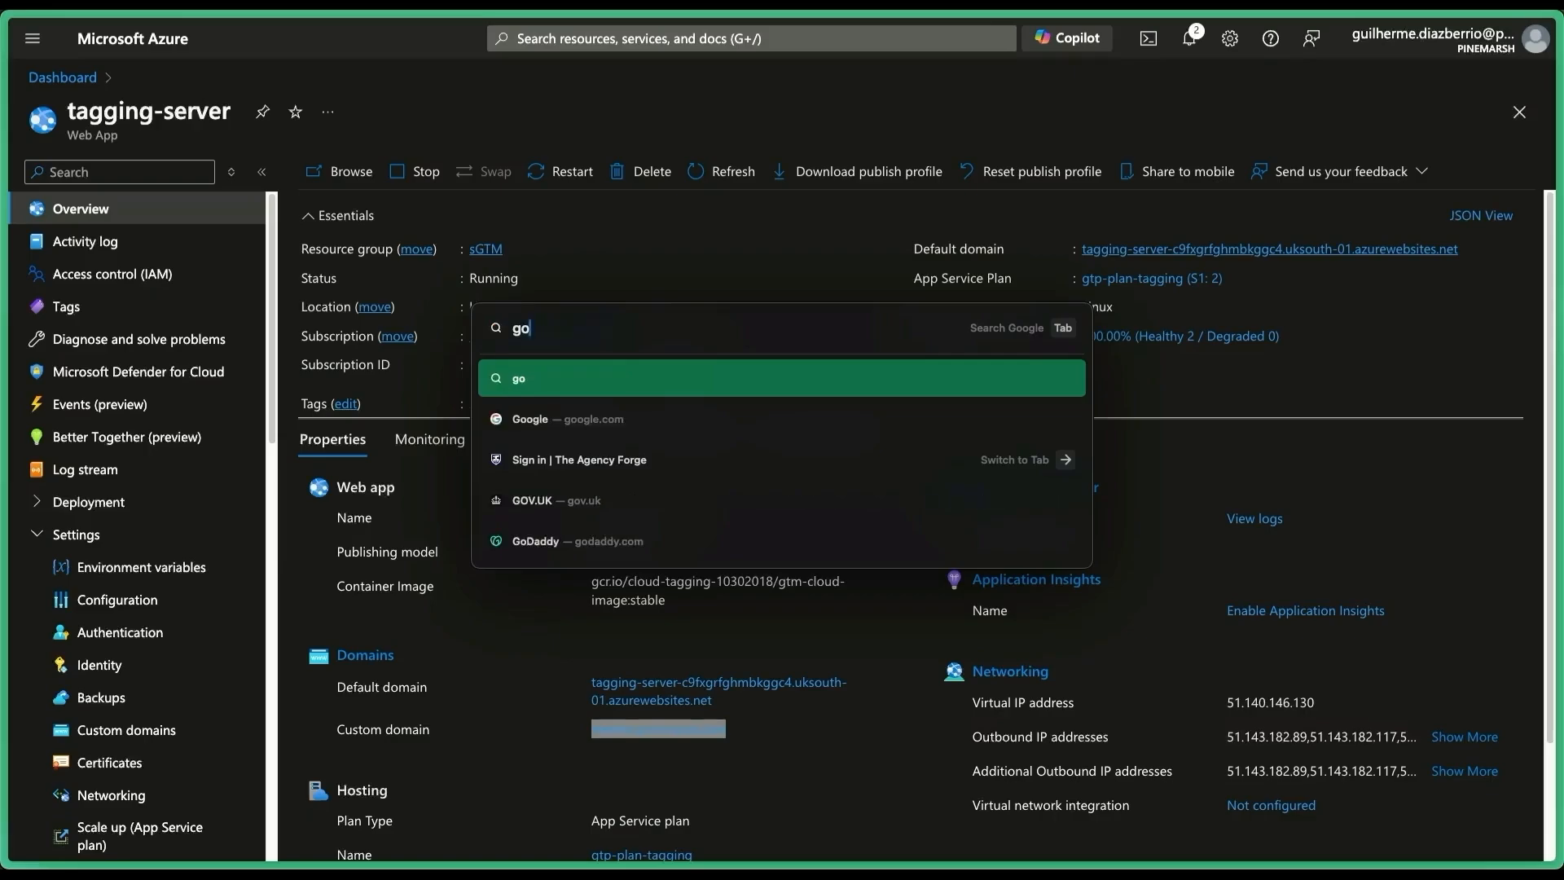
pyautogui.press('BackSpace')
pyautogui.press('BackSpace')
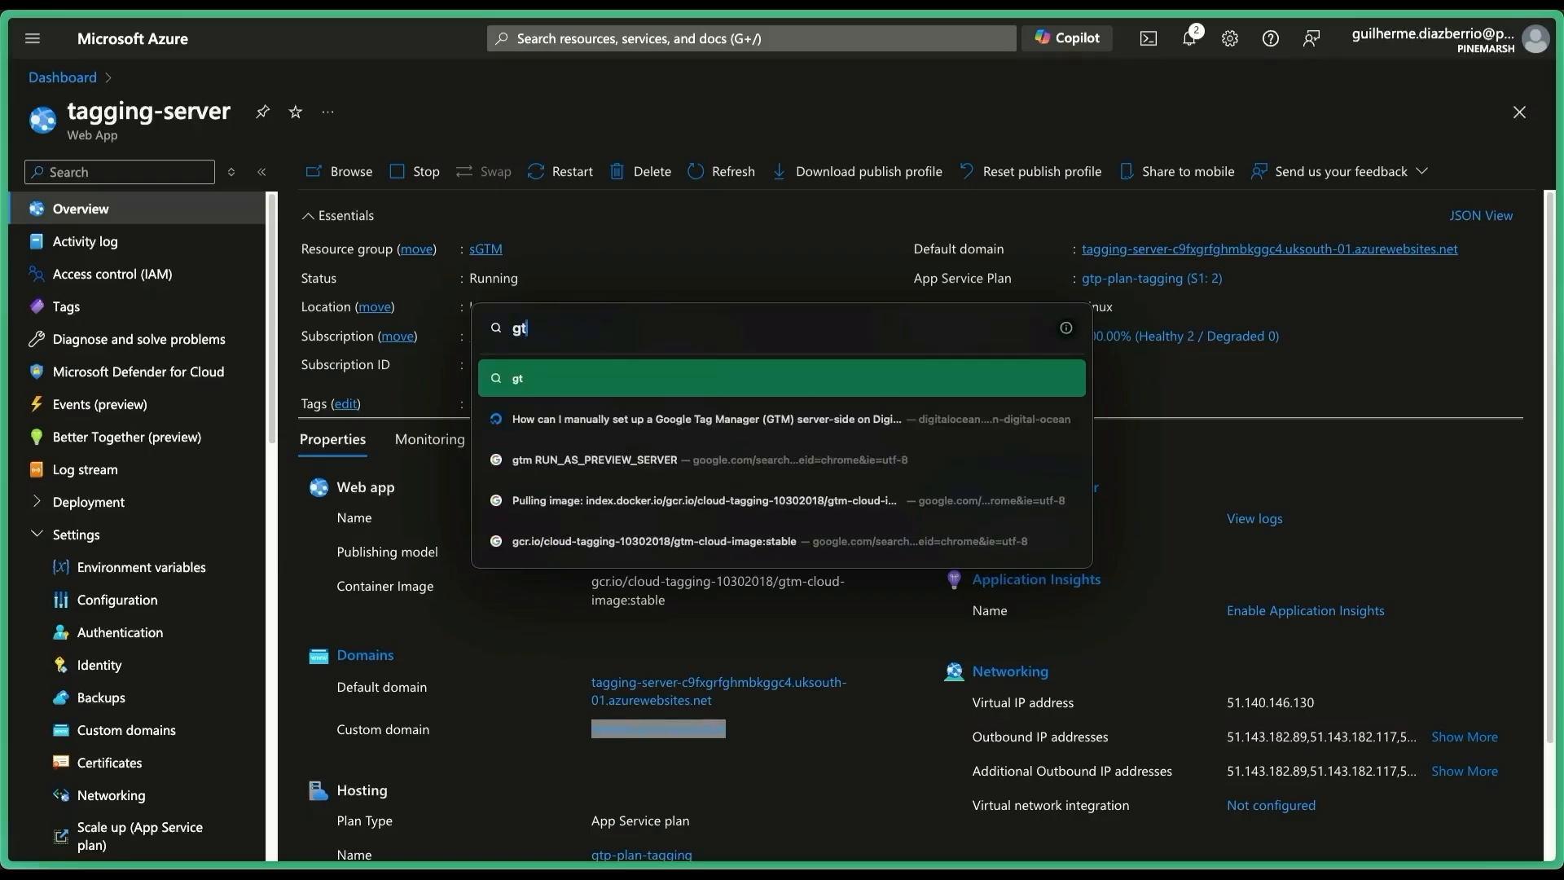
pyautogui.write('oogle tag')
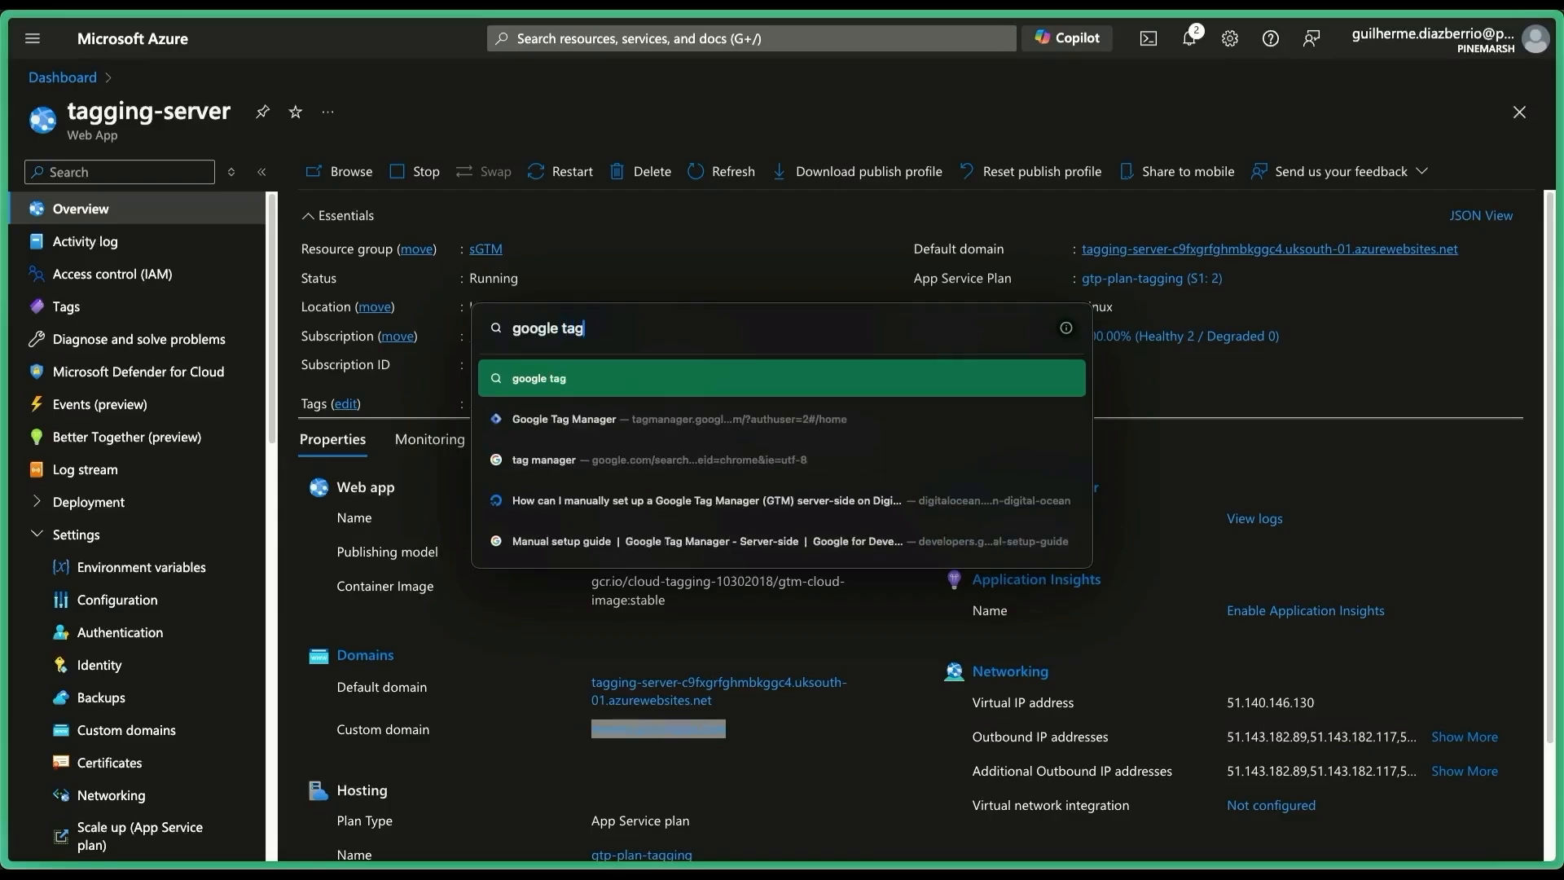
pyautogui.press('Down')
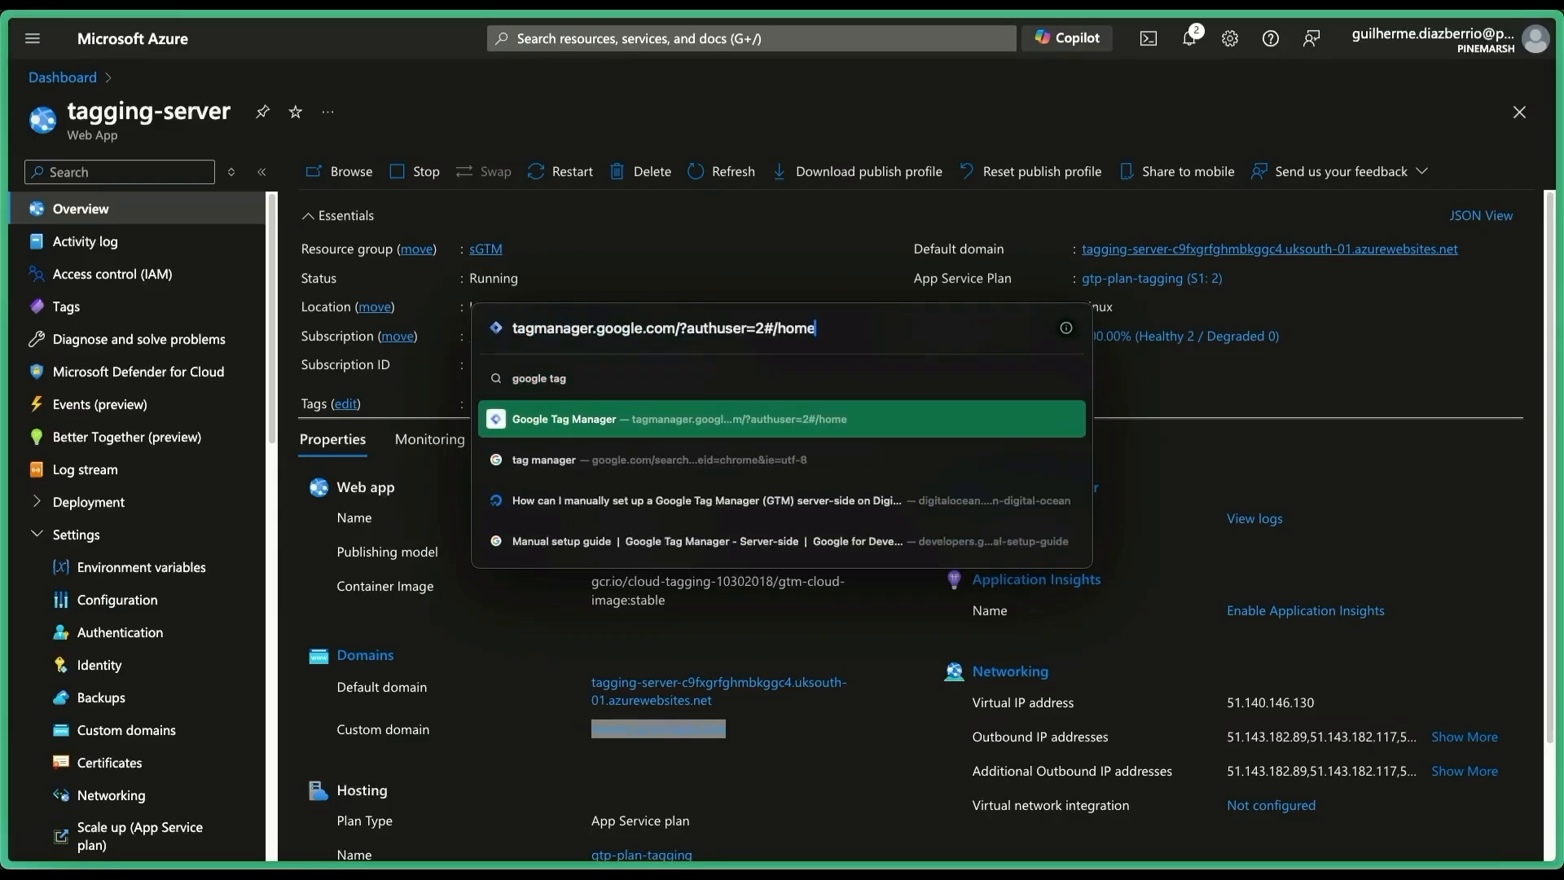
pyautogui.press('Return')
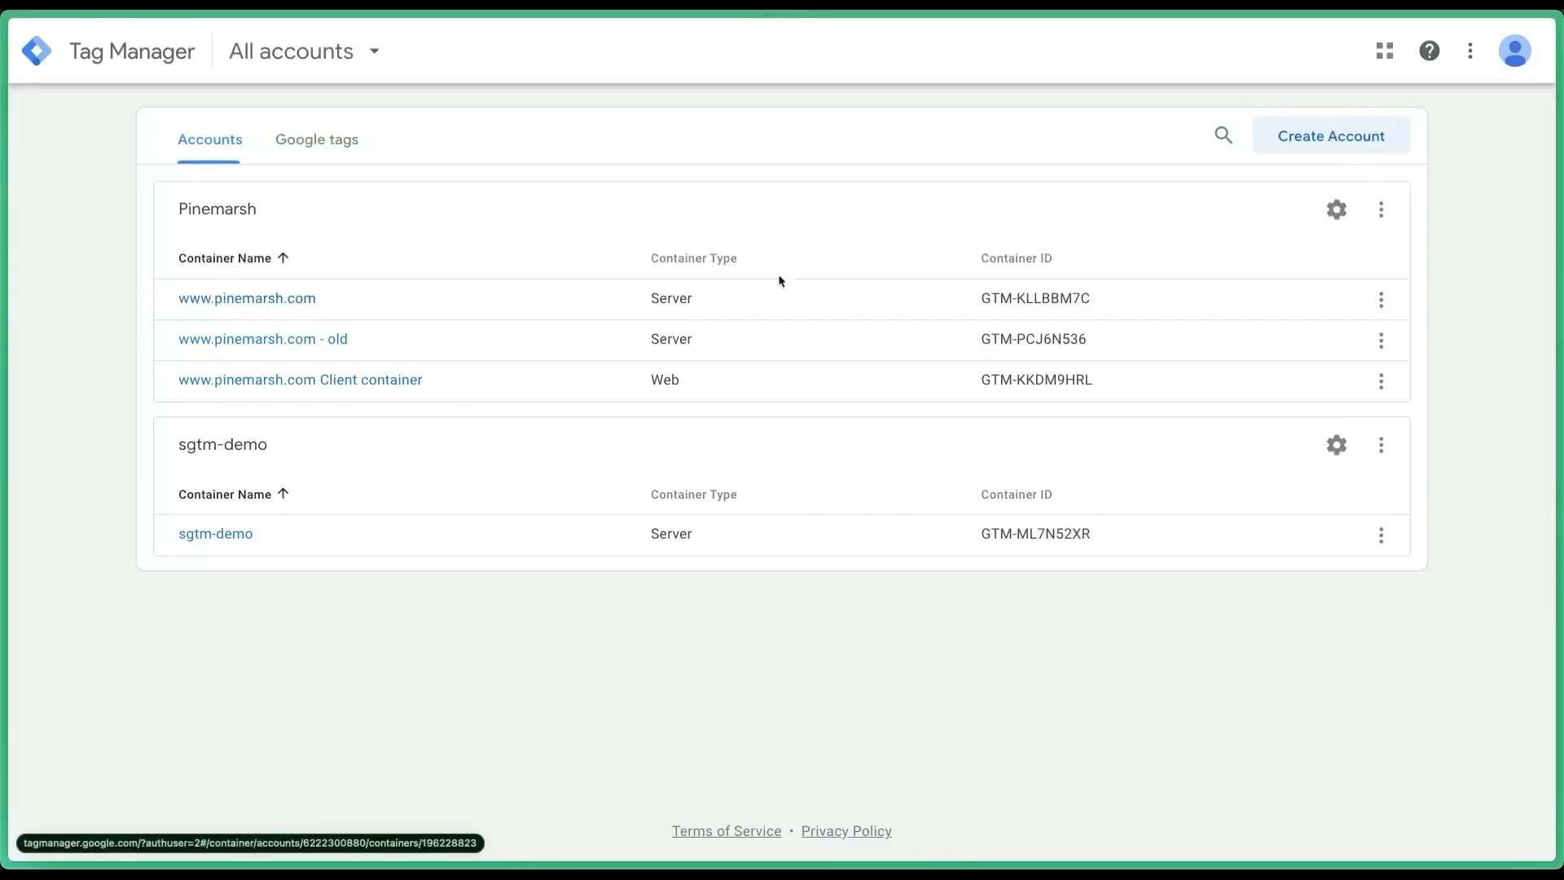
pyautogui.click(1381, 300)
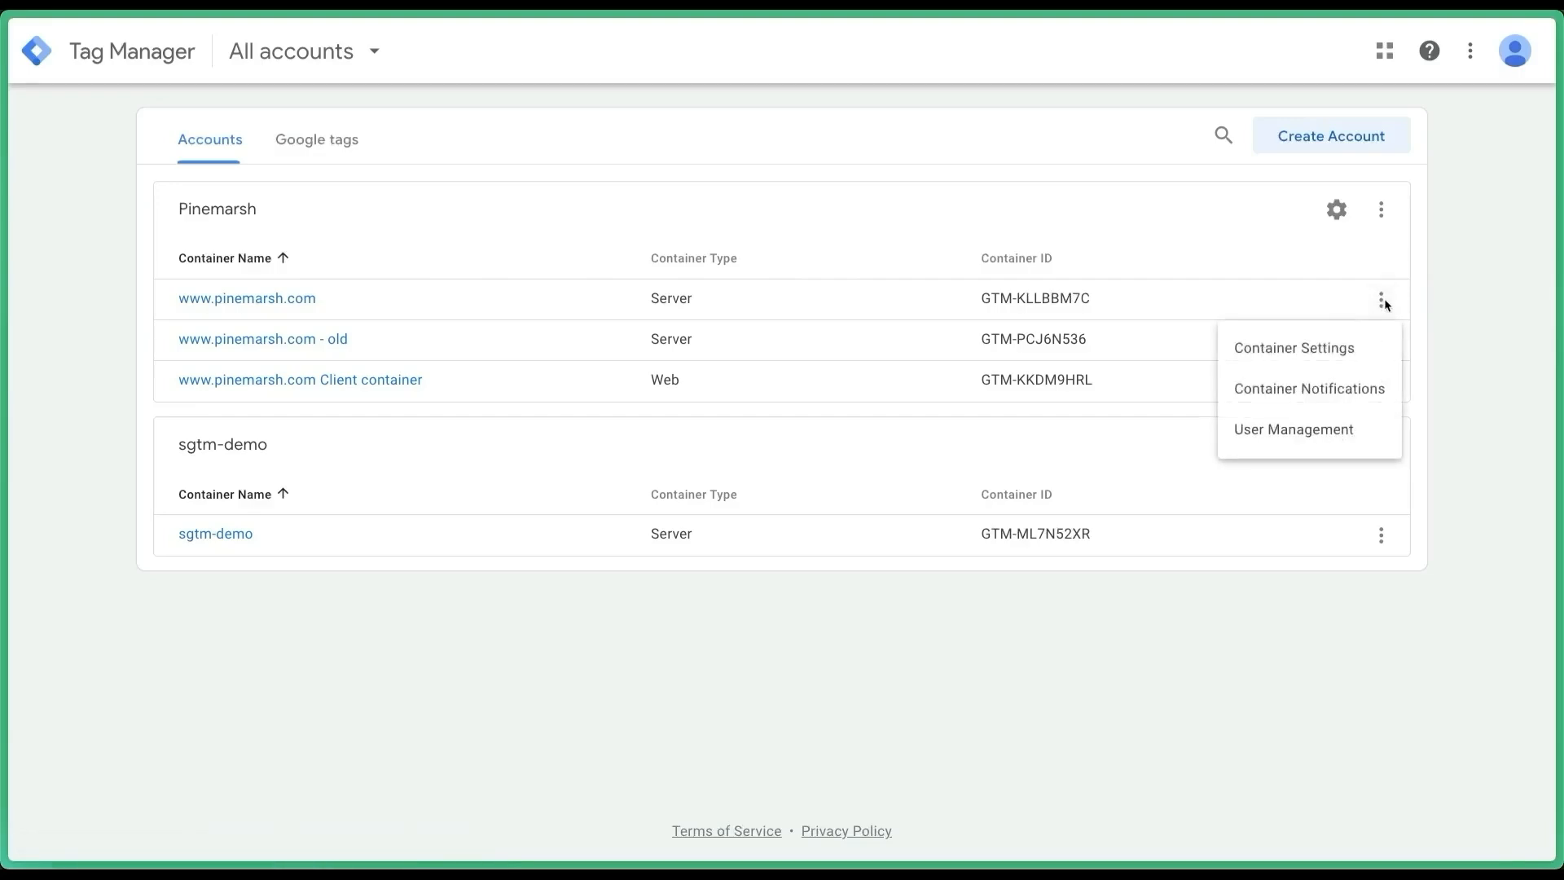
pyautogui.click(1339, 351)
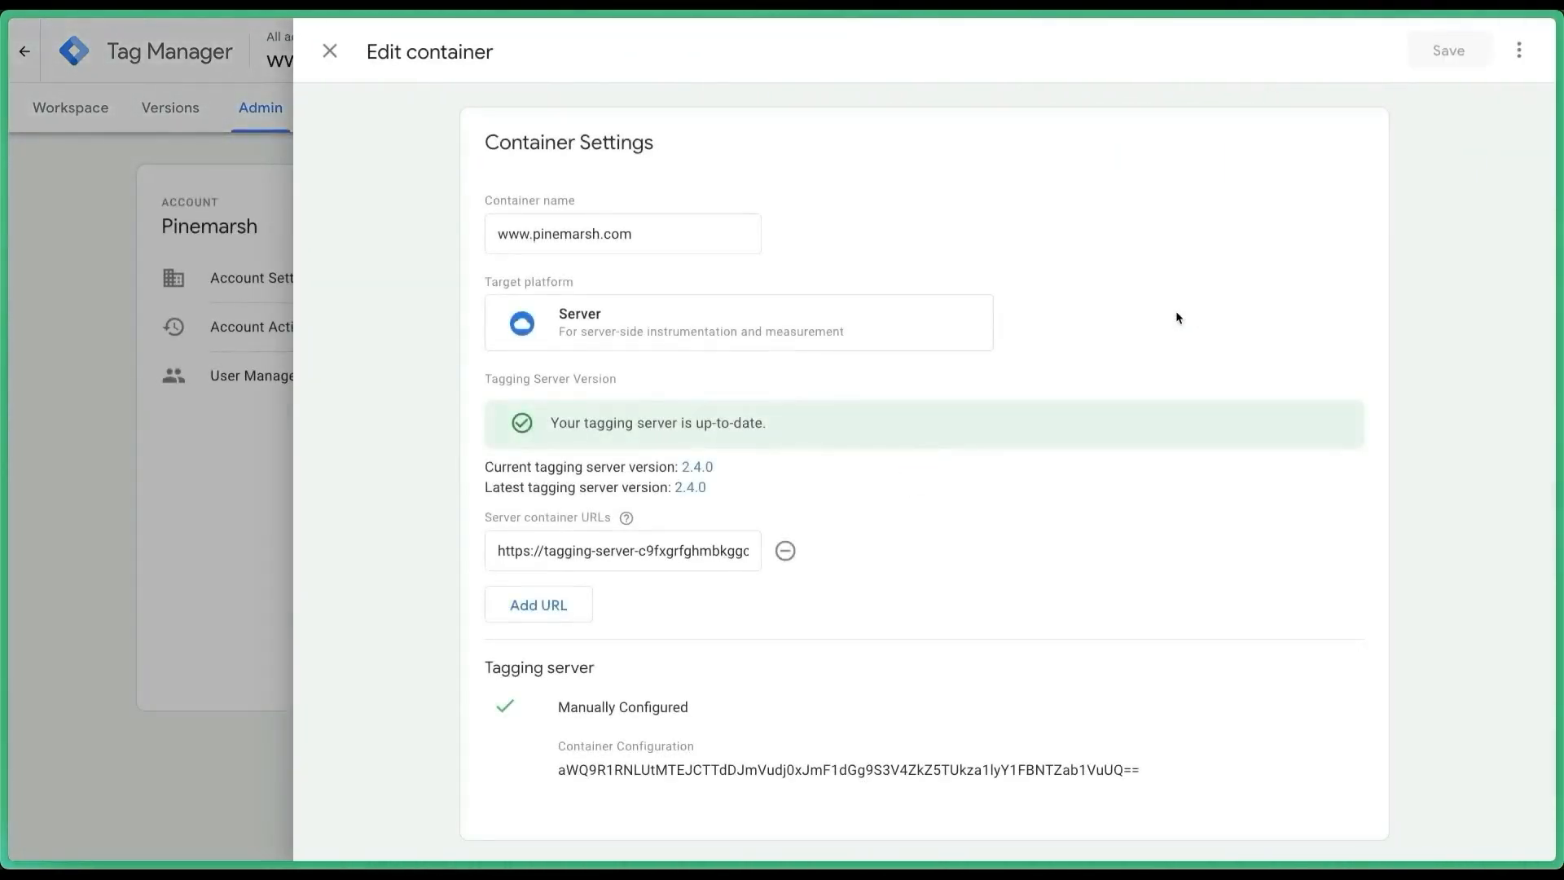
pyautogui.click(637, 550)
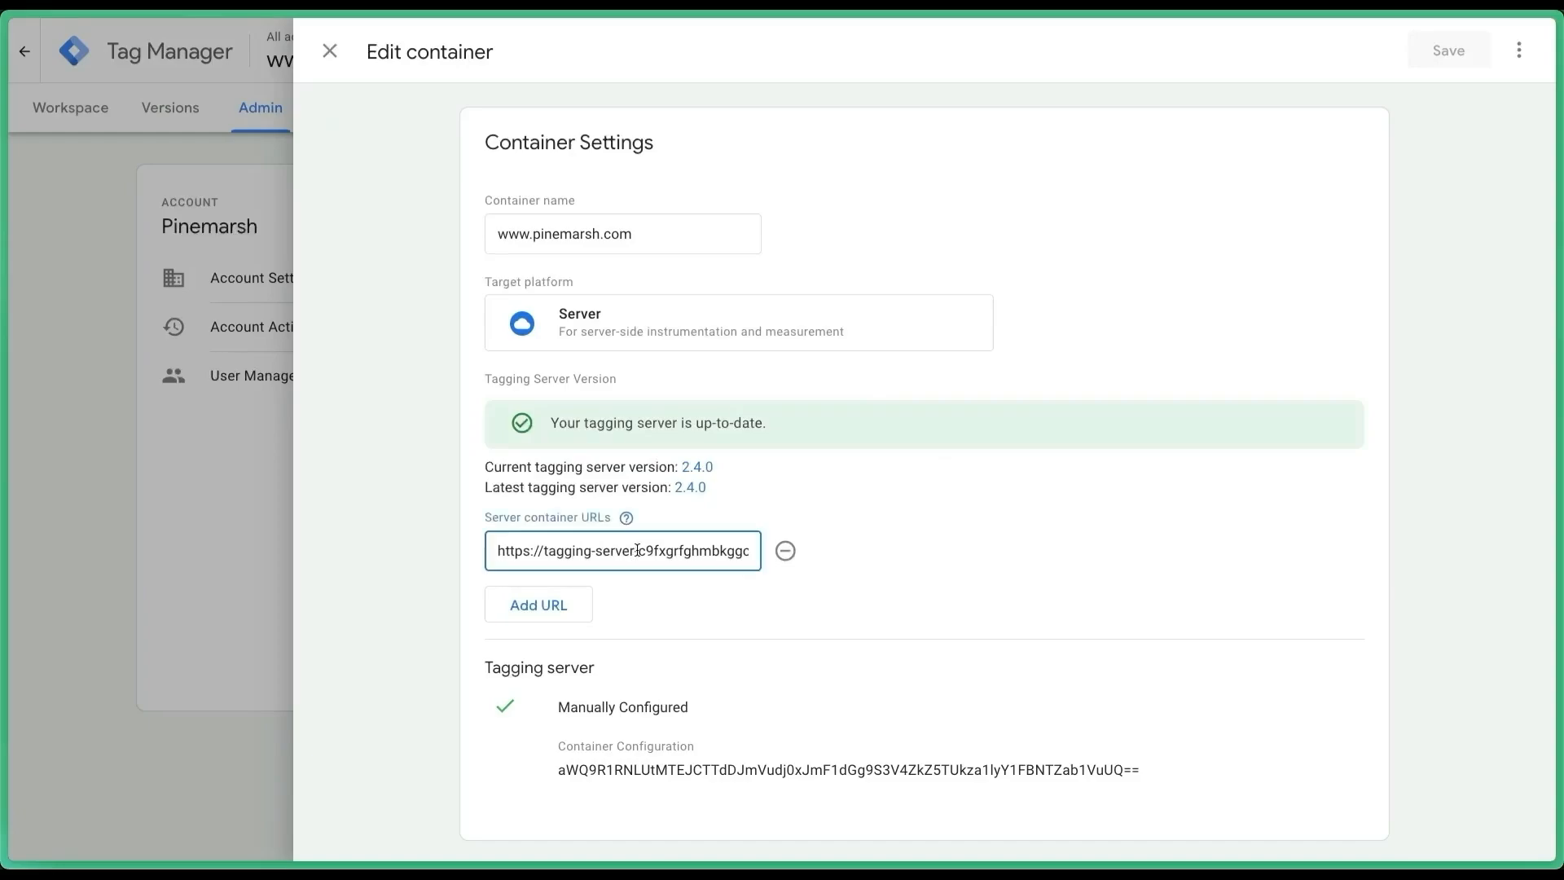
pyautogui.tripleClick(637, 551)
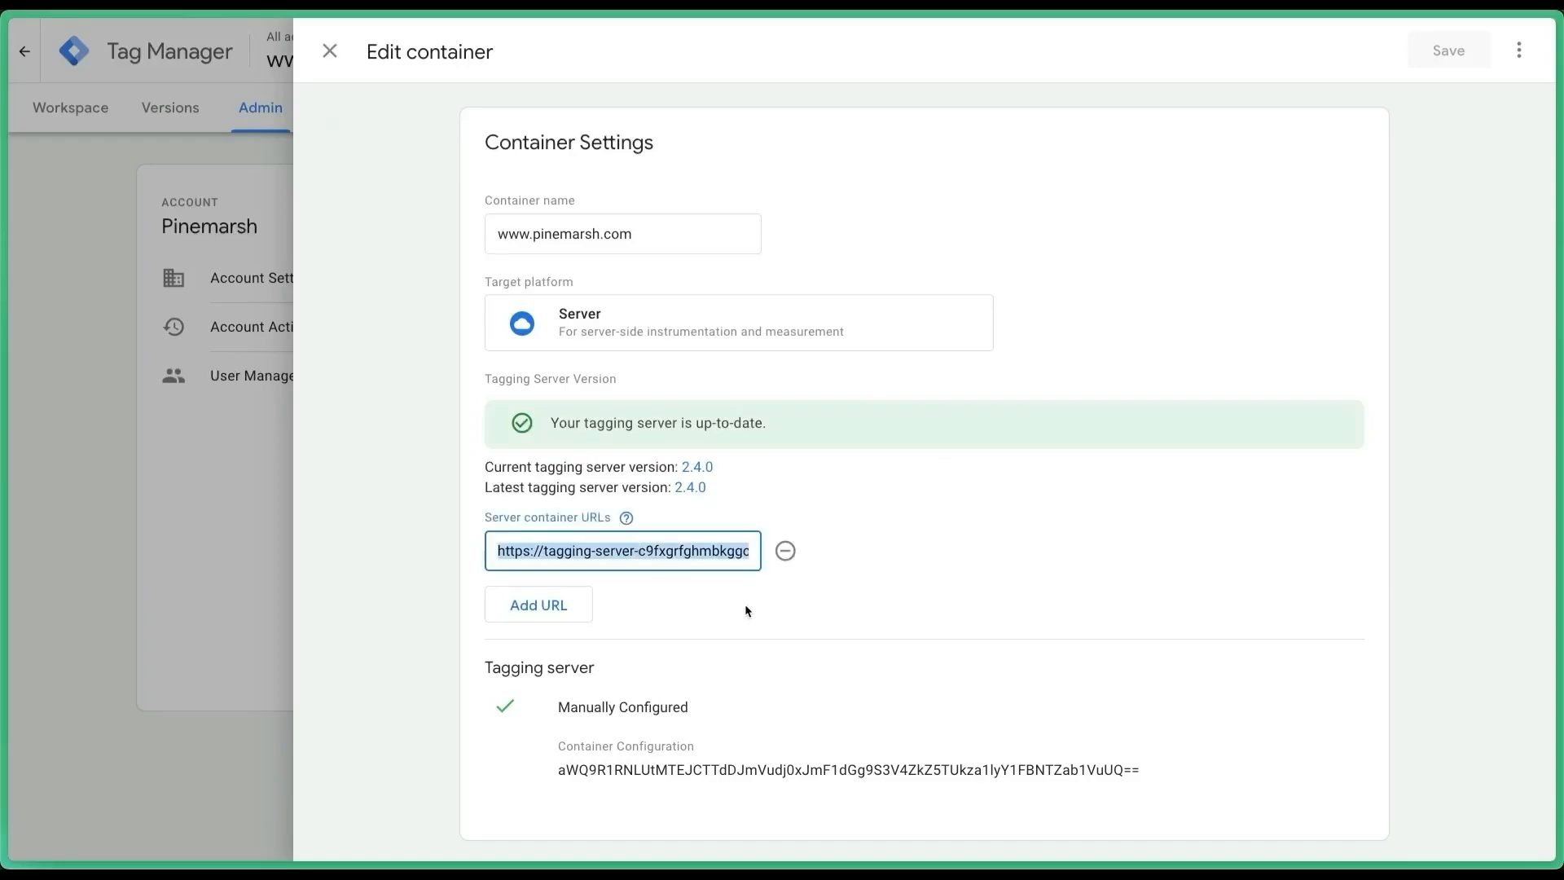
pyautogui.click(560, 605)
pyautogui.click(565, 604)
pyautogui.hotkey('ctrl', 'v')
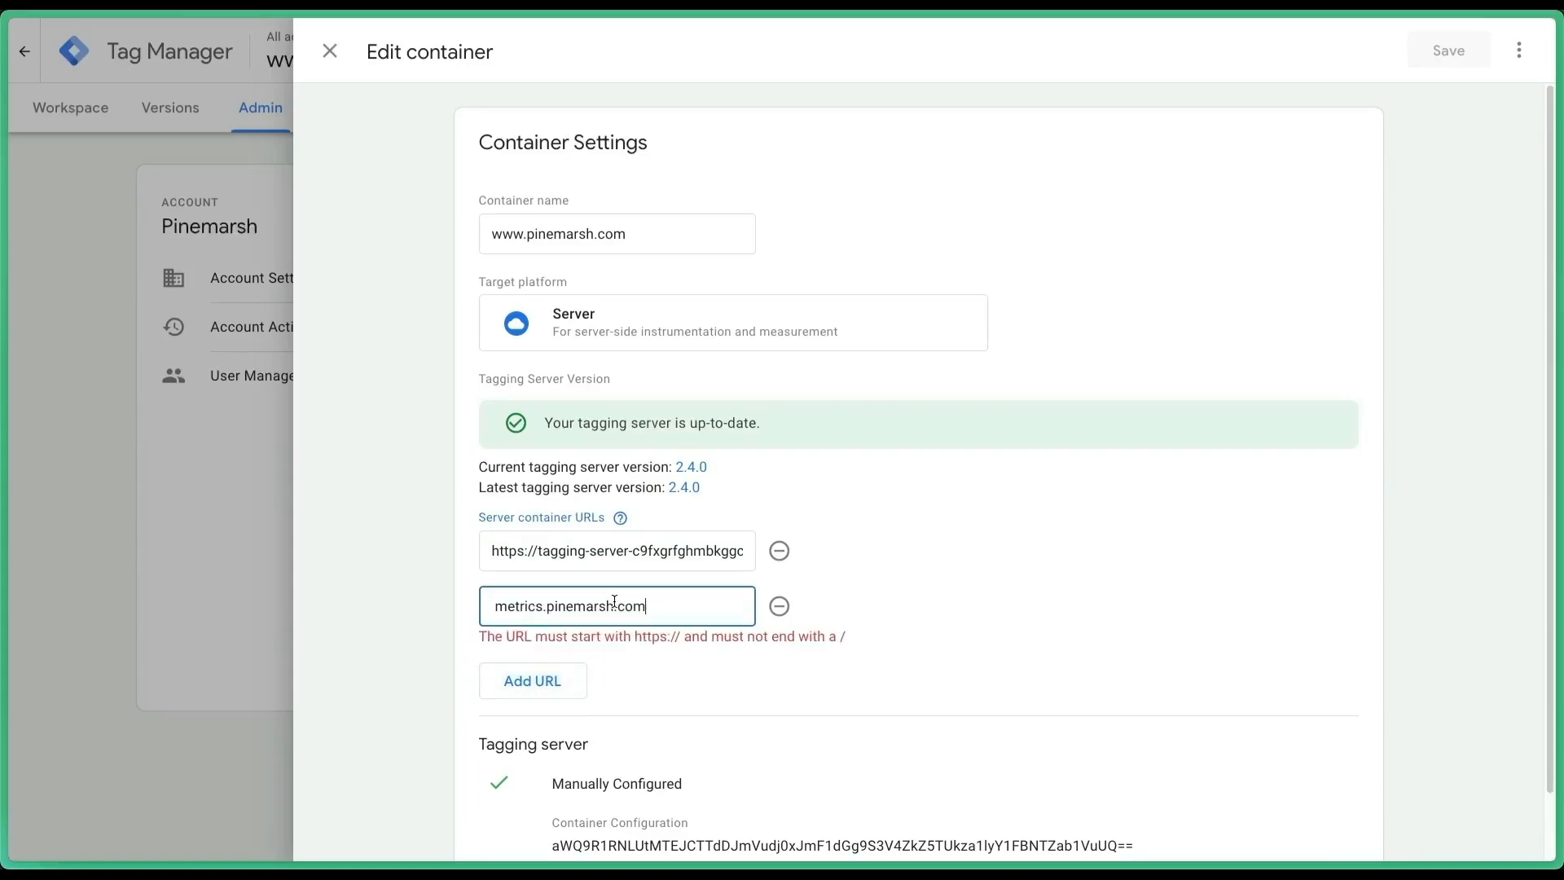
pyautogui.write('https')
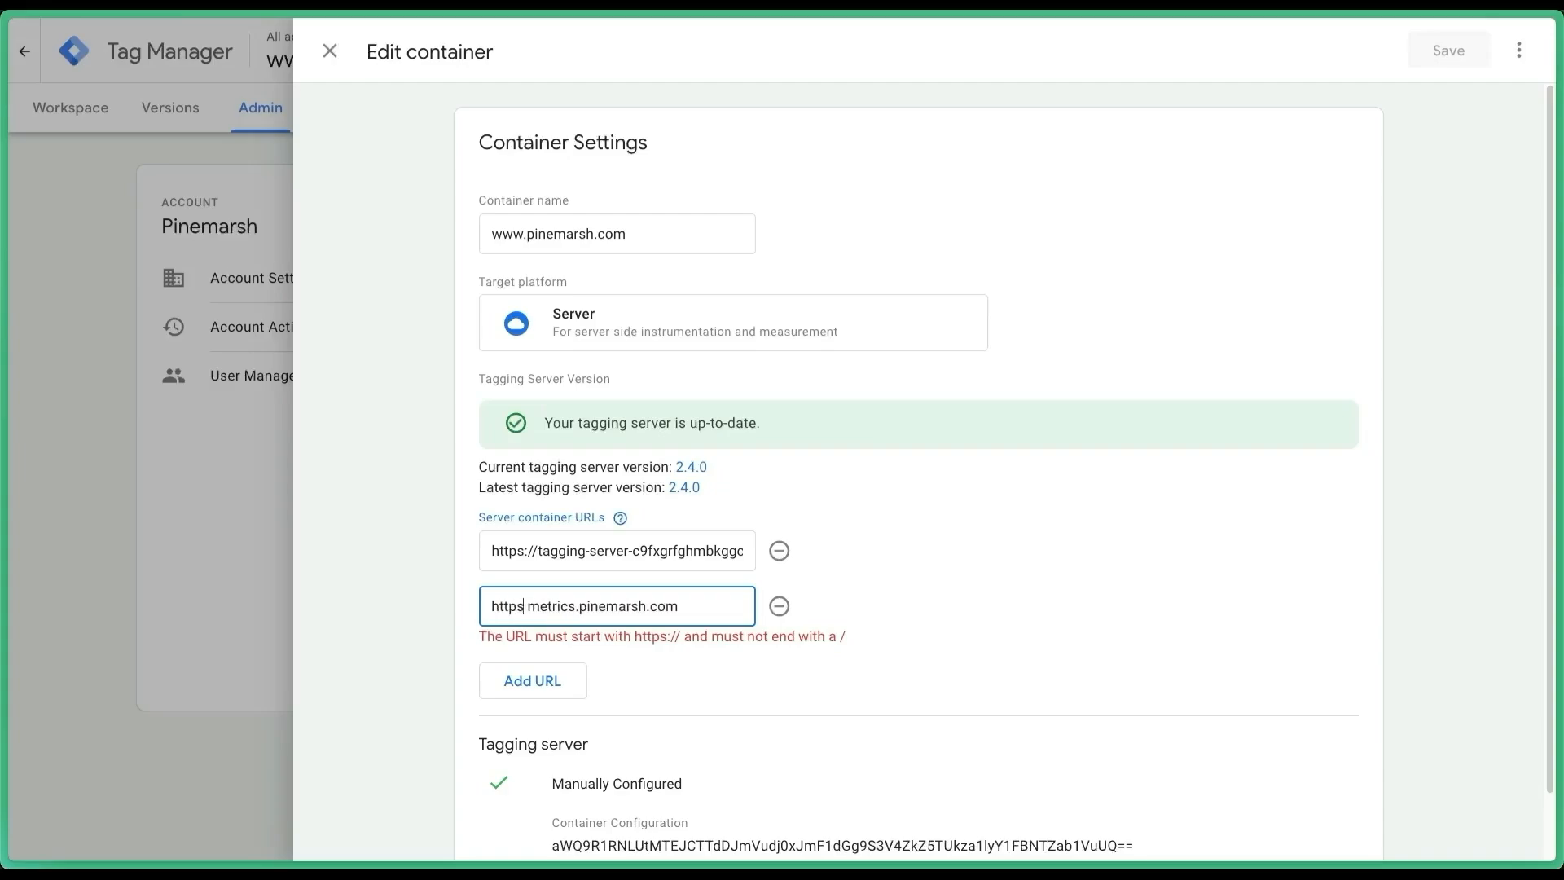
pyautogui.write('://')
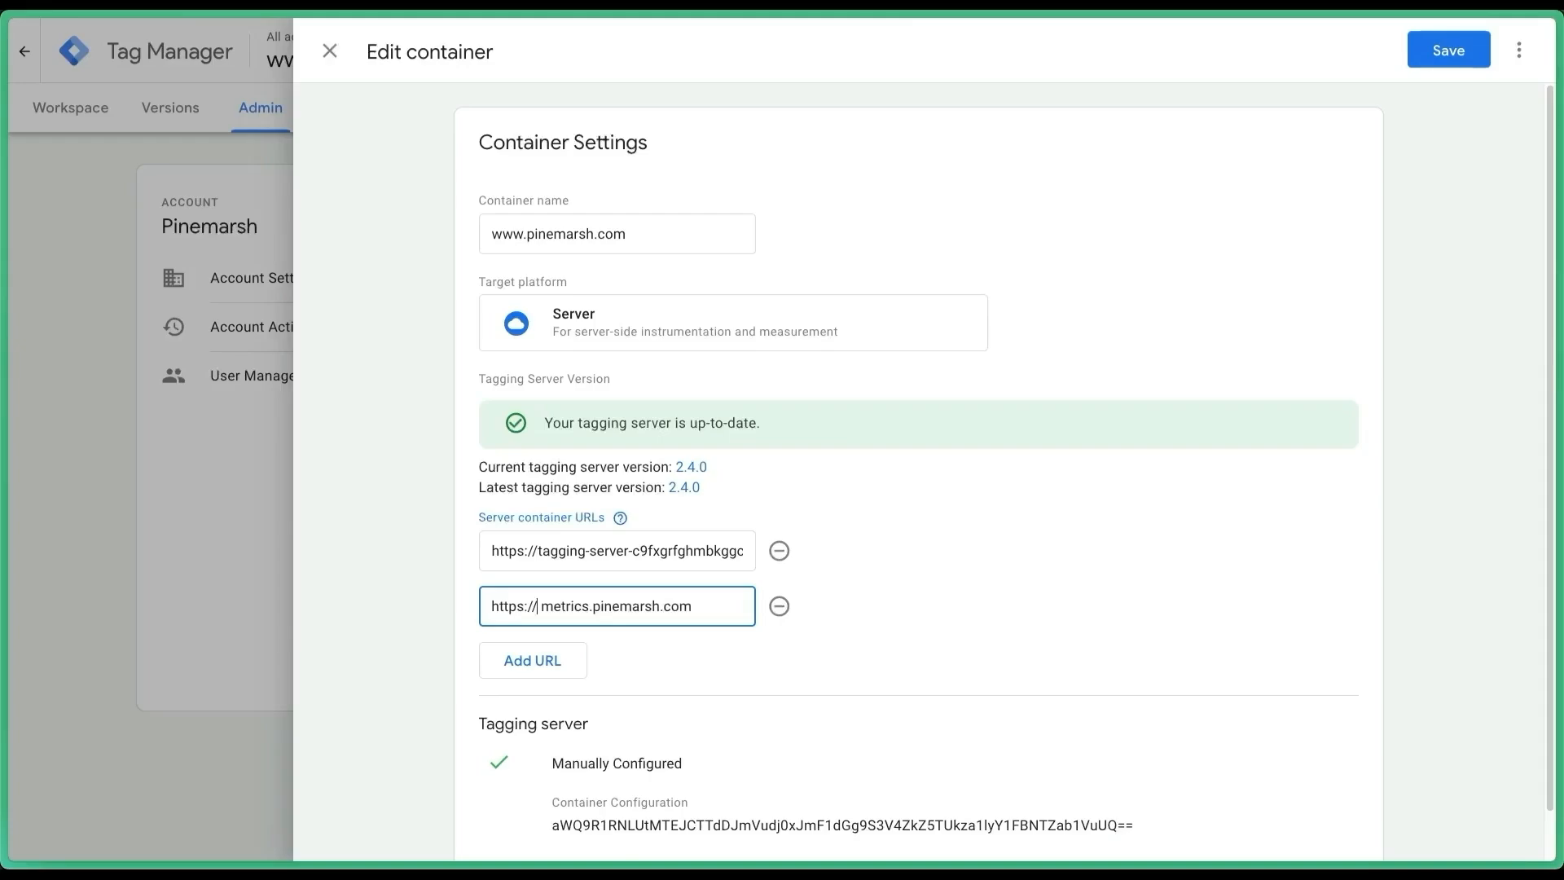
pyautogui.click(825, 683)
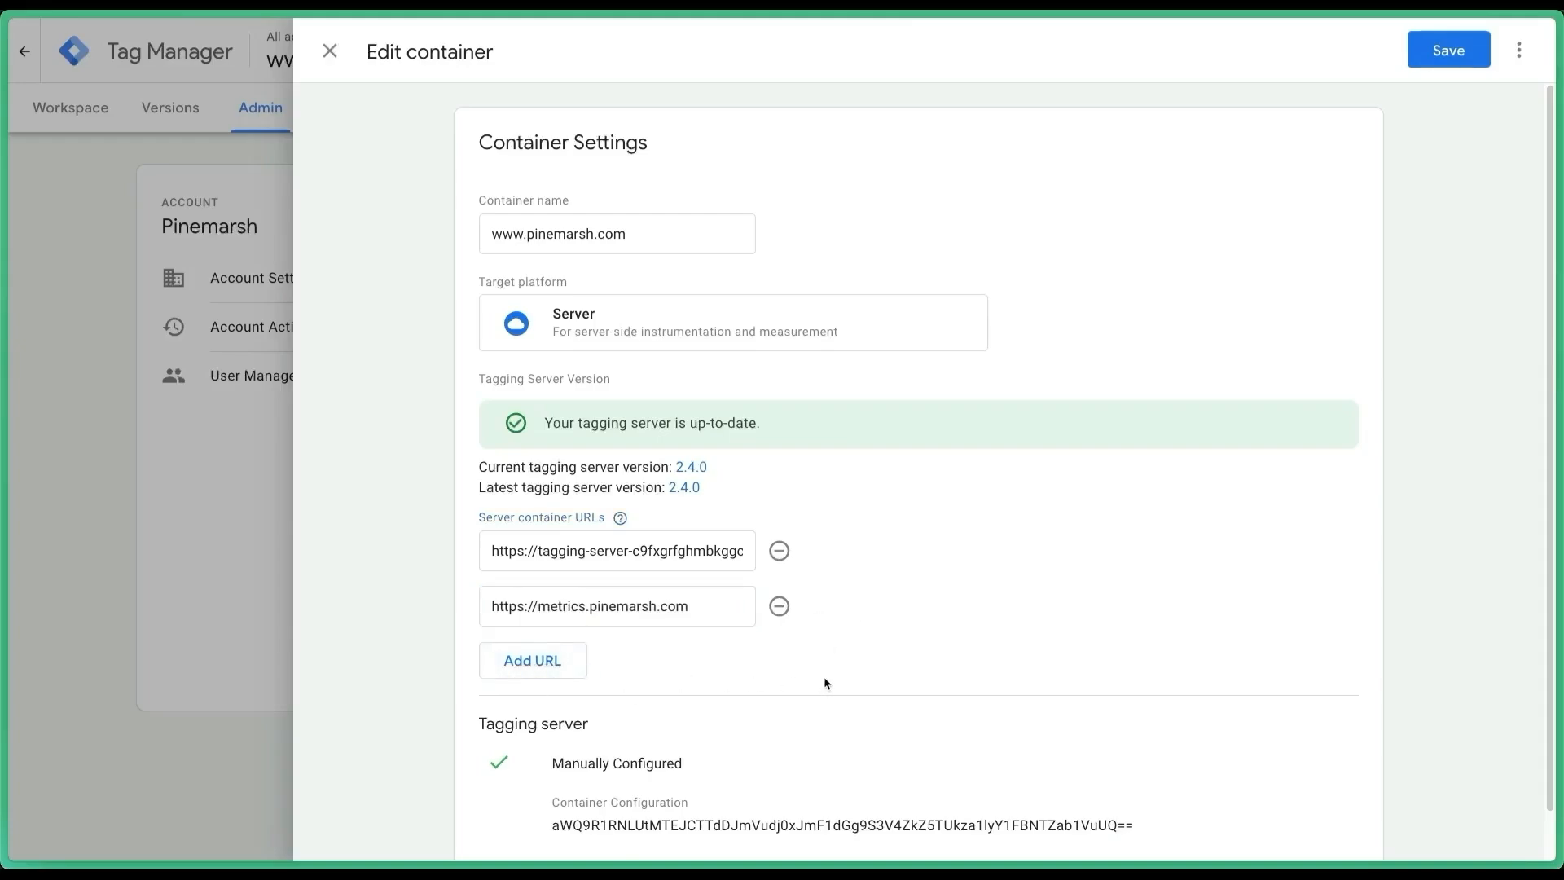
pyautogui.scroll(-1, 821, 672)
pyautogui.scroll(1, 957, 481)
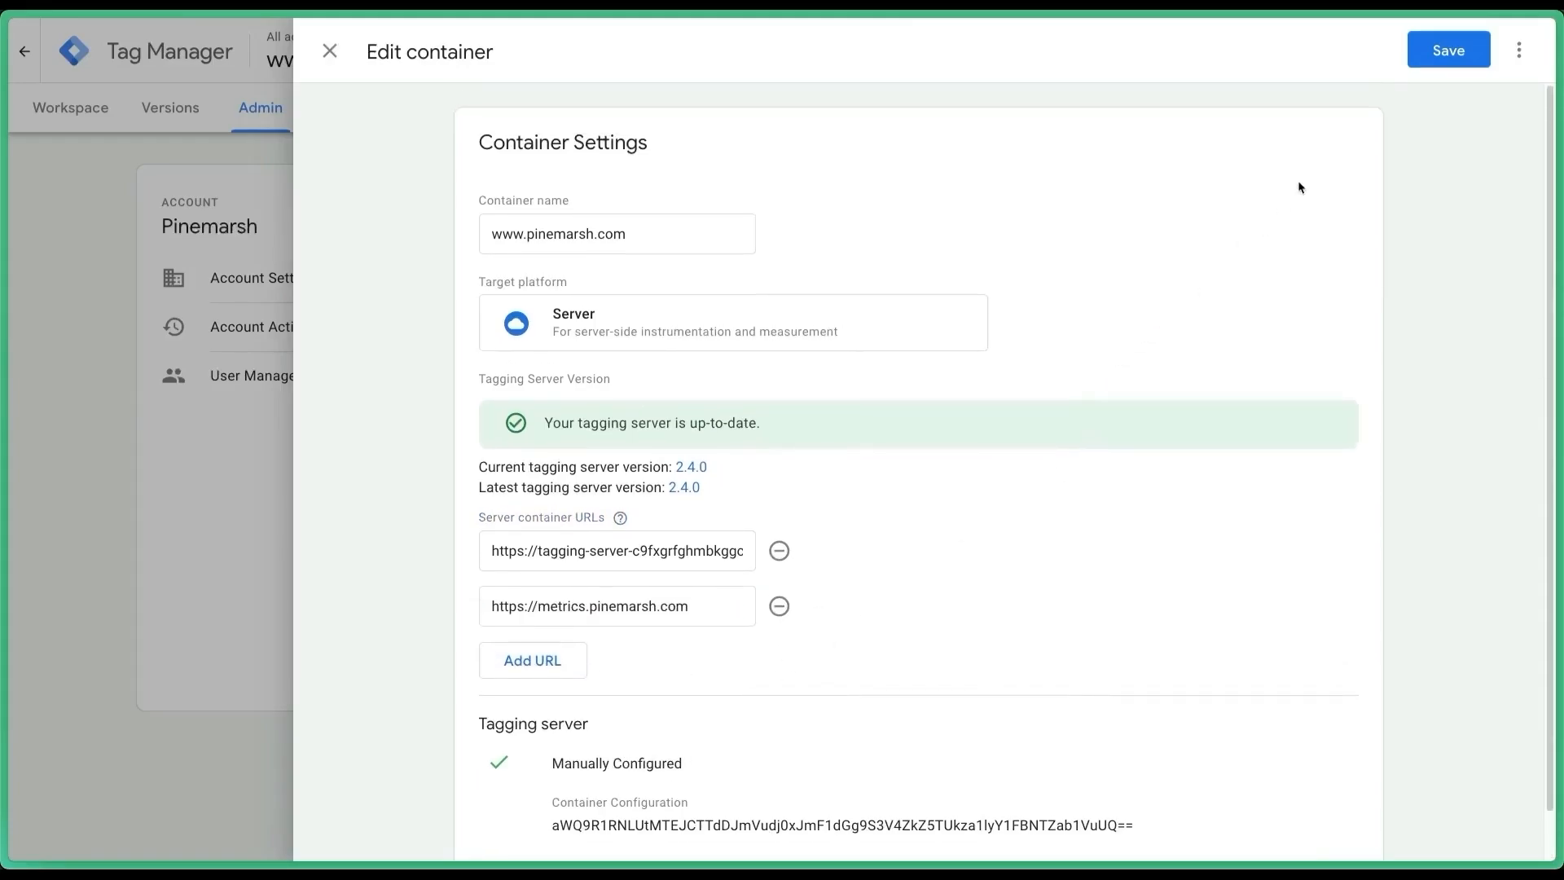